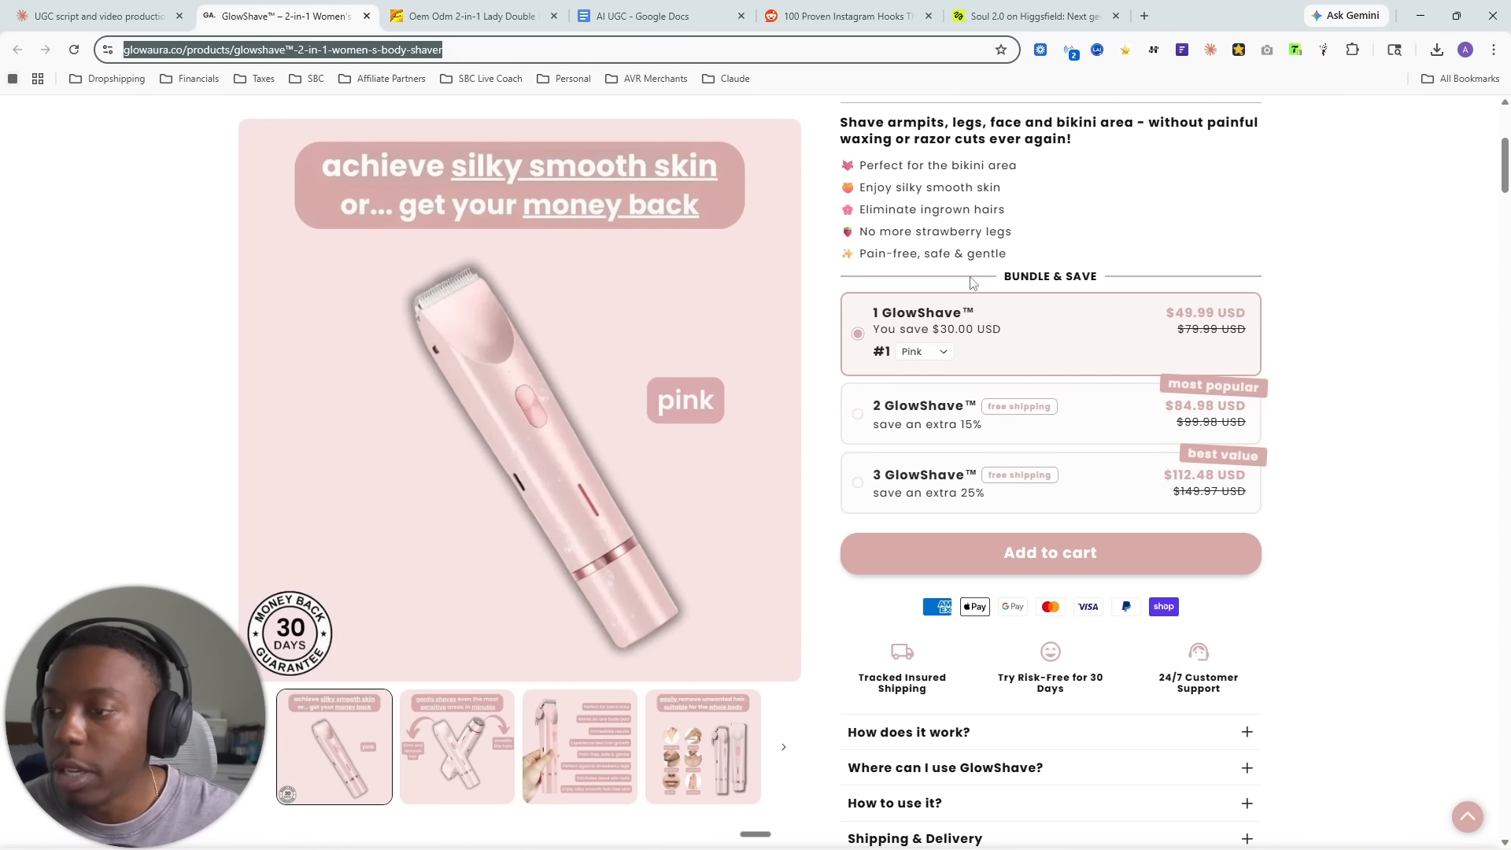
- Review the GlowShave product page and the supplier's photos of the pink shaver on the Alibaba listing
{"action": "scroll", "coordinate": [974, 283], "scroll_direction": "up", "scroll_amount": 5}
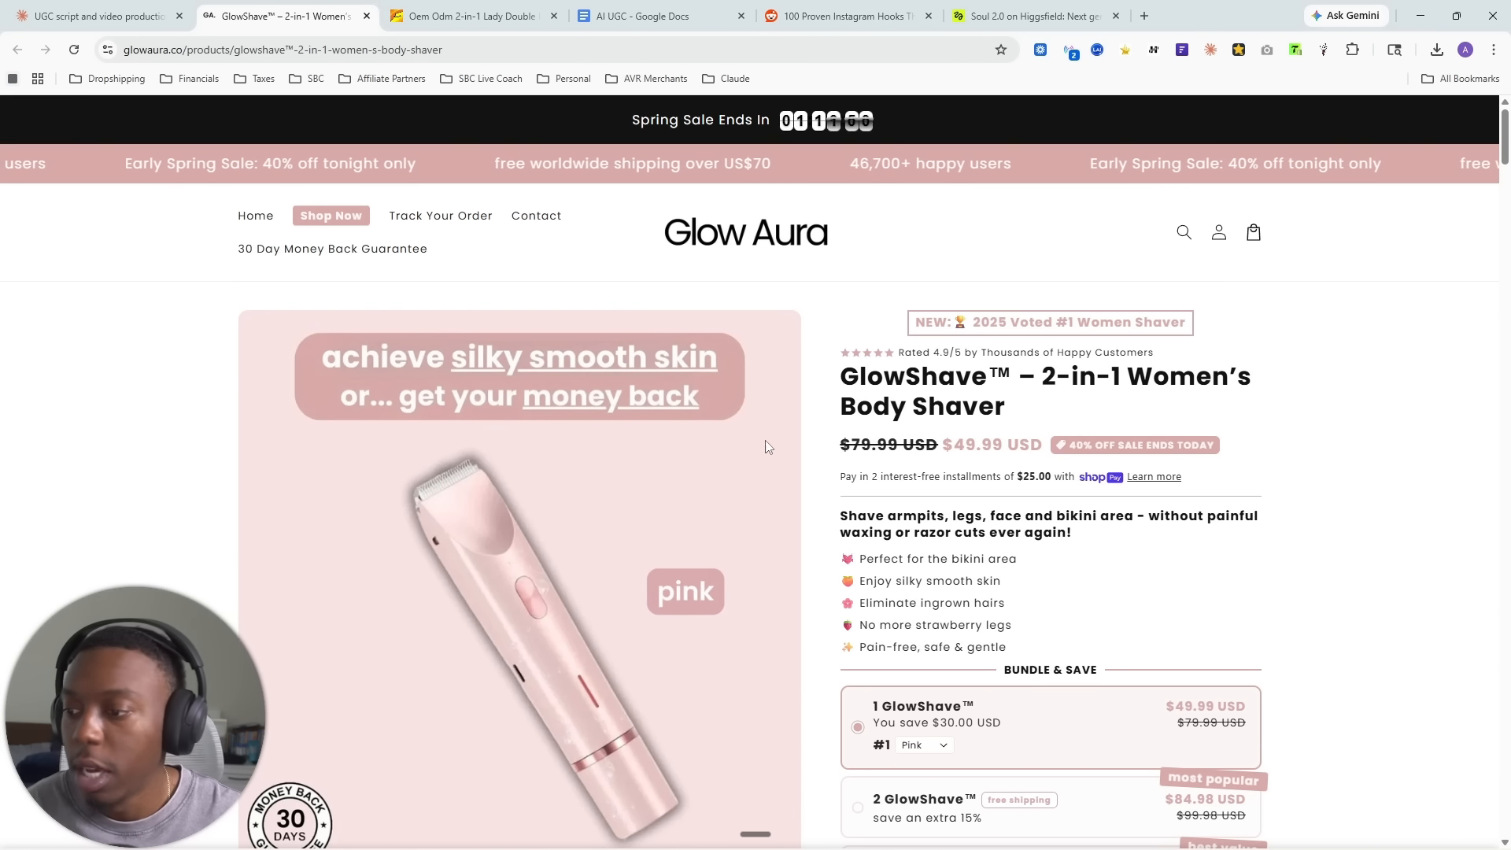
{"action": "scroll", "coordinate": [671, 447], "scroll_direction": "down", "scroll_amount": 3}
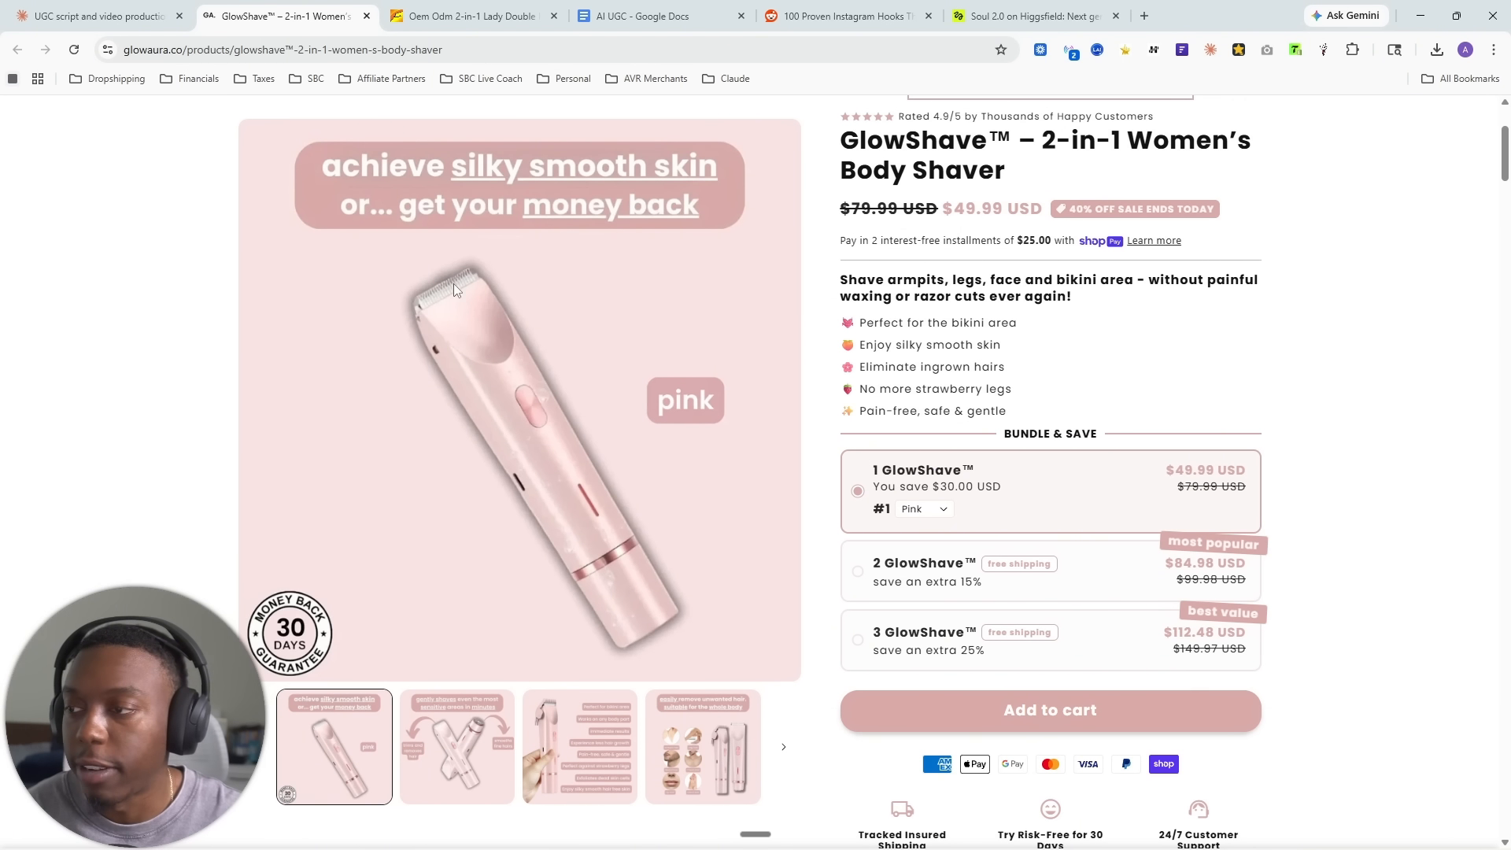
{"action": "left_click", "coordinate": [473, 16]}
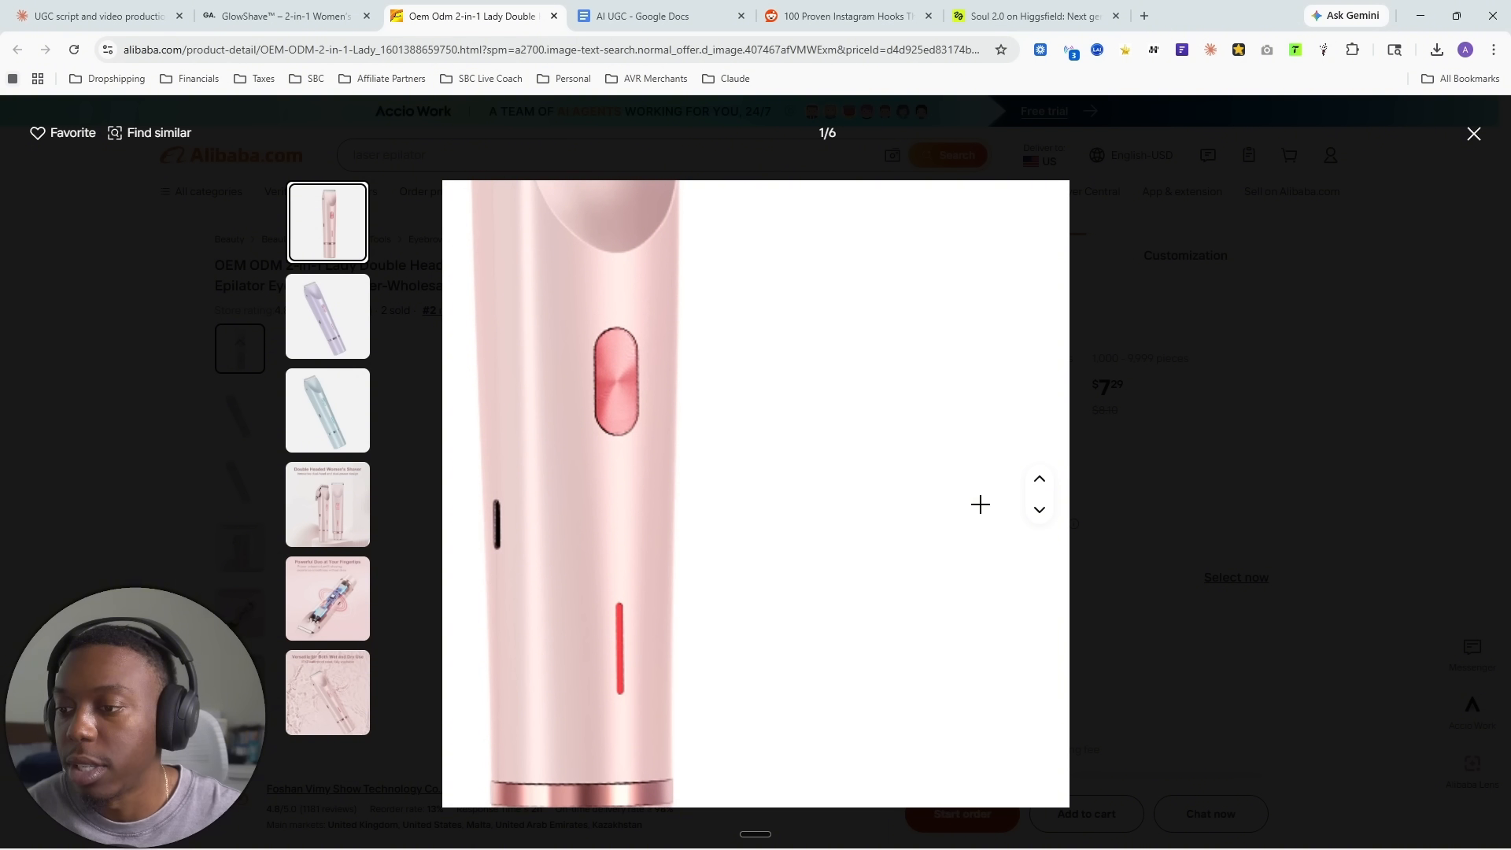
{"action": "left_click", "coordinate": [356, 488]}
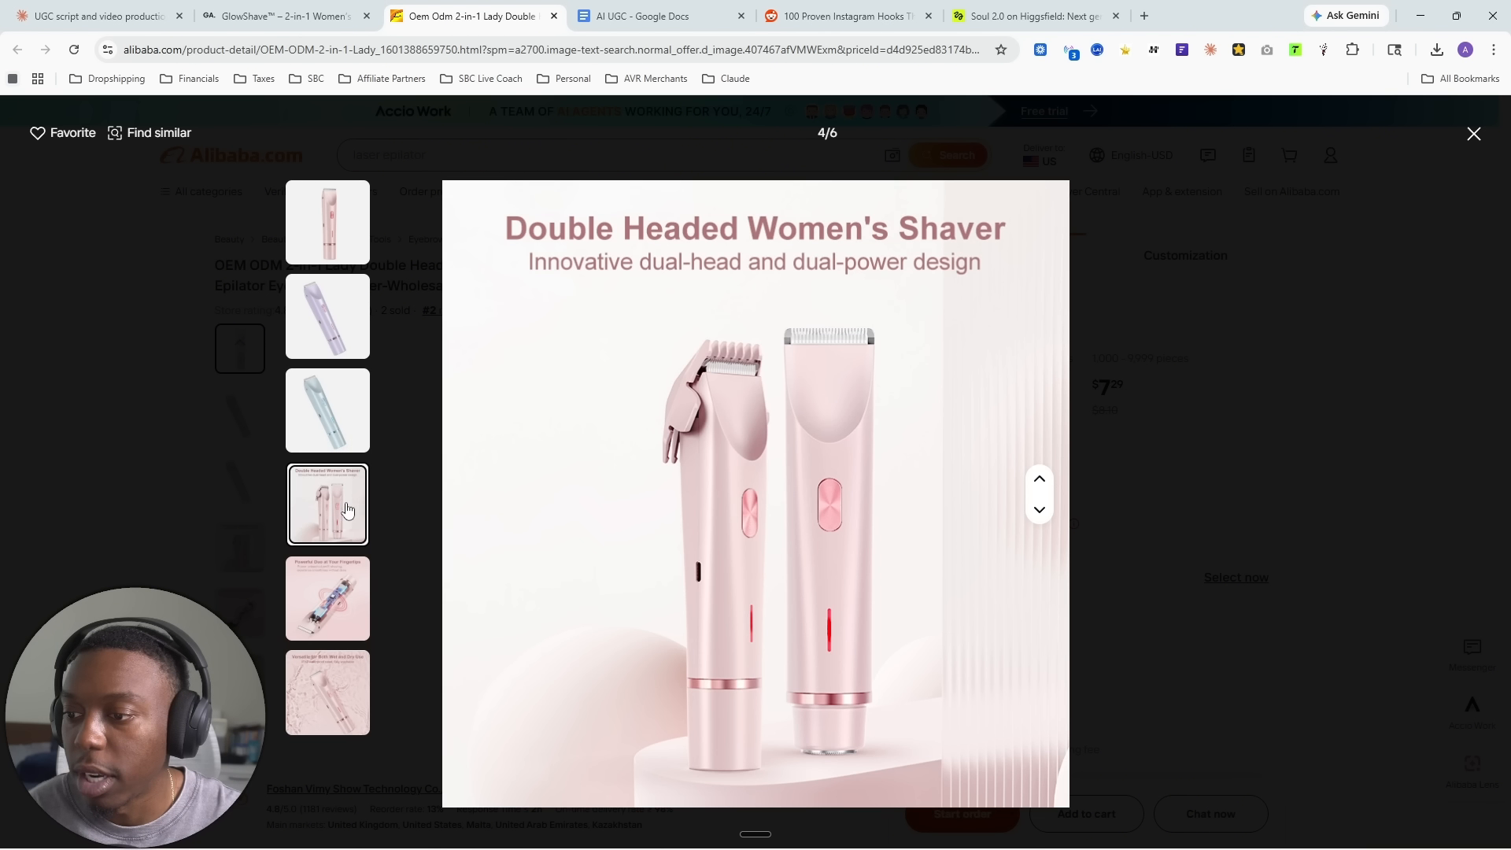
{"action": "left_click", "coordinate": [338, 598]}
{"action": "left_click", "coordinate": [346, 692]}
{"action": "left_click", "coordinate": [288, 16]}
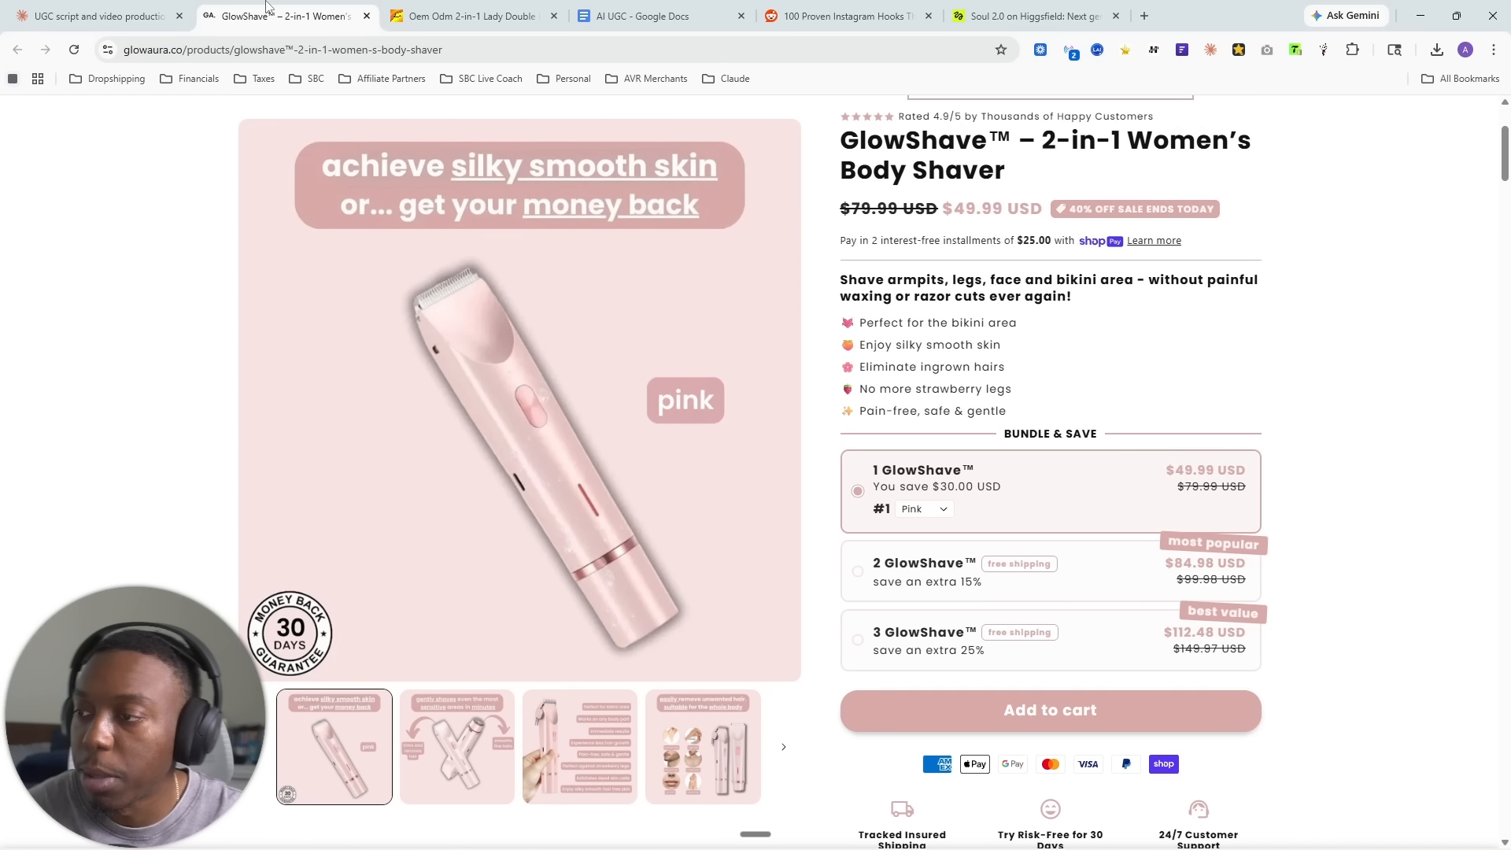
{"action": "scroll", "coordinate": [630, 491], "scroll_direction": "down", "scroll_amount": 3}
{"action": "scroll", "coordinate": [671, 513], "scroll_direction": "up", "scroll_amount": 8}
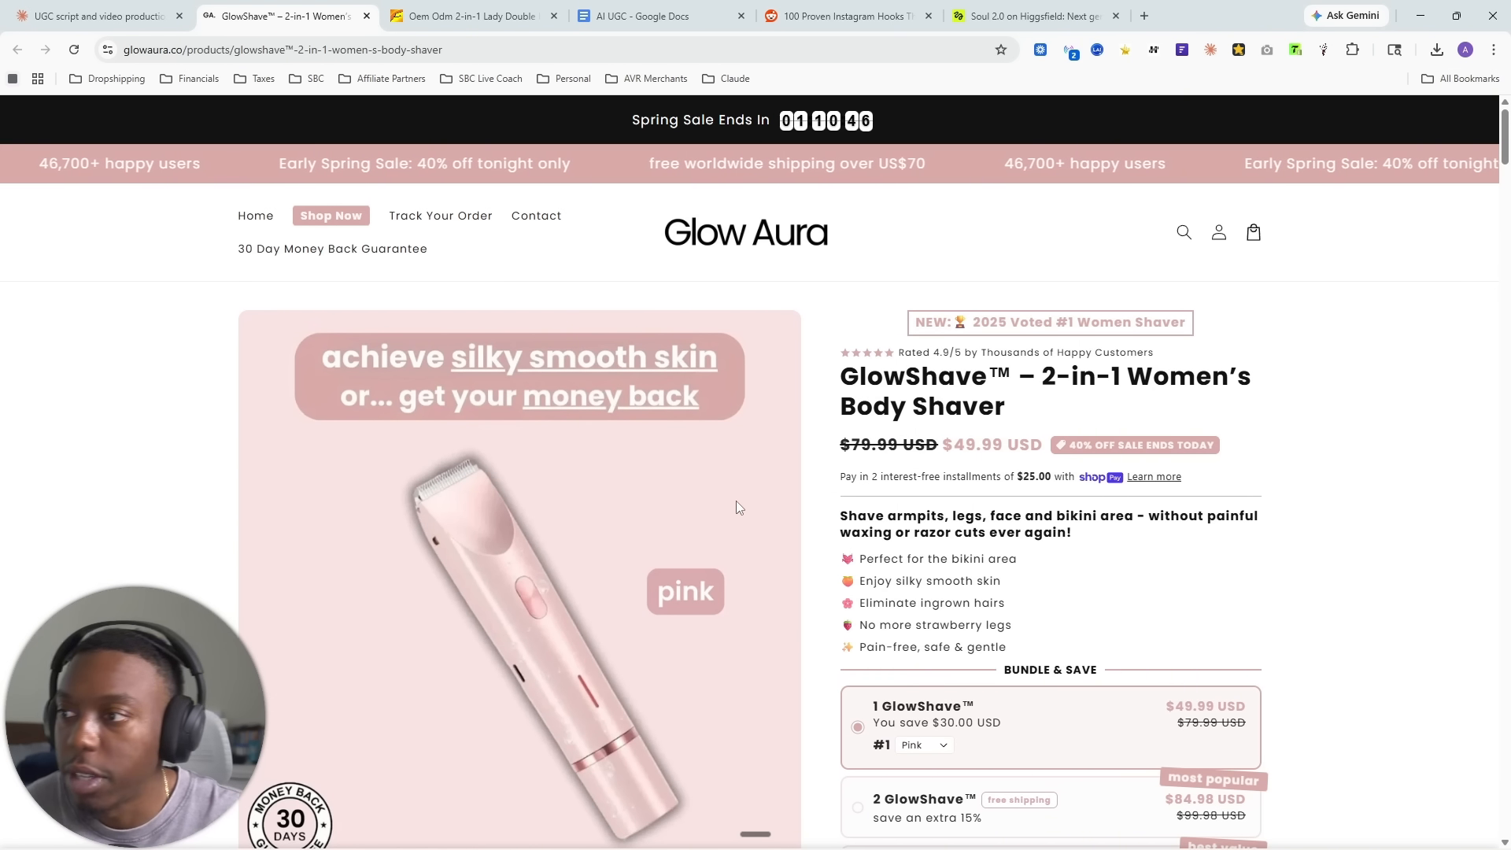
- Read Step 1 of the AI UGC document, and examine the image model list and earlier generated images in Higgsfield
{"action": "left_click", "coordinate": [654, 15]}
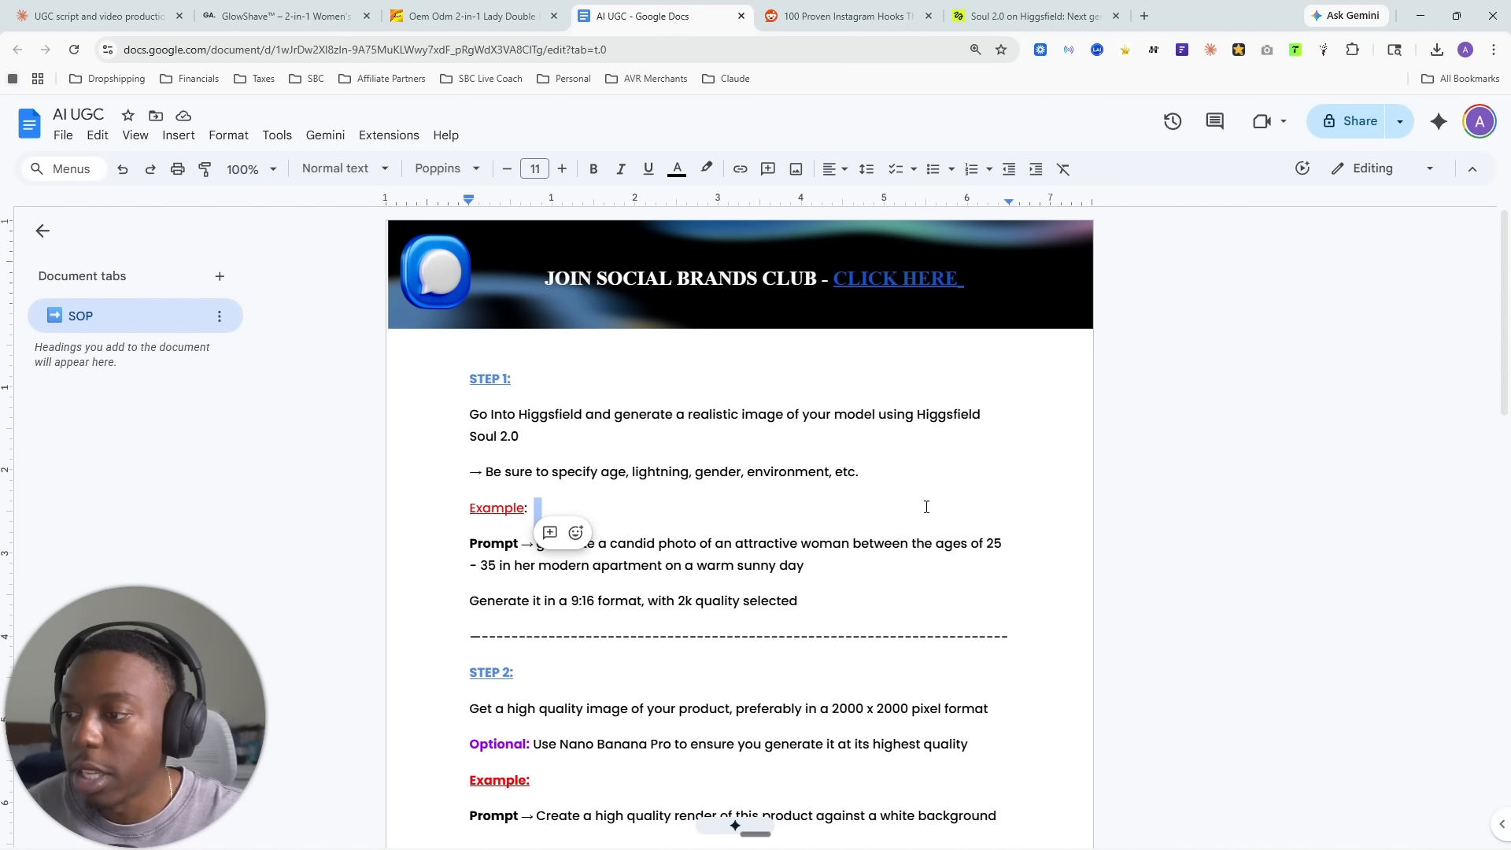
{"action": "scroll", "coordinate": [948, 501], "scroll_direction": "down", "scroll_amount": 2}
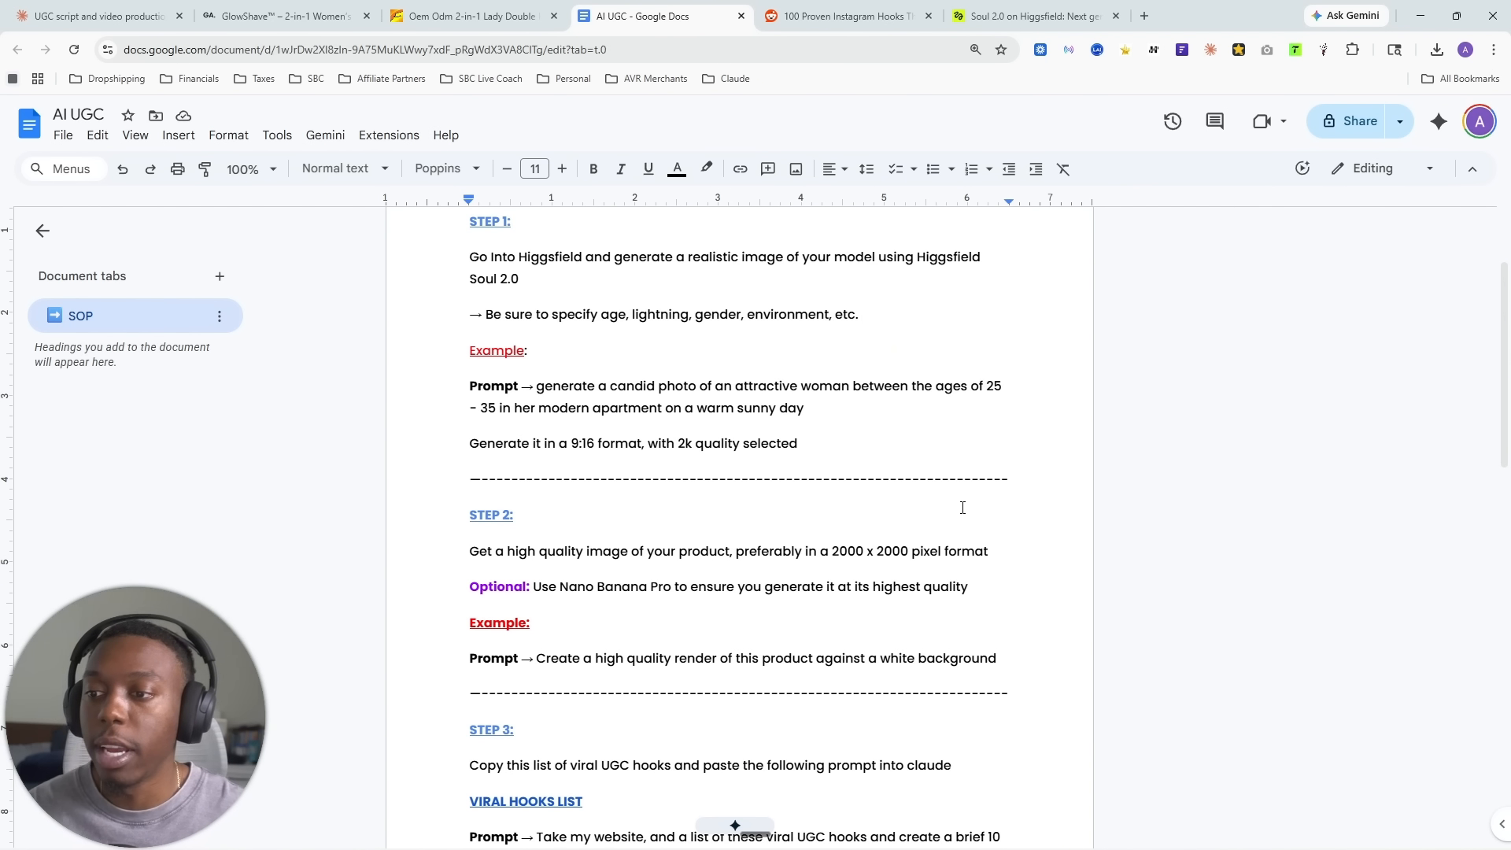
{"action": "left_click", "coordinate": [1027, 17]}
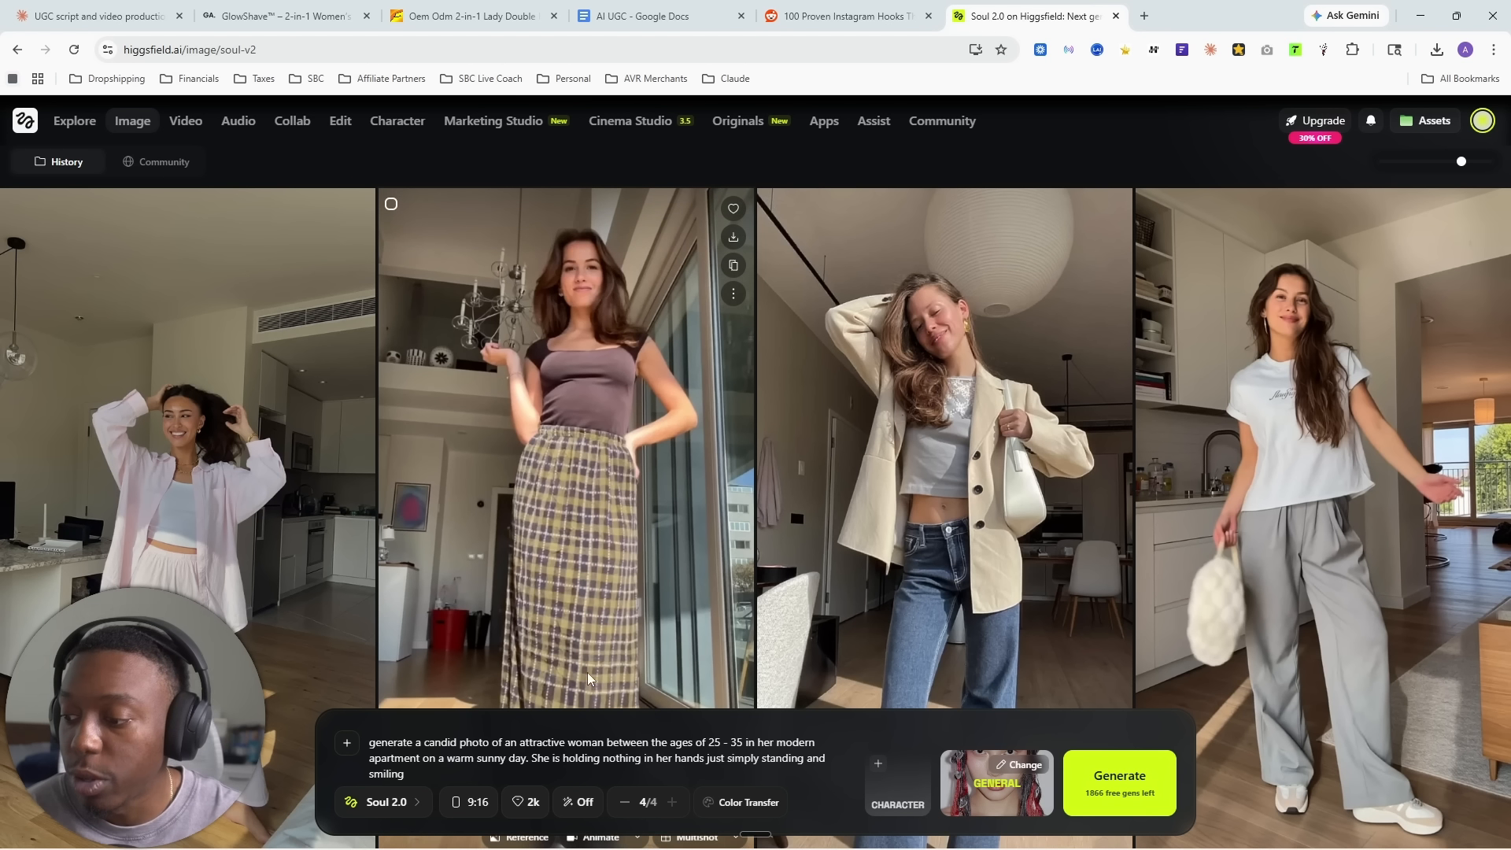
{"action": "left_click", "coordinate": [387, 802]}
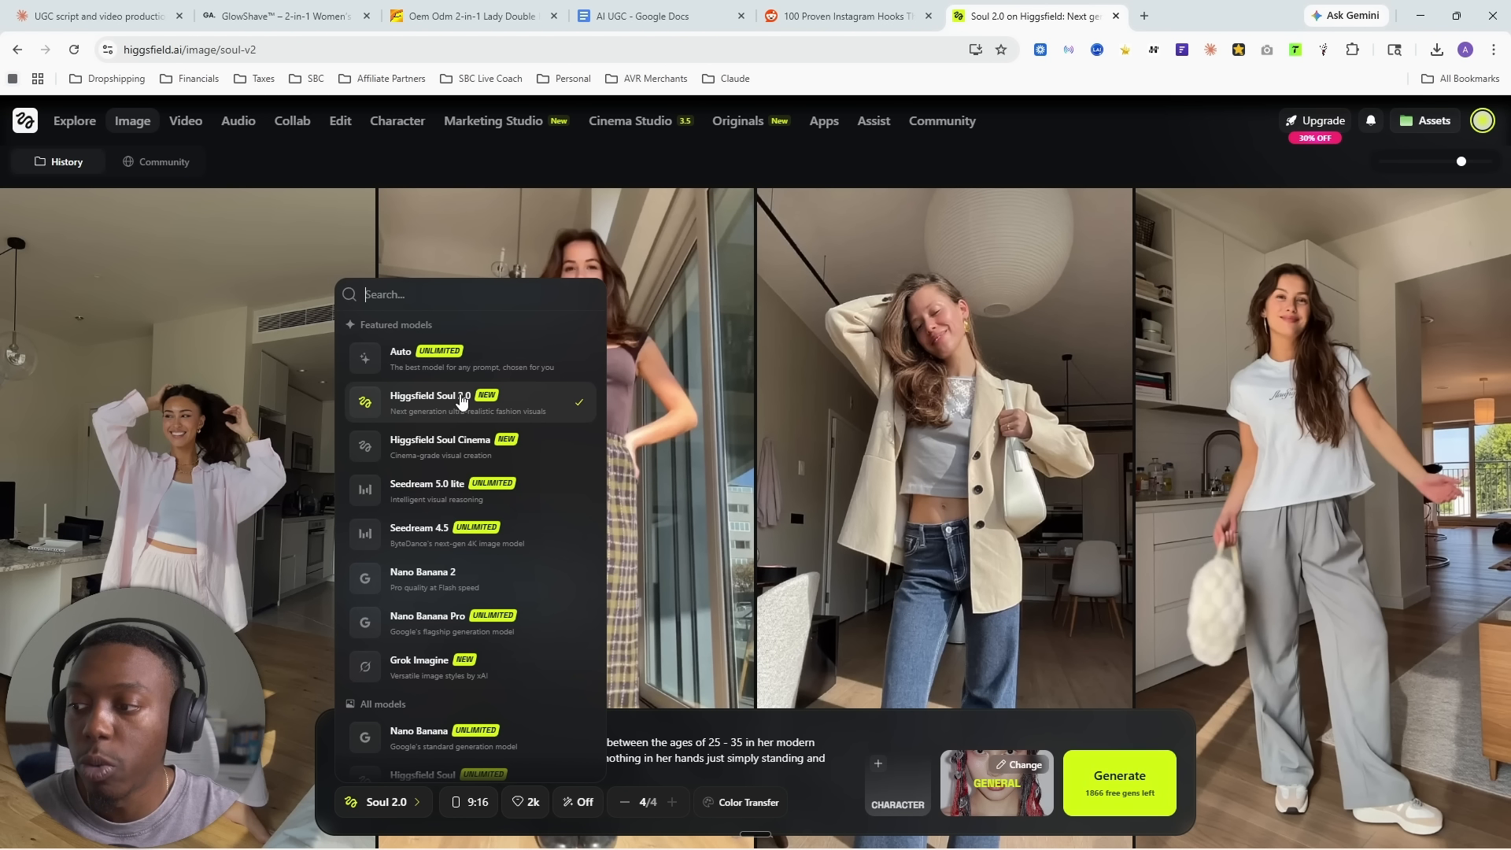
{"action": "left_click", "coordinate": [750, 758]}
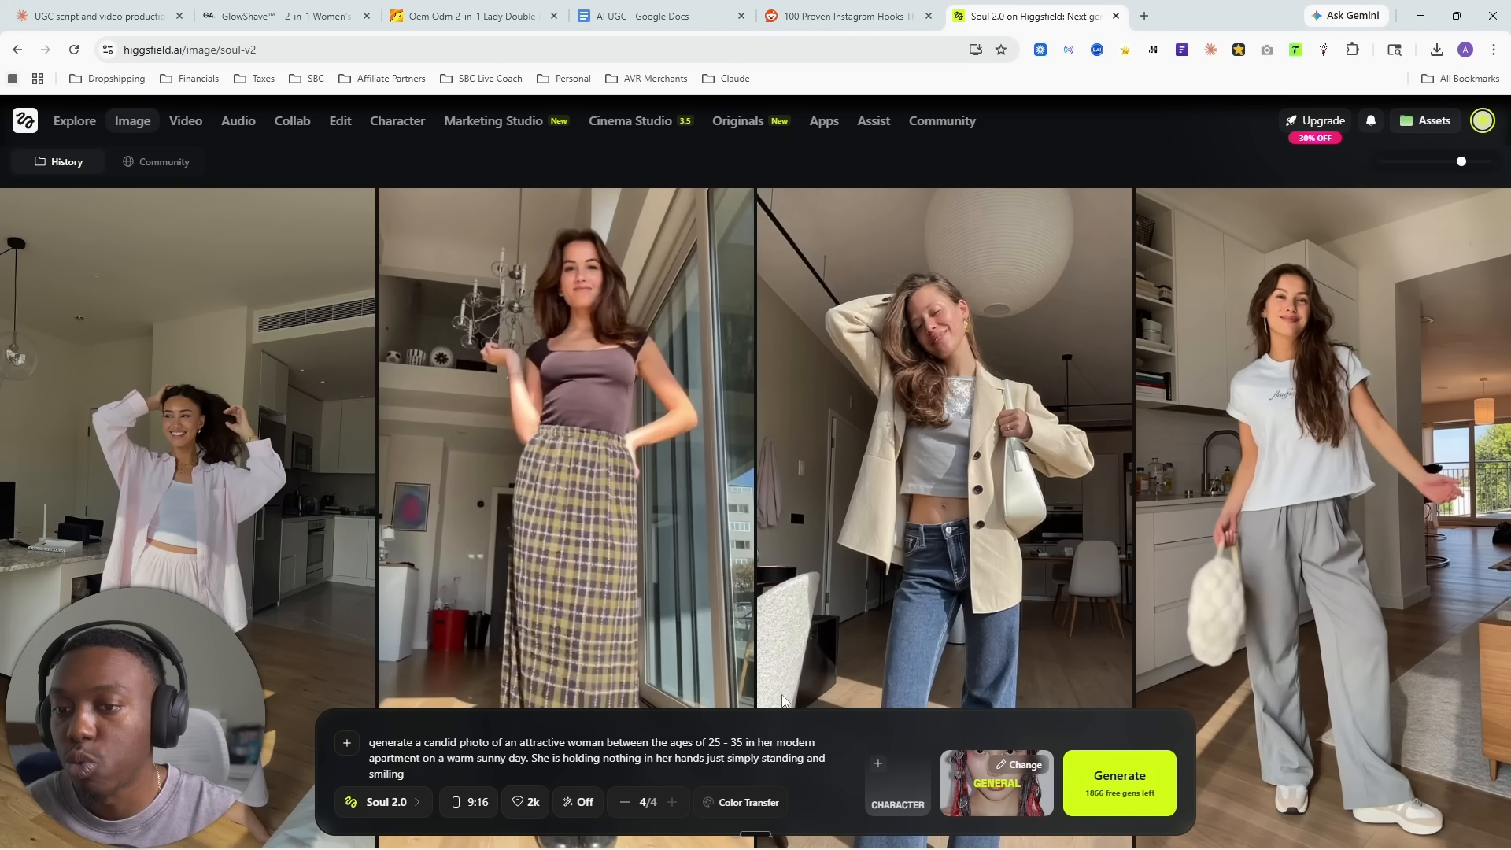
{"action": "scroll", "coordinate": [767, 394], "scroll_direction": "down", "scroll_amount": 3}
{"action": "scroll", "coordinate": [771, 388], "scroll_direction": "down", "scroll_amount": 5}
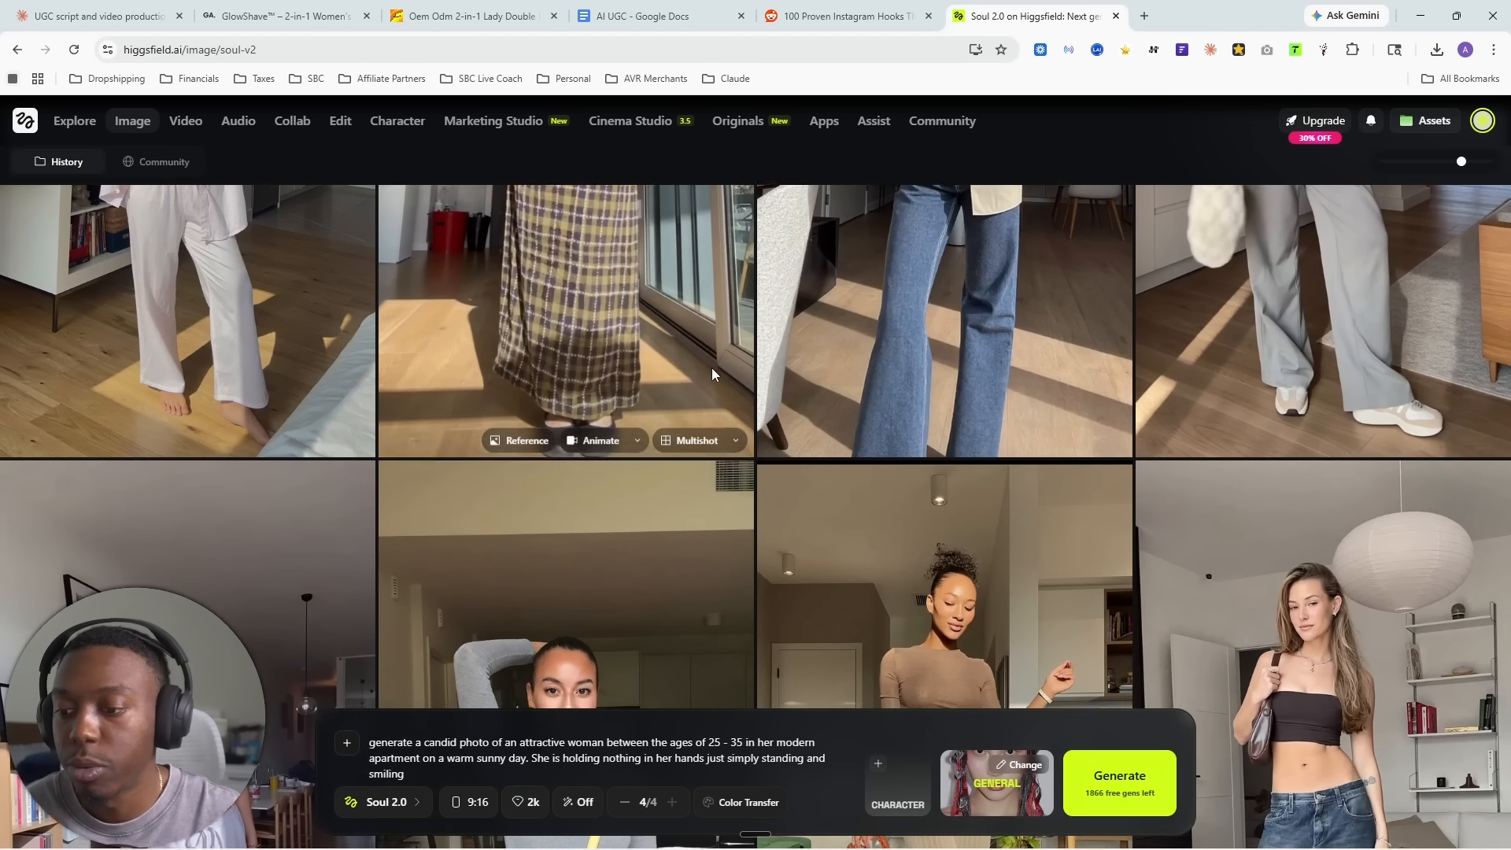
{"action": "scroll", "coordinate": [755, 429], "scroll_direction": "up", "scroll_amount": 5}
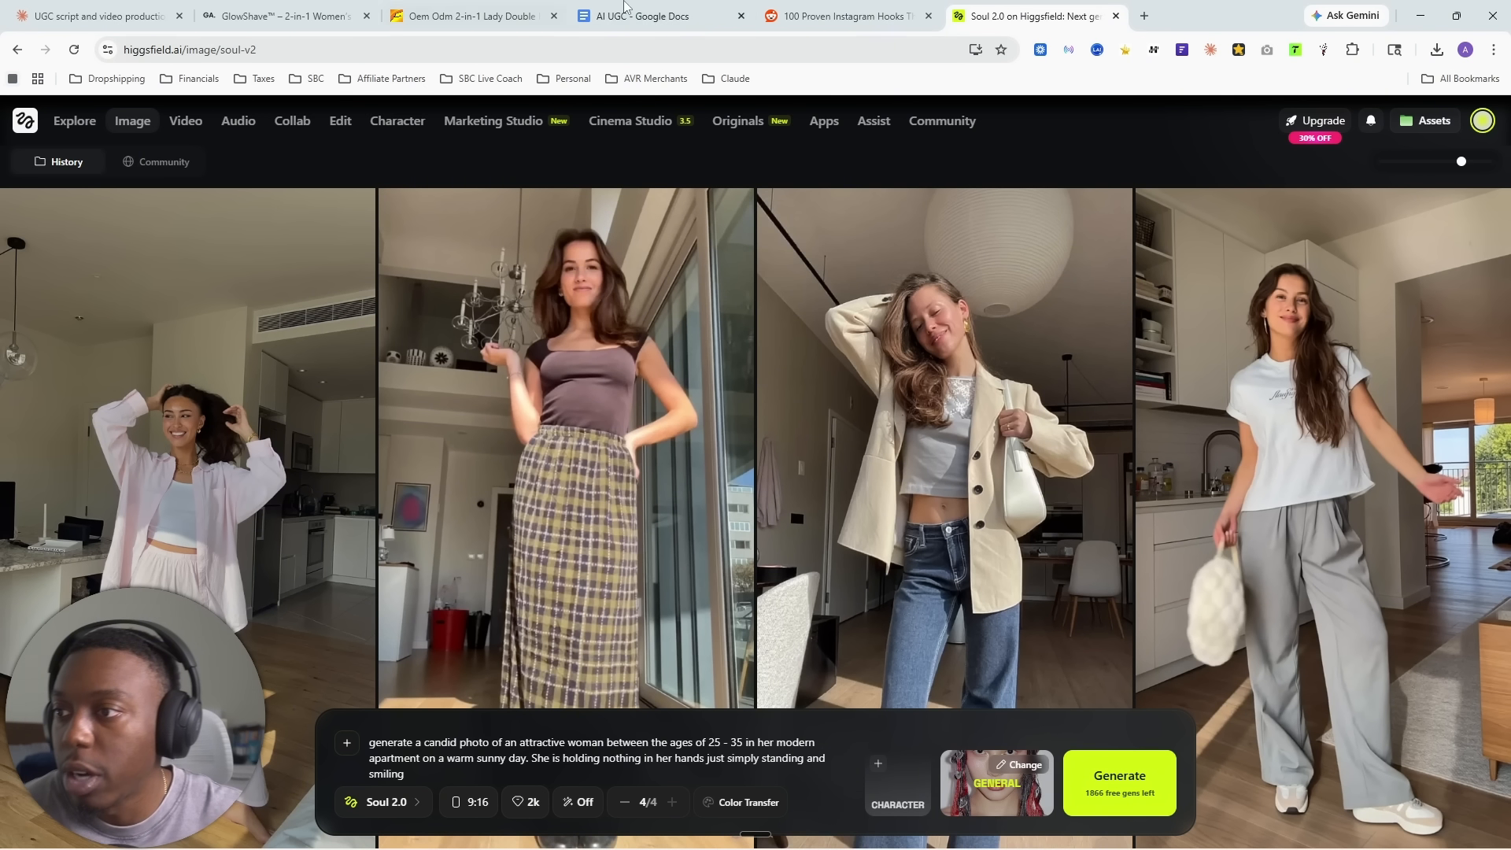
- Compare the Step 1 example prompt and its age, gender and environment guidance in the AI UGC document with the prompt entered in Higgsfield
{"action": "left_click", "coordinate": [641, 16]}
{"action": "scroll", "coordinate": [554, 449], "scroll_direction": "up", "scroll_amount": 1}
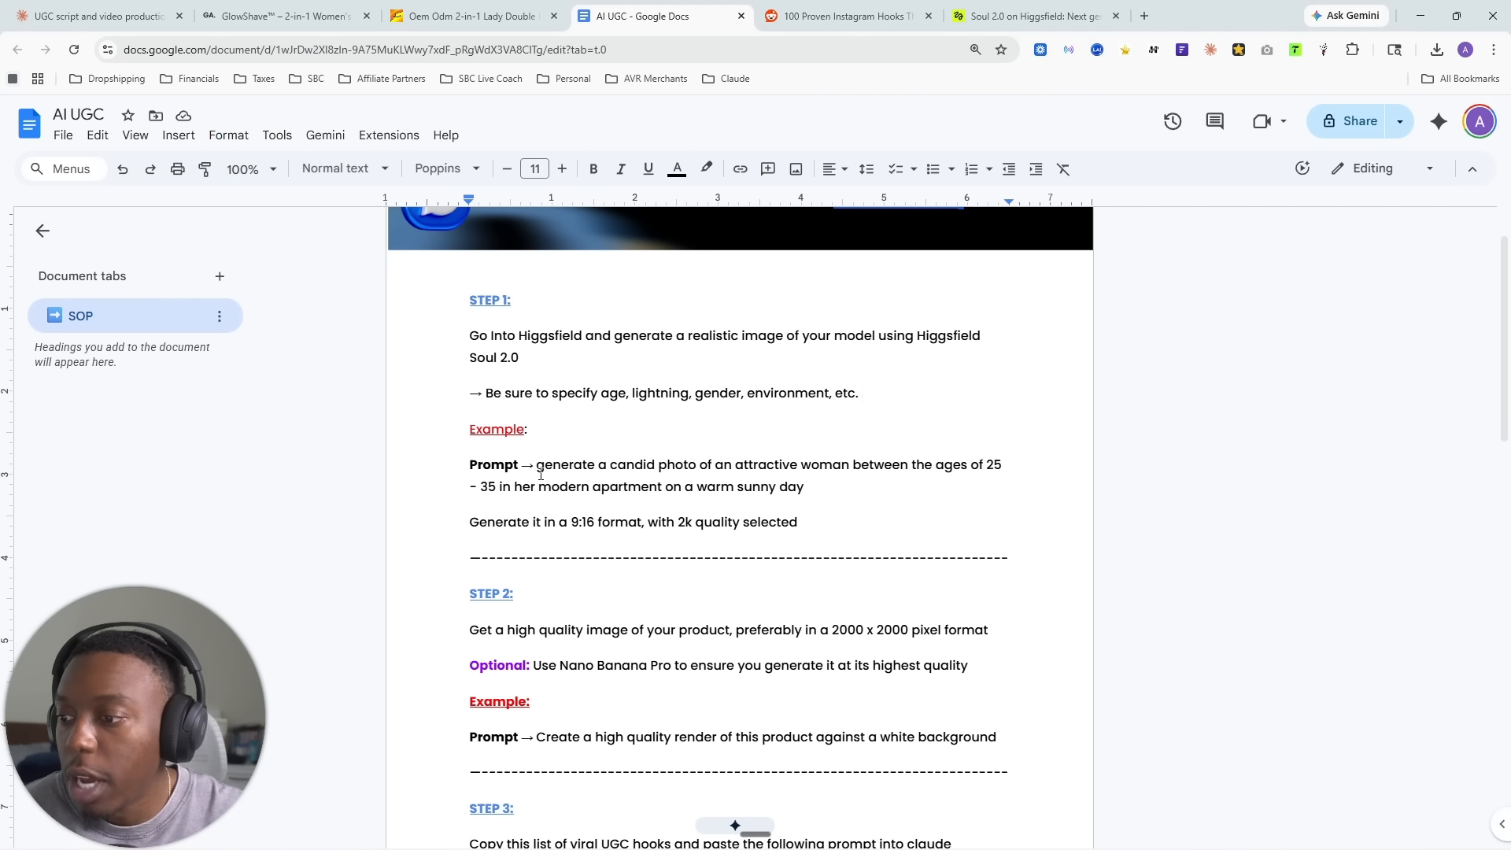
{"action": "left_click_drag", "start_coordinate": [538, 465], "coordinate": [837, 485]}
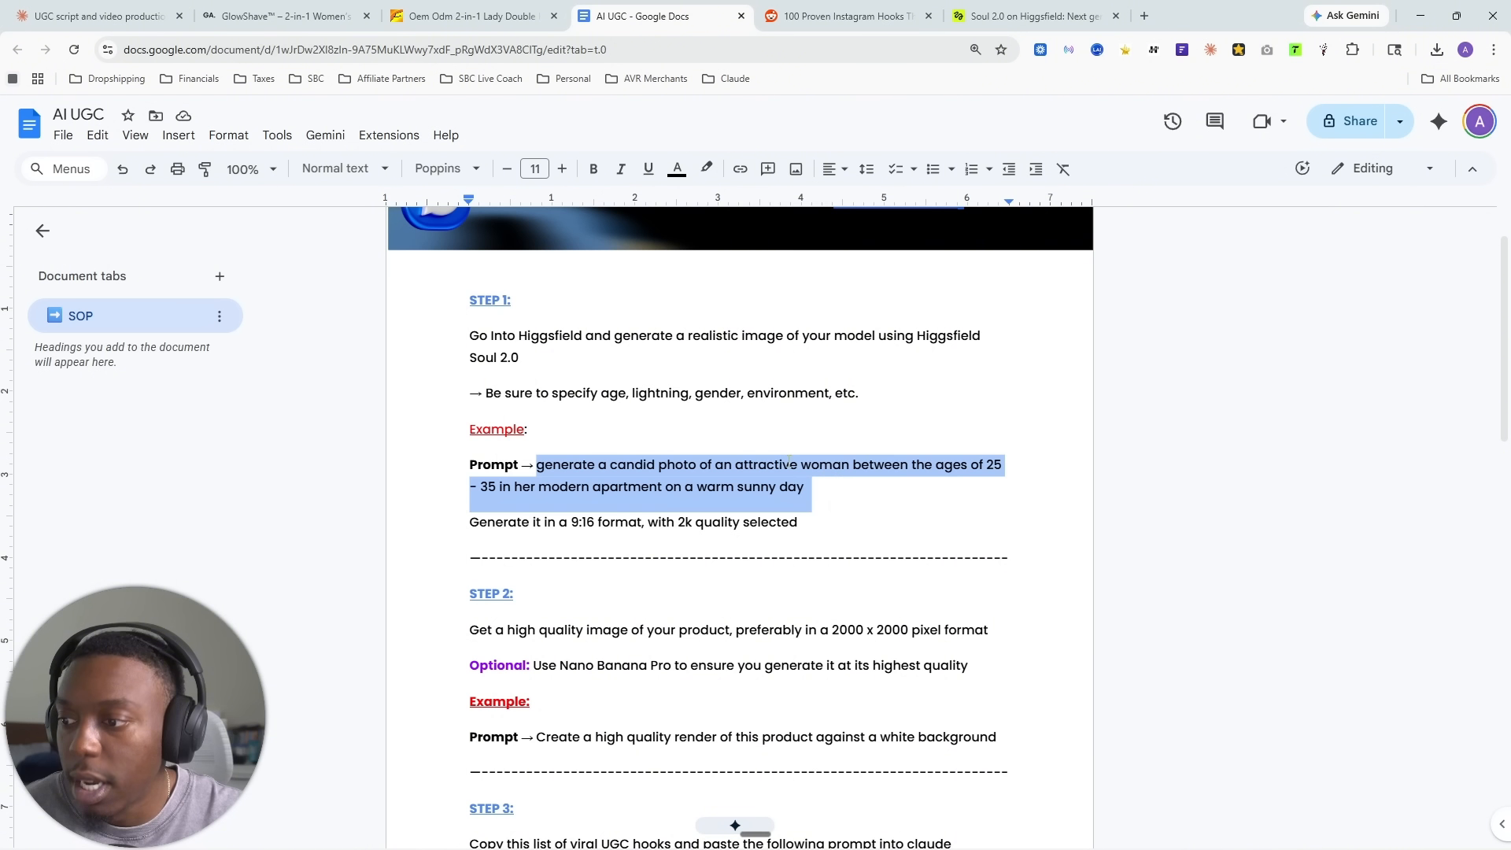
{"action": "left_click_drag", "start_coordinate": [552, 392], "coordinate": [833, 392]}
{"action": "left_click", "coordinate": [1031, 15]}
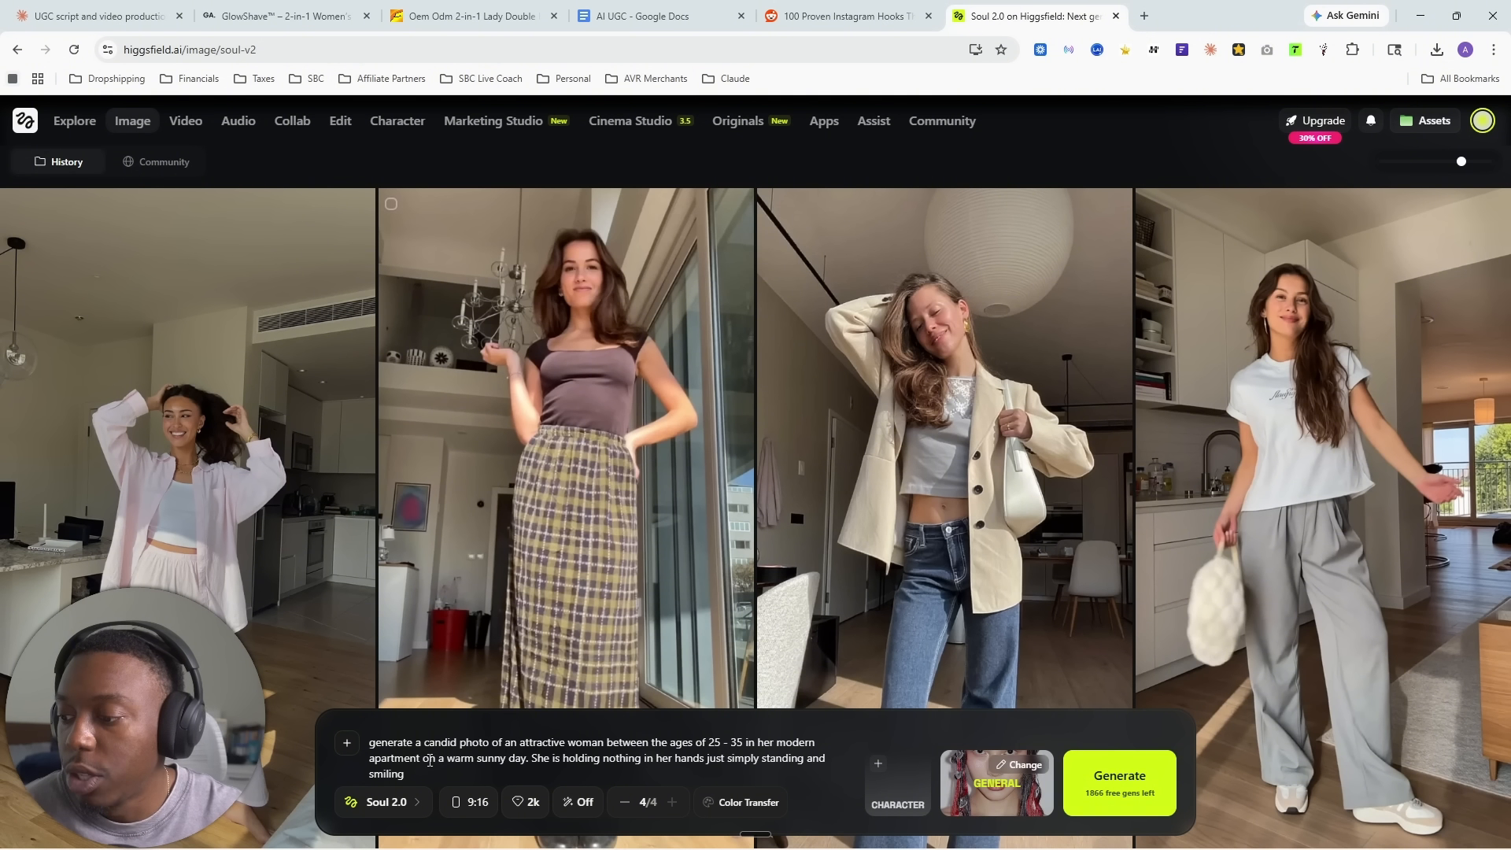
{"action": "left_click_drag", "start_coordinate": [372, 743], "coordinate": [799, 758]}
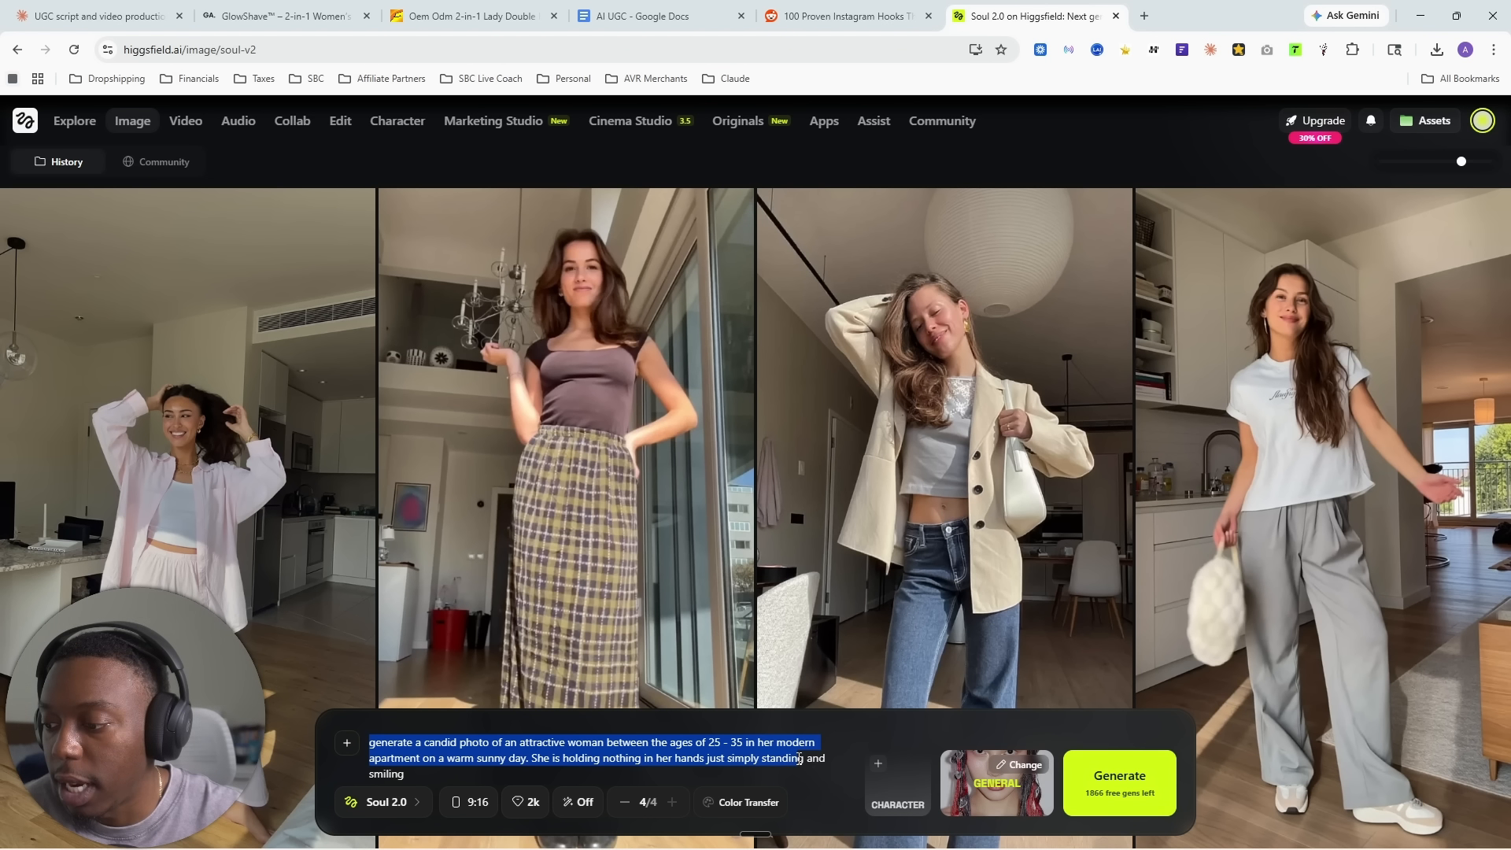
- Configure the image generation with the Higgsfield Soul 2.0 model, 9:16 aspect ratio, 2k quality and prompt enhance turned on
{"action": "left_click", "coordinate": [388, 802]}
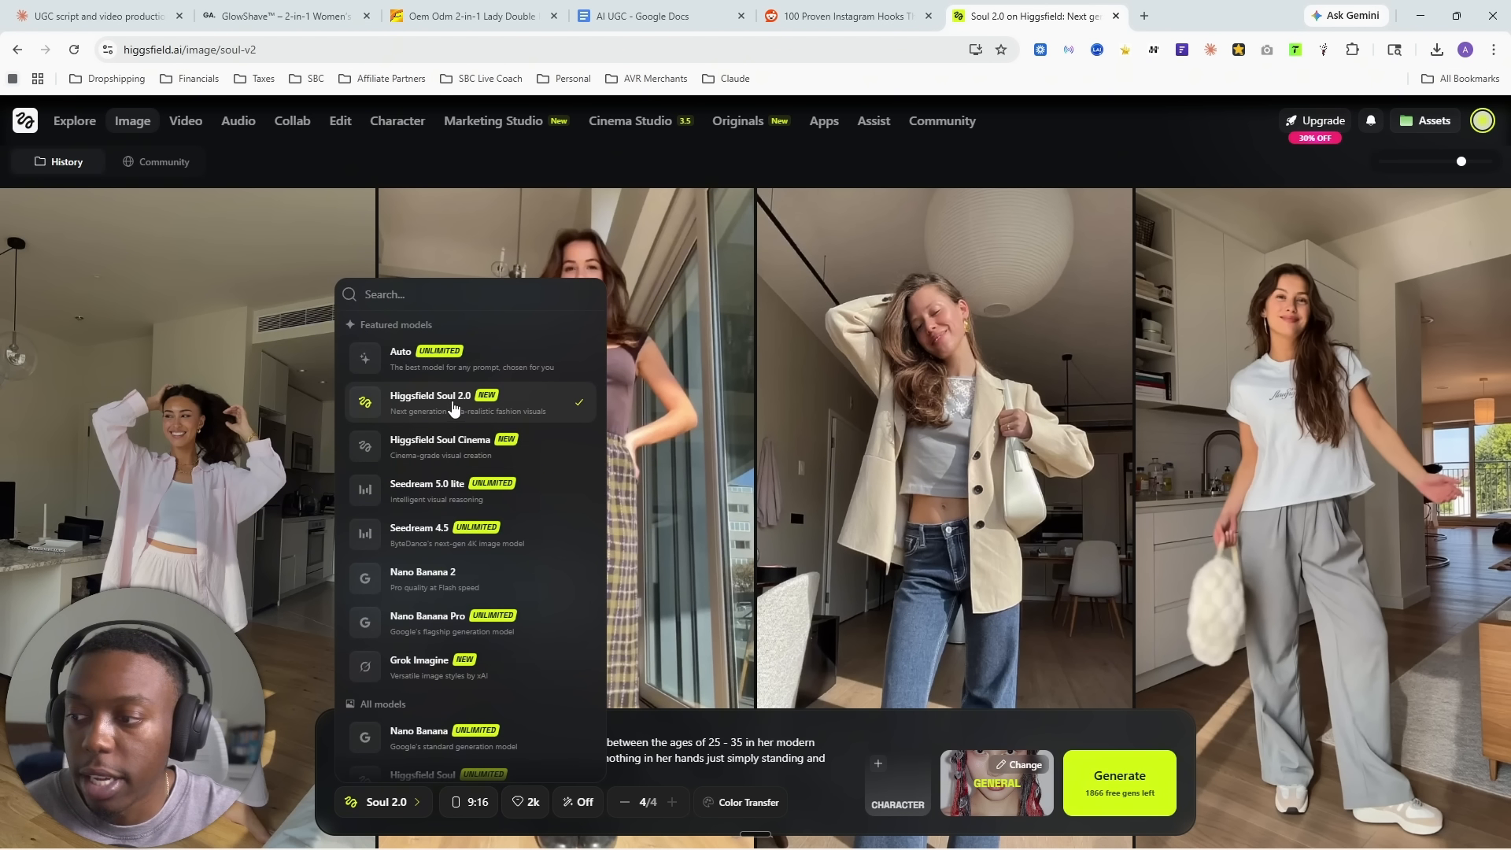
{"action": "left_click", "coordinate": [682, 763]}
{"action": "left_click", "coordinate": [478, 807]}
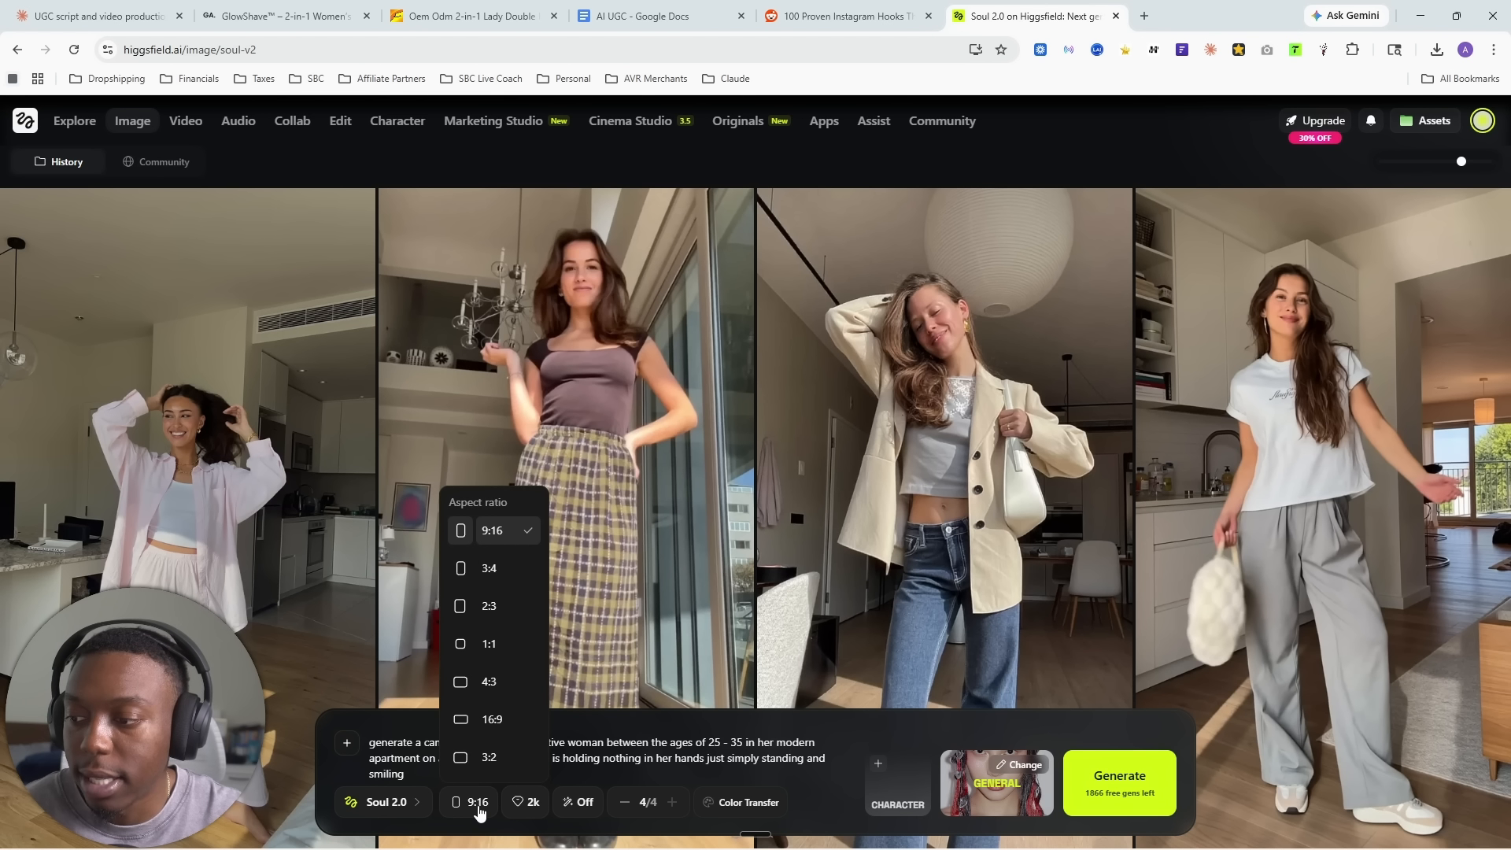
{"action": "left_click", "coordinate": [478, 807]}
{"action": "left_click", "coordinate": [527, 803]}
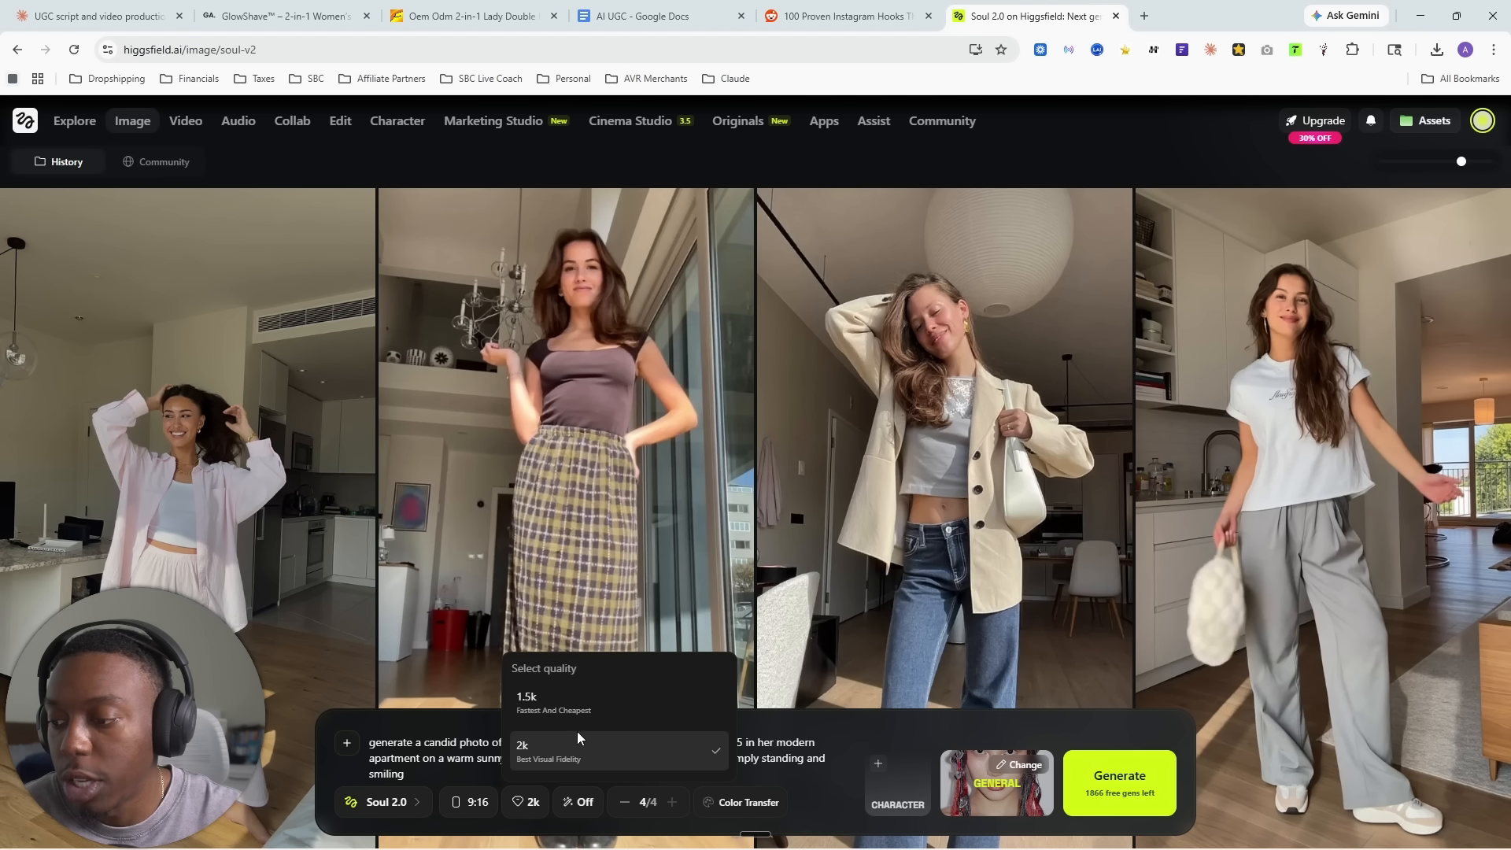
{"action": "left_click", "coordinate": [571, 755]}
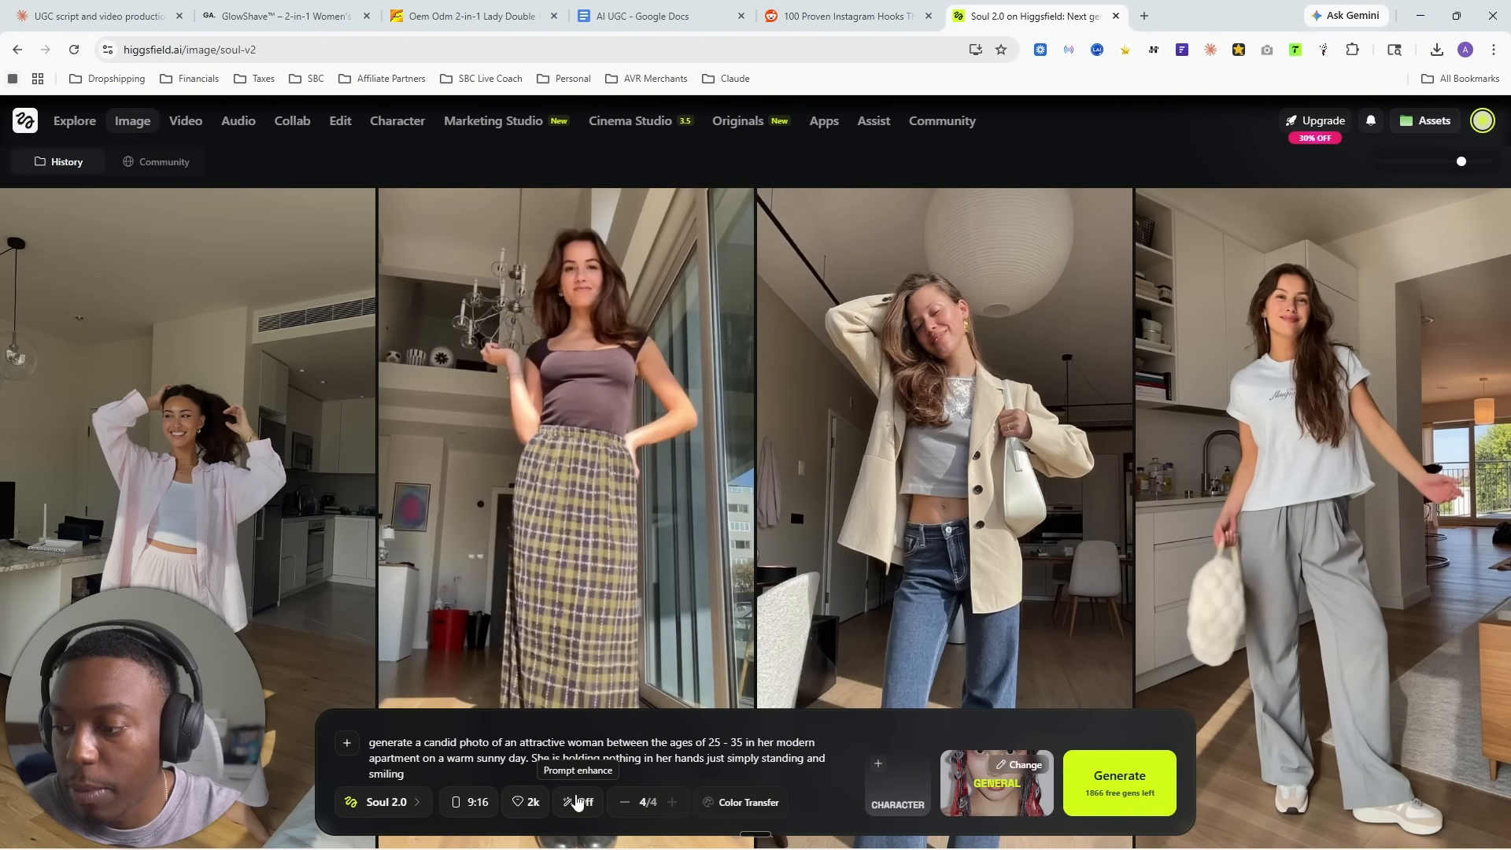
{"action": "left_click", "coordinate": [579, 801]}
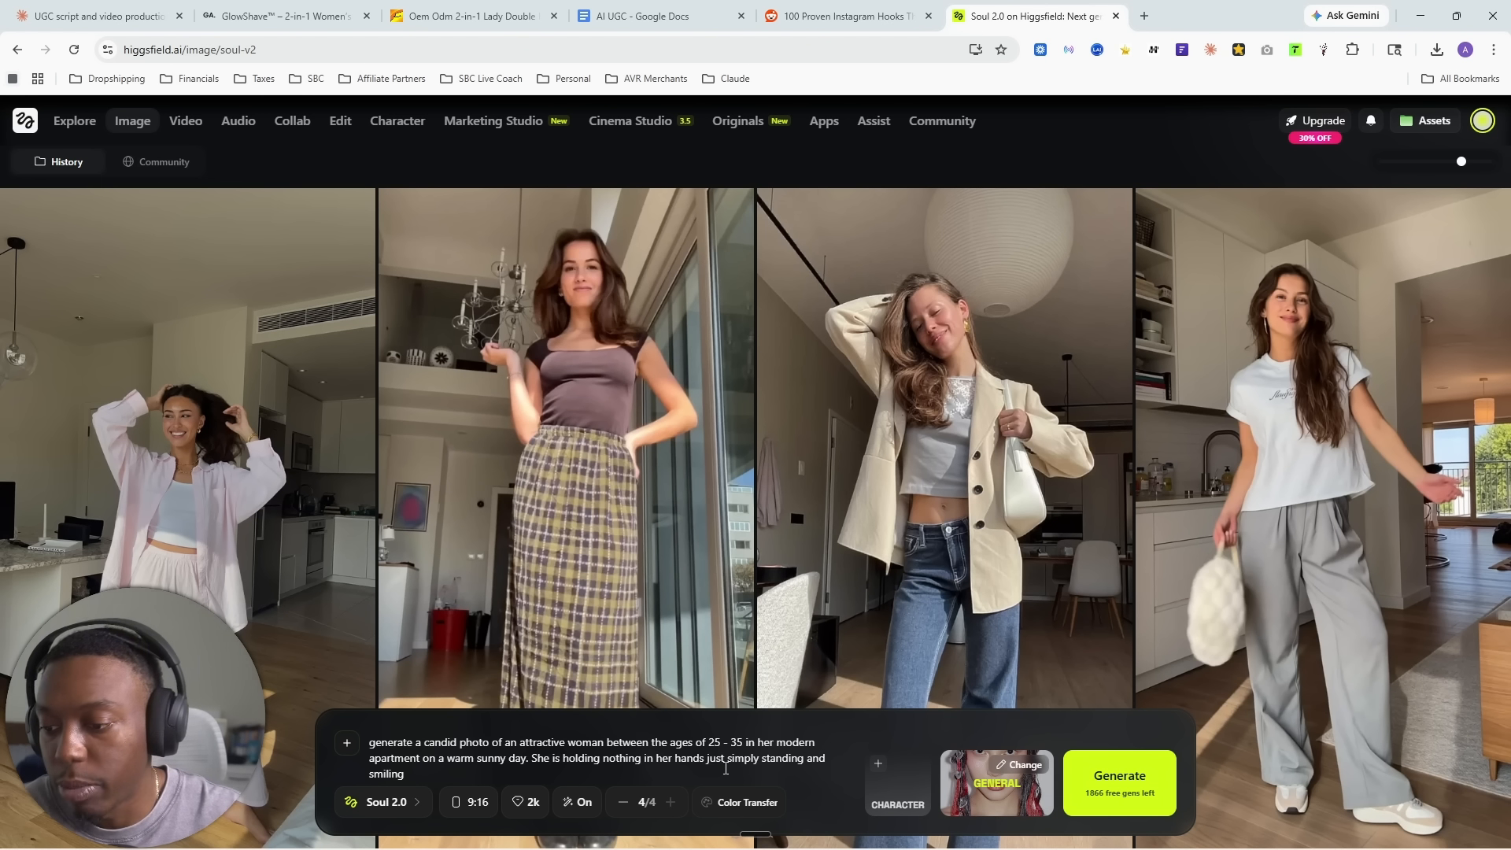
- Check the curated moodboard presets, keep General, and generate four images of the woman from the existing prompt
{"action": "left_click", "coordinate": [1017, 767]}
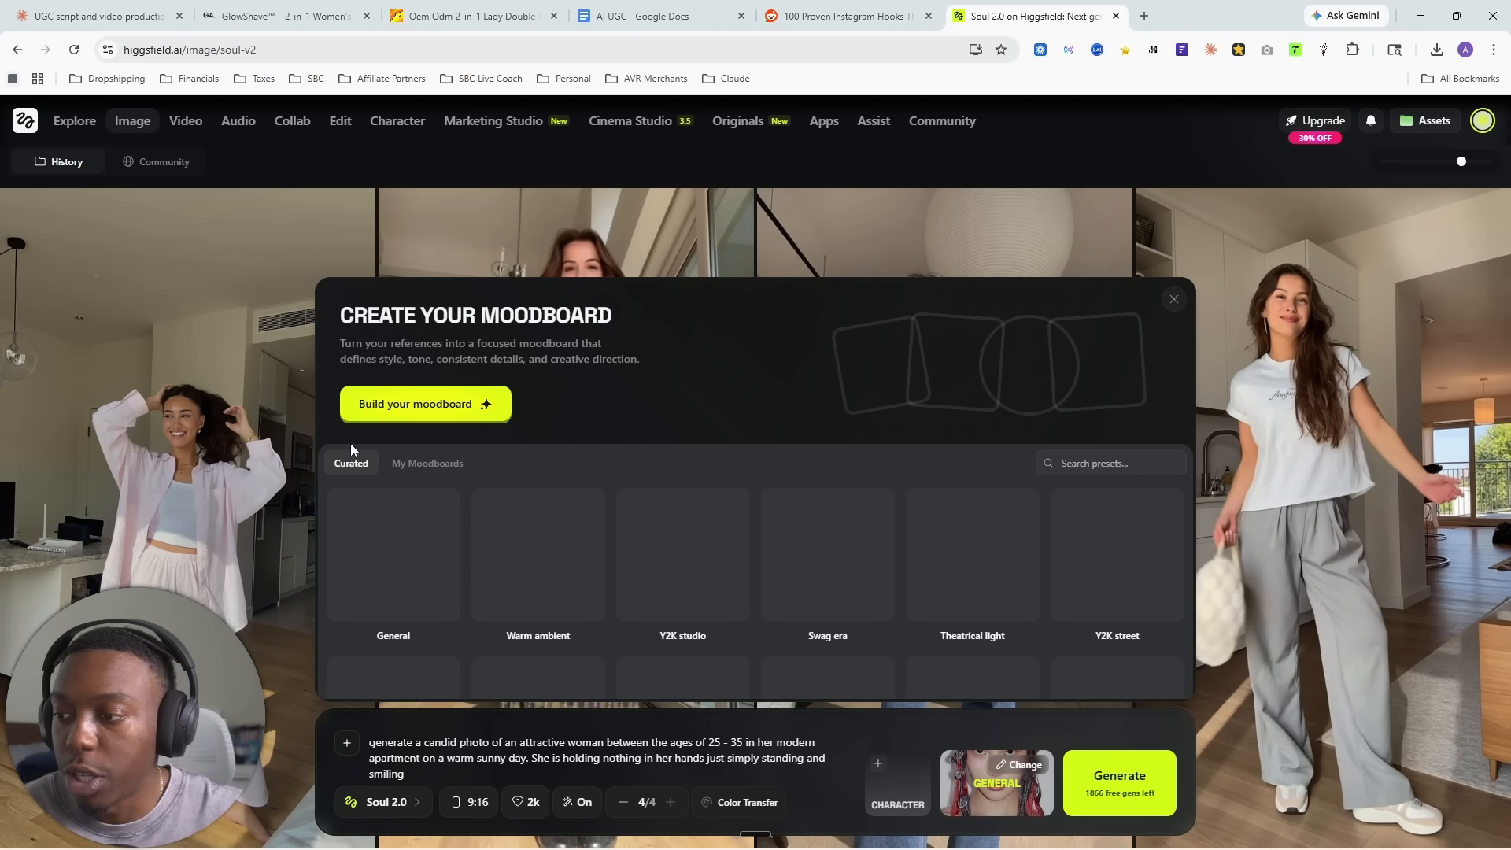
{"action": "scroll", "coordinate": [992, 563], "scroll_direction": "down", "scroll_amount": 5}
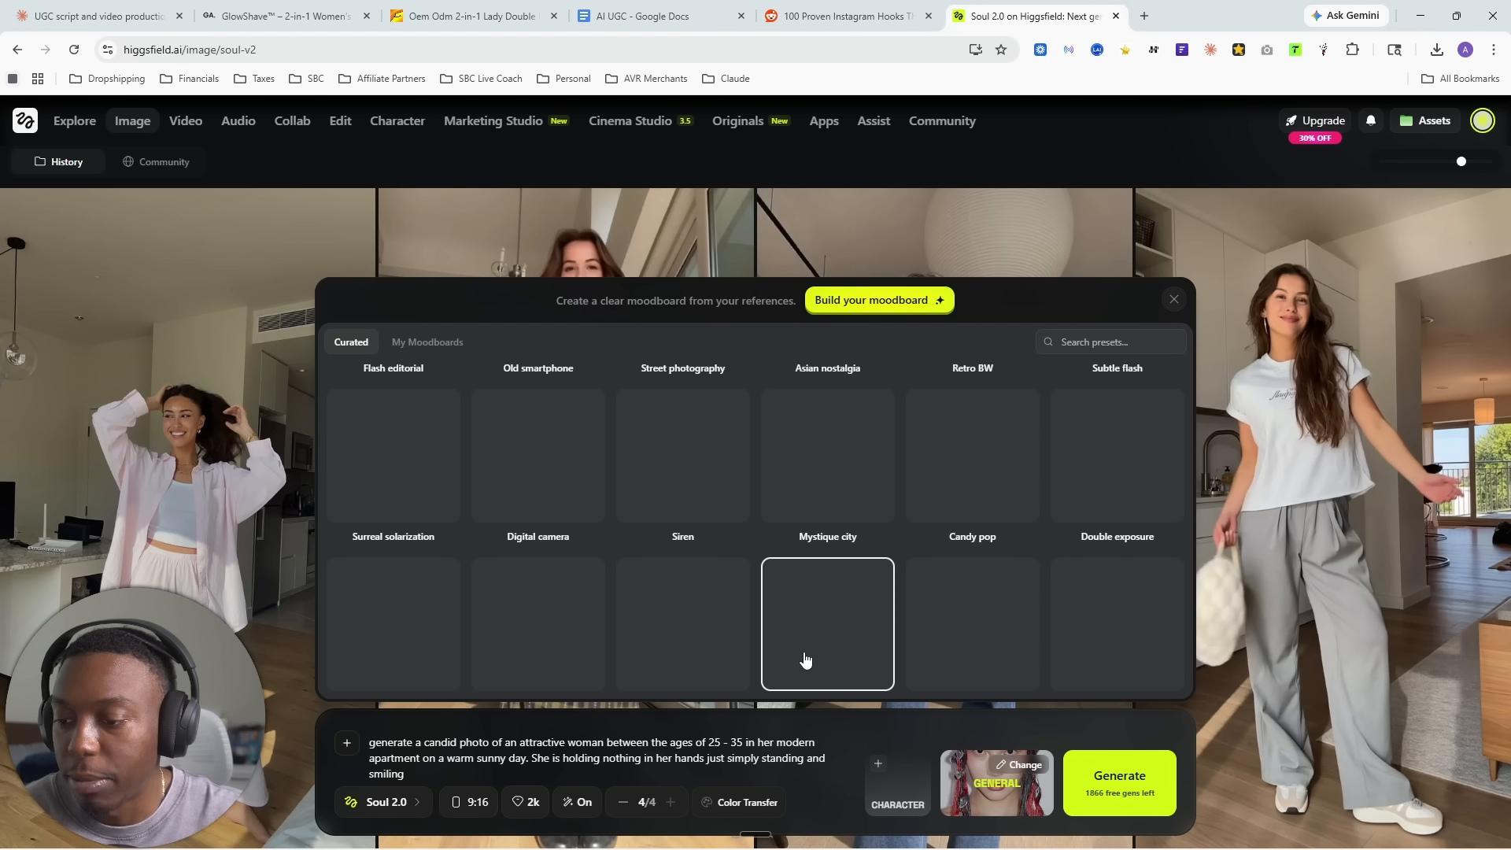
{"action": "left_click", "coordinate": [800, 758]}
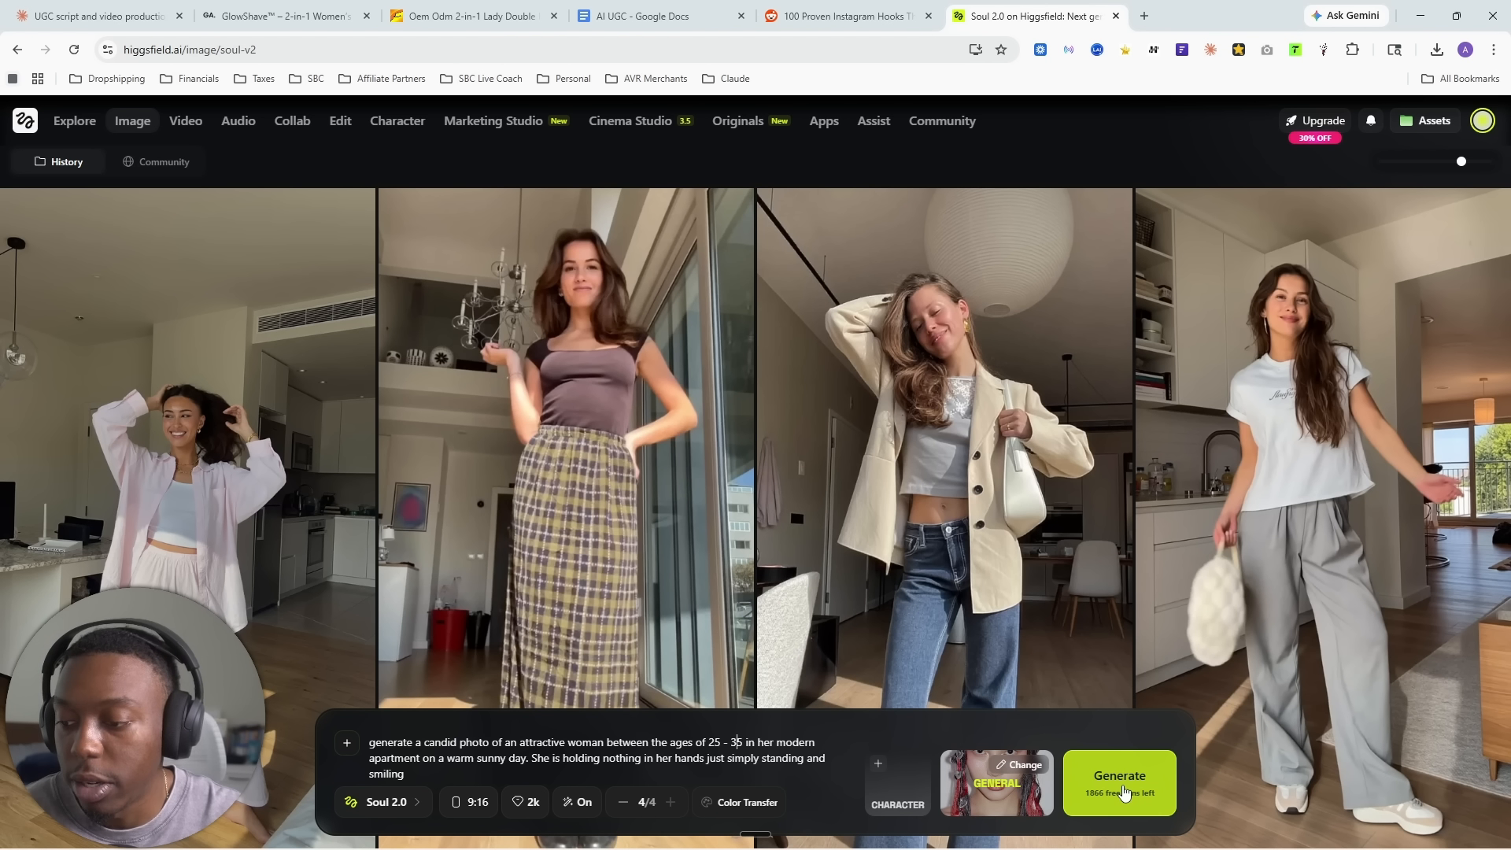
{"action": "left_click", "coordinate": [1124, 792]}
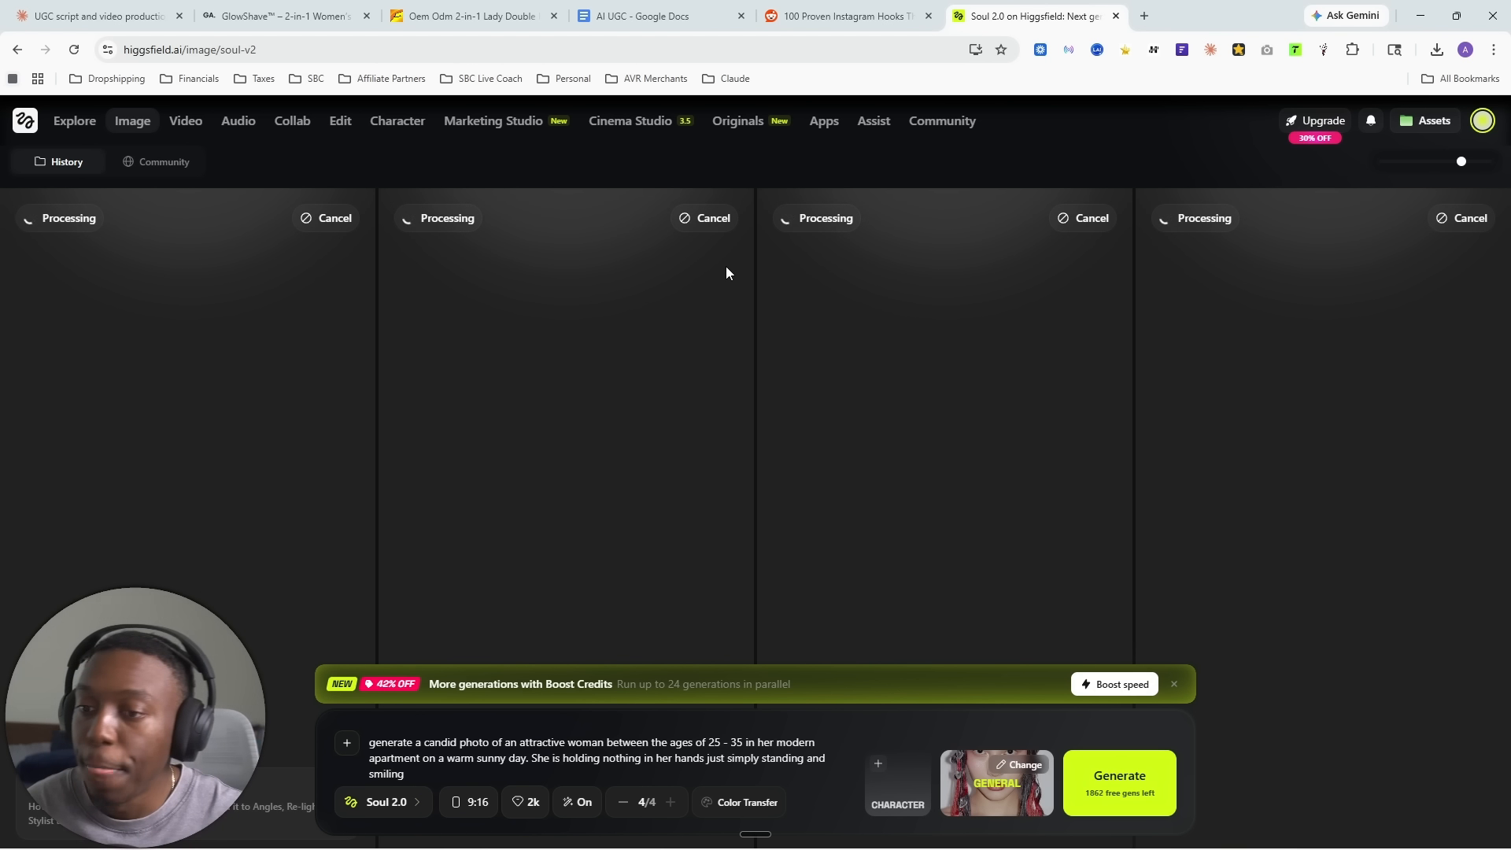
- Look over the previously generated images of women in the Higgsfield history
{"action": "scroll", "coordinate": [717, 276], "scroll_direction": "down", "scroll_amount": 7}
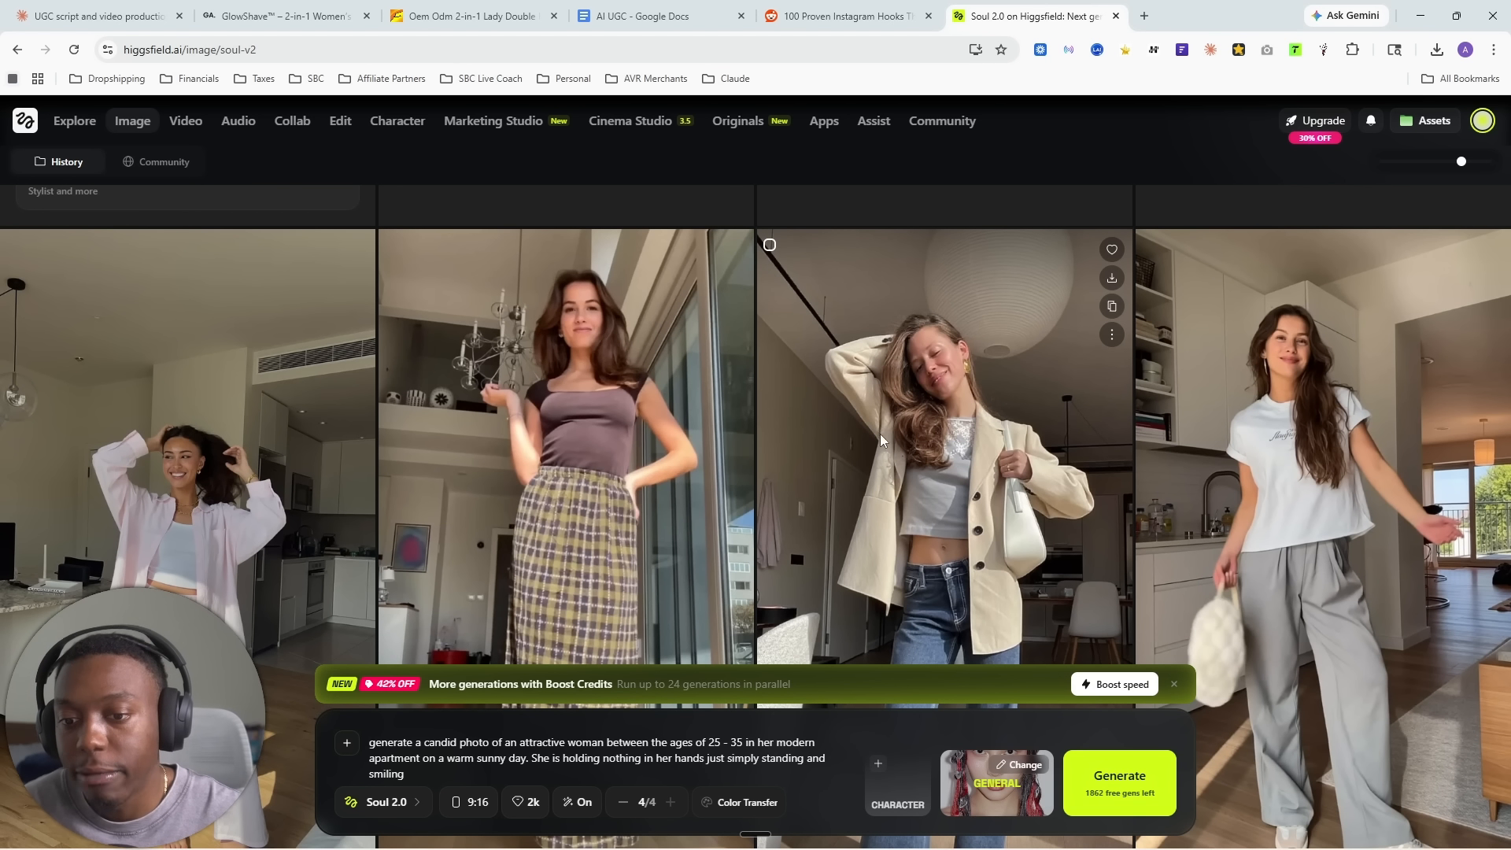
{"action": "scroll", "coordinate": [714, 497], "scroll_direction": "down", "scroll_amount": 1}
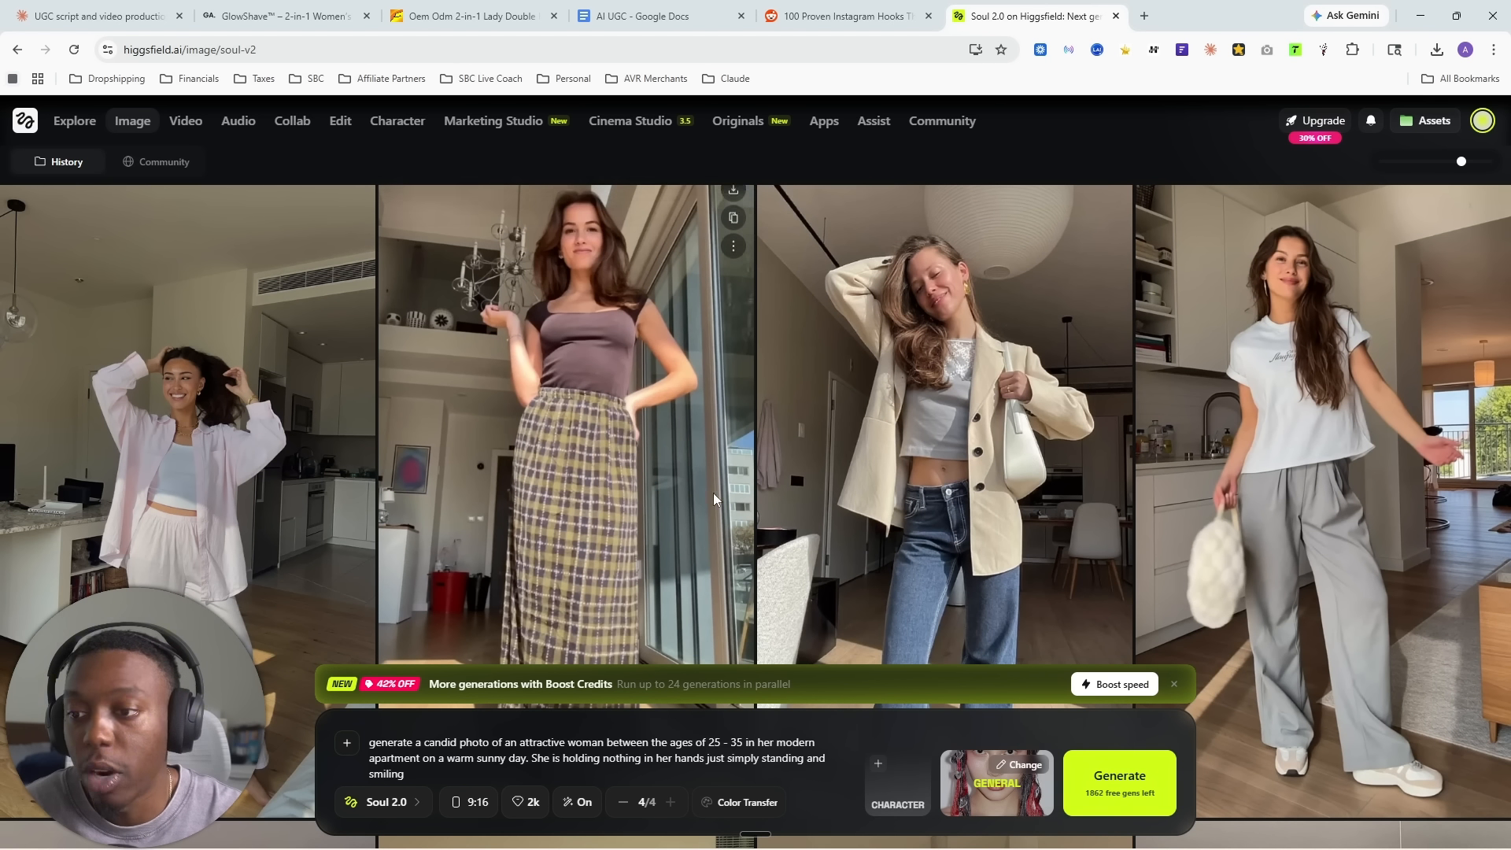
{"action": "scroll", "coordinate": [963, 486], "scroll_direction": "up", "scroll_amount": 5}
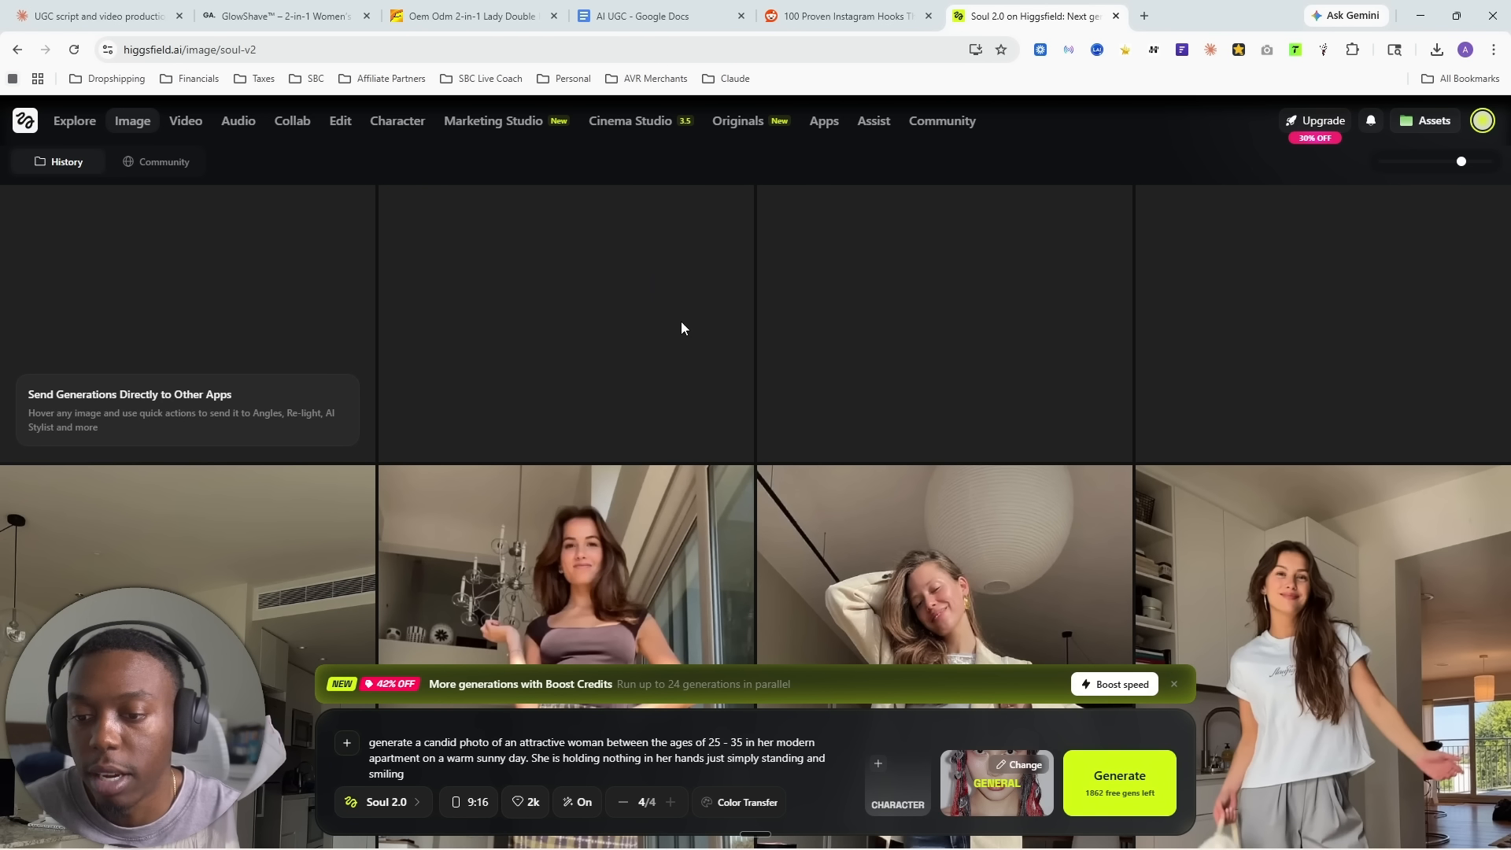
- Read Step 2 of the AI UGC document about getting a high-quality product image in 2000 x 2000 pixel format
{"action": "scroll", "coordinate": [783, 398], "scroll_direction": "down", "scroll_amount": 3}
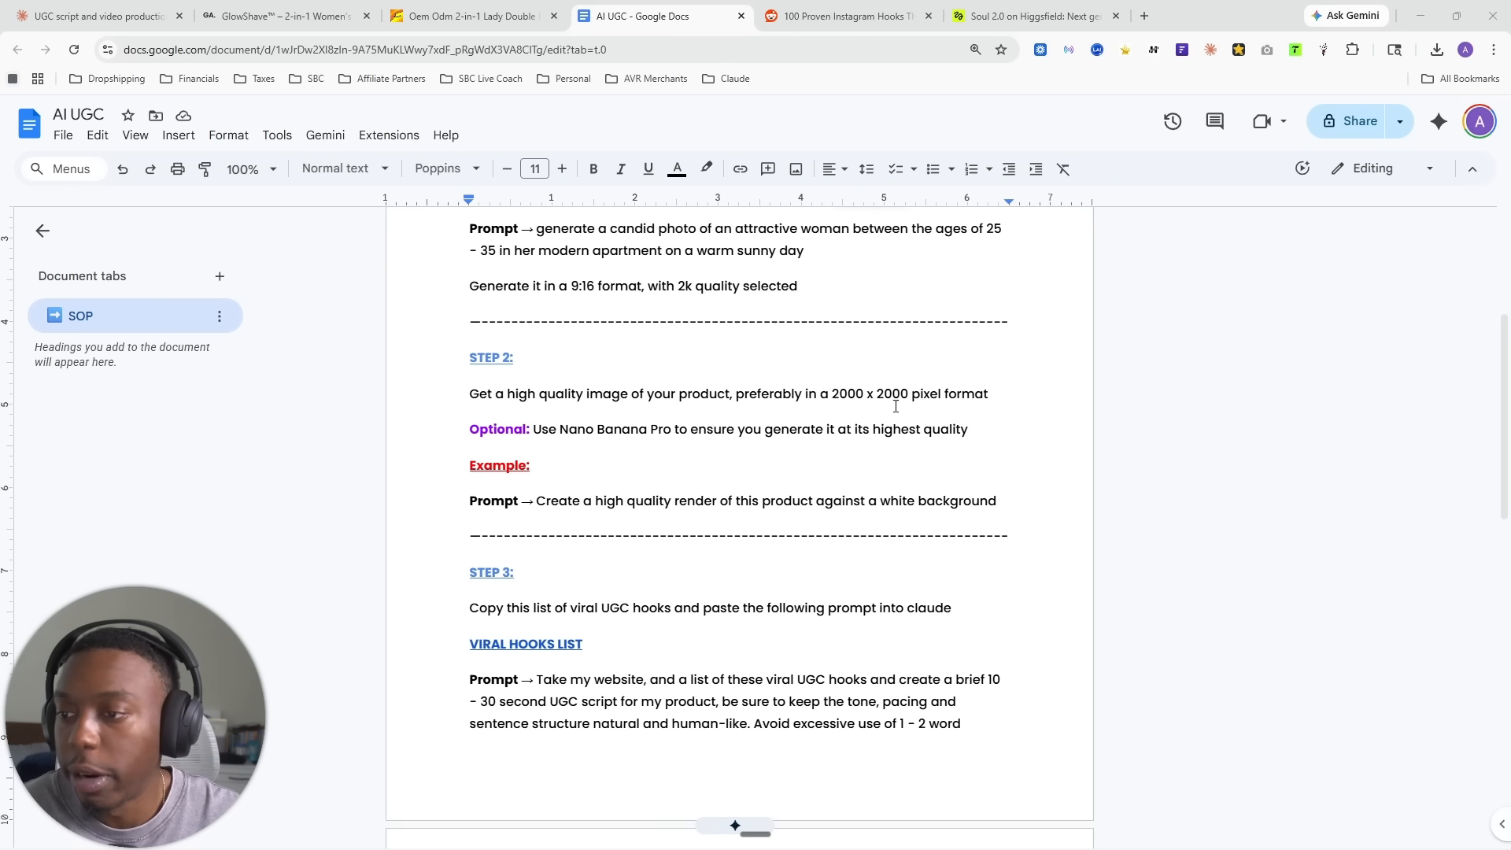
{"action": "scroll", "coordinate": [895, 400], "scroll_direction": "up", "scroll_amount": 2}
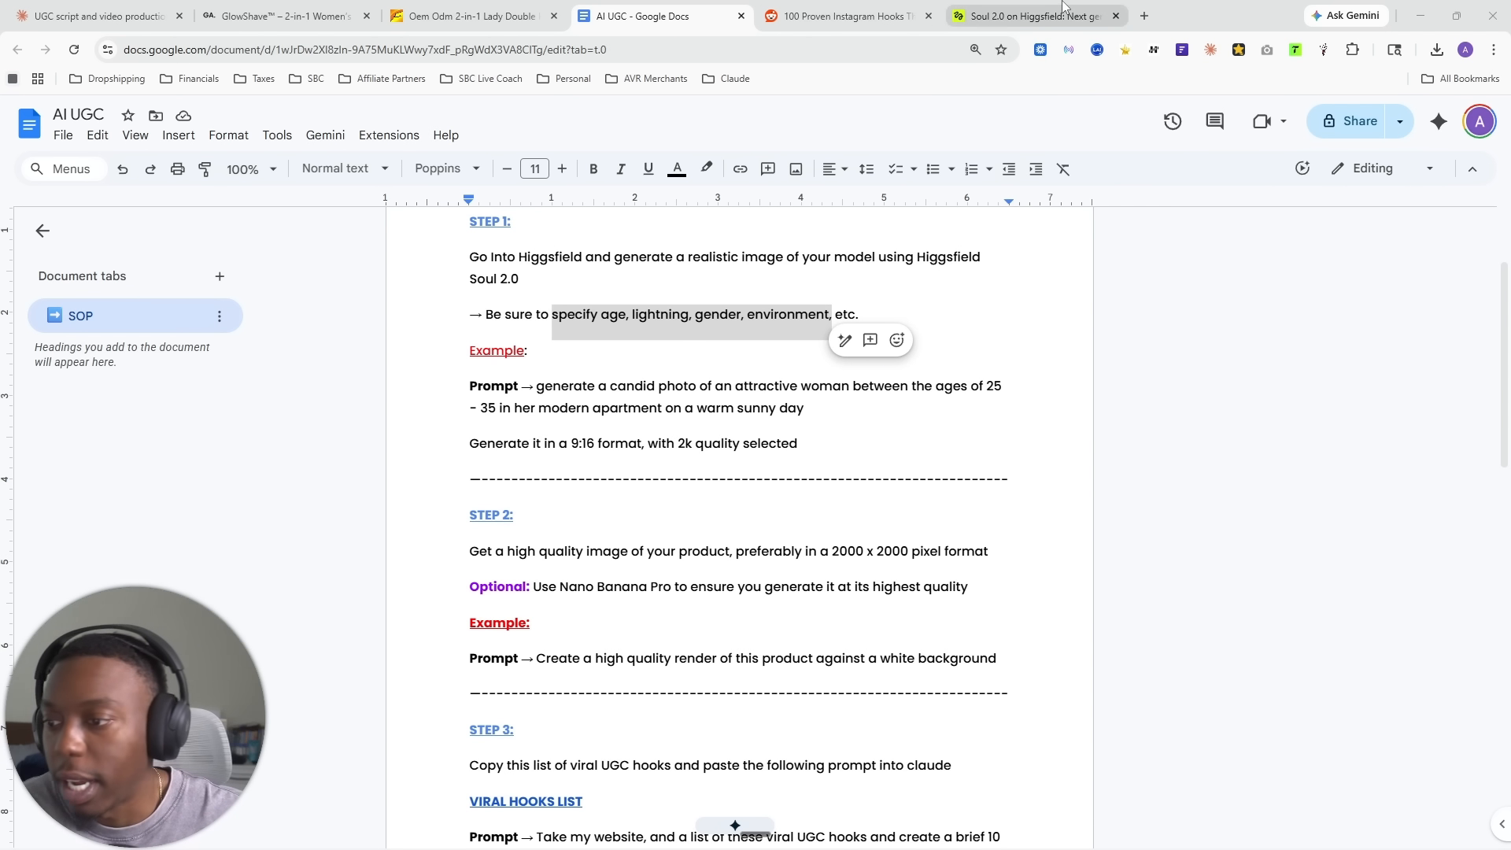
{"action": "left_click", "coordinate": [1031, 16]}
{"action": "left_click", "coordinate": [665, 14]}
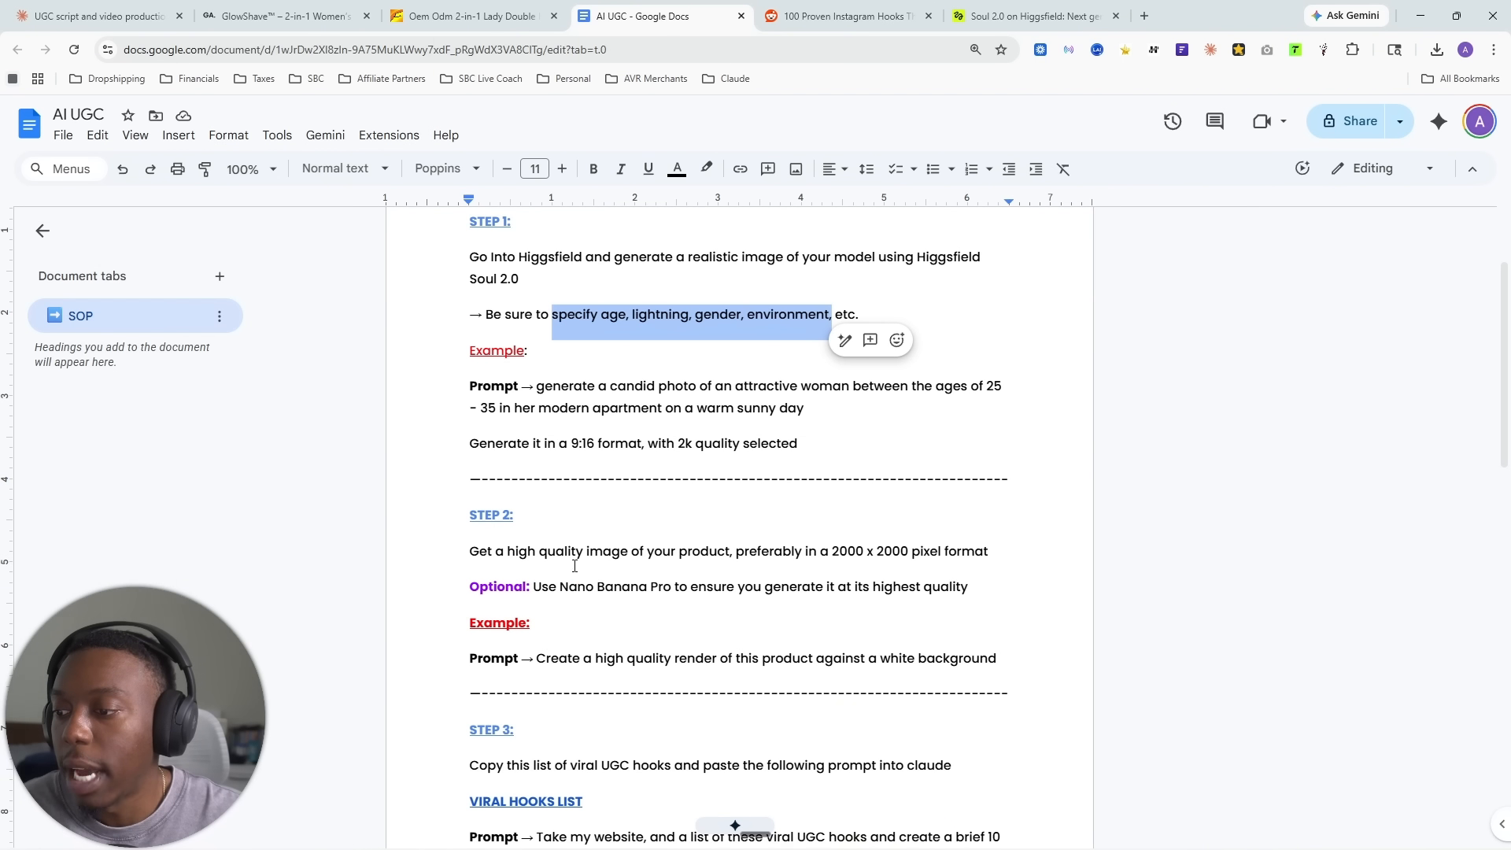
{"action": "scroll", "coordinate": [622, 451], "scroll_direction": "down", "scroll_amount": 2}
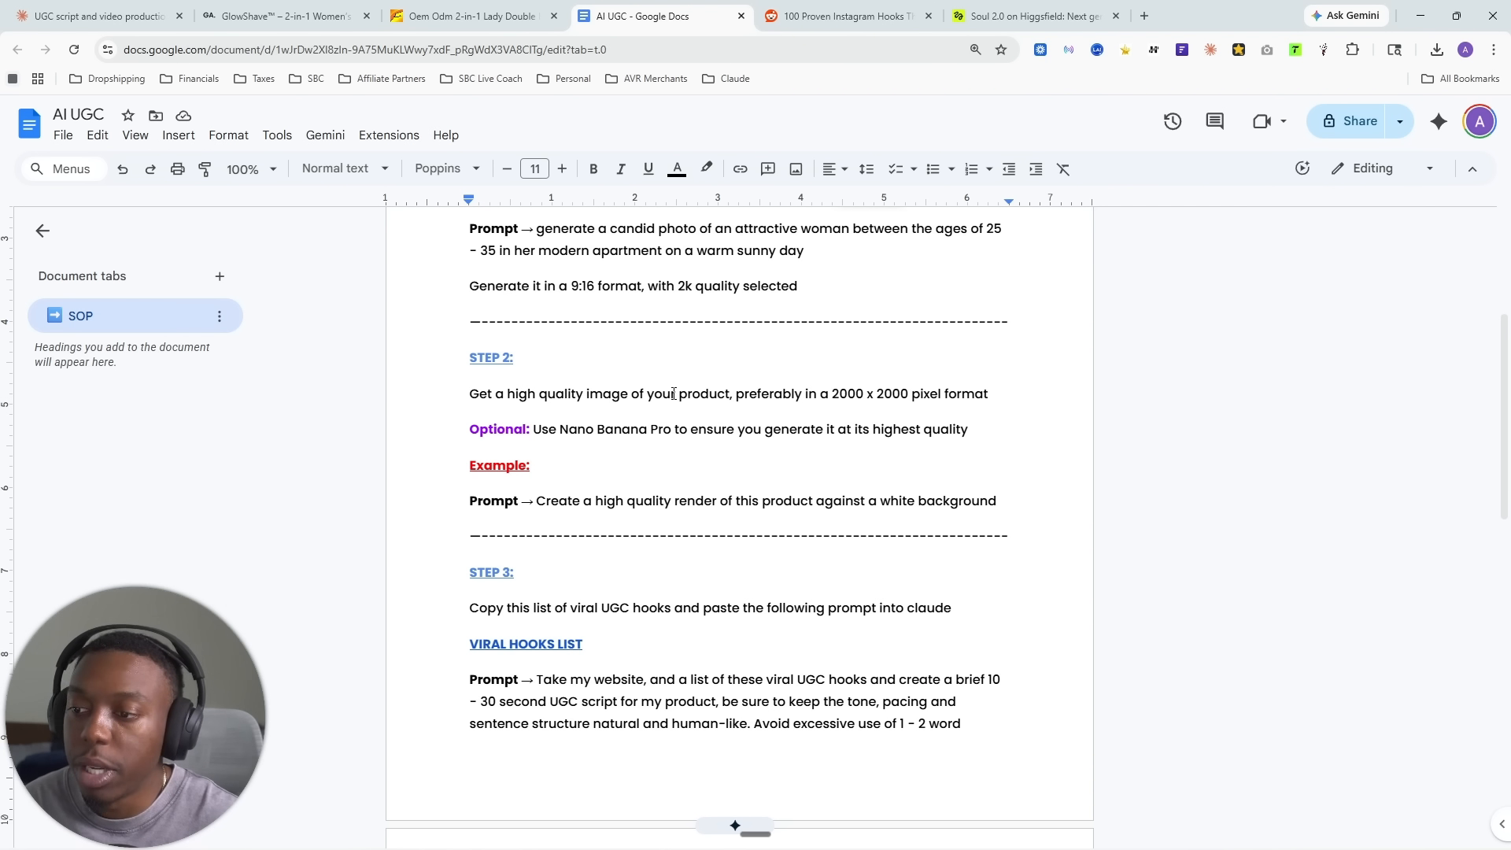
- Browse the shaver's product photos in the Alibaba listing and check them against Step 2 of the AI UGC document
{"action": "left_click", "coordinate": [455, 19]}
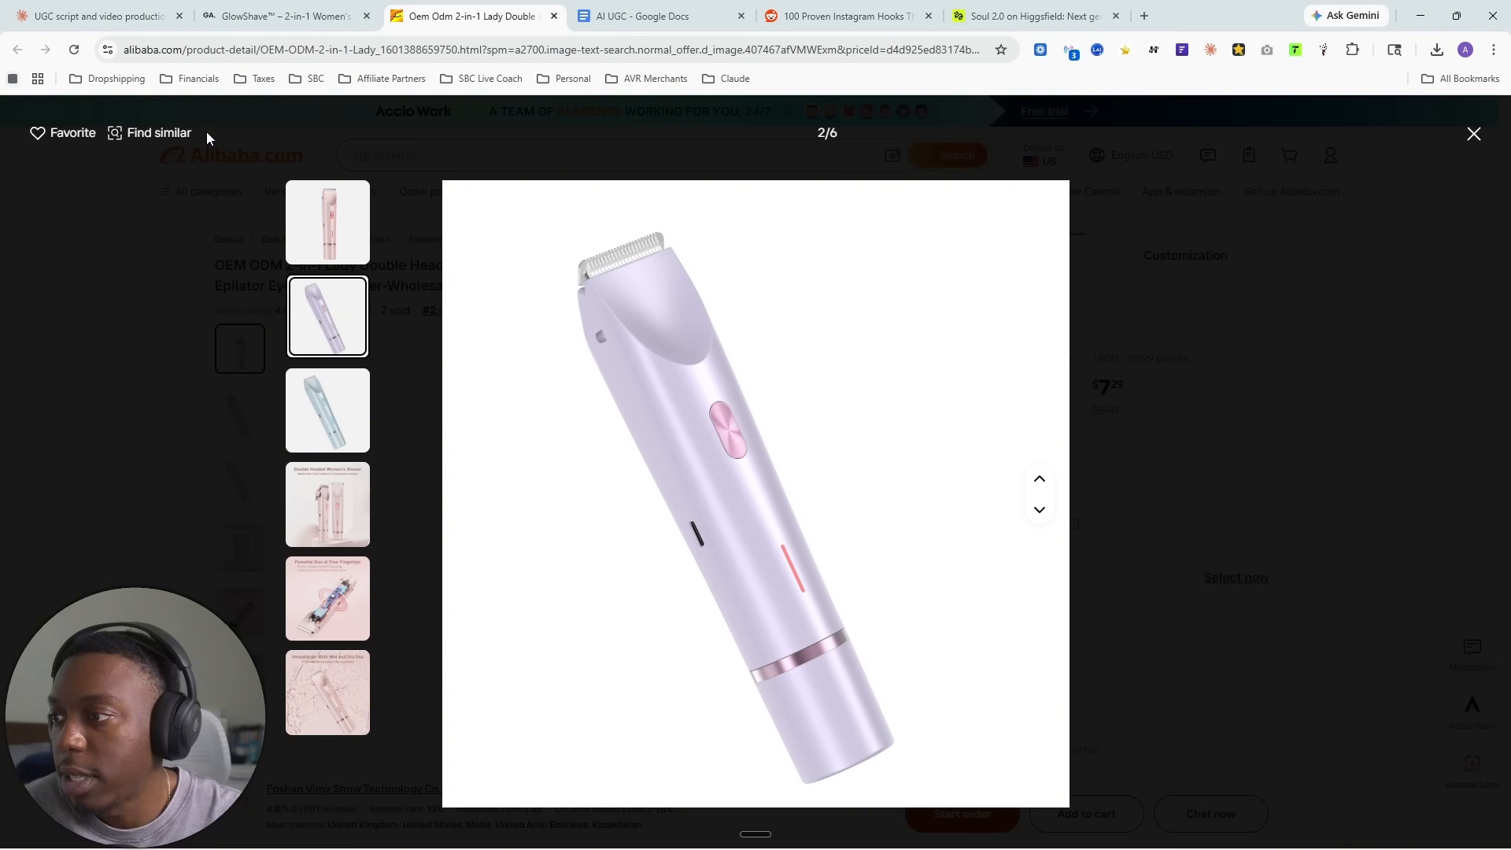
{"action": "left_click", "coordinate": [337, 214]}
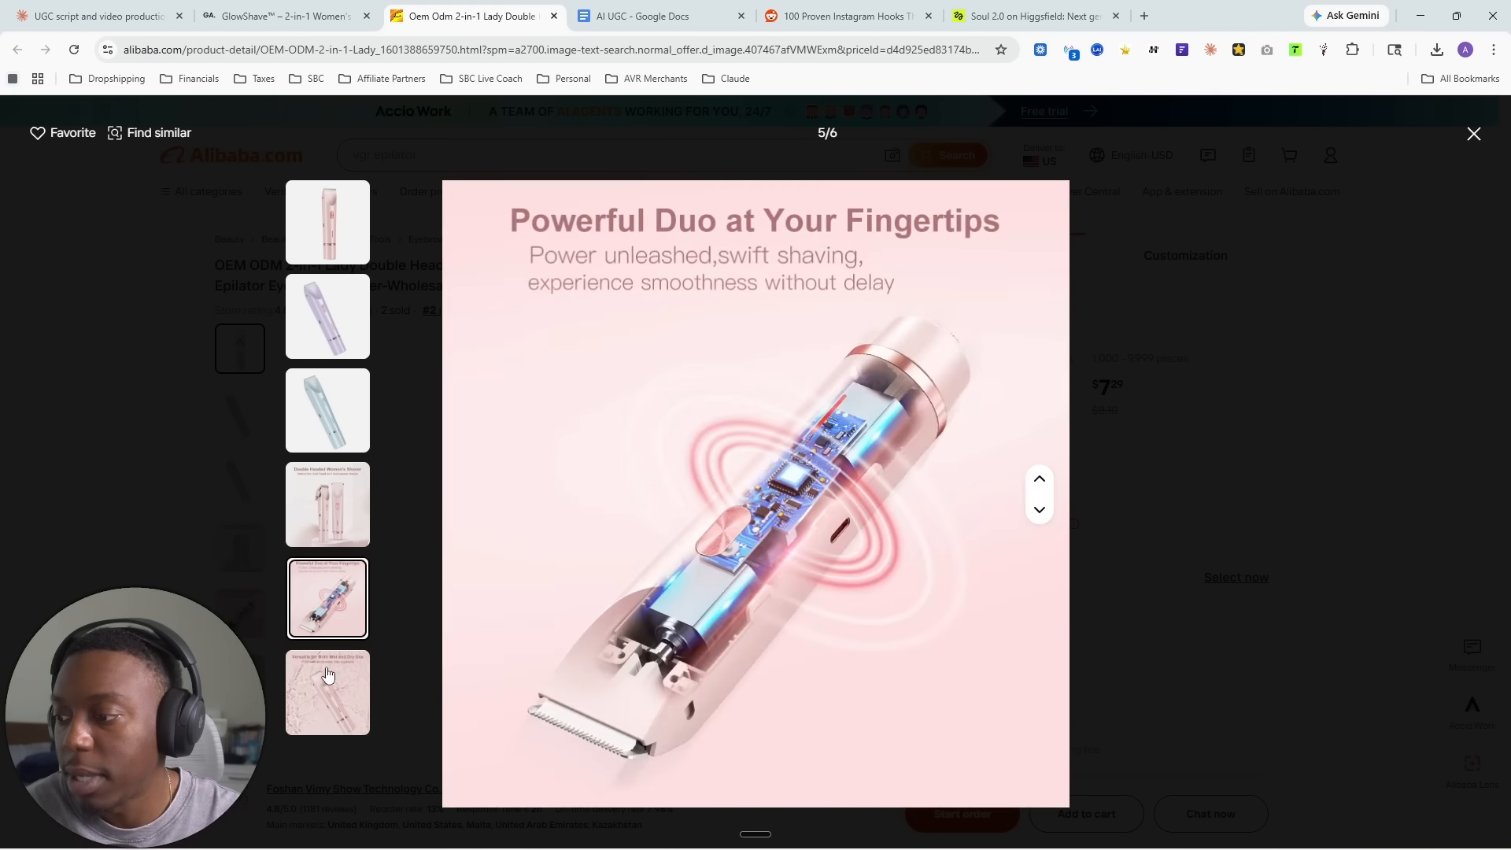
{"action": "left_click", "coordinate": [331, 712]}
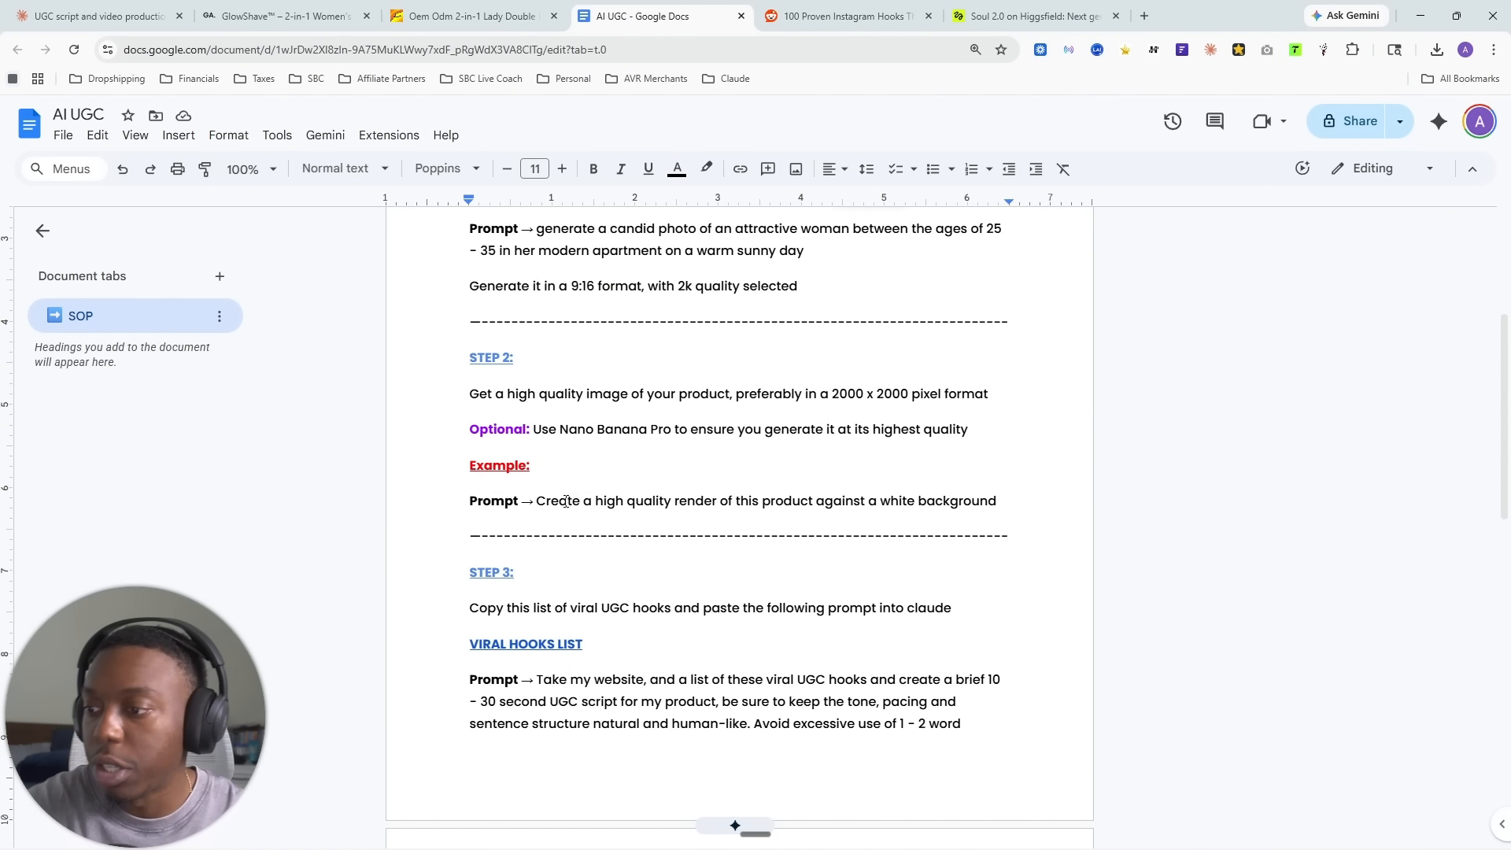
{"action": "left_click", "coordinate": [504, 16]}
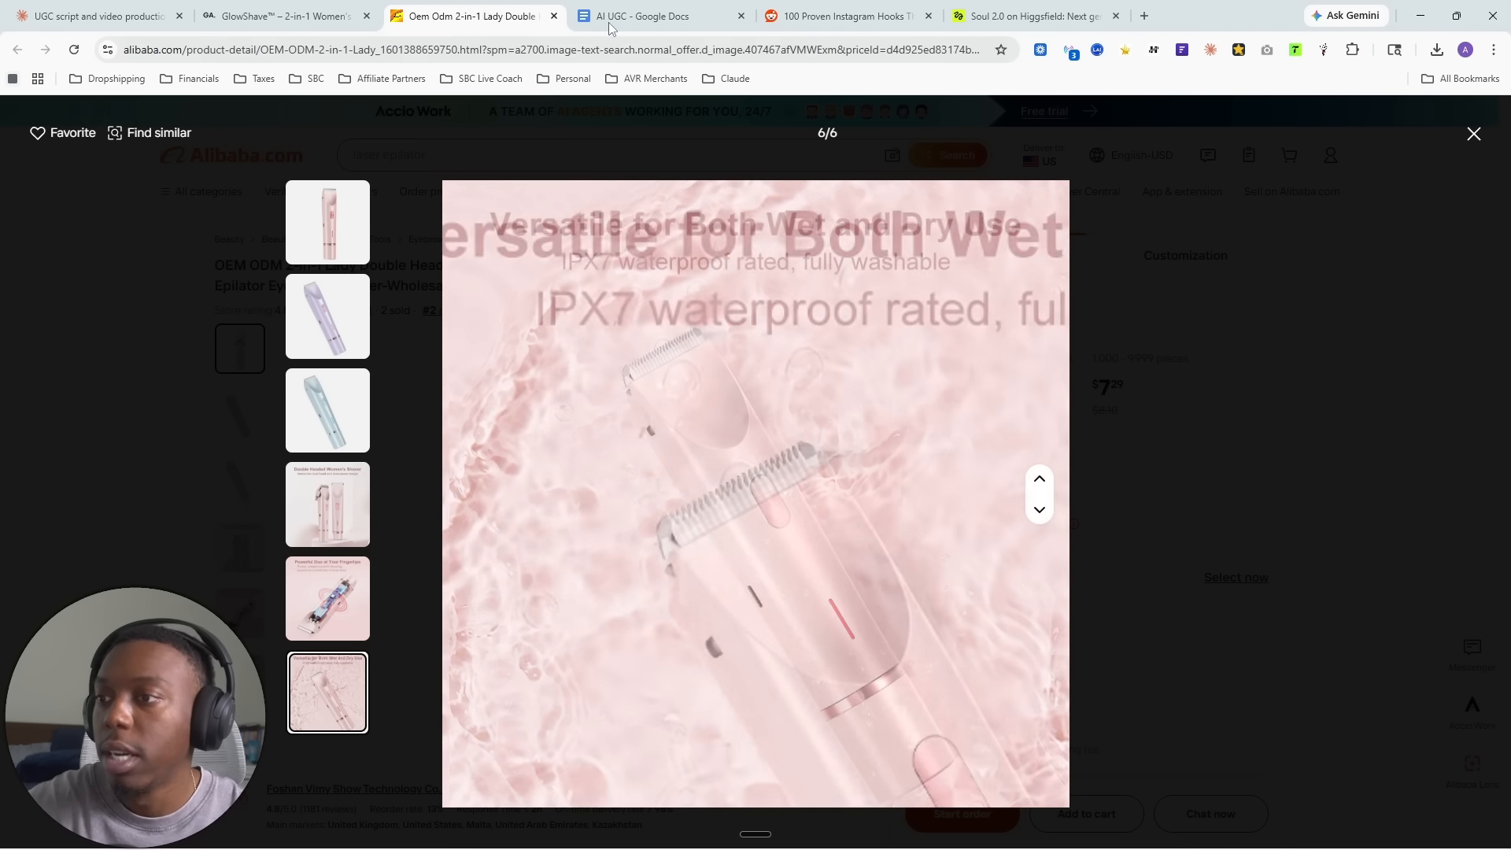
- Review the optional Nano Banana Pro advice in the AI UGC document and view the pink shaver photo on a white background on Alibaba
{"action": "left_click", "coordinate": [640, 14]}
{"action": "left_click_drag", "start_coordinate": [535, 433], "coordinate": [902, 475]}
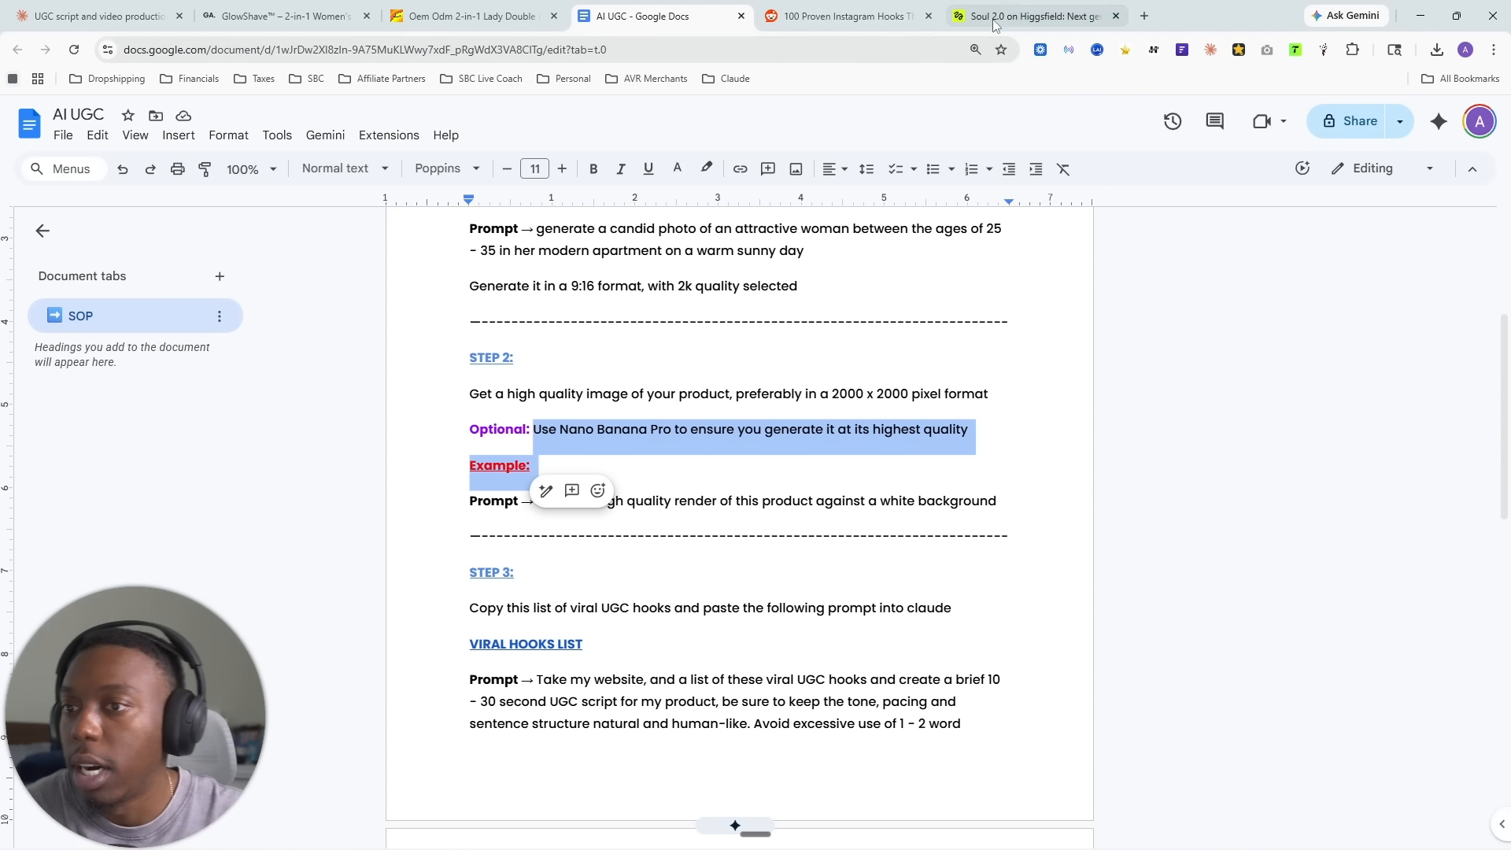
{"action": "left_click", "coordinate": [788, 401]}
{"action": "key", "text": "ctrl+shift+Tab"}
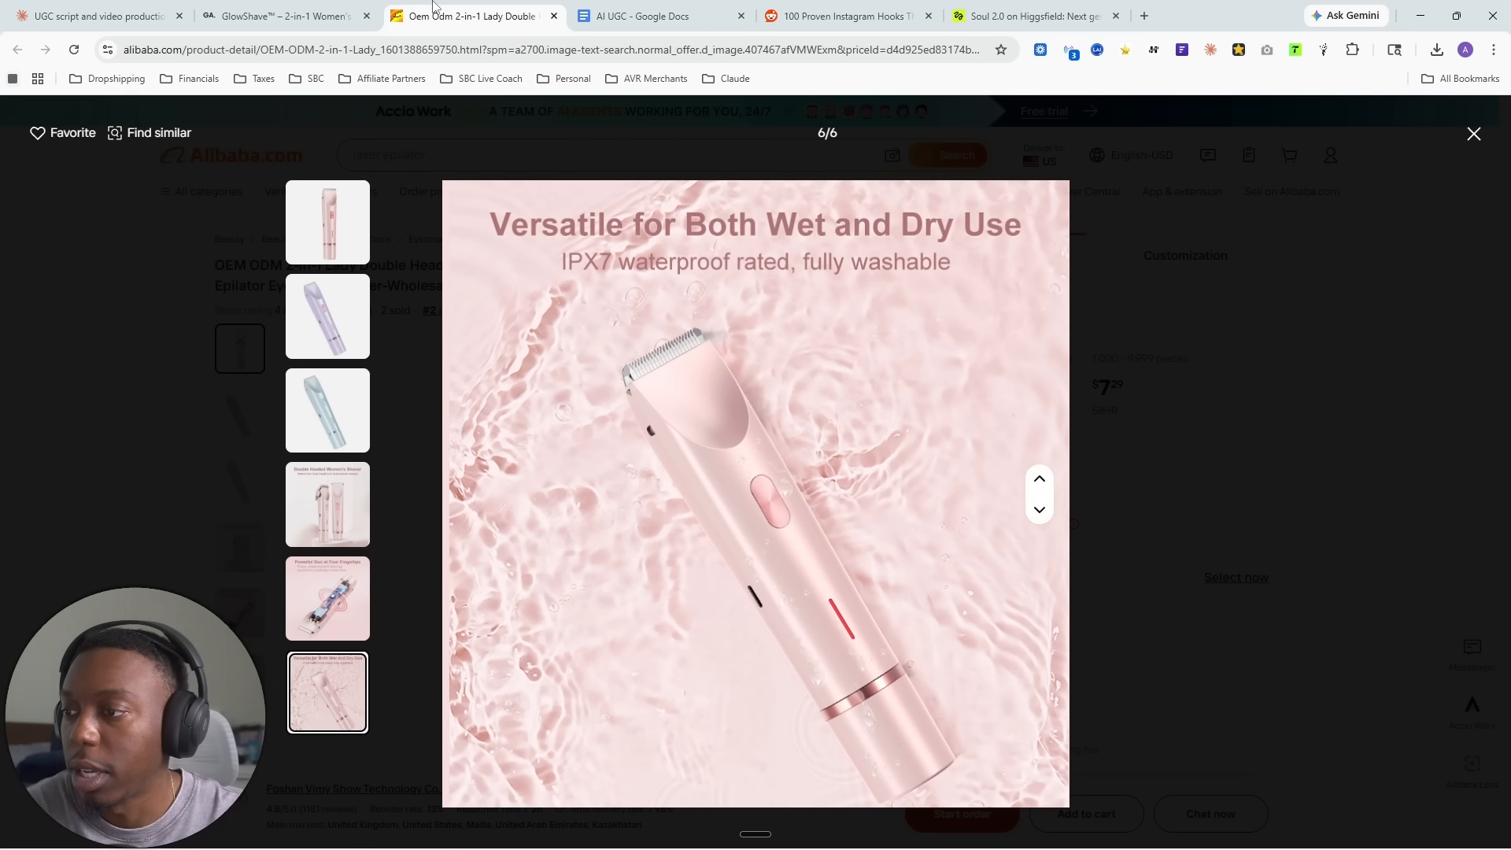
{"action": "left_click", "coordinate": [320, 228]}
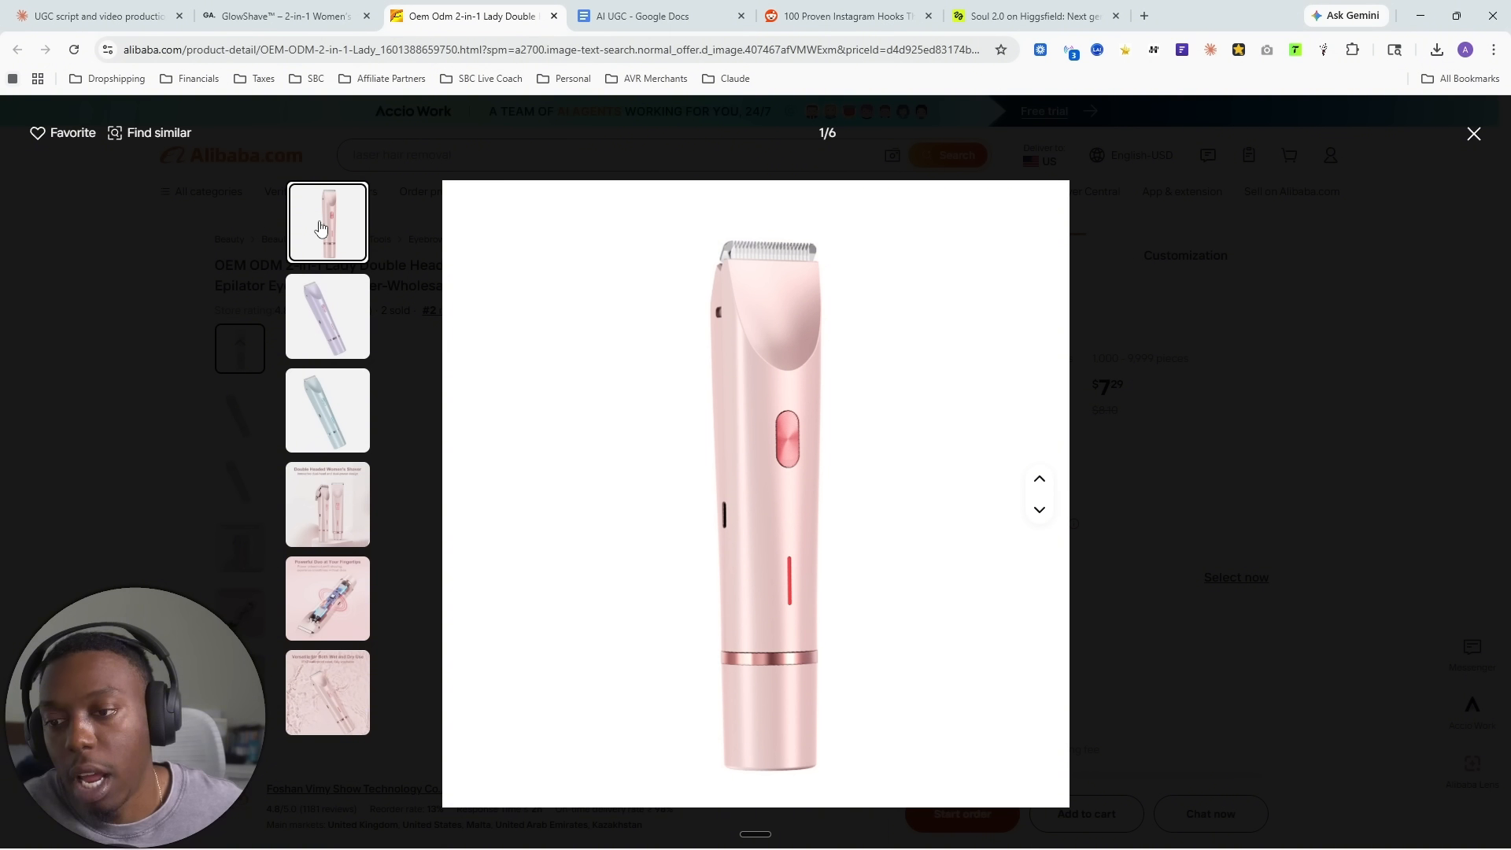
- Switch to Higgsfield and examine the generated images of women in the history for realism
{"action": "left_click", "coordinate": [1040, 6]}
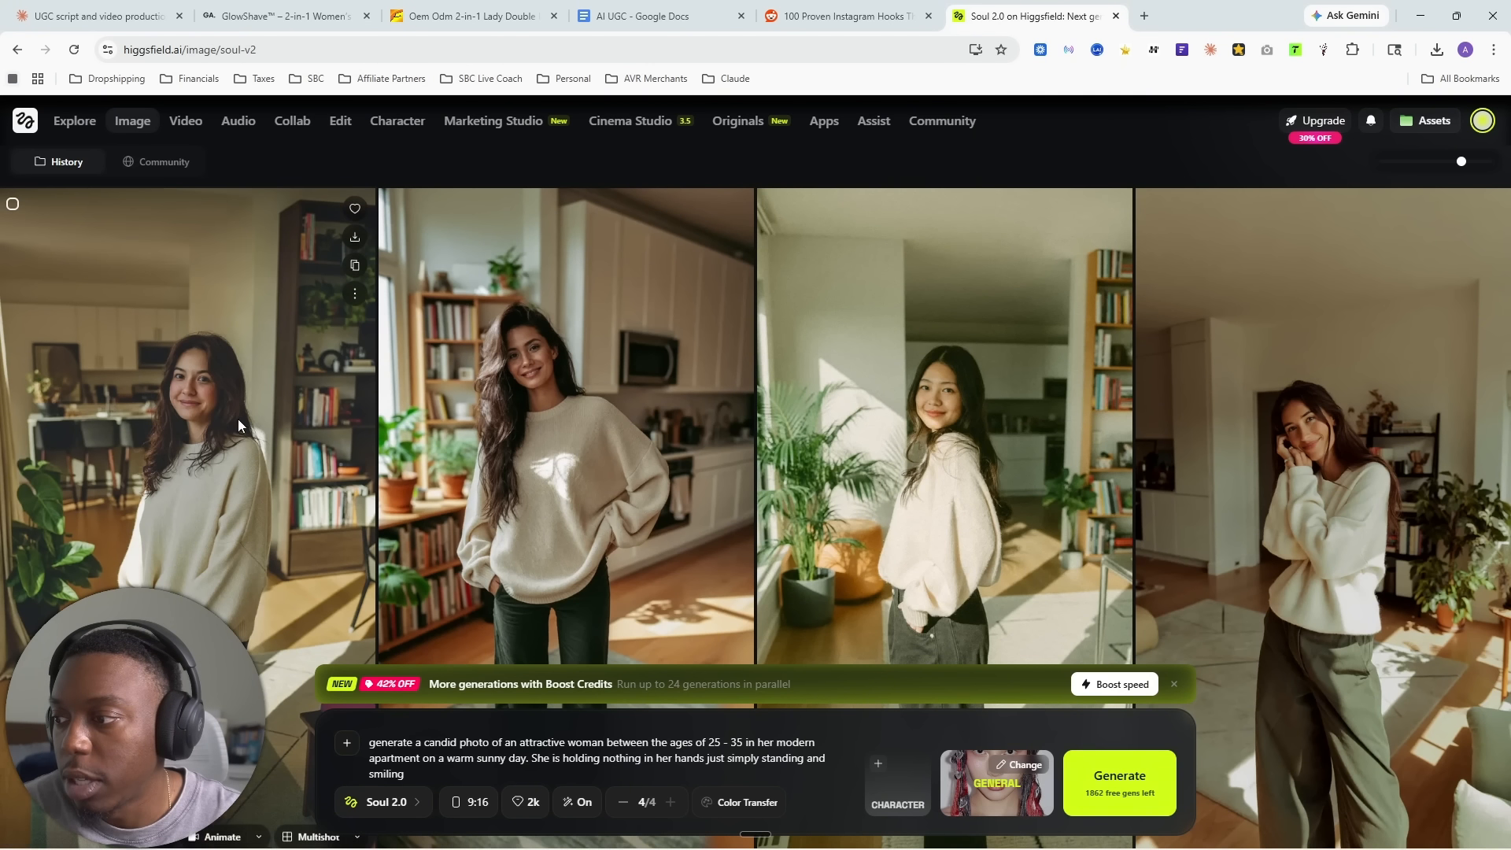
{"action": "scroll", "coordinate": [449, 370], "scroll_direction": "up", "scroll_amount": 2}
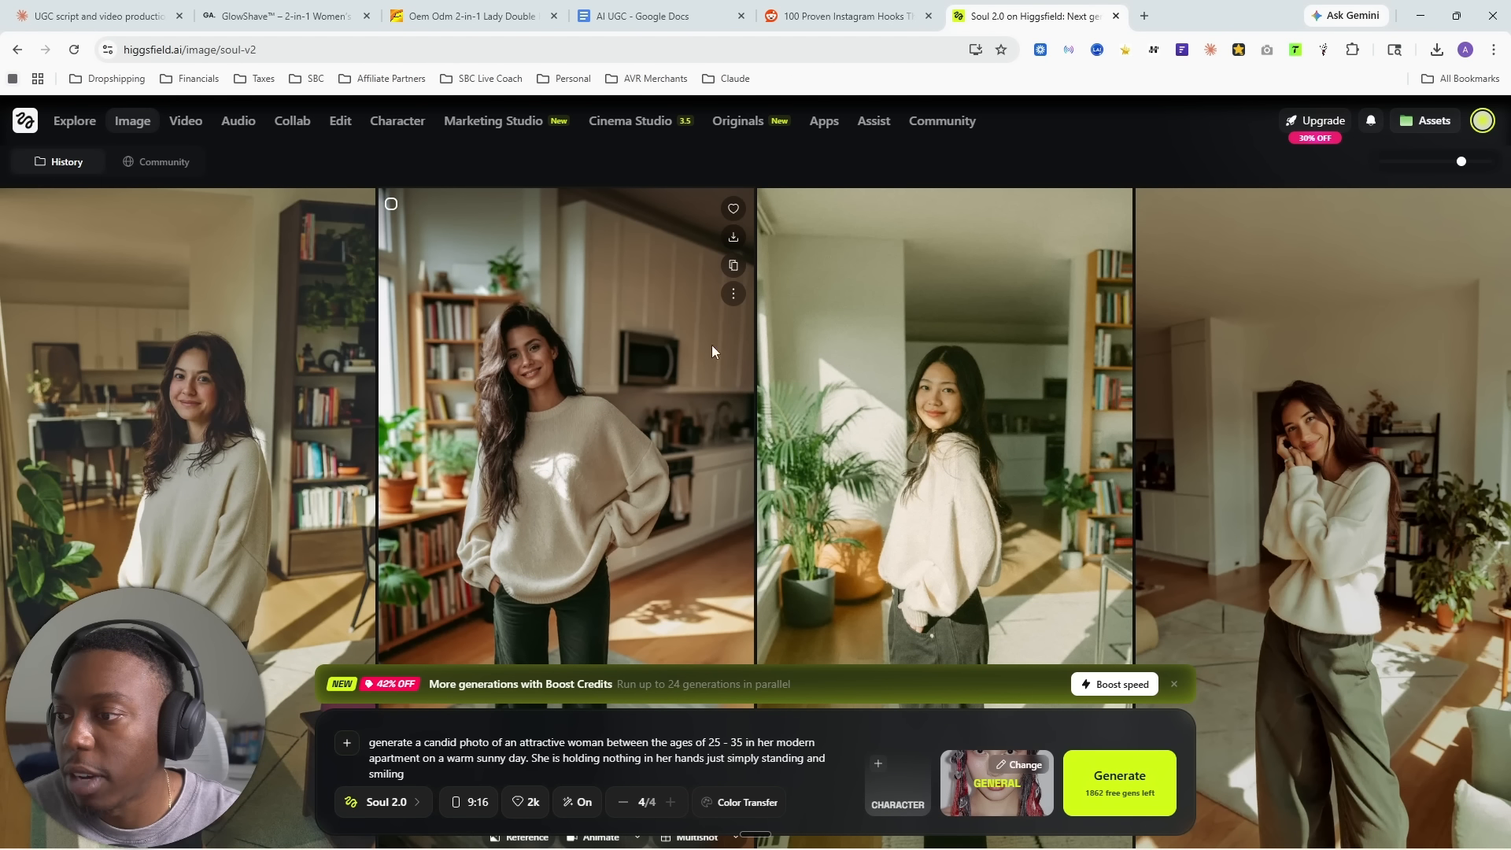
{"action": "scroll", "coordinate": [704, 342], "scroll_direction": "down", "scroll_amount": 5}
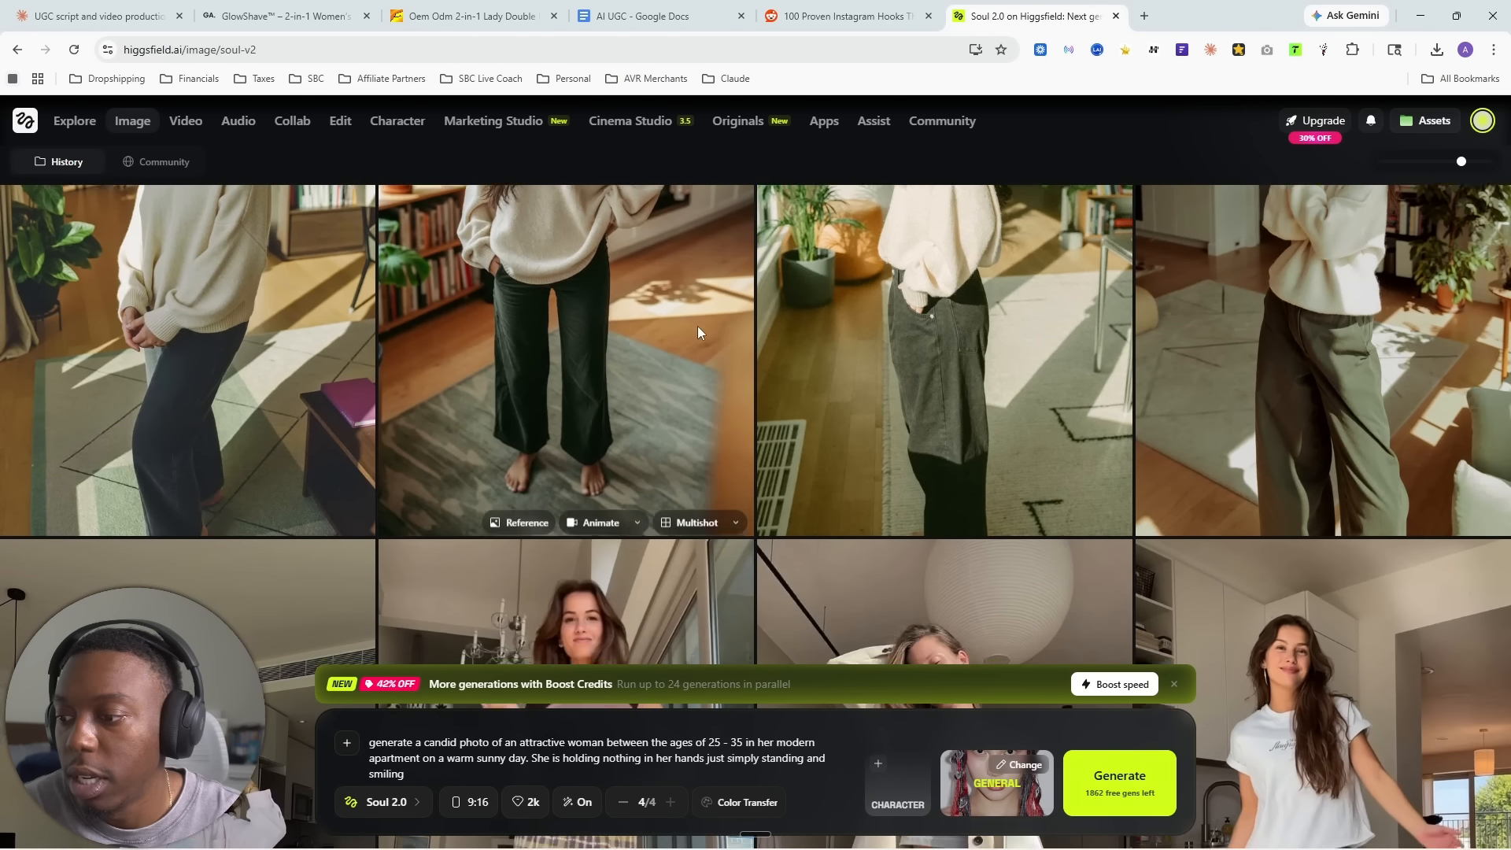
{"action": "scroll", "coordinate": [697, 326], "scroll_direction": "down", "scroll_amount": 8}
{"action": "scroll", "coordinate": [470, 323], "scroll_direction": "up", "scroll_amount": 4}
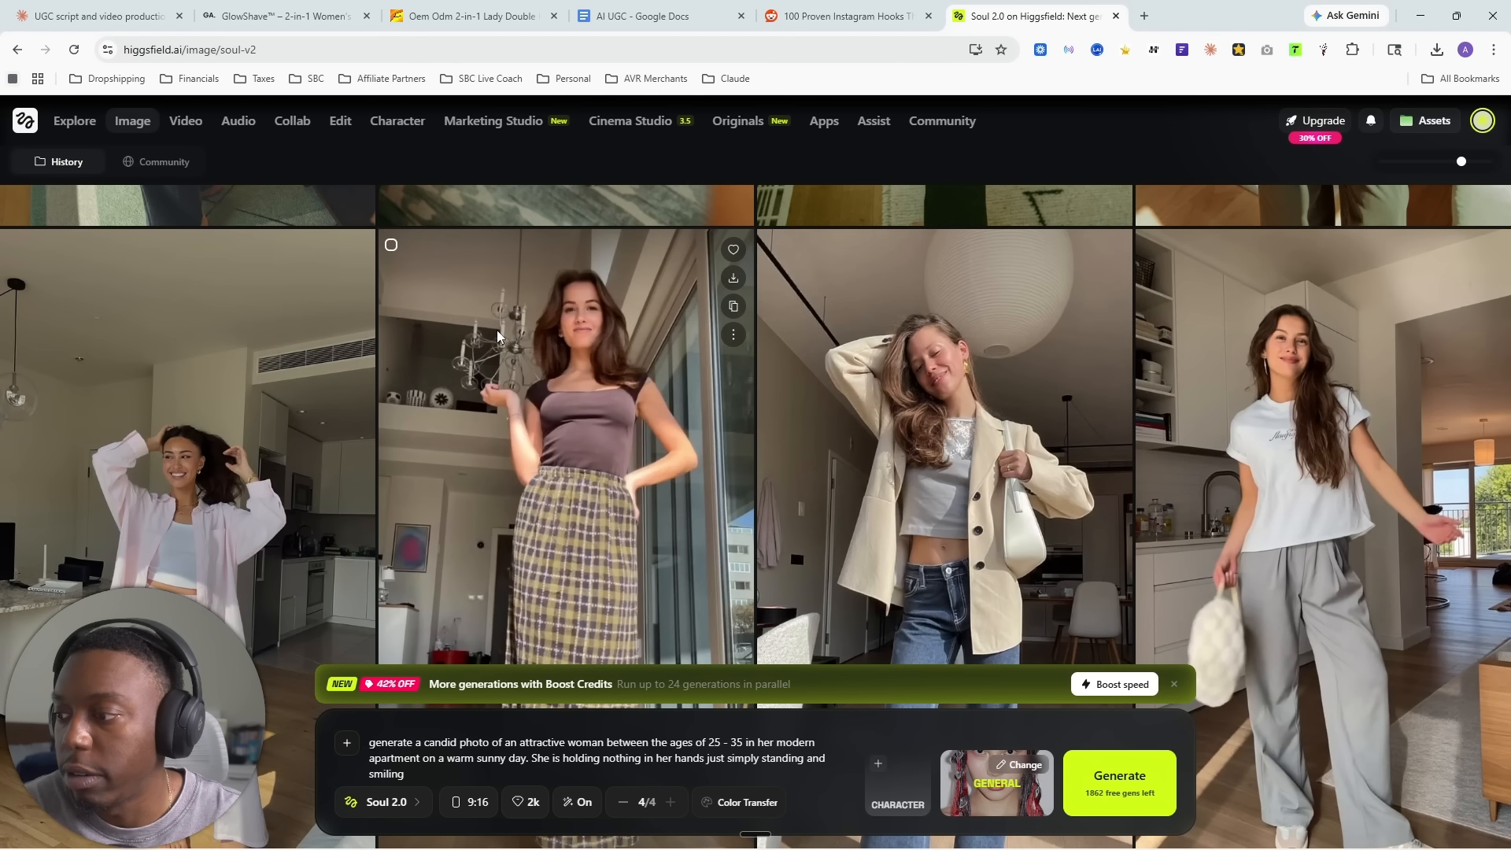
{"action": "scroll", "coordinate": [707, 378], "scroll_direction": "down", "scroll_amount": 5}
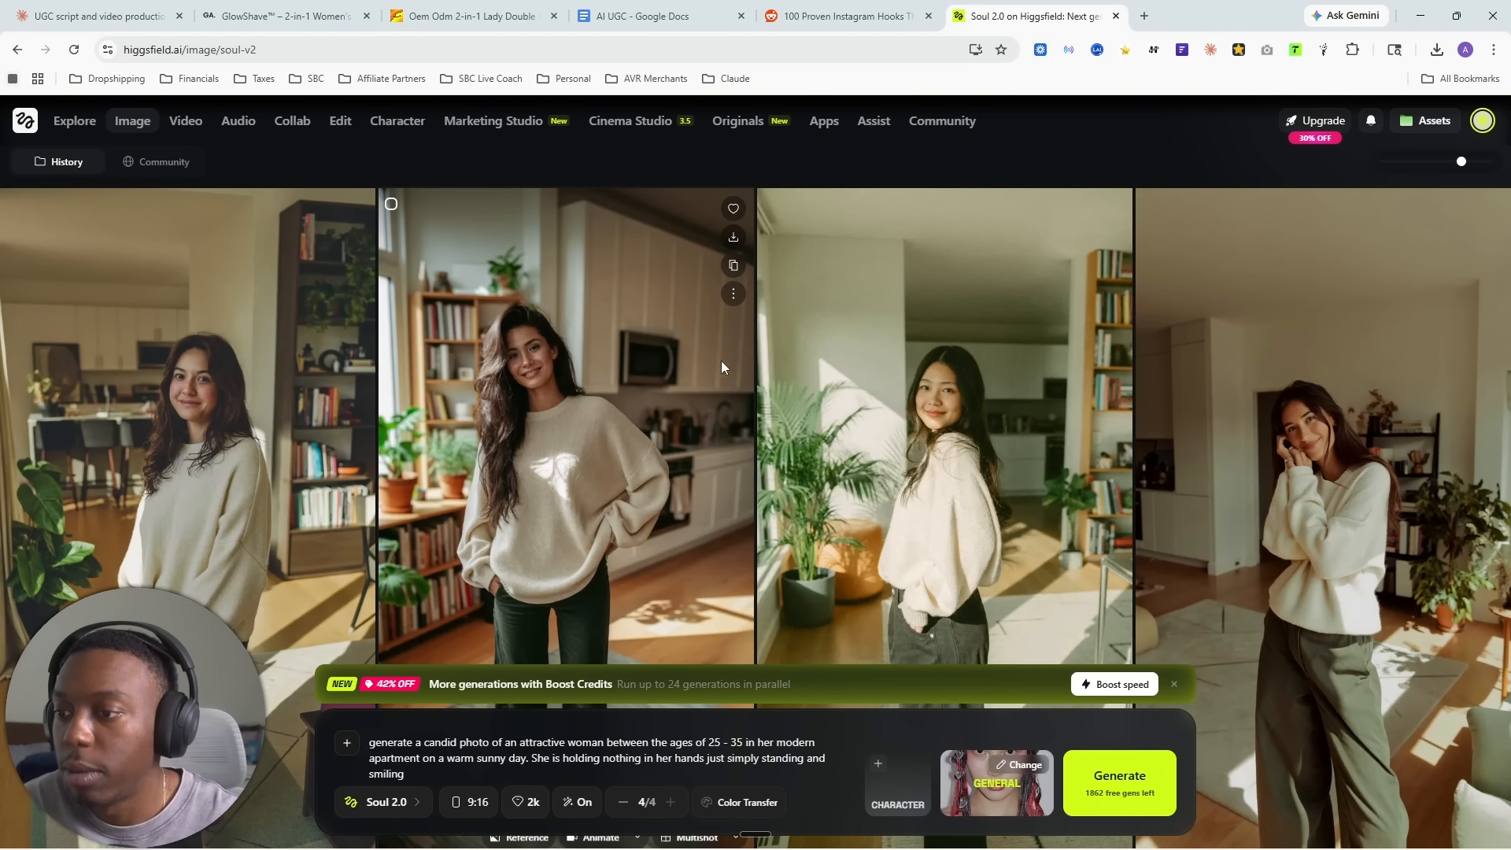
{"action": "scroll", "coordinate": [721, 367], "scroll_direction": "down", "scroll_amount": 5}
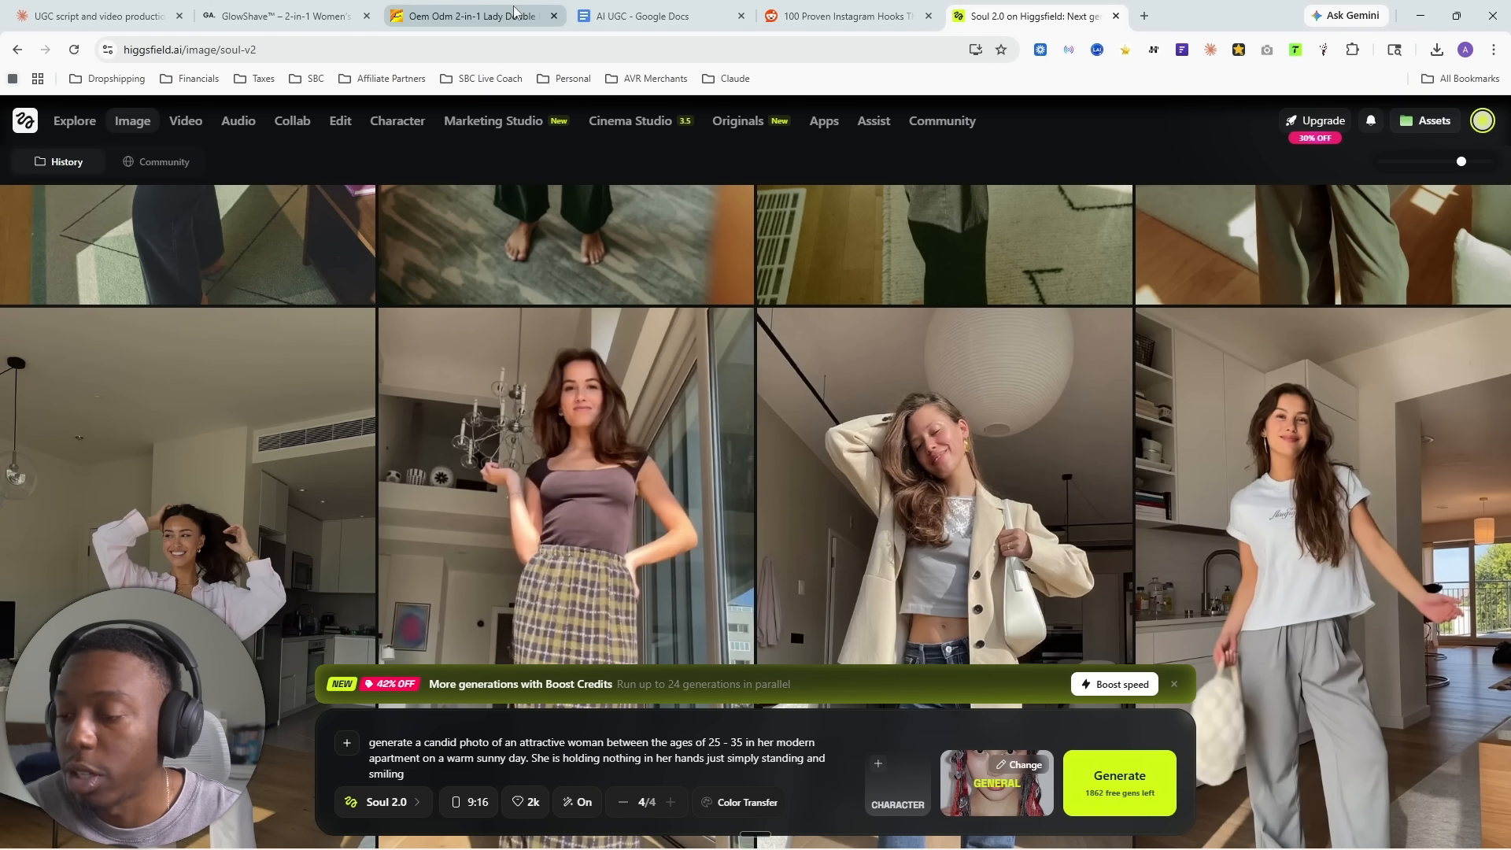
{"action": "scroll", "coordinate": [801, 444], "scroll_direction": "up", "scroll_amount": 5}
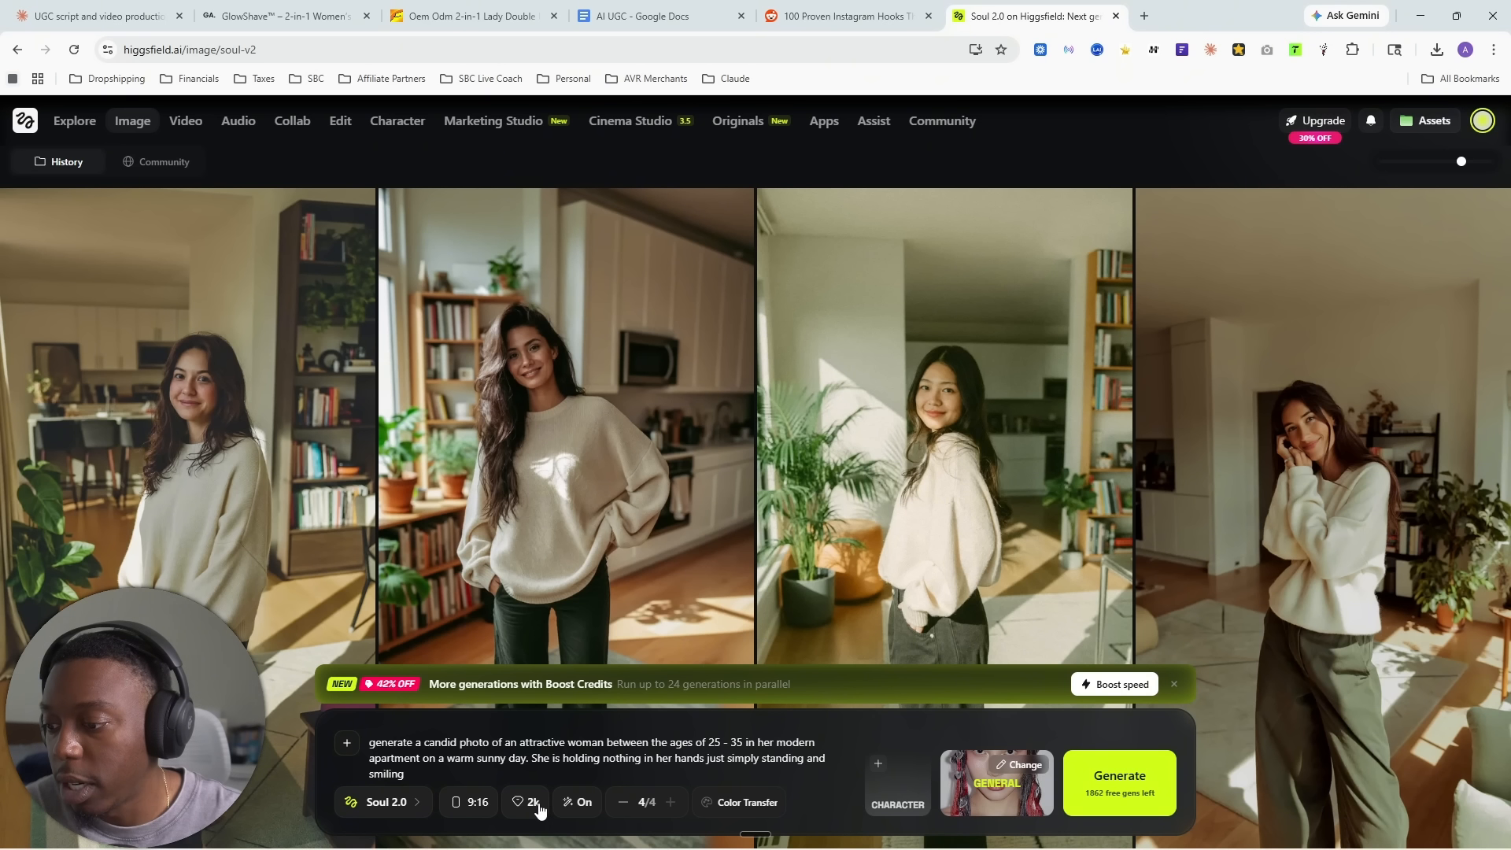
- Turn off prompt enhance and generate four more images from the existing prompt of the woman in her apartment
{"action": "left_click", "coordinate": [582, 802]}
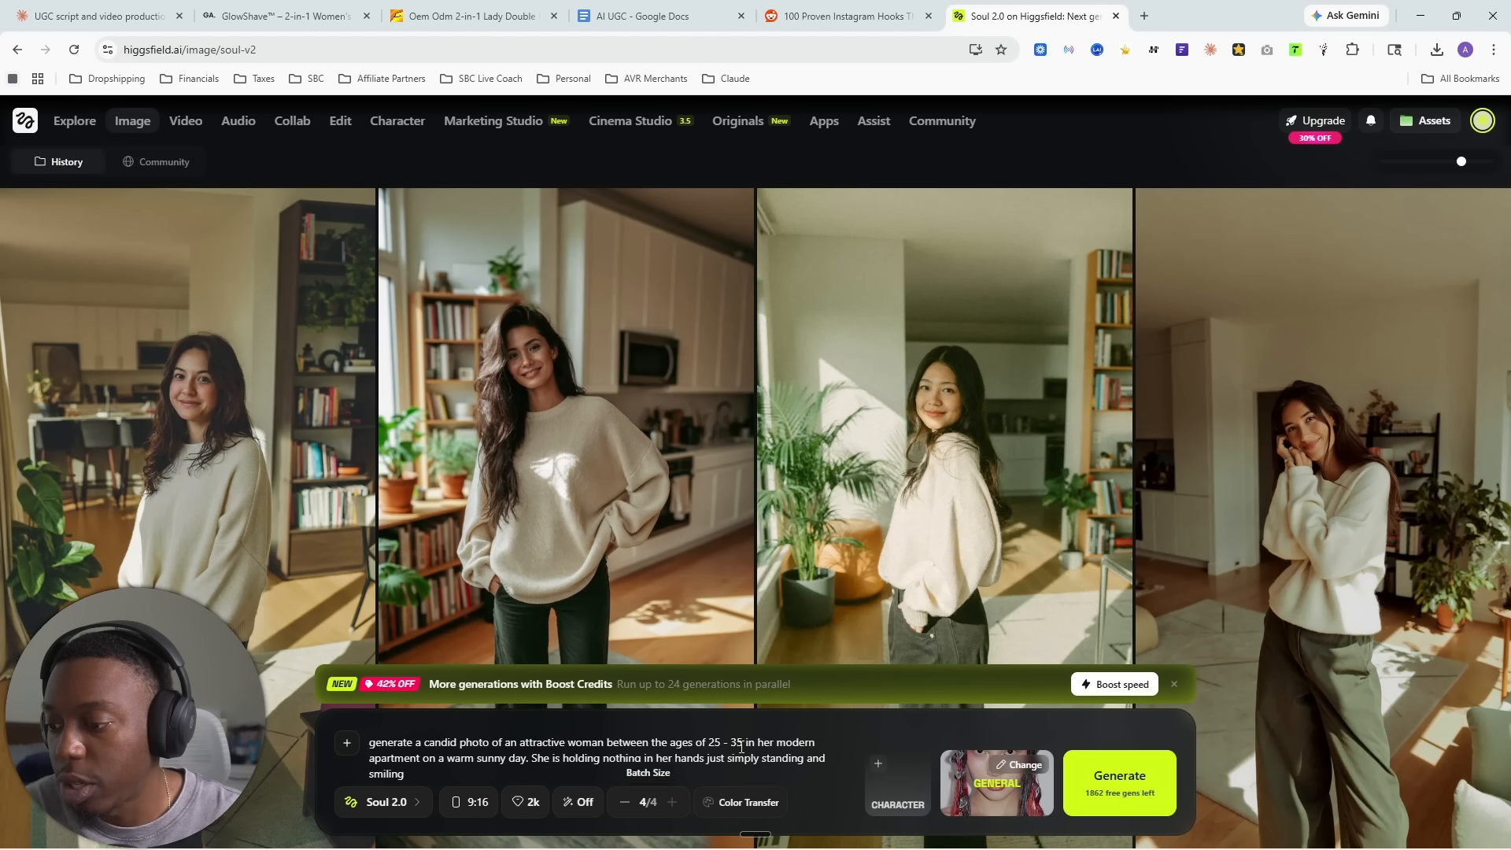
{"action": "left_click", "coordinate": [1099, 775]}
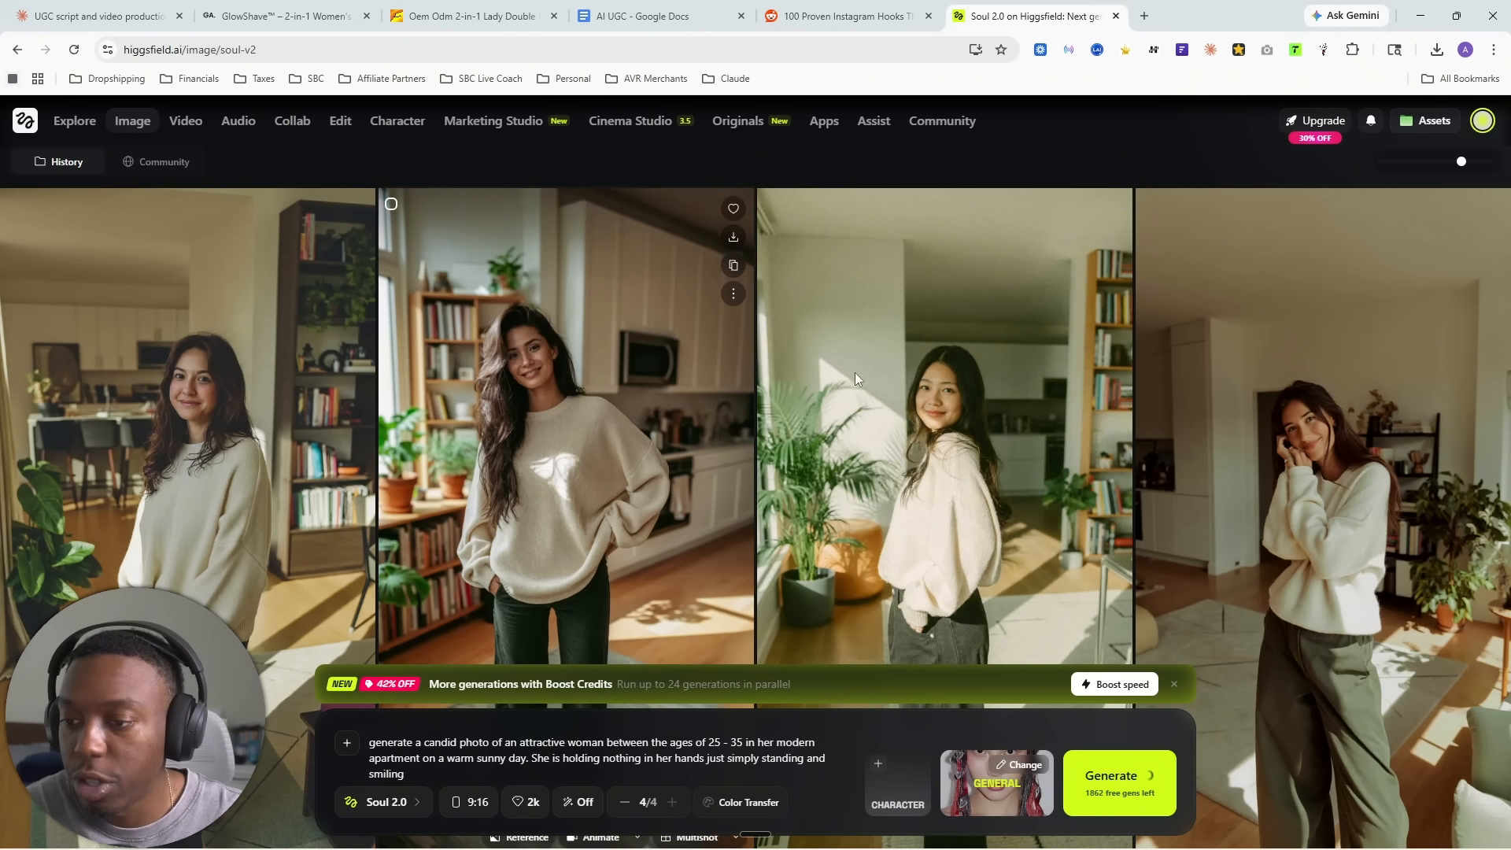
{"action": "scroll", "coordinate": [1034, 375], "scroll_direction": "down", "scroll_amount": 5}
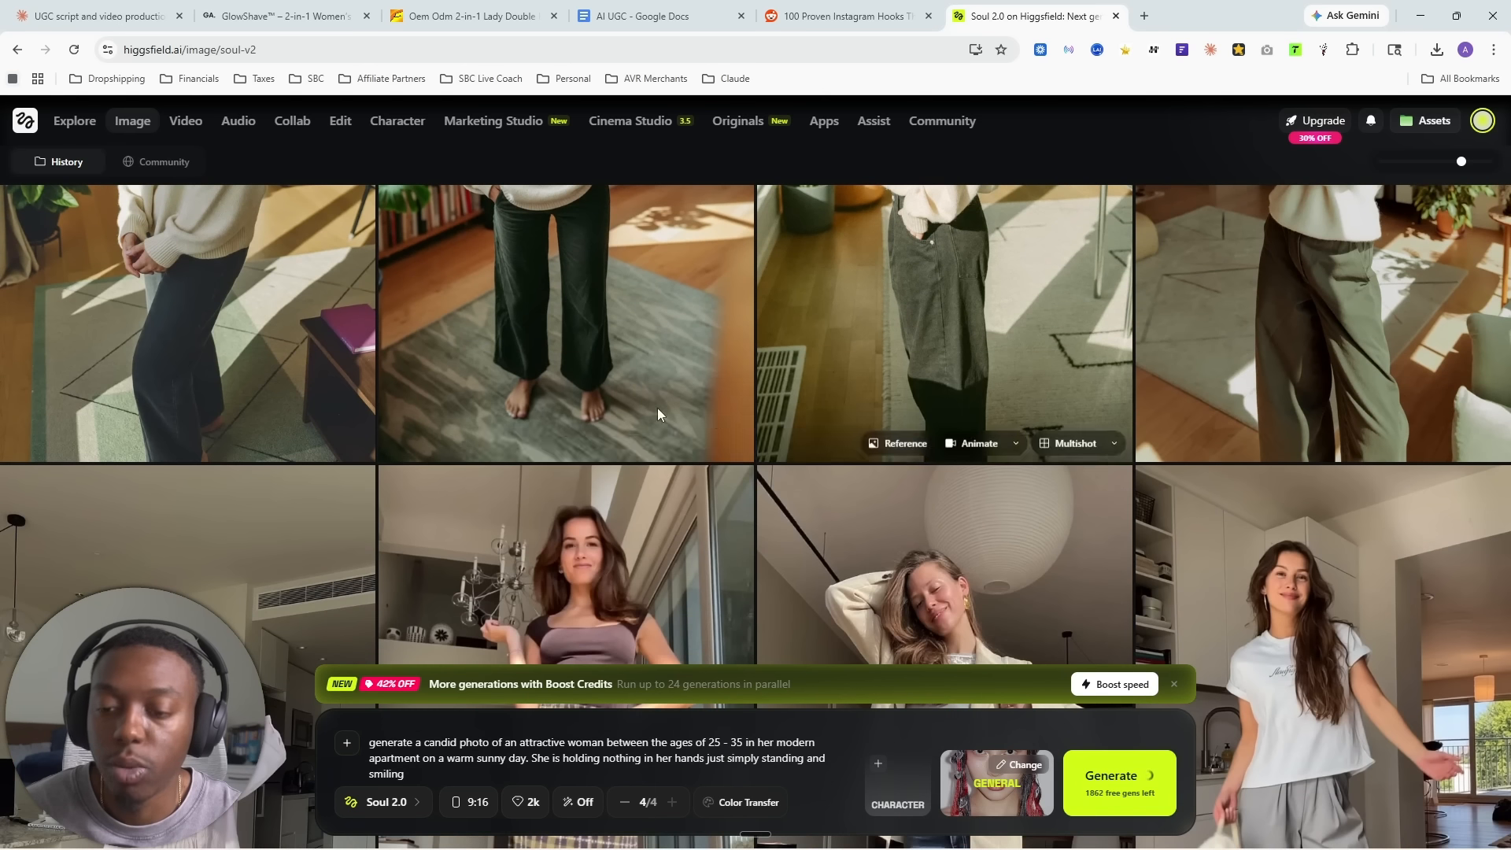
{"action": "scroll", "coordinate": [1033, 374], "scroll_direction": "down", "scroll_amount": 8}
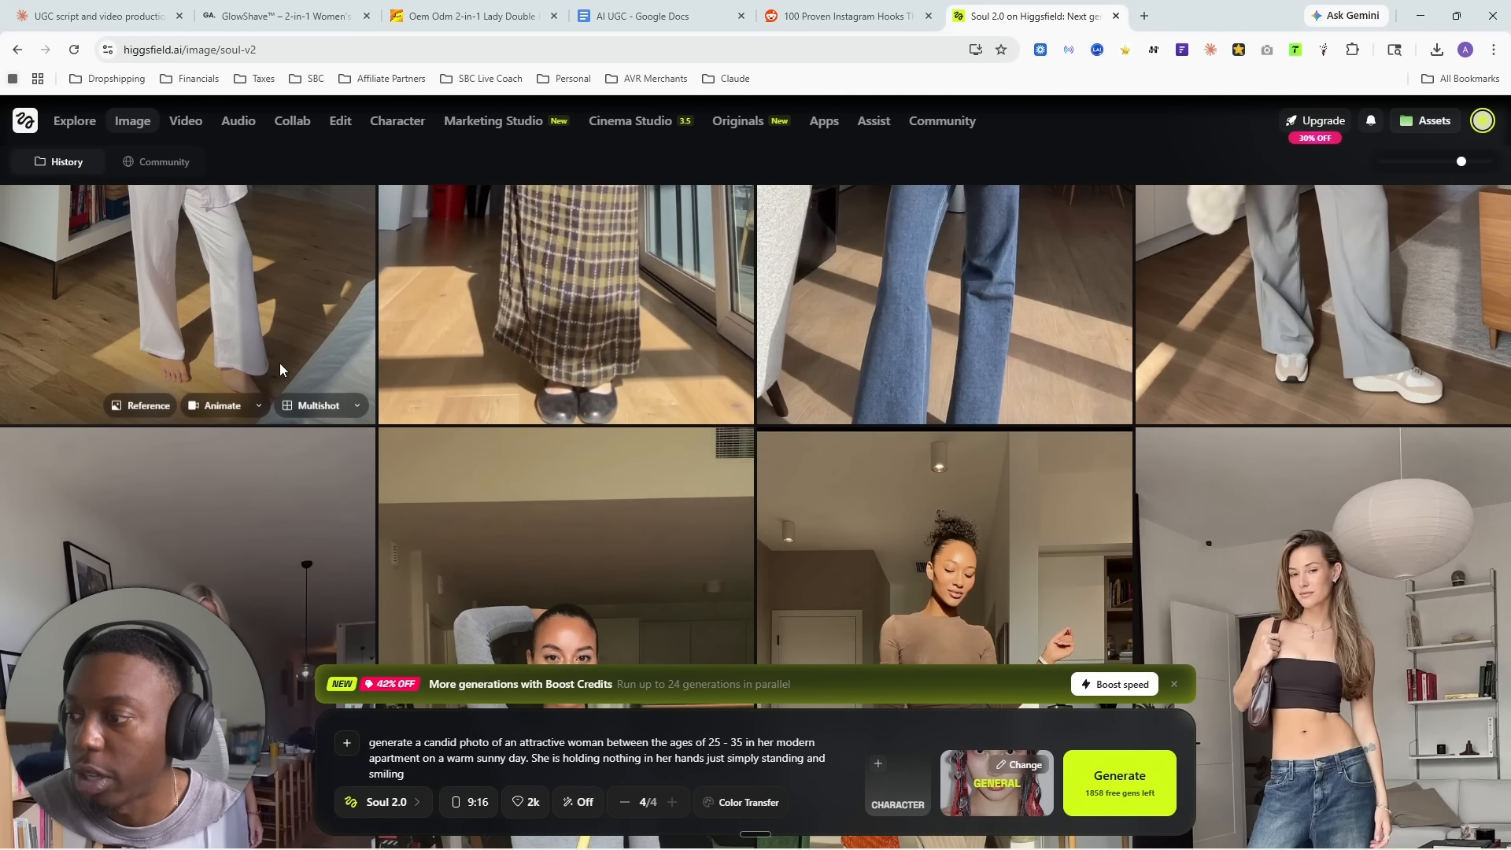
{"action": "scroll", "coordinate": [521, 384], "scroll_direction": "up", "scroll_amount": 2}
{"action": "scroll", "coordinate": [819, 350], "scroll_direction": "down", "scroll_amount": 4}
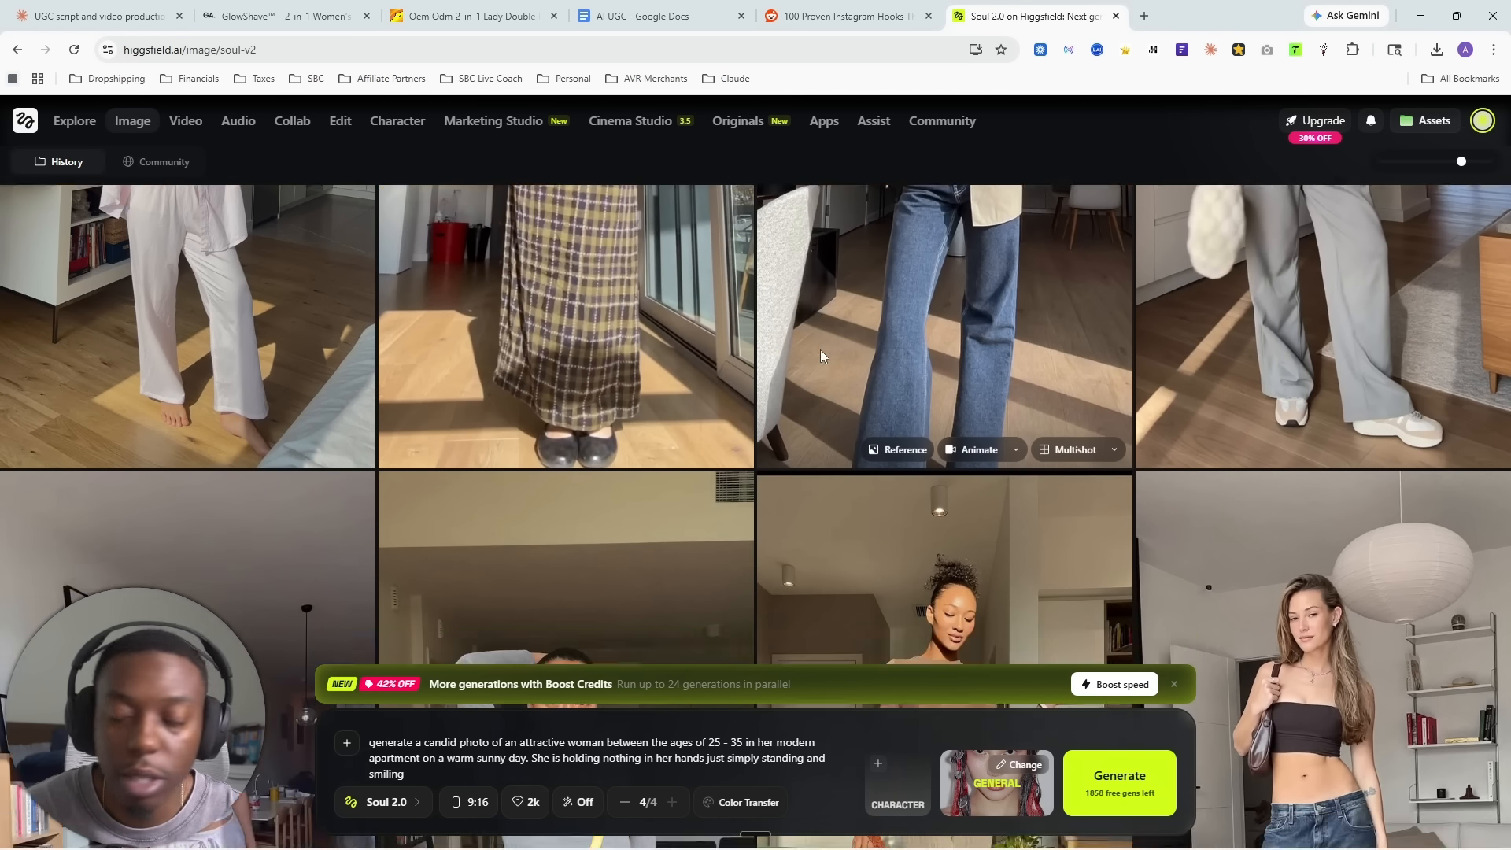
{"action": "scroll", "coordinate": [642, 423], "scroll_direction": "up", "scroll_amount": 10}
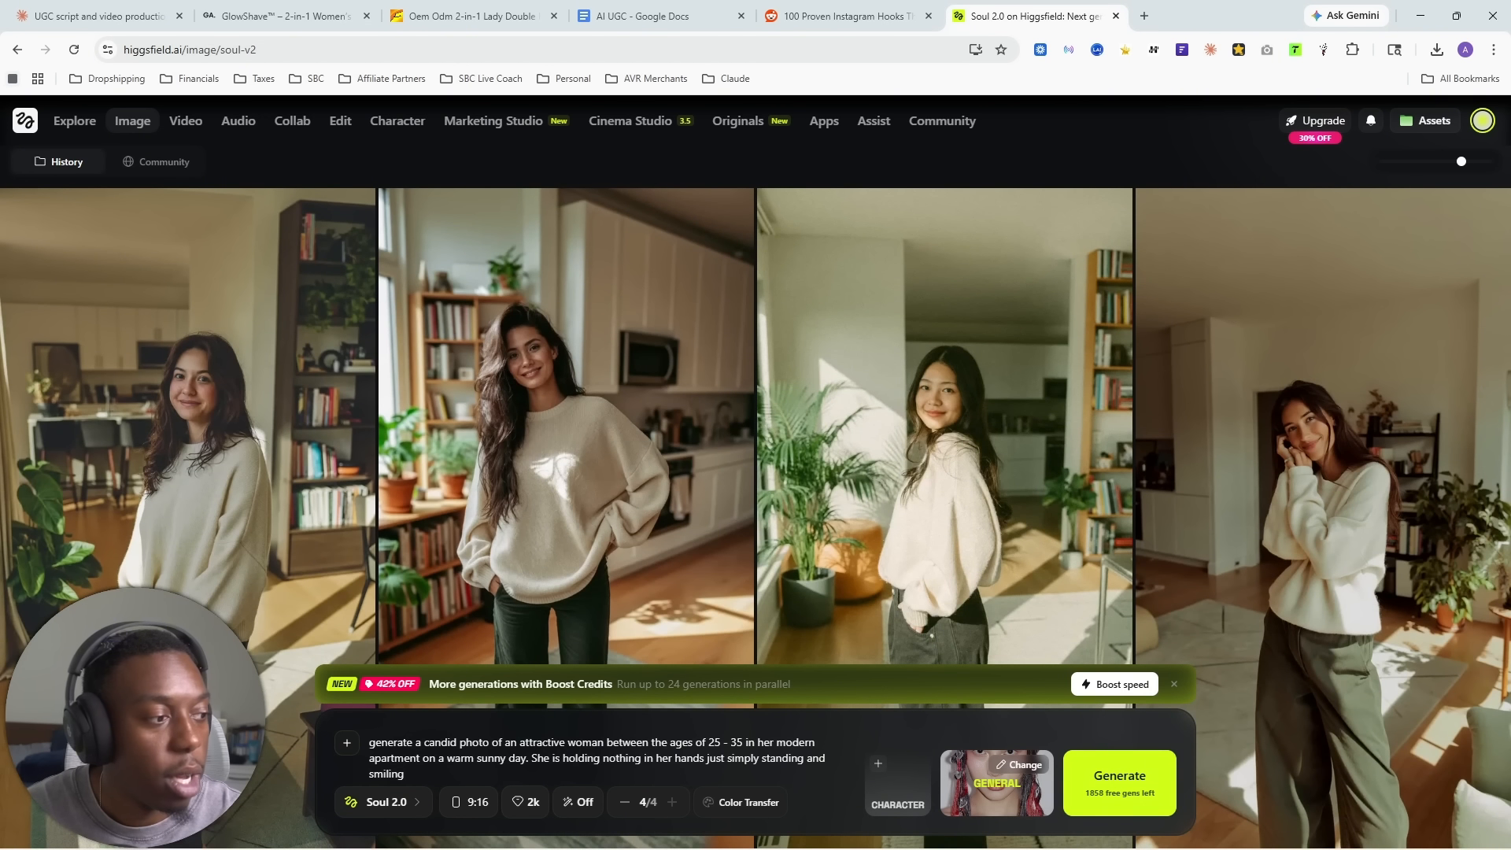
- Read Step 3 of the AI UGC document about the viral hooks list and the script prompt for Claude
{"action": "left_click", "coordinate": [630, 17]}
{"action": "scroll", "coordinate": [652, 394], "scroll_direction": "down", "scroll_amount": 3}
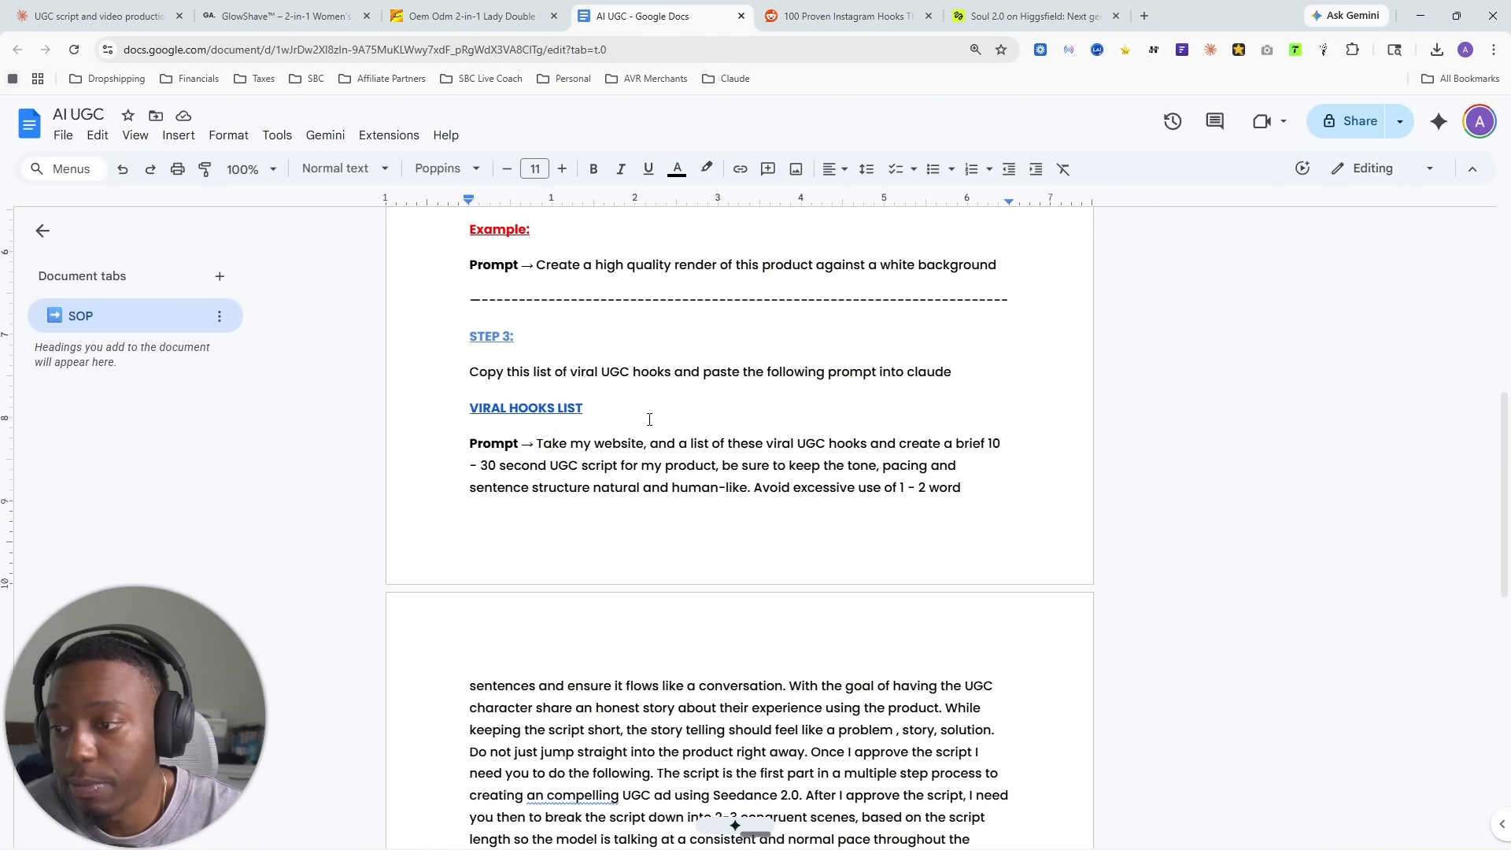
{"action": "scroll", "coordinate": [663, 418], "scroll_direction": "down", "scroll_amount": 1}
{"action": "scroll", "coordinate": [663, 417], "scroll_direction": "down", "scroll_amount": 1}
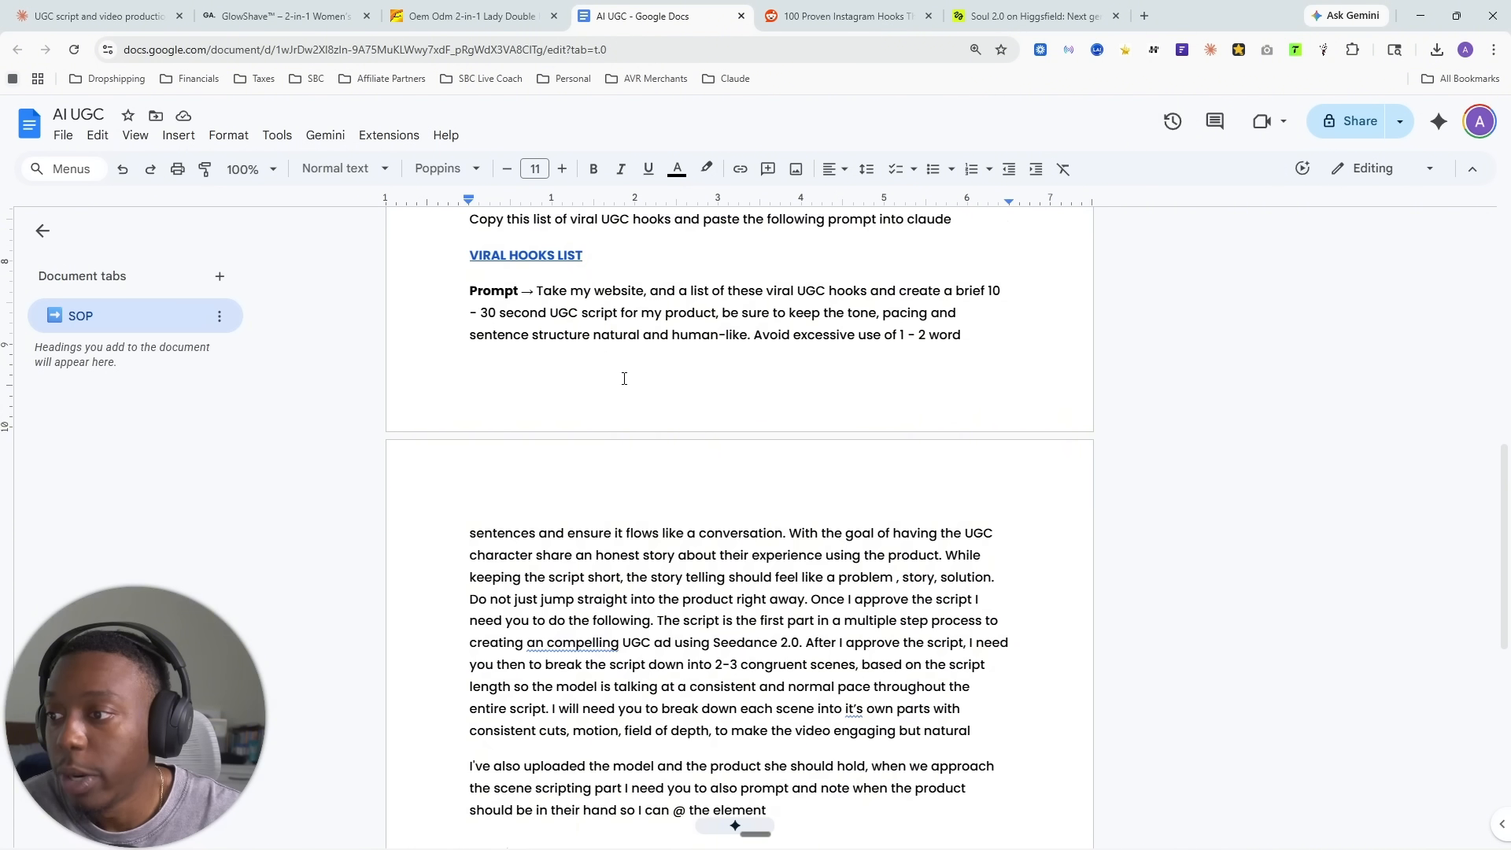
{"action": "scroll", "coordinate": [506, 312], "scroll_direction": "up", "scroll_amount": 1}
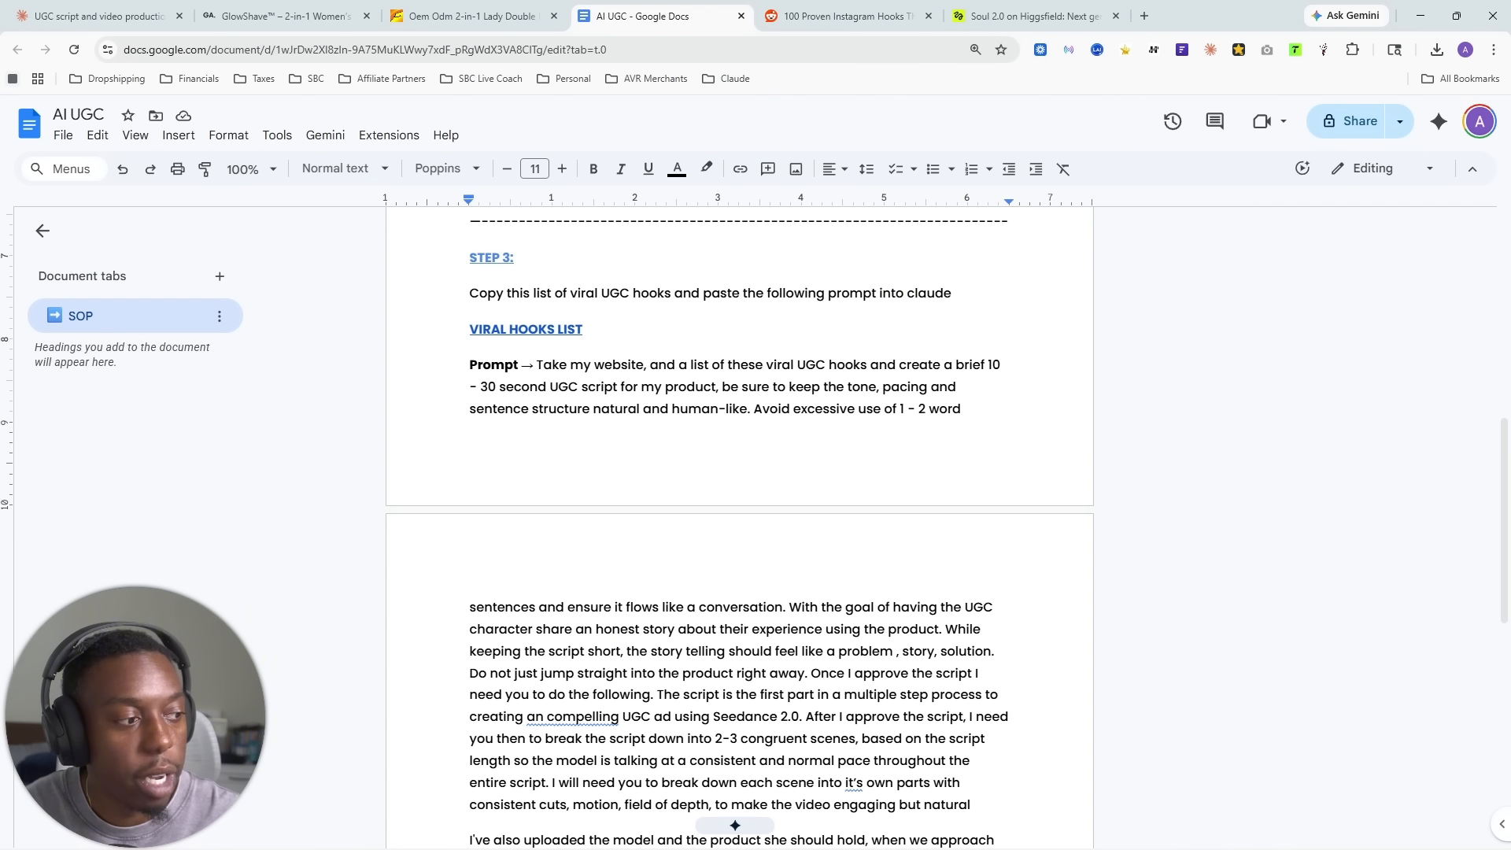
- Switch to the "YT Vid - Ai Av" project in Claude and check the model options, keeping Opus 4.7 with adaptive thinking
{"action": "key", "text": "ctrl+1"}
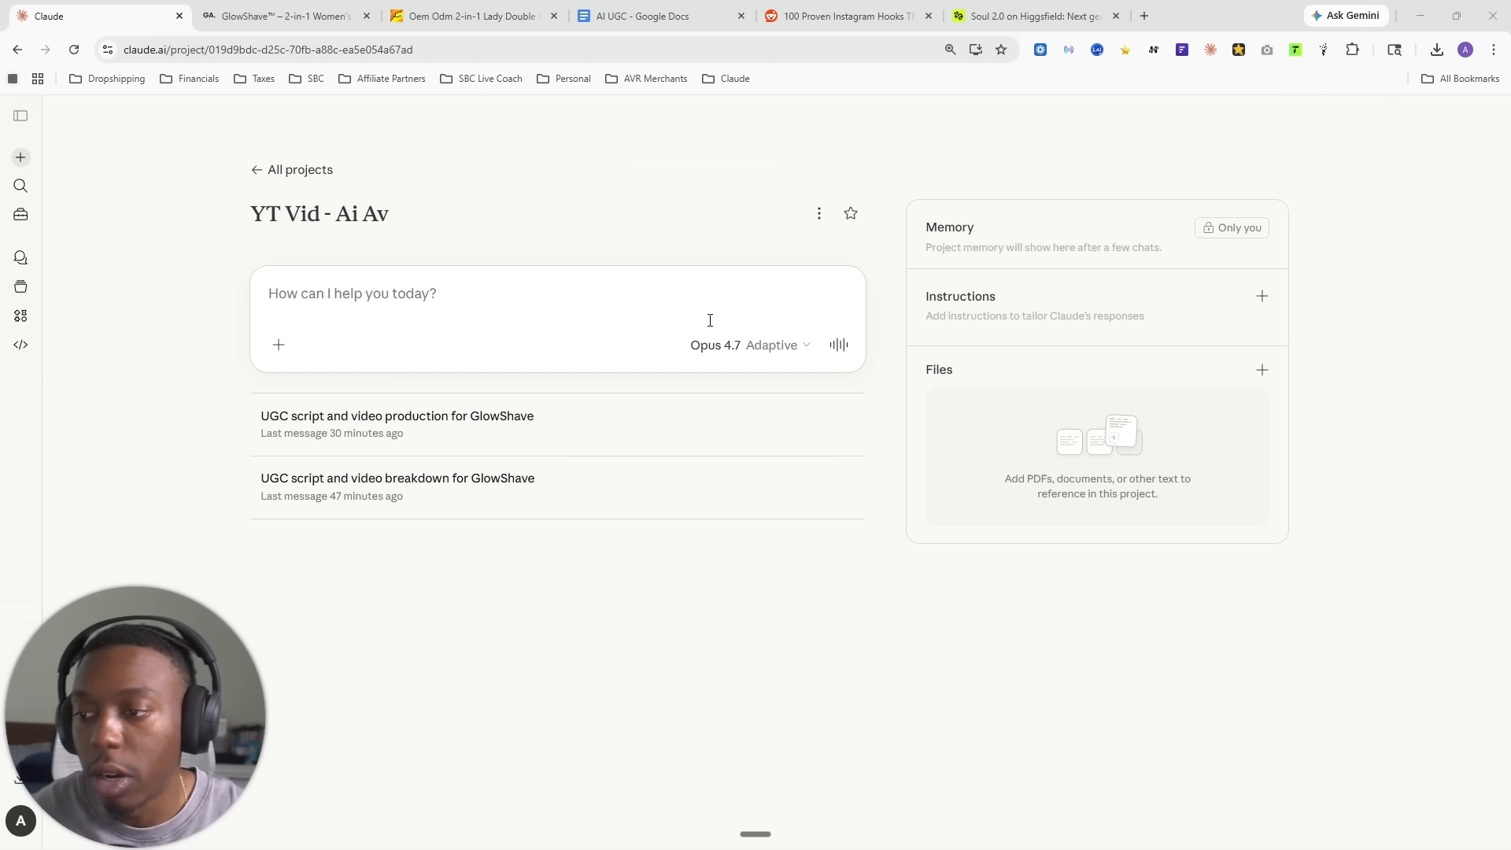
{"action": "left_click", "coordinate": [742, 348]}
{"action": "mouse_move", "coordinate": [678, 592]}
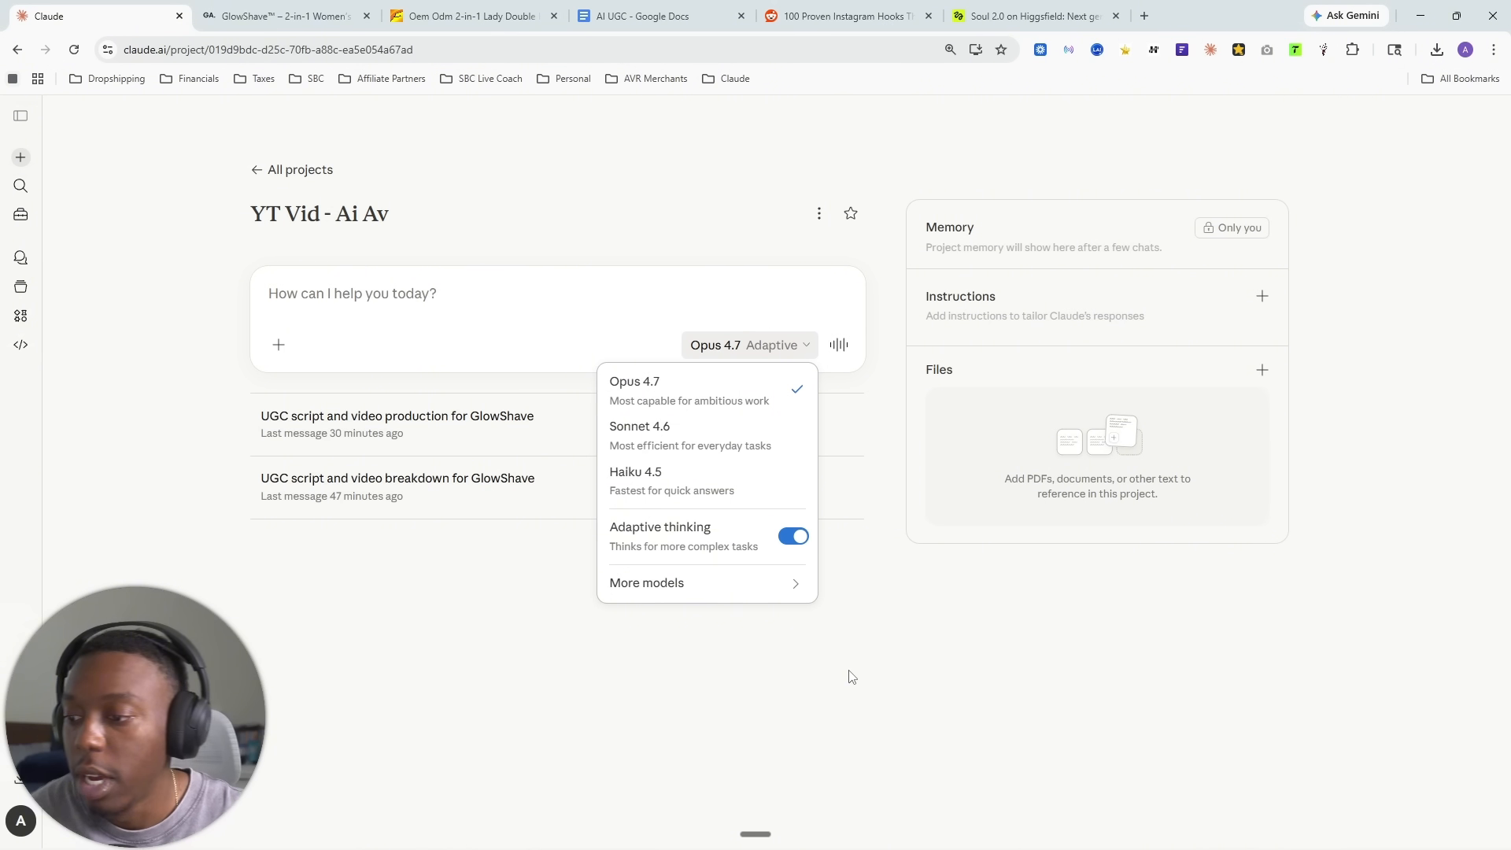
{"action": "left_click", "coordinate": [910, 678]}
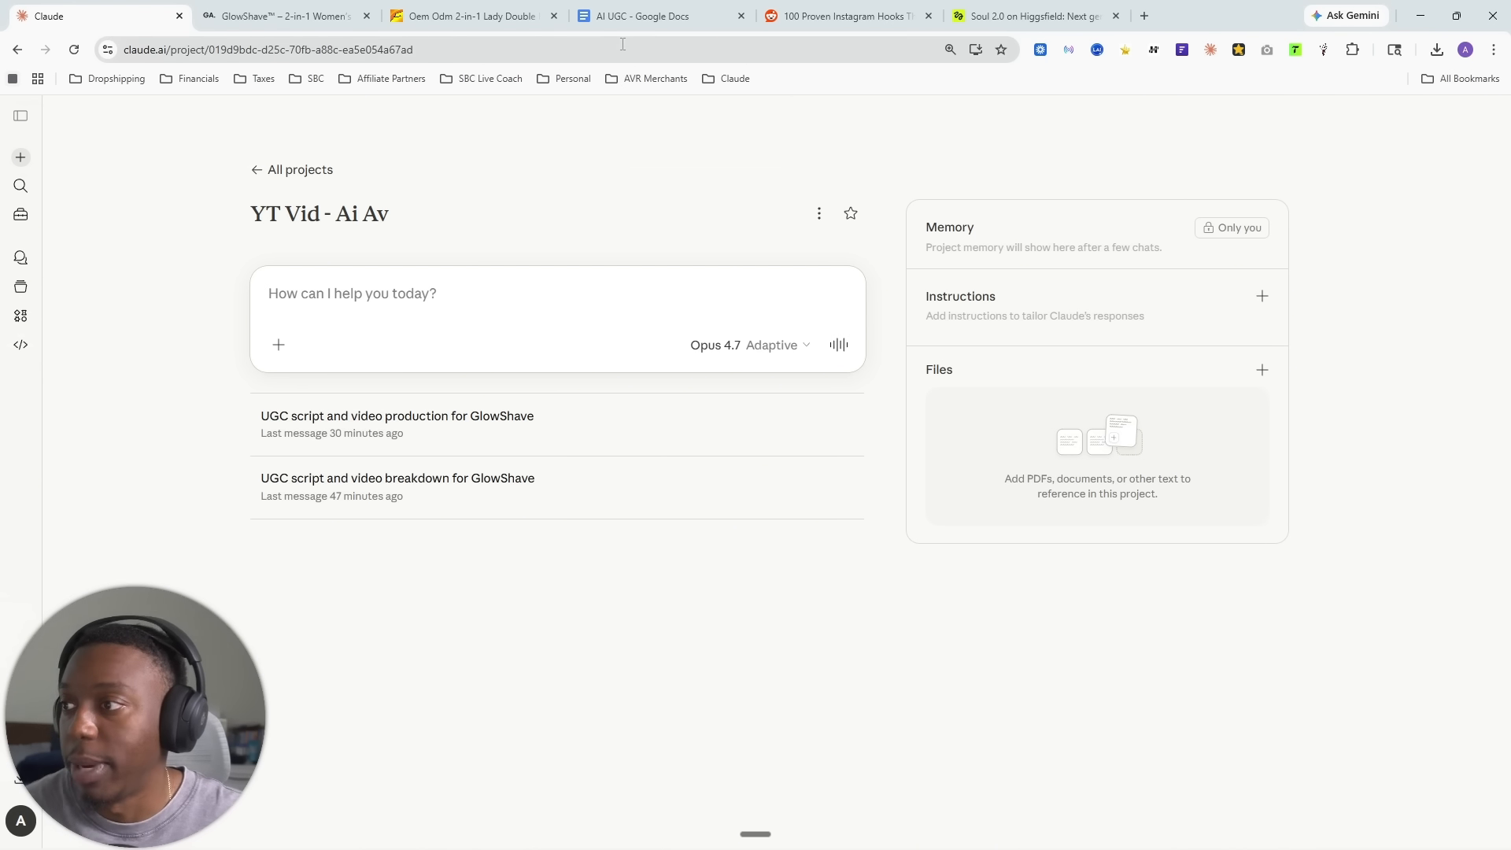
- Look over the Reddit list of 100 proven Instagram hooks referenced as the viral hooks list in the document
{"action": "left_click", "coordinate": [641, 14]}
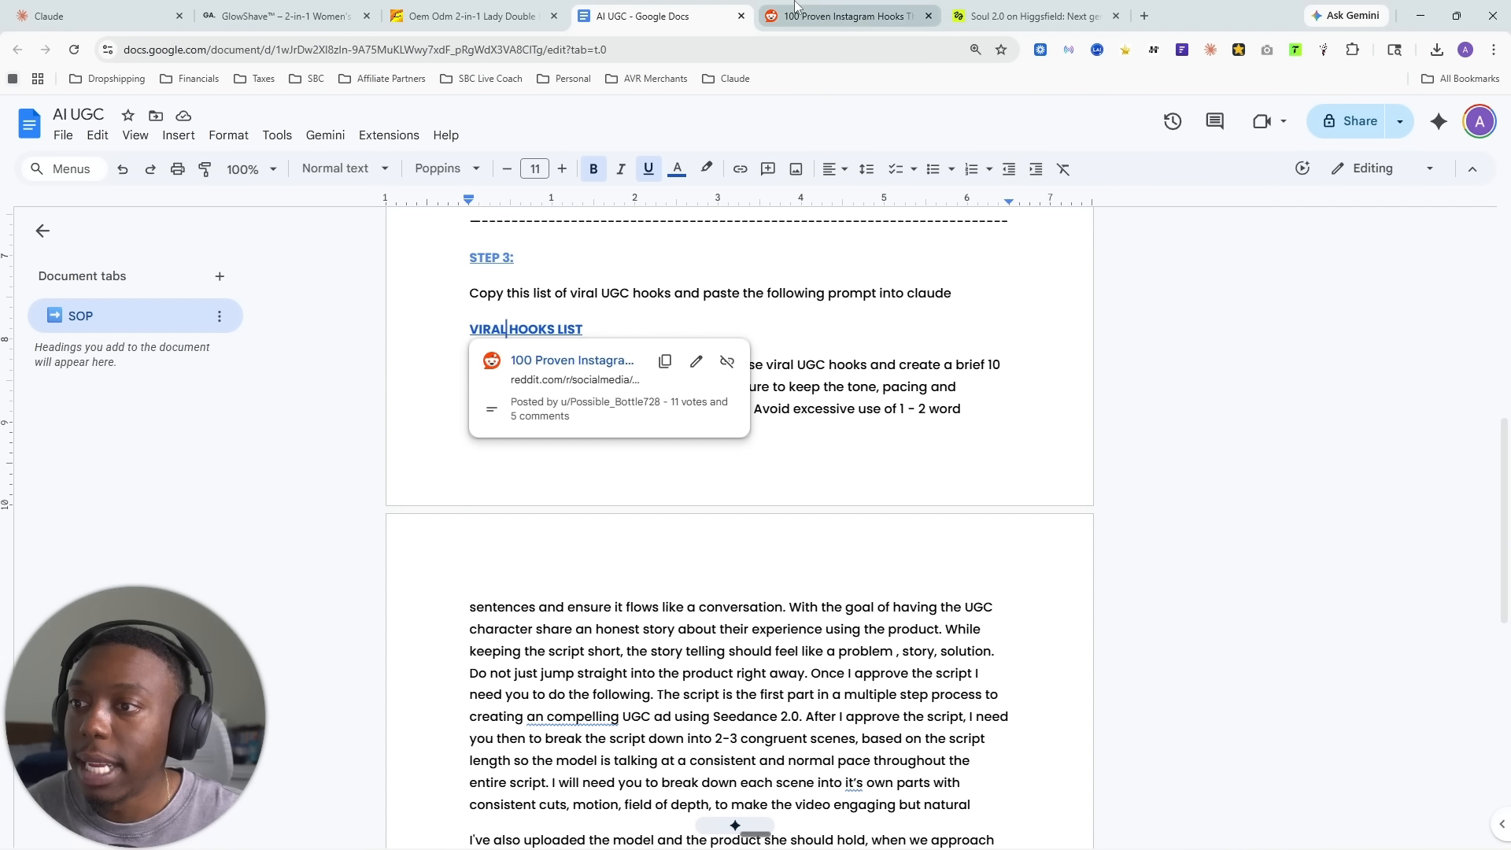
{"action": "left_click", "coordinate": [842, 16]}
{"action": "scroll", "coordinate": [732, 472], "scroll_direction": "up", "scroll_amount": 19}
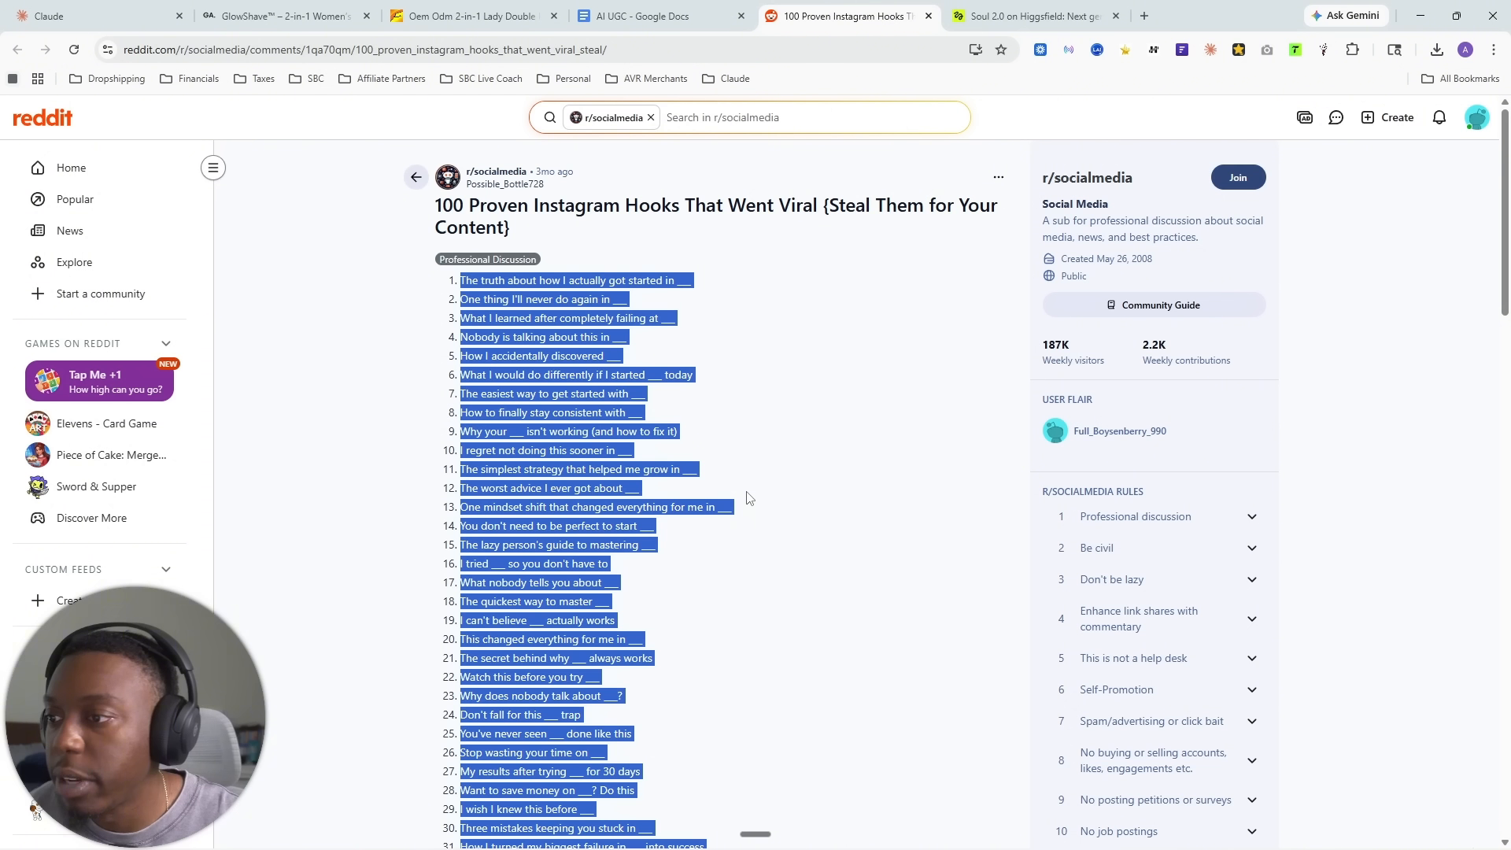
{"action": "left_click", "coordinate": [823, 362]}
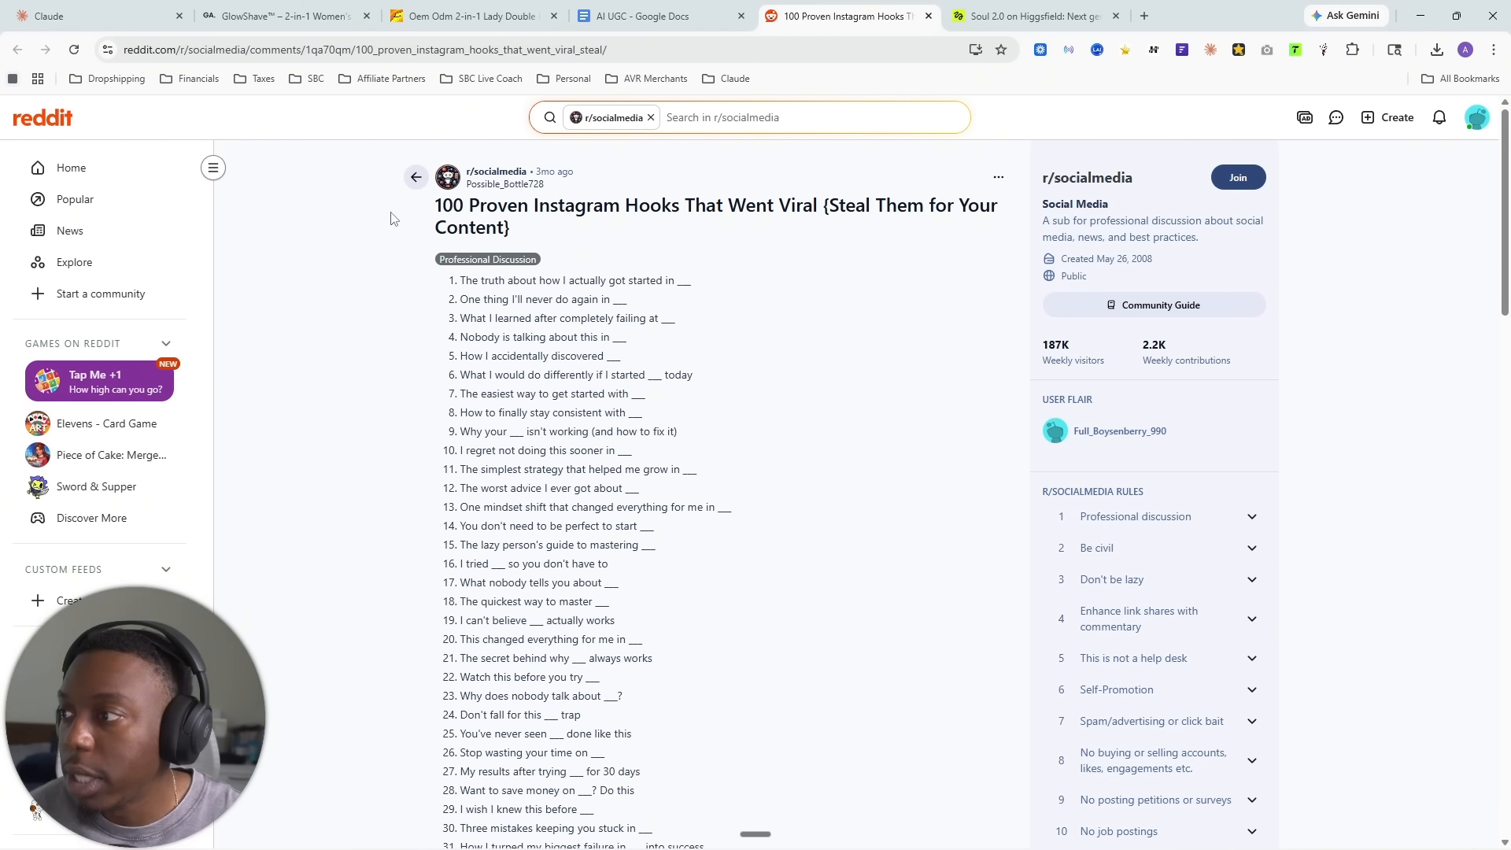
- Copy the full Step 3 script prompt from the AI UGC document, from "Take my website" through "Website:"
{"action": "left_click", "coordinate": [654, 14]}
{"action": "scroll", "coordinate": [605, 396], "scroll_direction": "down", "scroll_amount": 1}
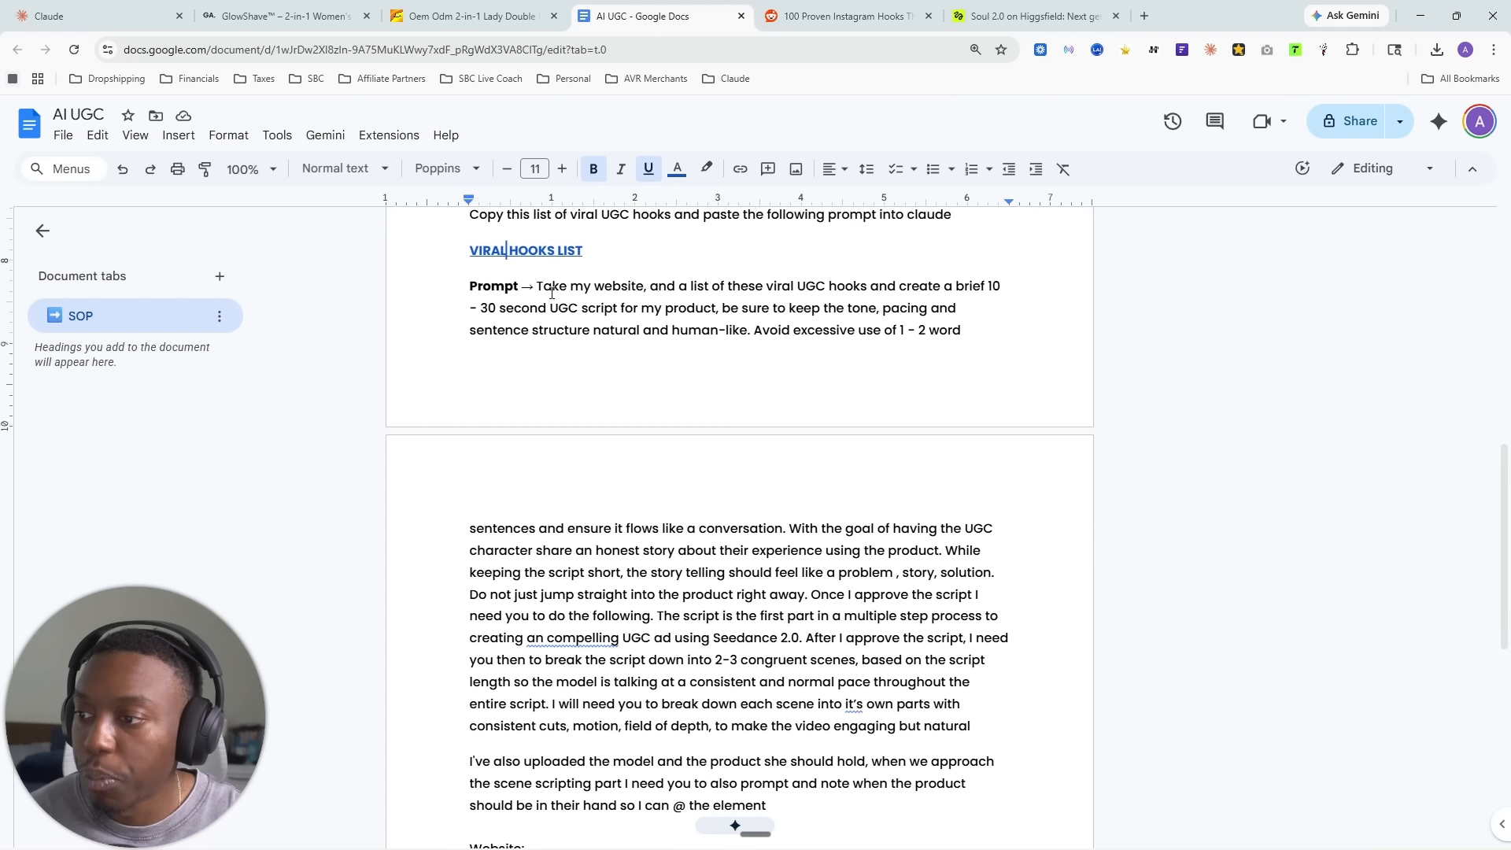
{"action": "left_click_drag", "start_coordinate": [540, 289], "coordinate": [782, 455]}
{"action": "scroll", "coordinate": [700, 526], "scroll_direction": "down", "scroll_amount": 5}
{"action": "right_click", "coordinate": [665, 312]}
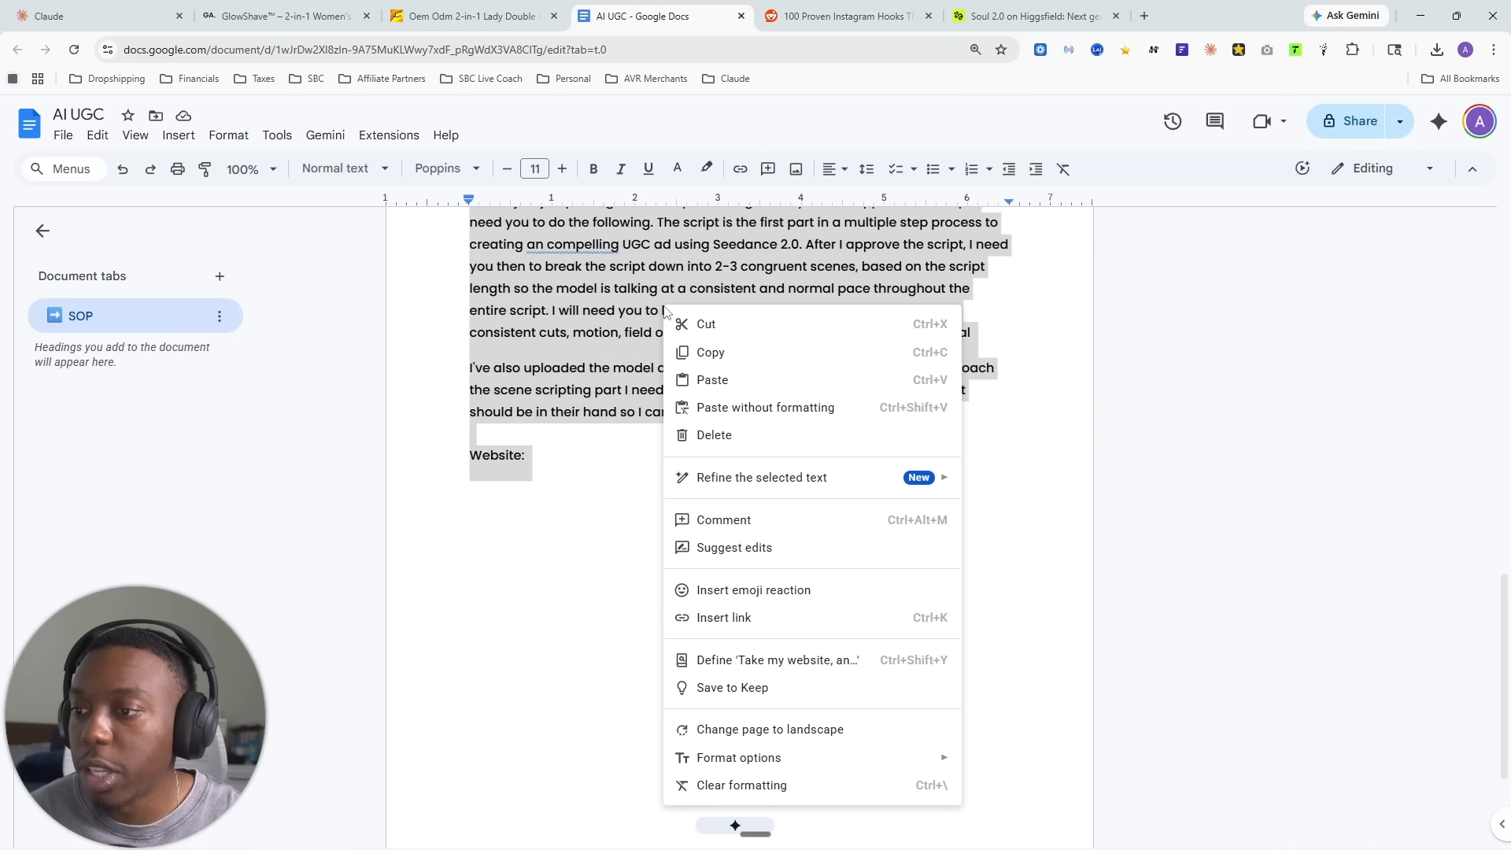
{"action": "left_click", "coordinate": [710, 352]}
{"action": "scroll", "coordinate": [913, 496], "scroll_direction": "up", "scroll_amount": 5}
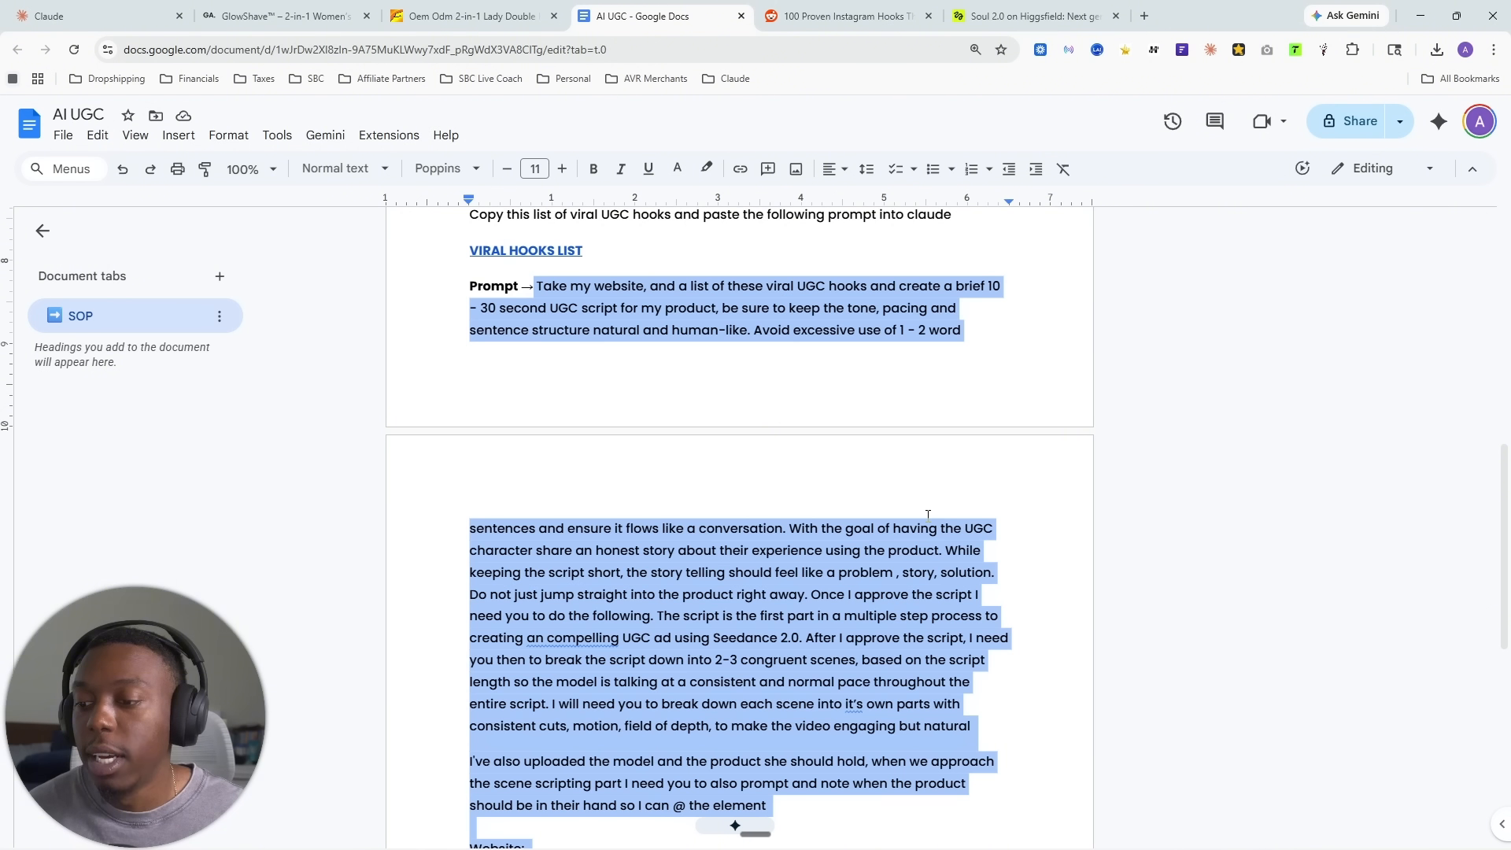
{"action": "right_click", "coordinate": [827, 566]}
{"action": "left_click", "coordinate": [883, 398]}
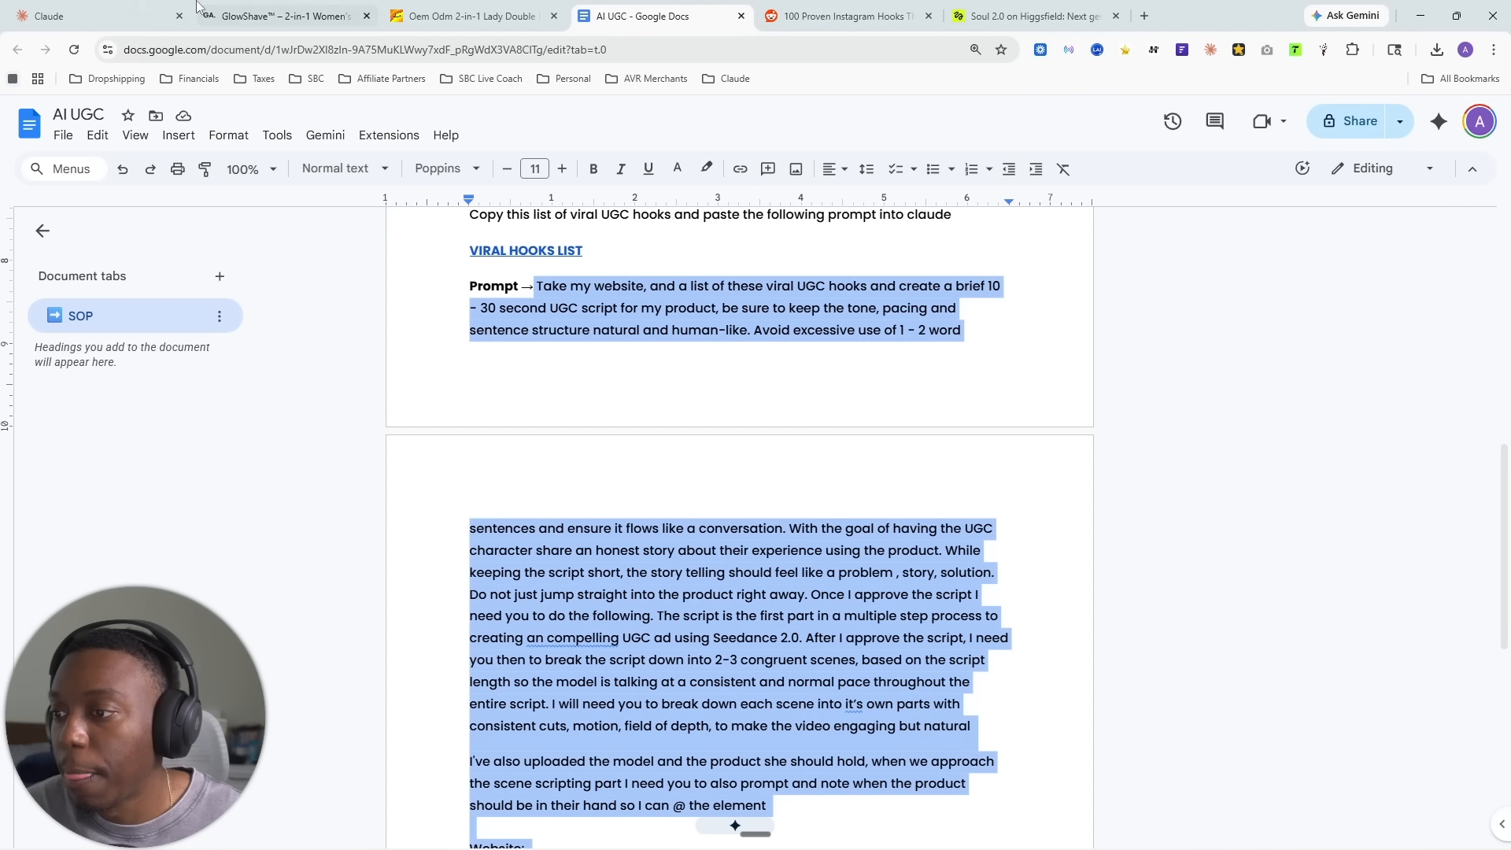
- Paste the copied script prompt into the "YT Vid - Ai Av" project chat in Claude and turn off adaptive thinking for Opus 4.7
{"action": "left_click", "coordinate": [72, 7]}
{"action": "key", "text": "ctrl+v"}
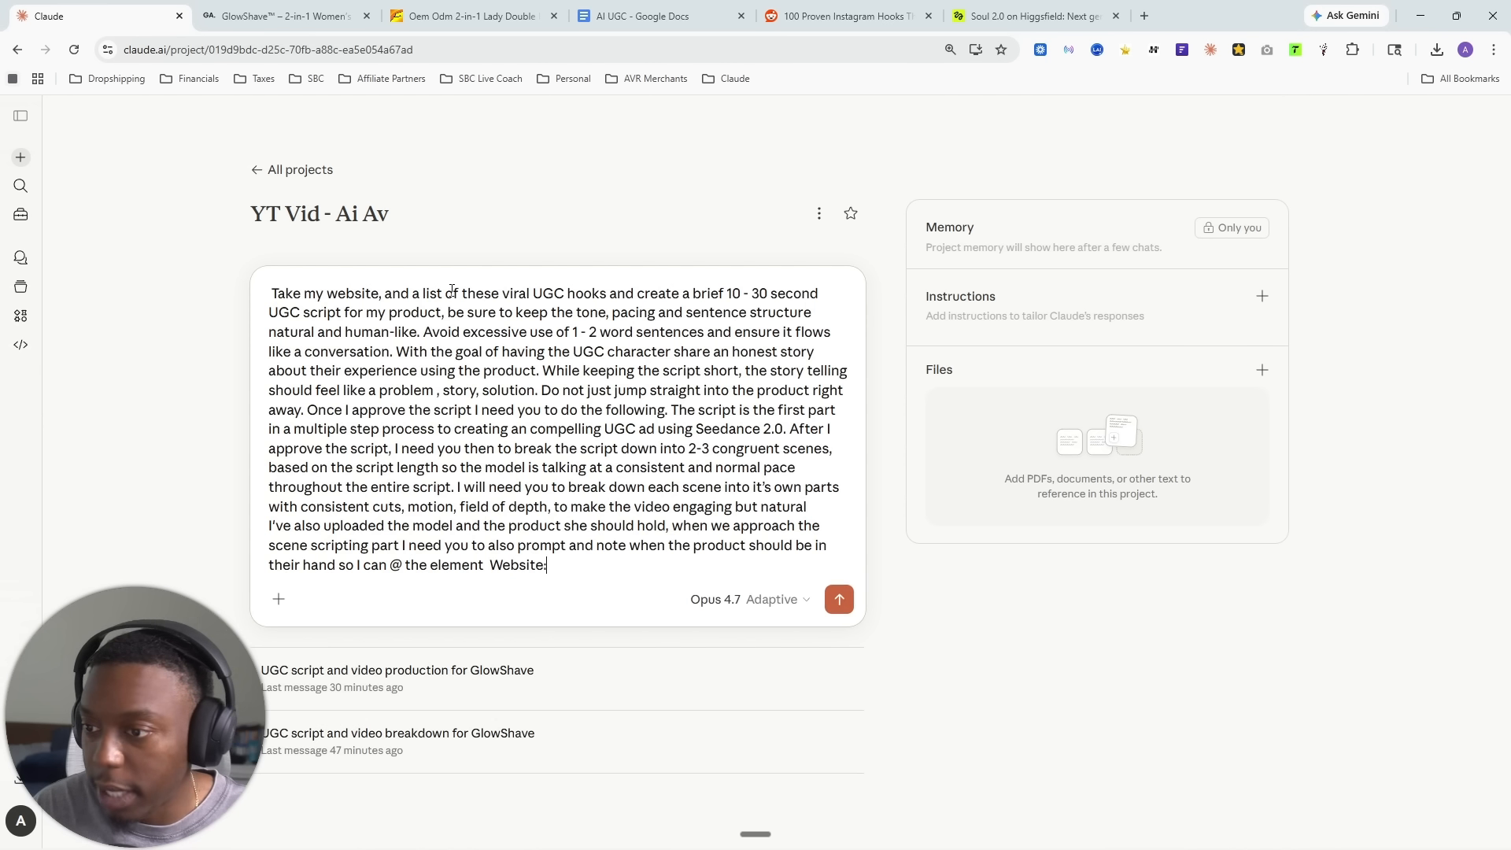
{"action": "left_click", "coordinate": [730, 602]}
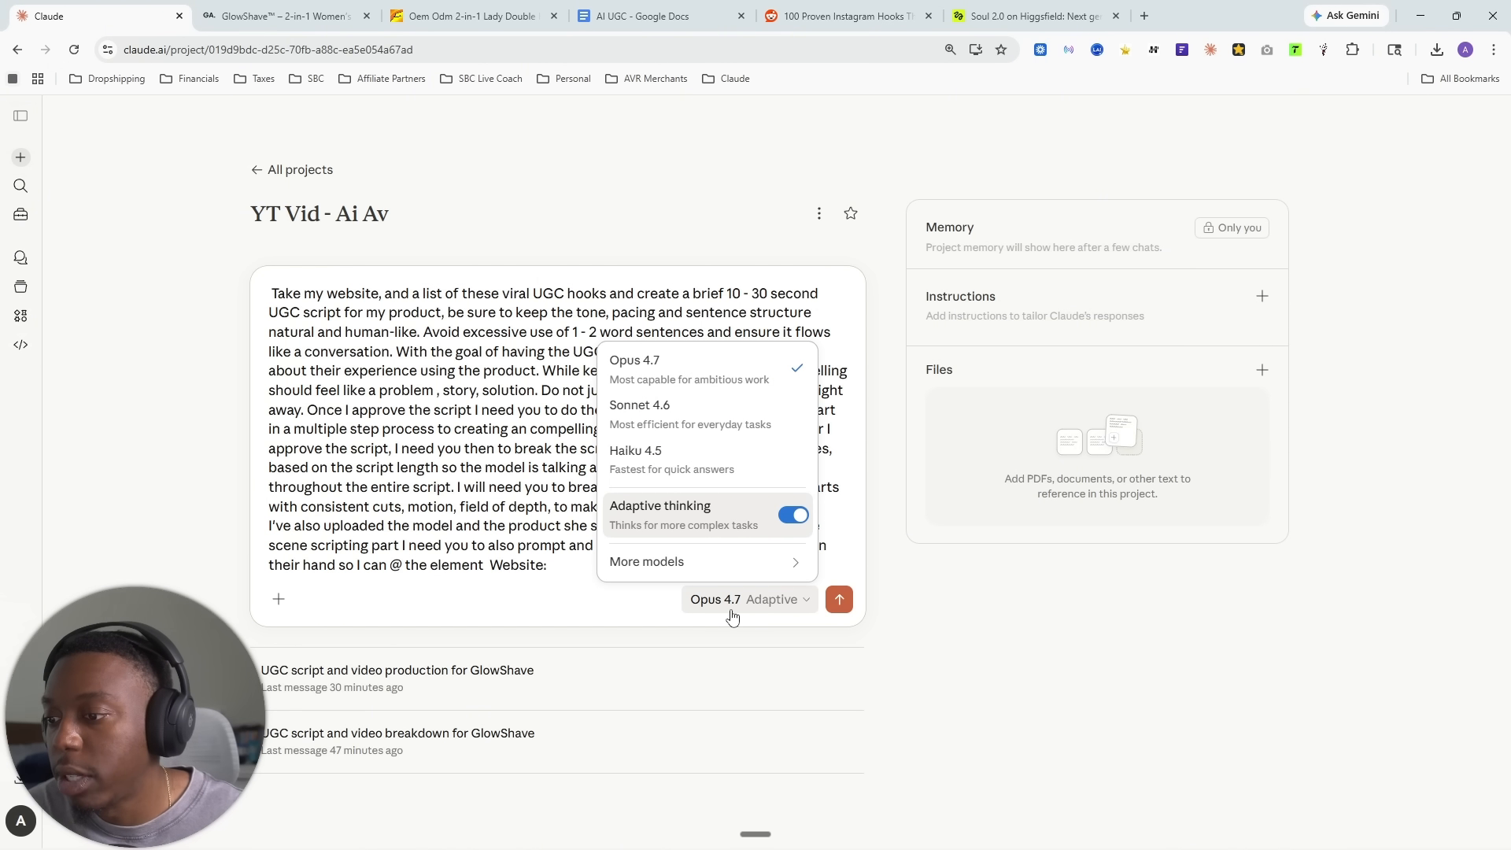
{"action": "left_click", "coordinate": [700, 510]}
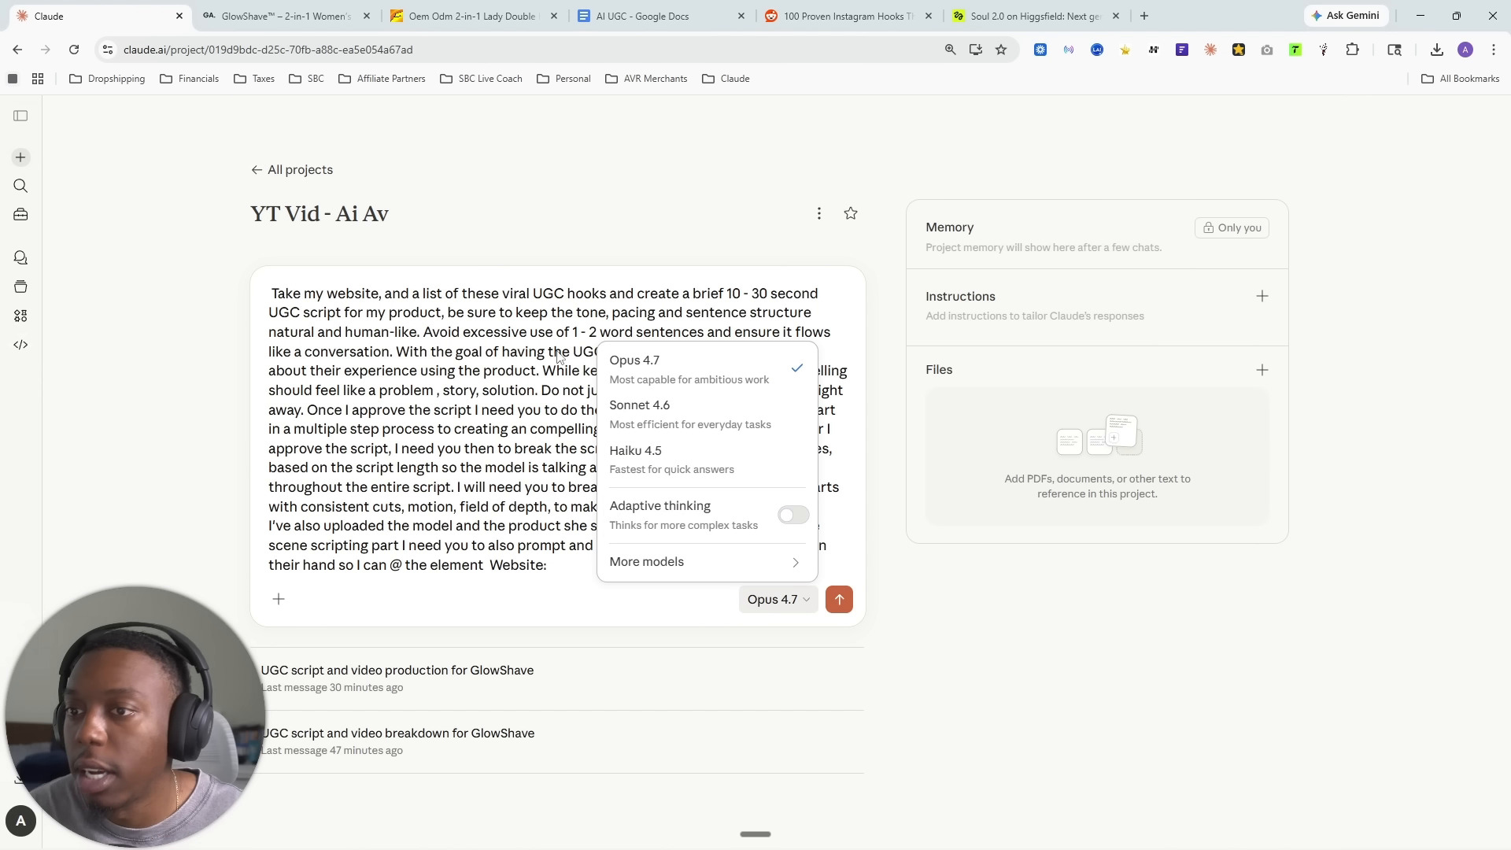
- Copy the whole numbered list of viral hooks from the Reddit post "100 Proven Instagram Hooks That Went Viral"
{"action": "left_click", "coordinate": [841, 6]}
{"action": "left_click_drag", "start_coordinate": [461, 281], "coordinate": [640, 770]}
{"action": "scroll", "coordinate": [659, 537], "scroll_direction": "down", "scroll_amount": 3}
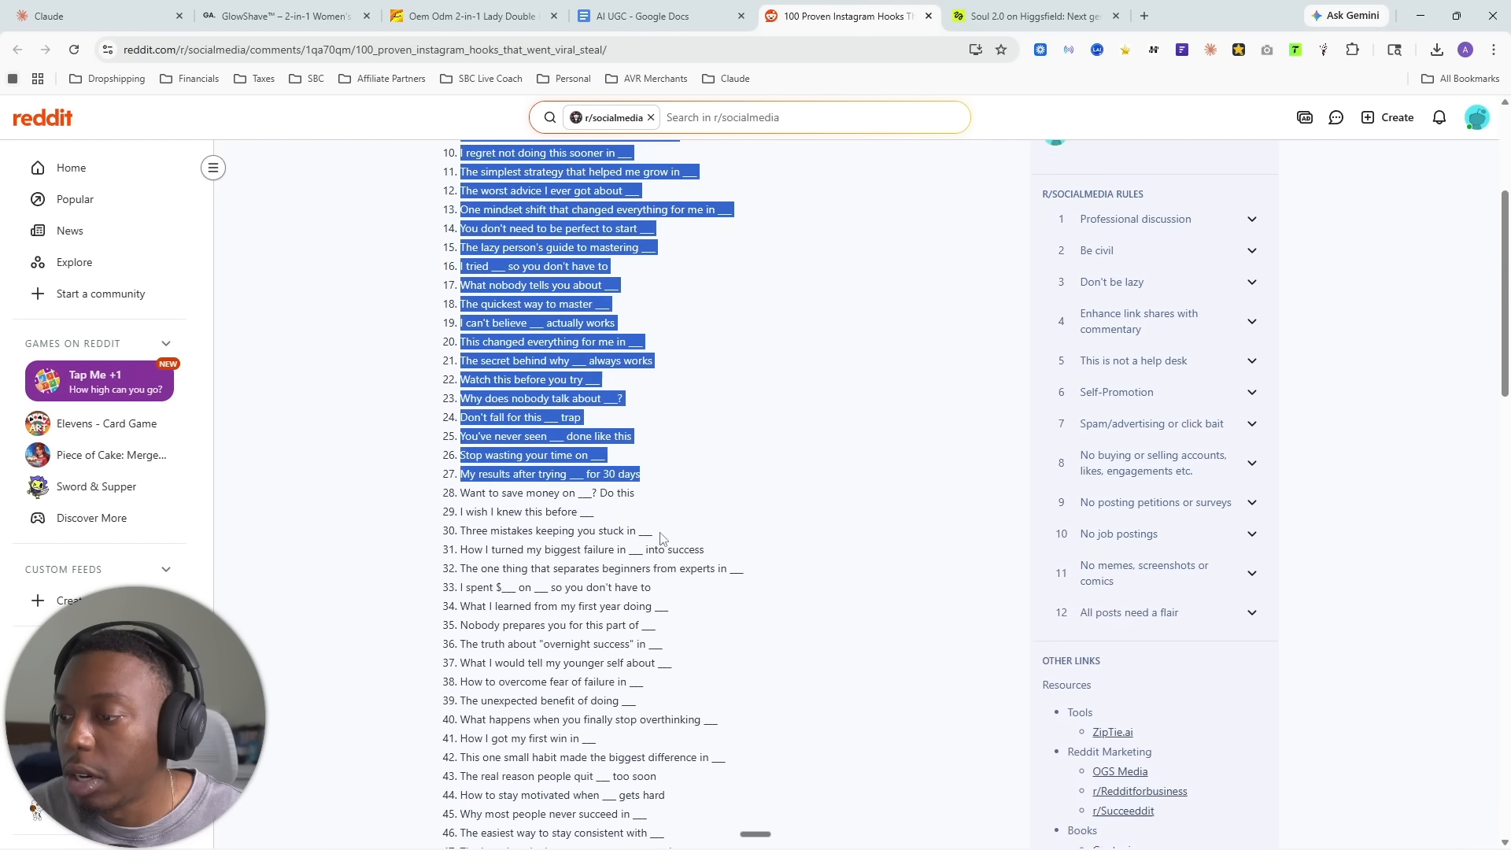
{"action": "scroll", "coordinate": [659, 538], "scroll_direction": "down", "scroll_amount": 15}
{"action": "left_click_drag", "start_coordinate": [660, 537], "coordinate": [471, 276]}
{"action": "scroll", "coordinate": [494, 384], "scroll_direction": "up", "scroll_amount": 17}
{"action": "scroll", "coordinate": [514, 366], "scroll_direction": "up", "scroll_amount": 4}
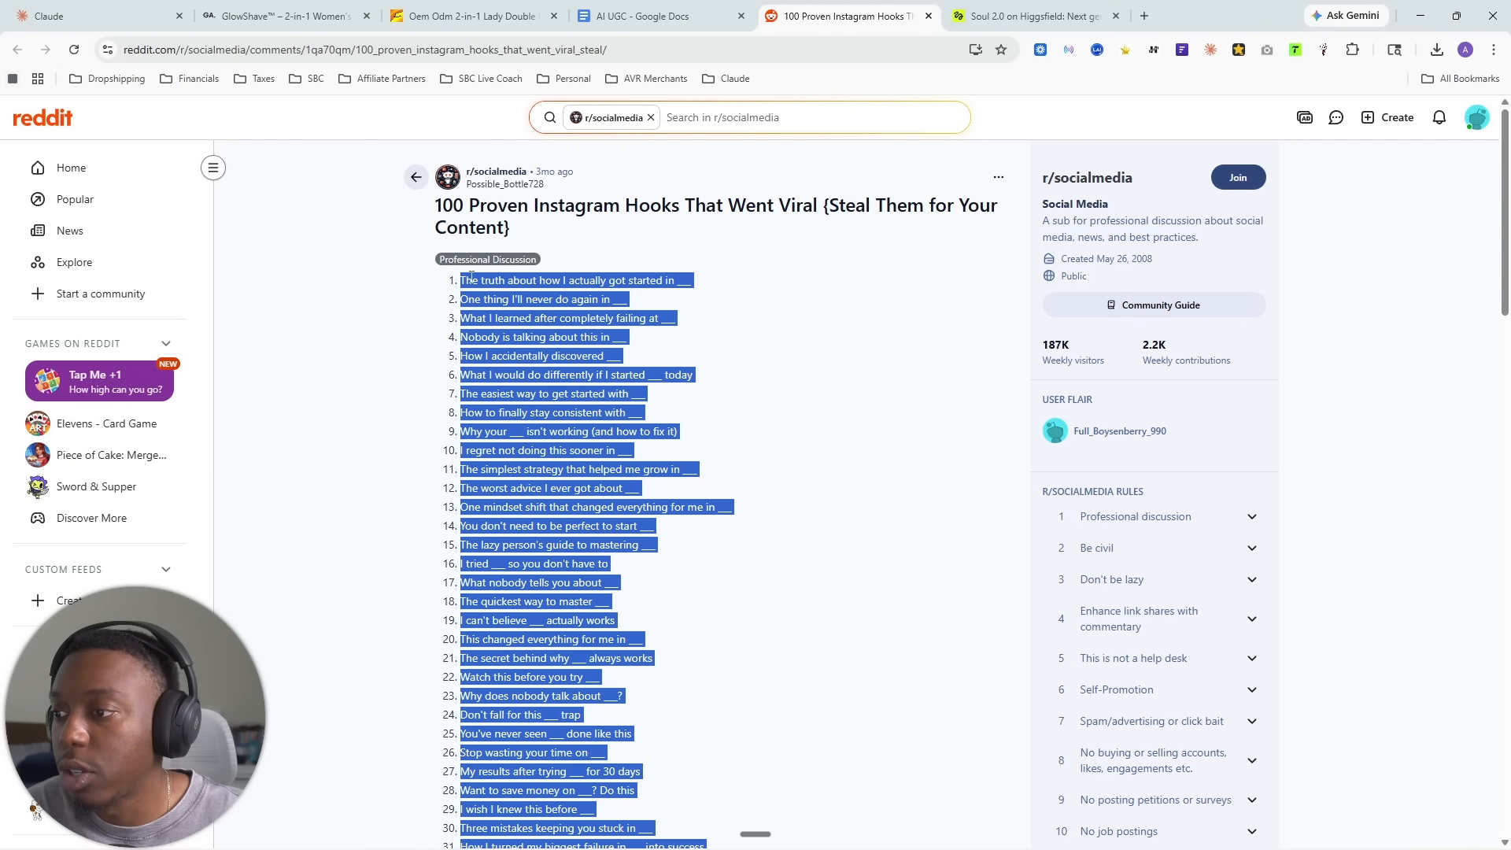
{"action": "right_click", "coordinate": [473, 278]}
{"action": "left_click", "coordinate": [519, 291]}
- Add the copied hooks list to the Claude prompt as pasted content and put "Website:" on its own line
{"action": "left_click", "coordinate": [86, 15]}
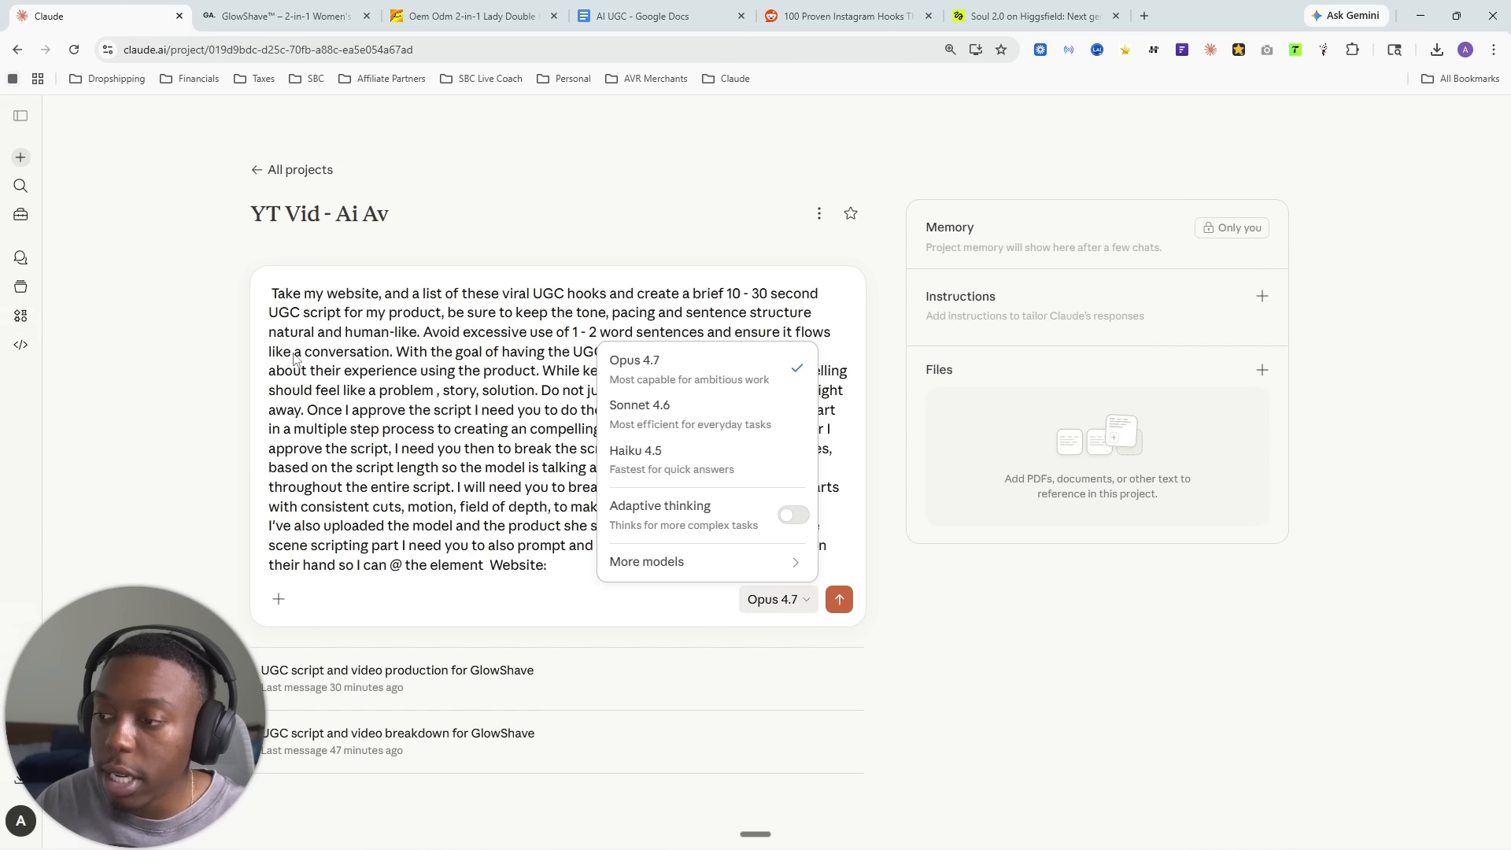
{"action": "left_click", "coordinate": [580, 577]}
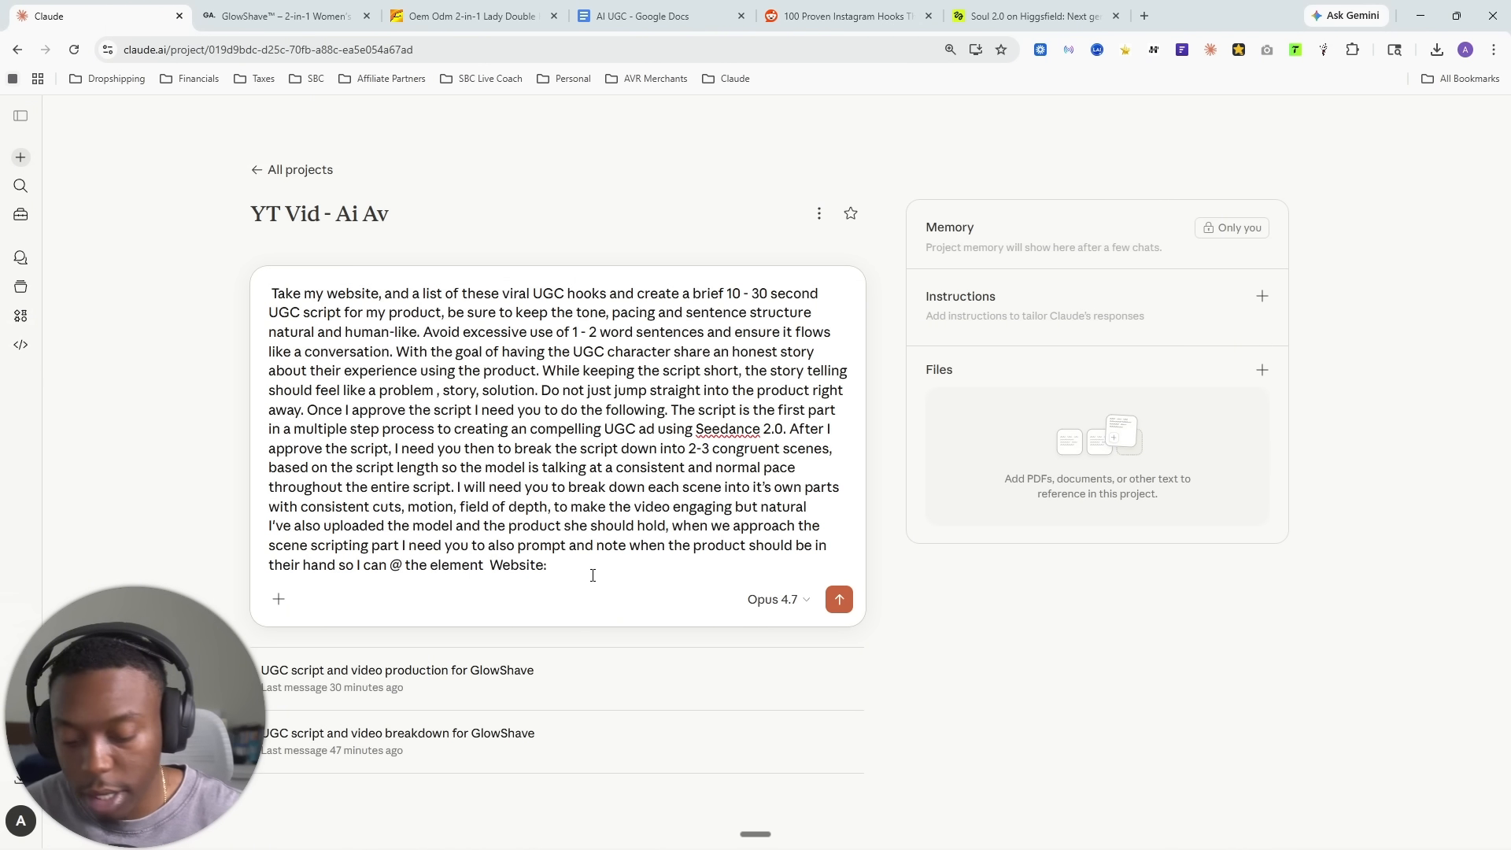
{"action": "key", "text": "shift+Return"}
{"action": "key", "text": "shift+Return"}
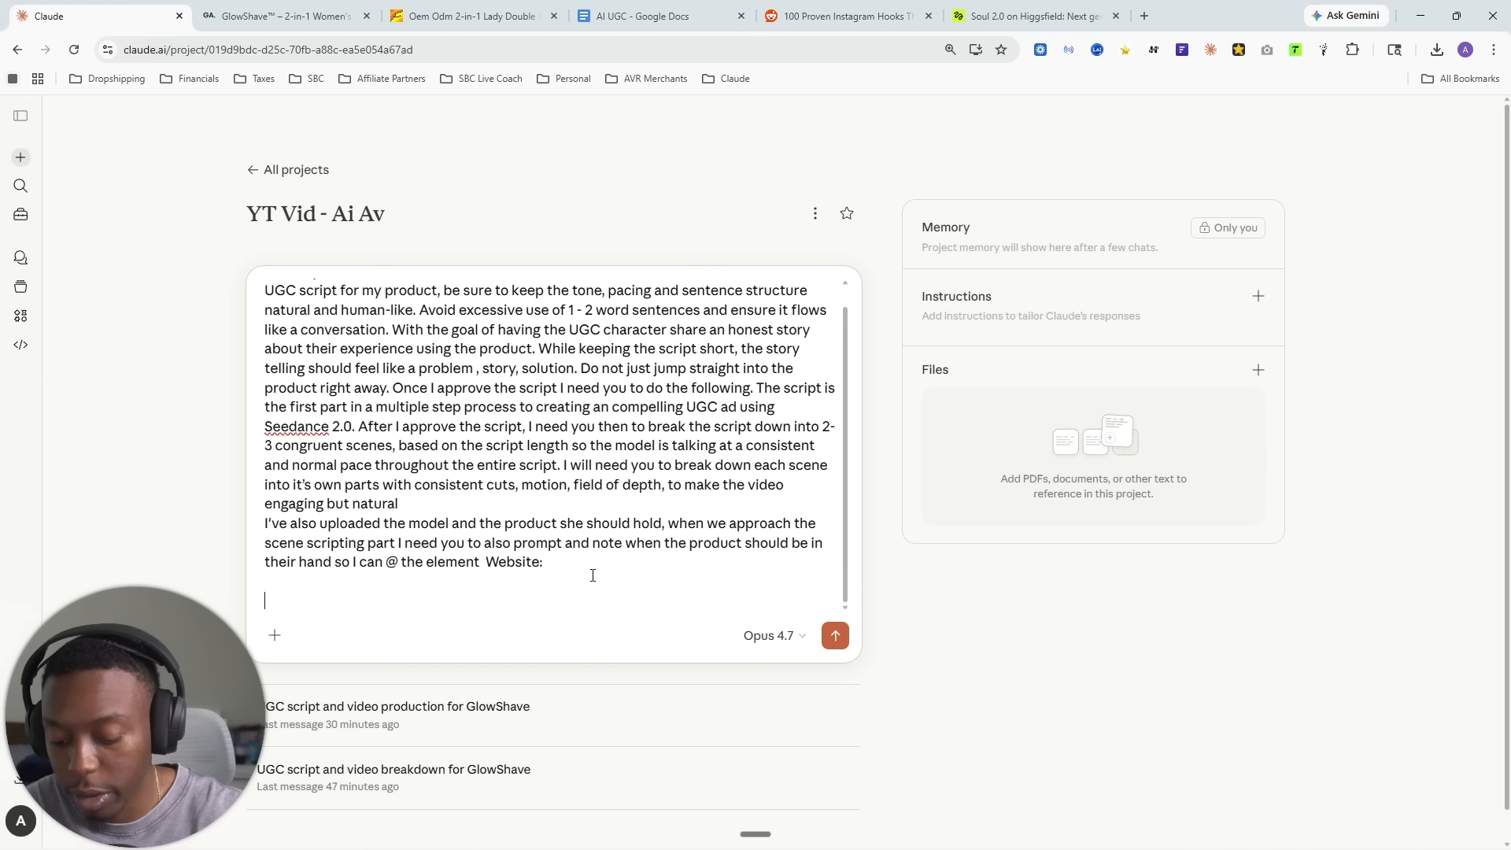
{"action": "key", "text": "ctrl+v"}
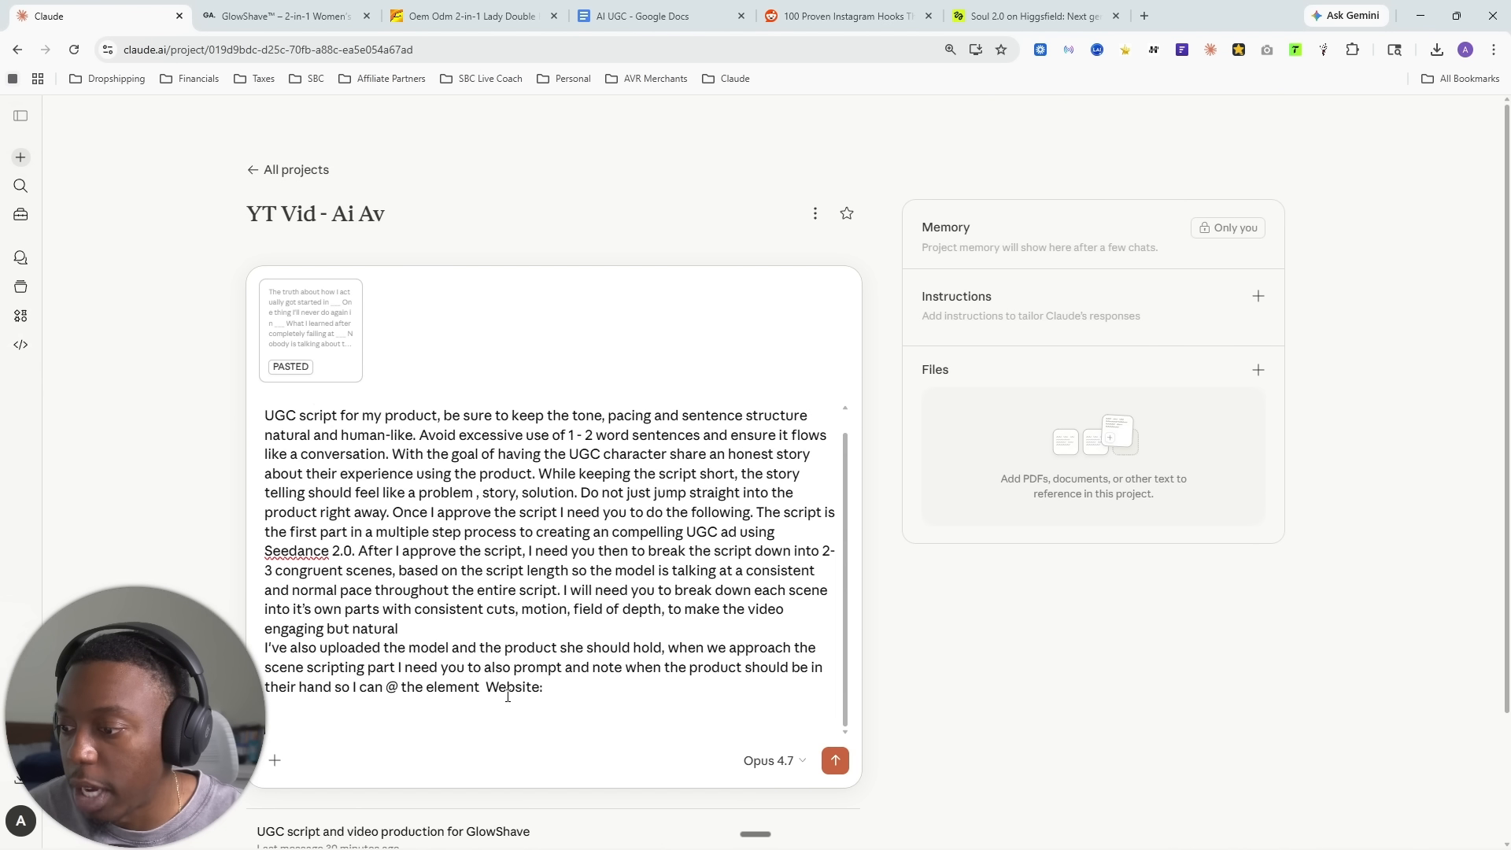
{"action": "key", "text": "shift+Return"}
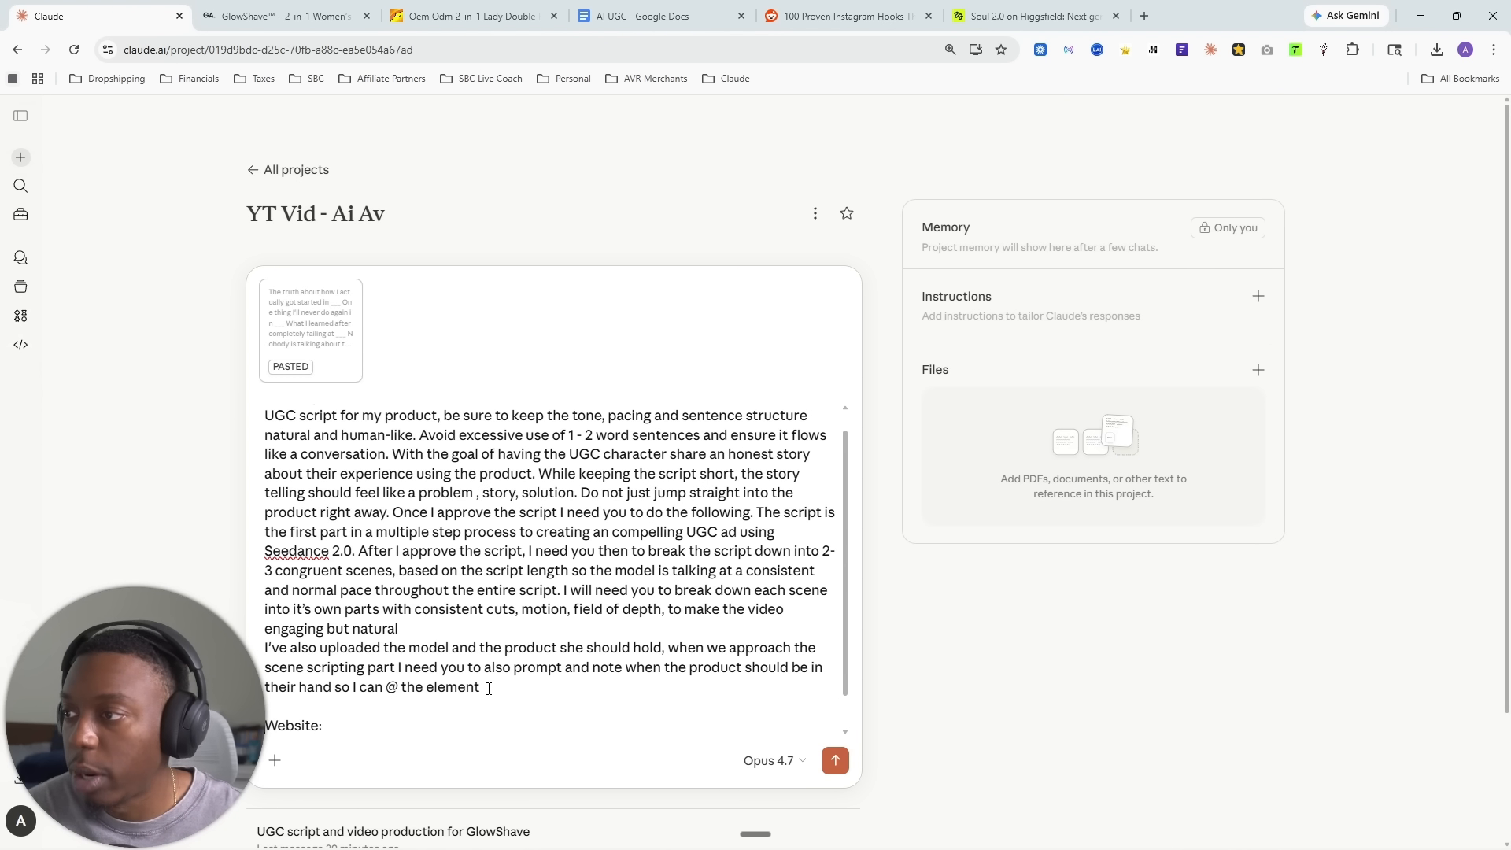
- Copy the GlowShave product page's web address and paste it after "Website:" in the Claude prompt
{"action": "left_click", "coordinate": [284, 16]}
{"action": "left_click", "coordinate": [296, 50]}
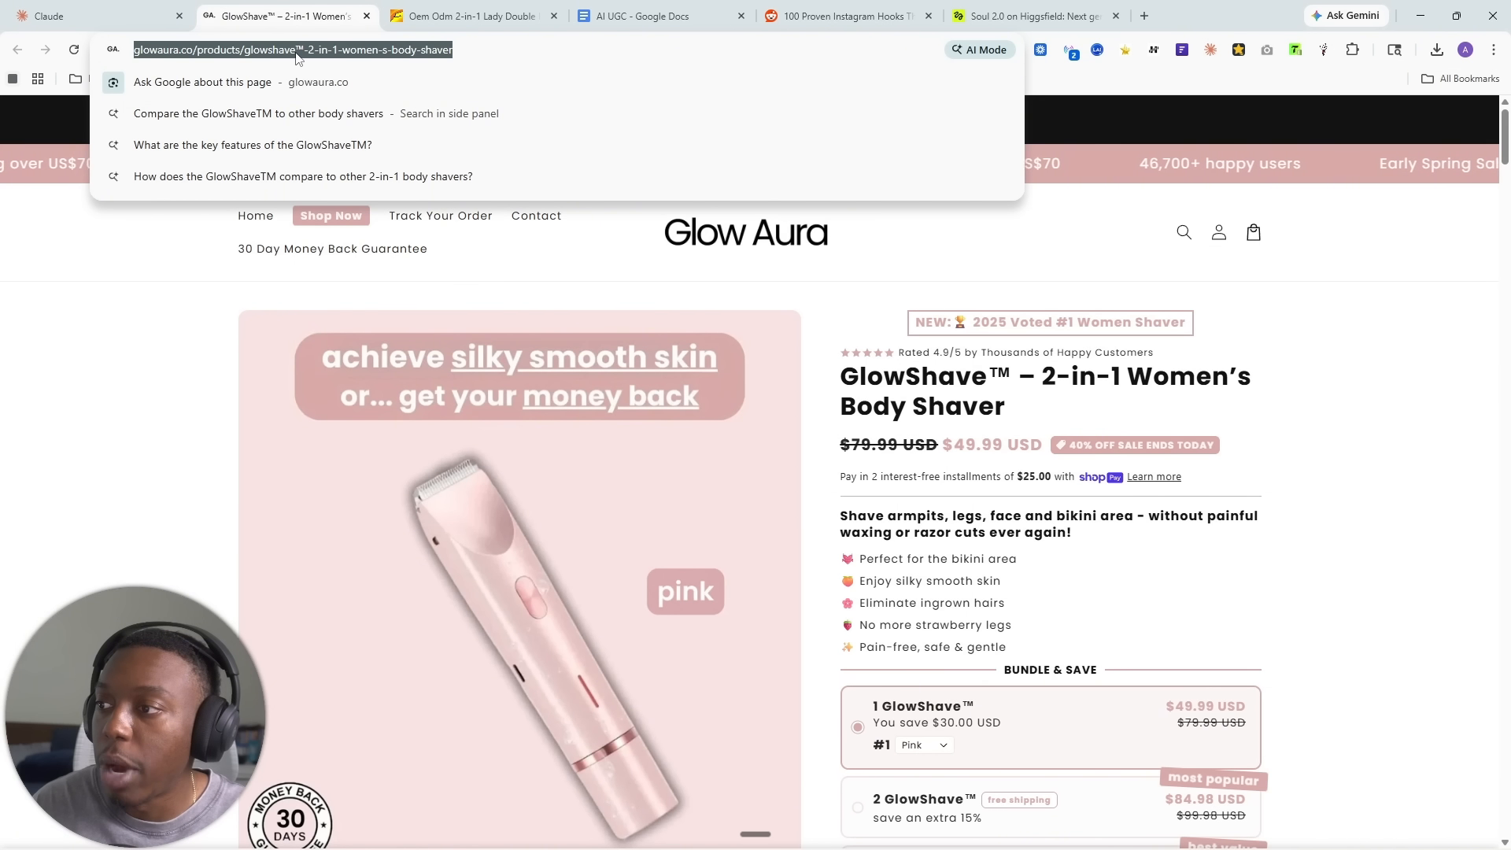
{"action": "right_click", "coordinate": [296, 54]}
{"action": "right_click", "coordinate": [297, 49]}
{"action": "left_click", "coordinate": [346, 196]}
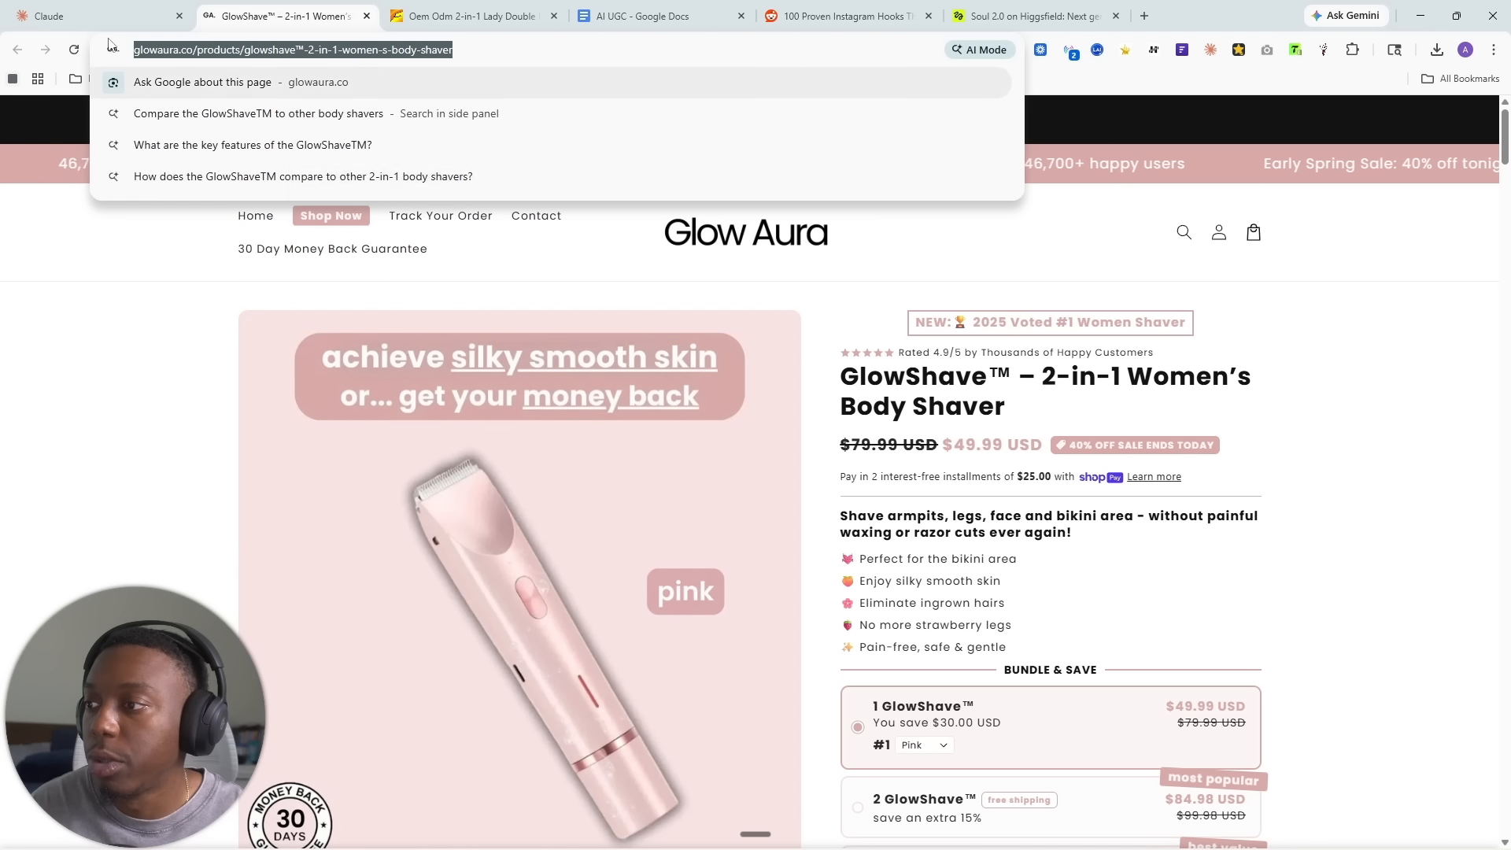
{"action": "left_click", "coordinate": [78, 16]}
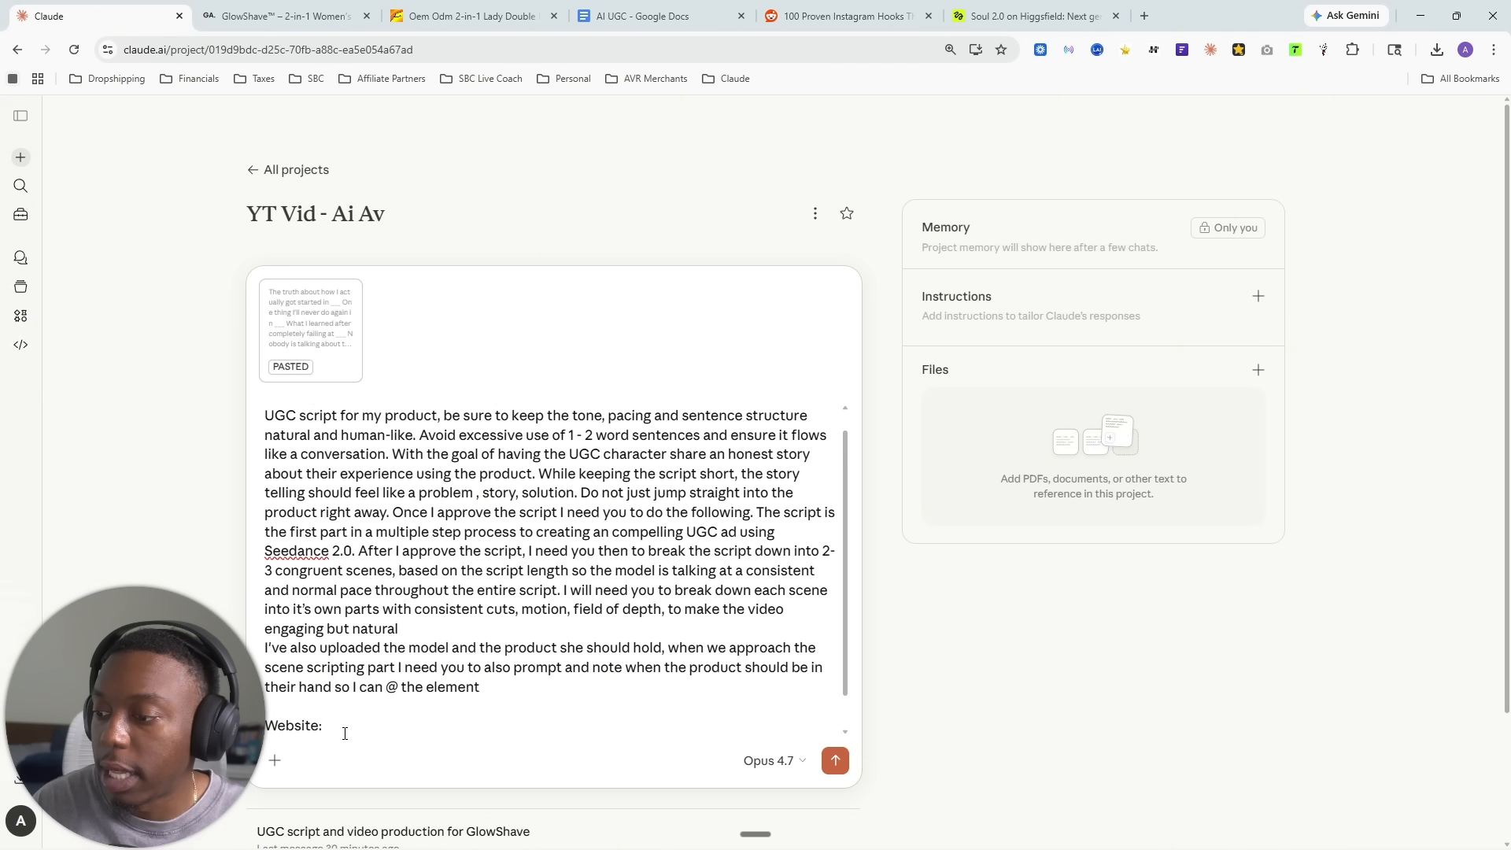
{"action": "key", "text": "ctrl+v"}
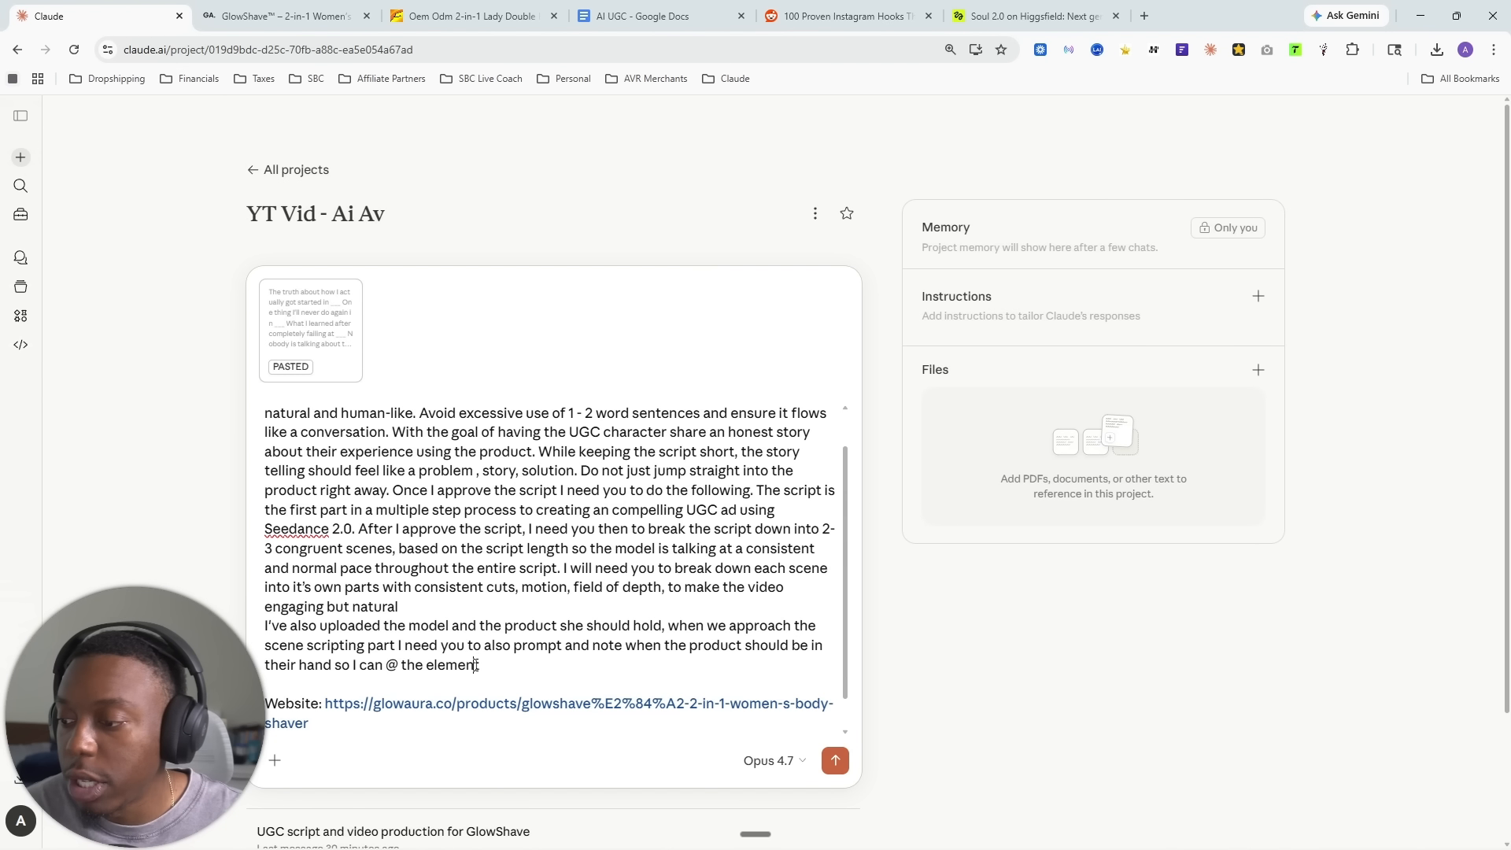
- Review the prompt's closing lines about the uploaded model and @ element, and send the prompt to Claude
{"action": "left_click_drag", "start_coordinate": [476, 666], "coordinate": [388, 675]}
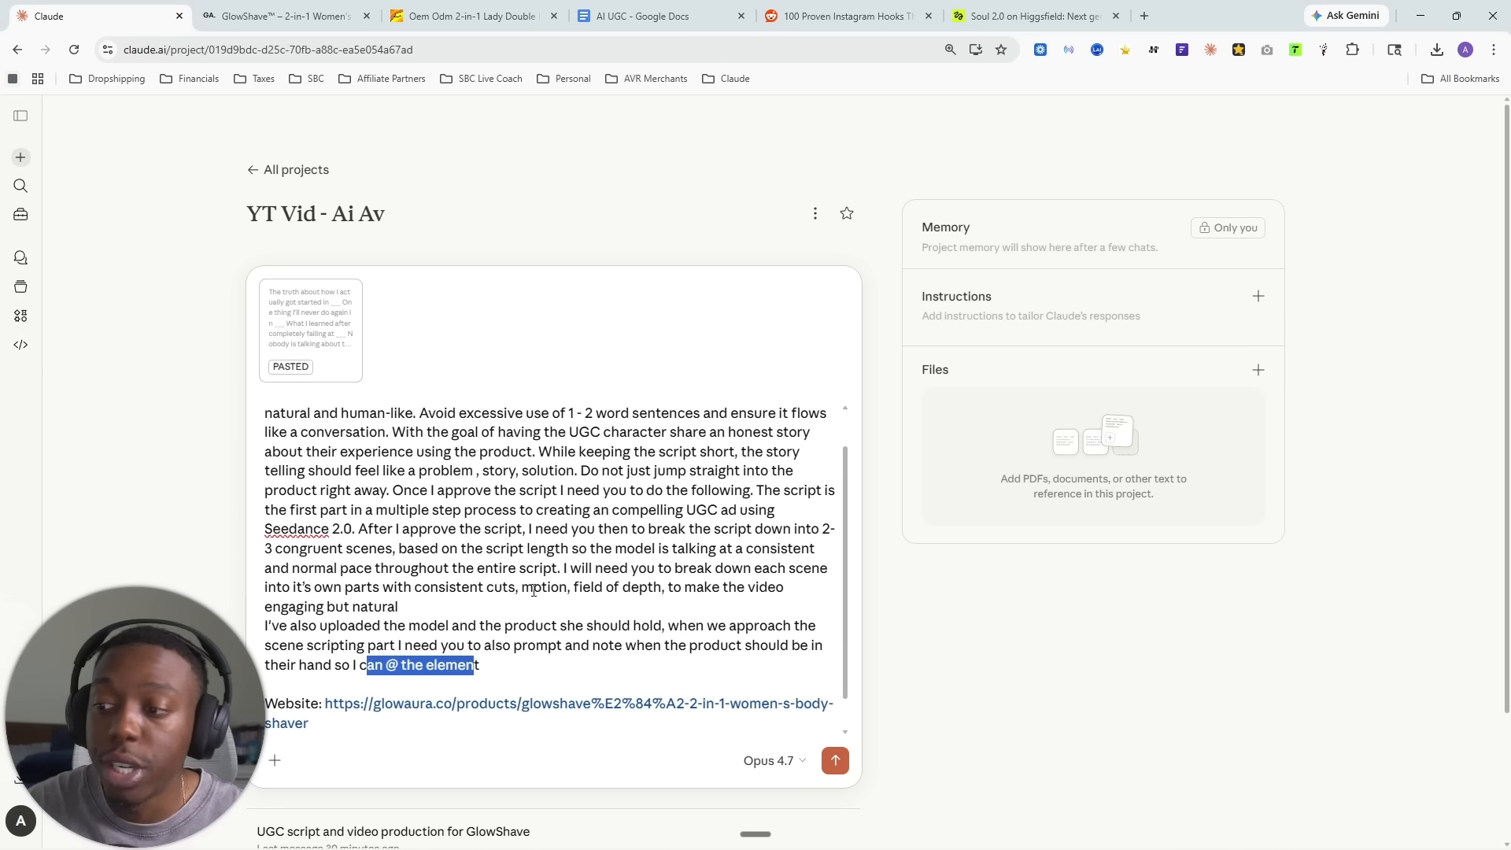
{"action": "left_click_drag", "start_coordinate": [543, 647], "coordinate": [537, 647]}
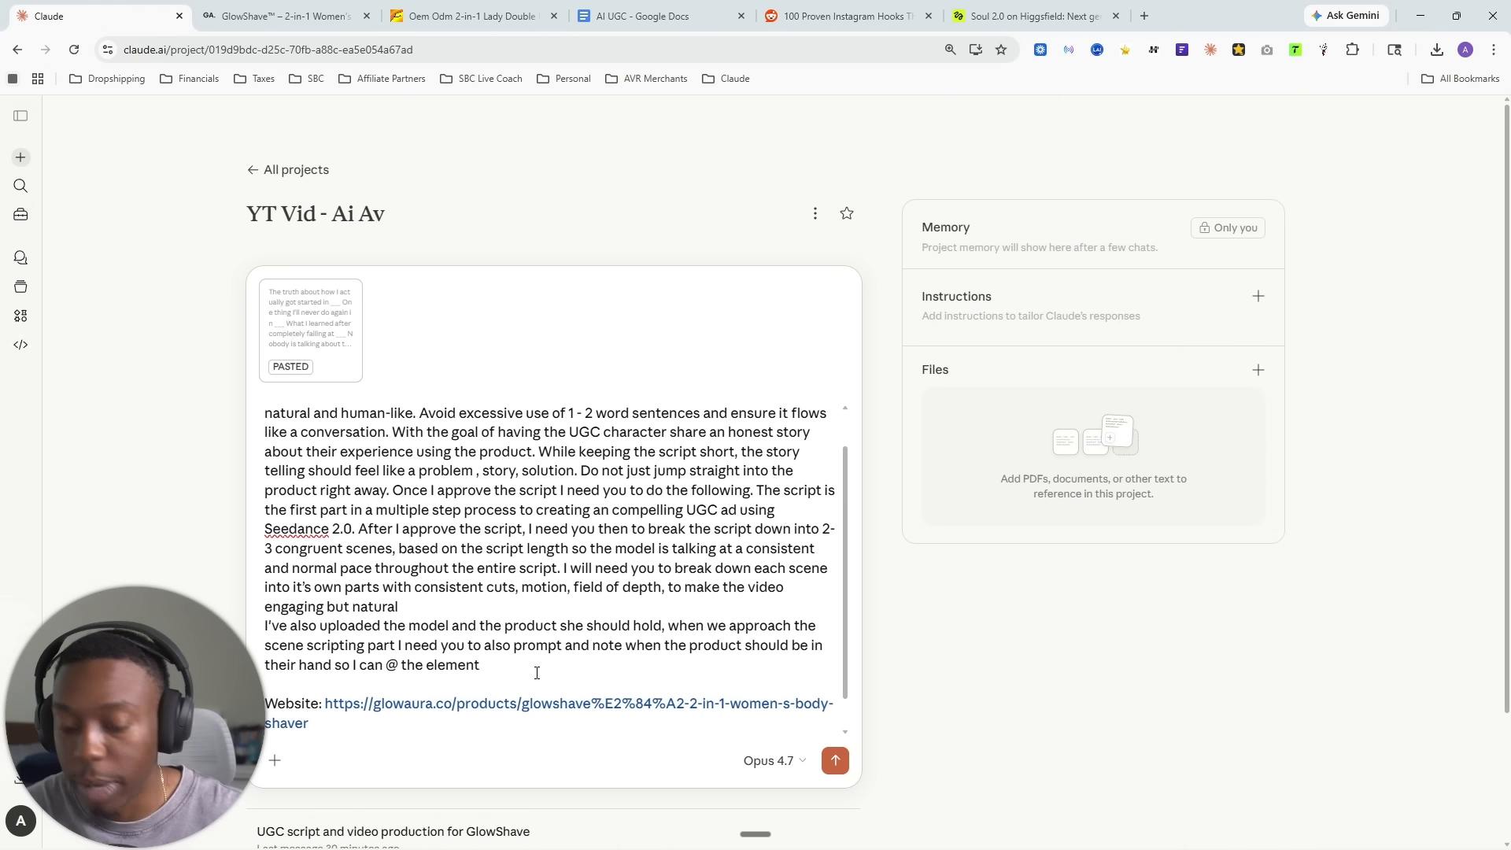
{"action": "key", "text": "Return"}
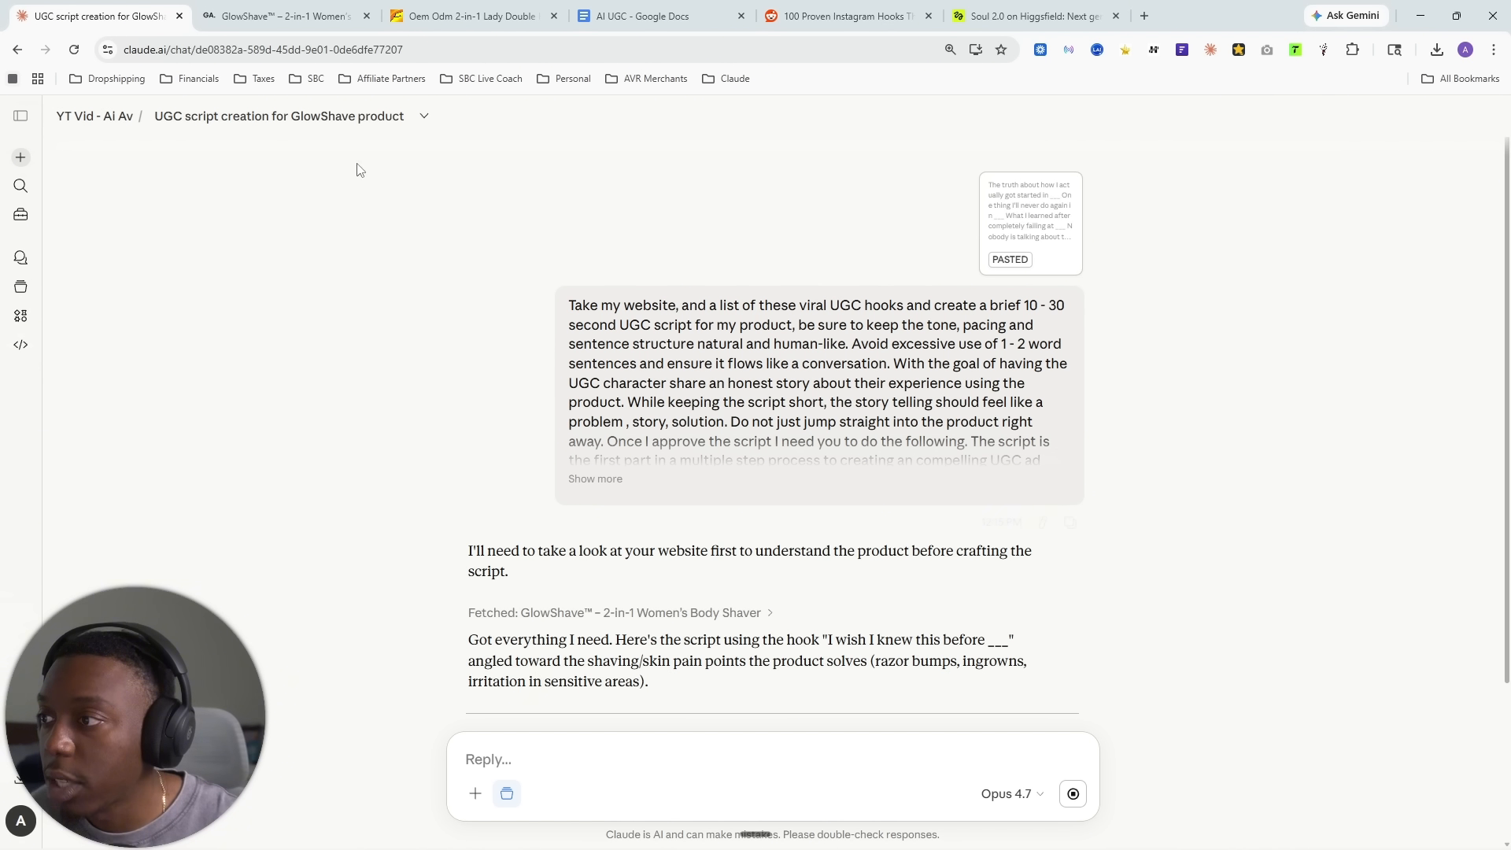
- Switch to Higgsfield and look through the generated images of women in apartments for a suitable UGC model
{"action": "left_click", "coordinate": [1031, 16]}
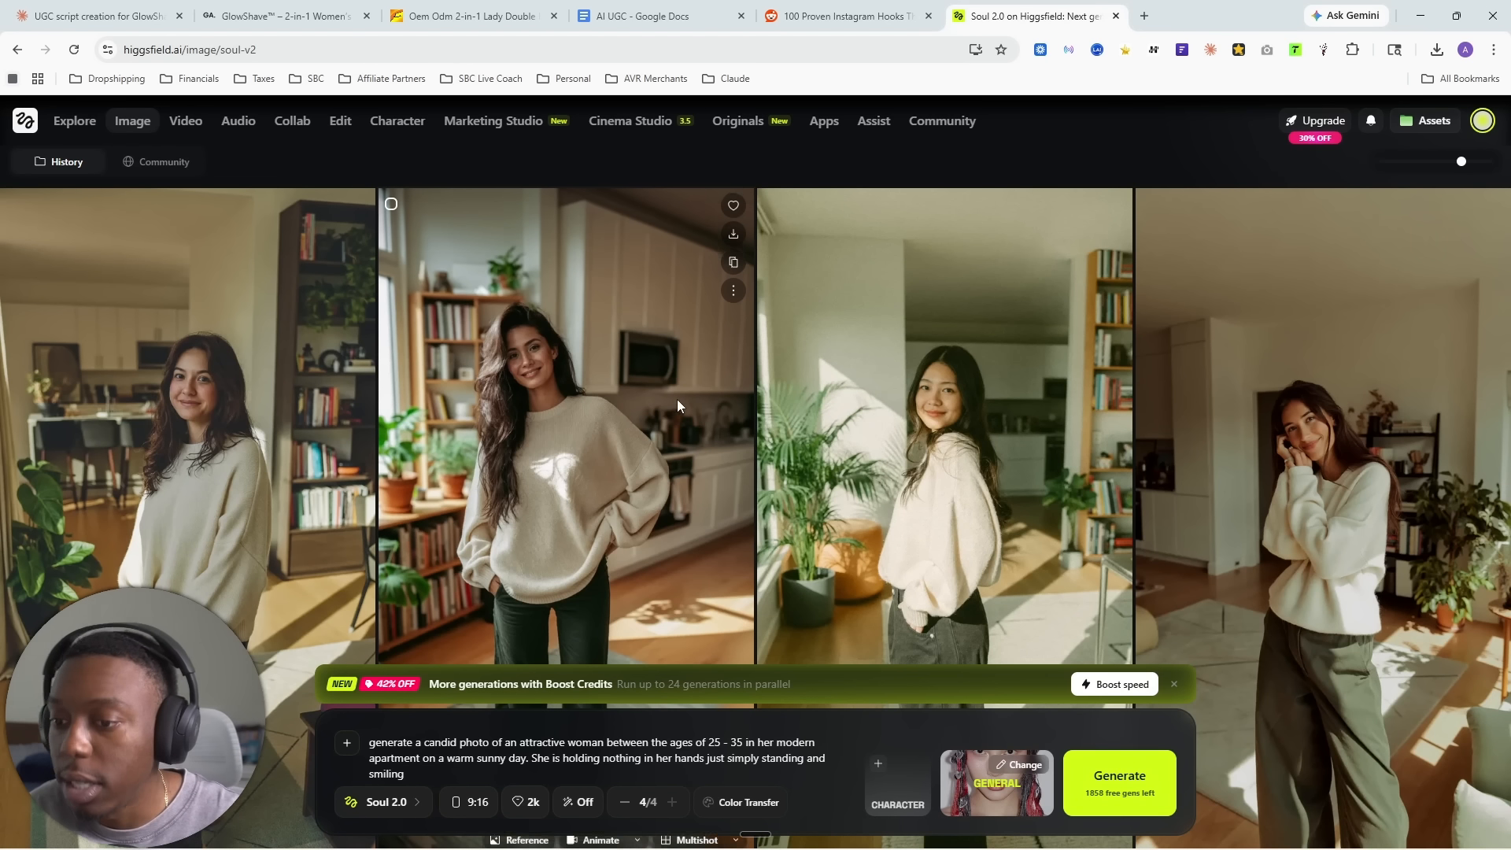
{"action": "scroll", "coordinate": [536, 384], "scroll_direction": "down", "scroll_amount": 10}
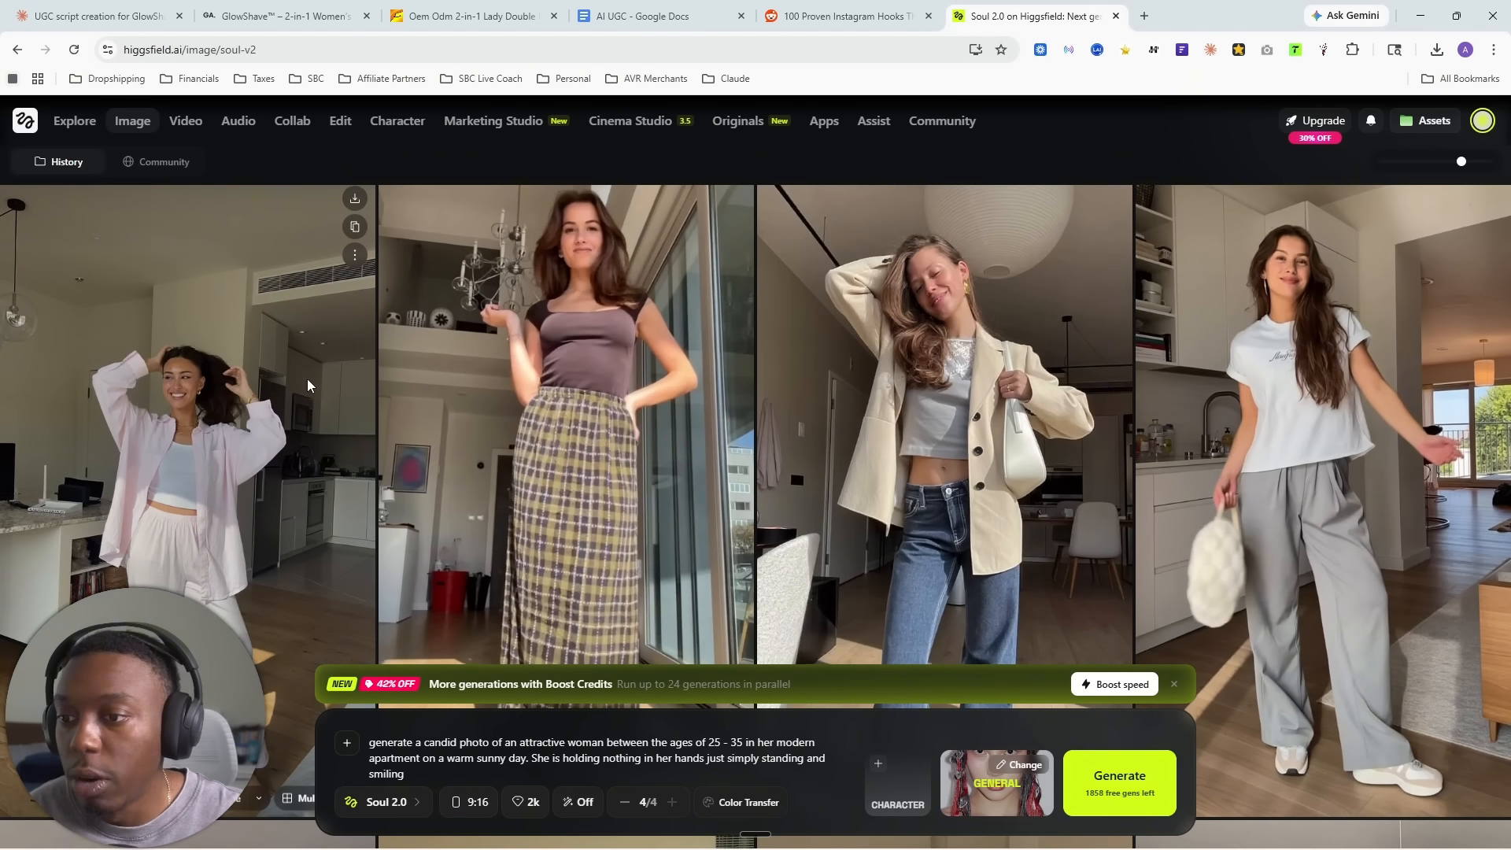
{"action": "scroll", "coordinate": [326, 377], "scroll_direction": "down", "scroll_amount": 5}
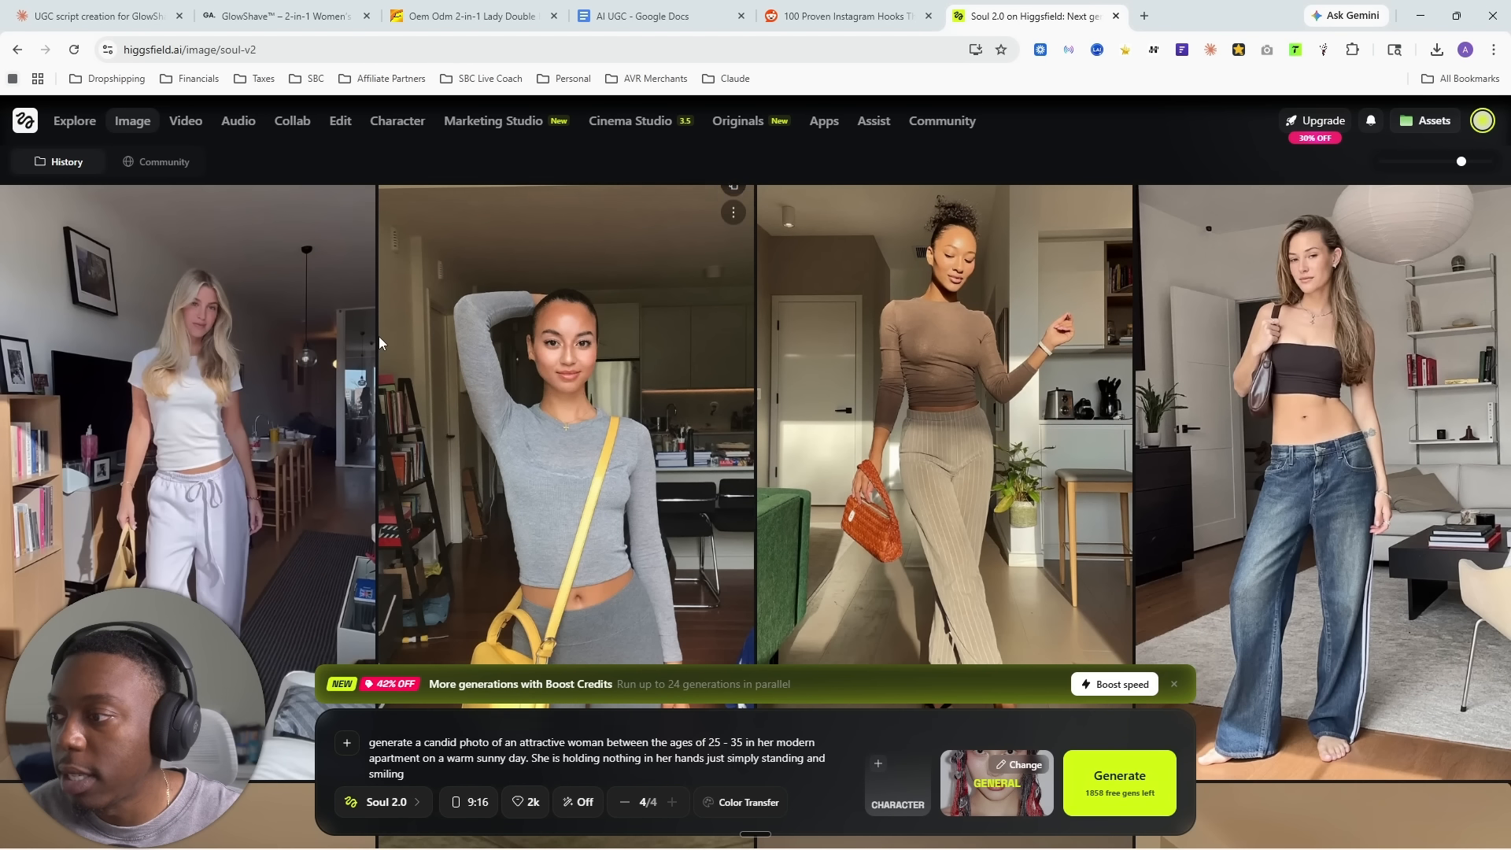
{"action": "scroll", "coordinate": [454, 329], "scroll_direction": "down", "scroll_amount": 6}
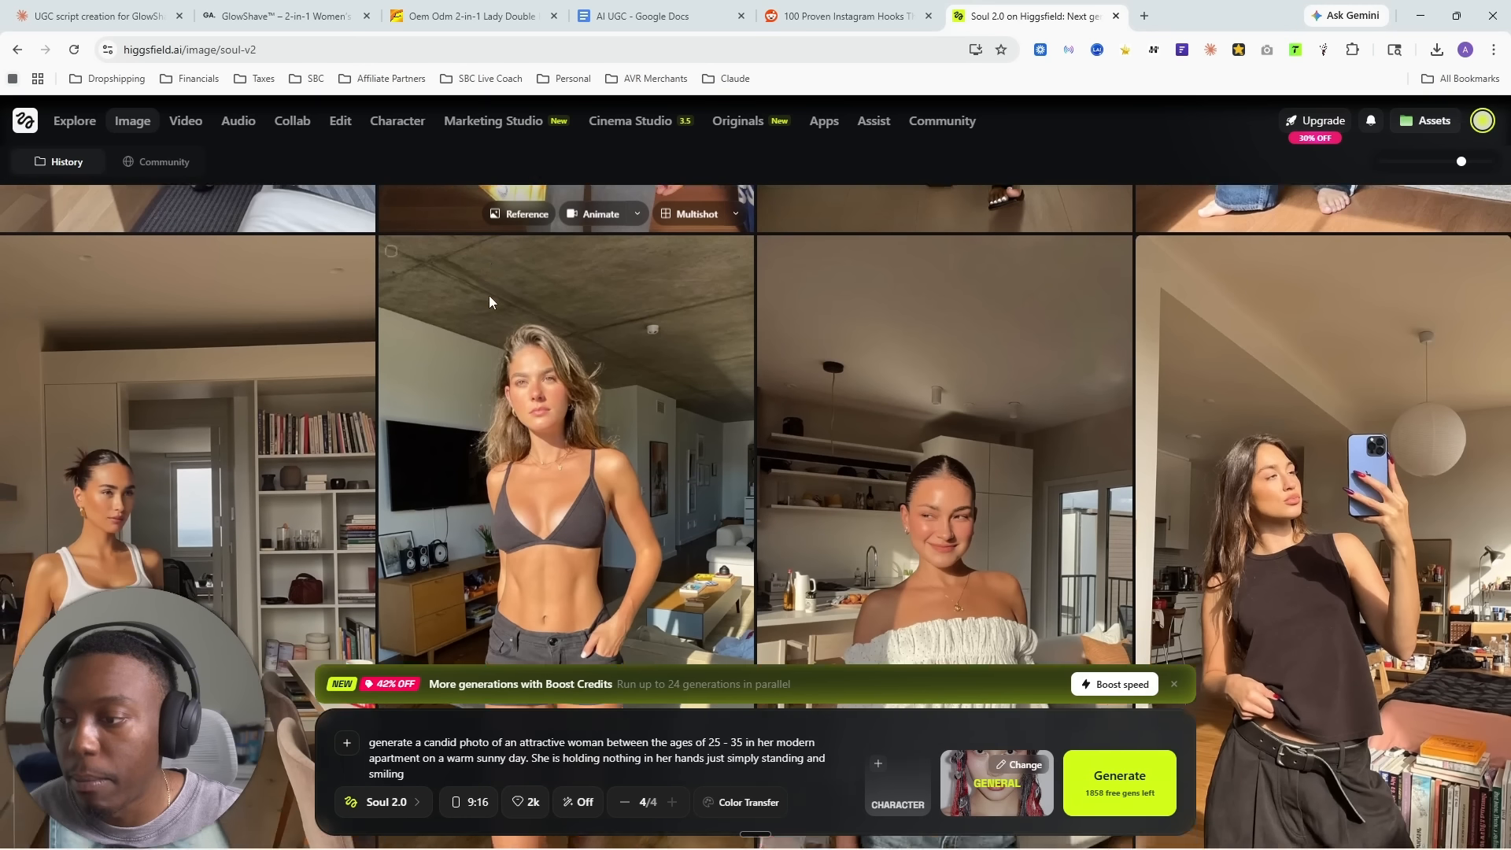
{"action": "scroll", "coordinate": [428, 310], "scroll_direction": "down", "scroll_amount": 3}
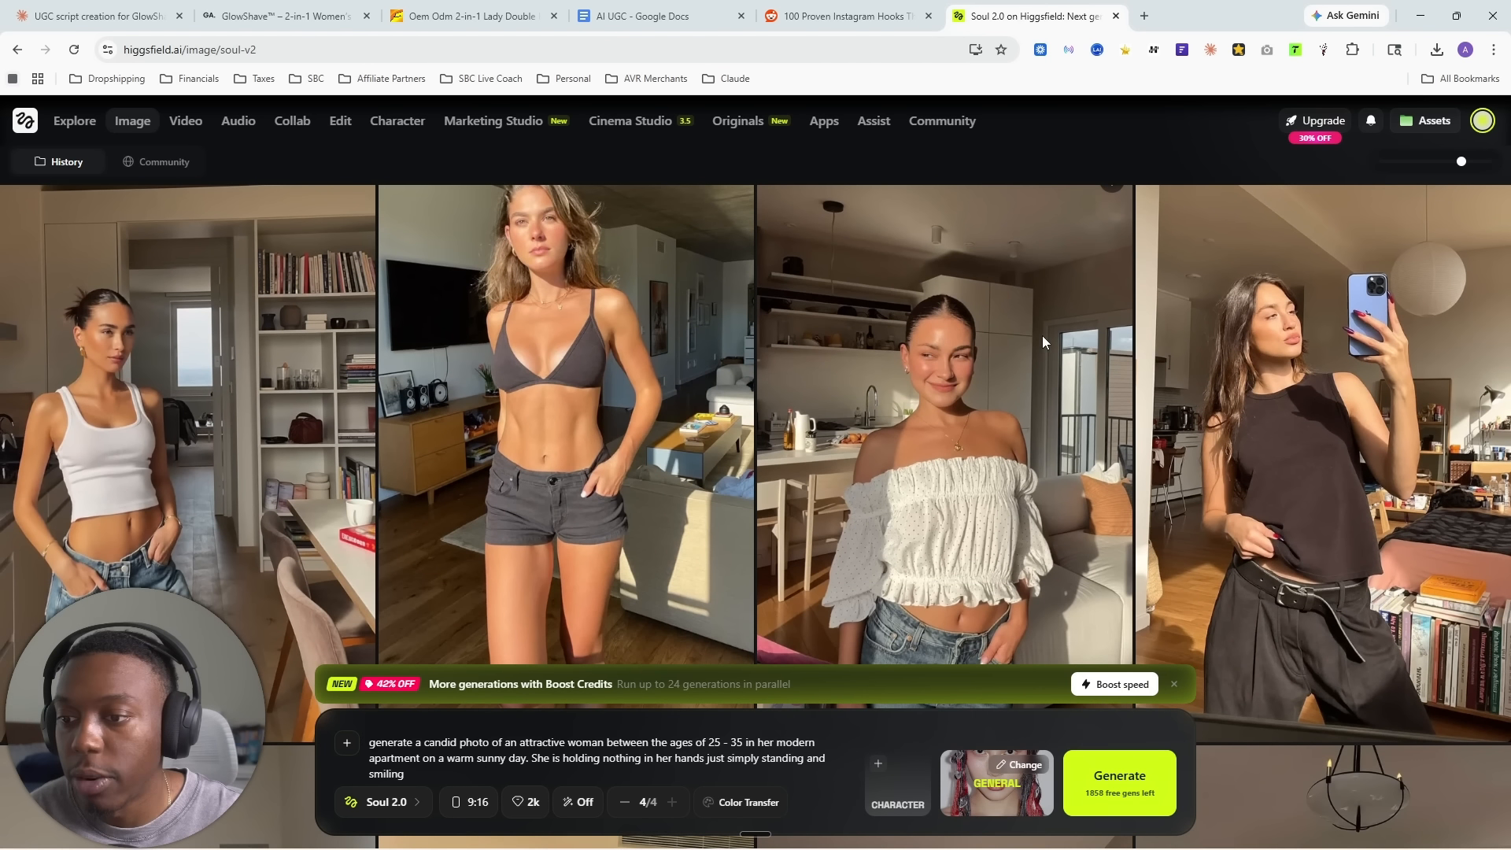
{"action": "scroll", "coordinate": [1043, 335], "scroll_direction": "down", "scroll_amount": 7}
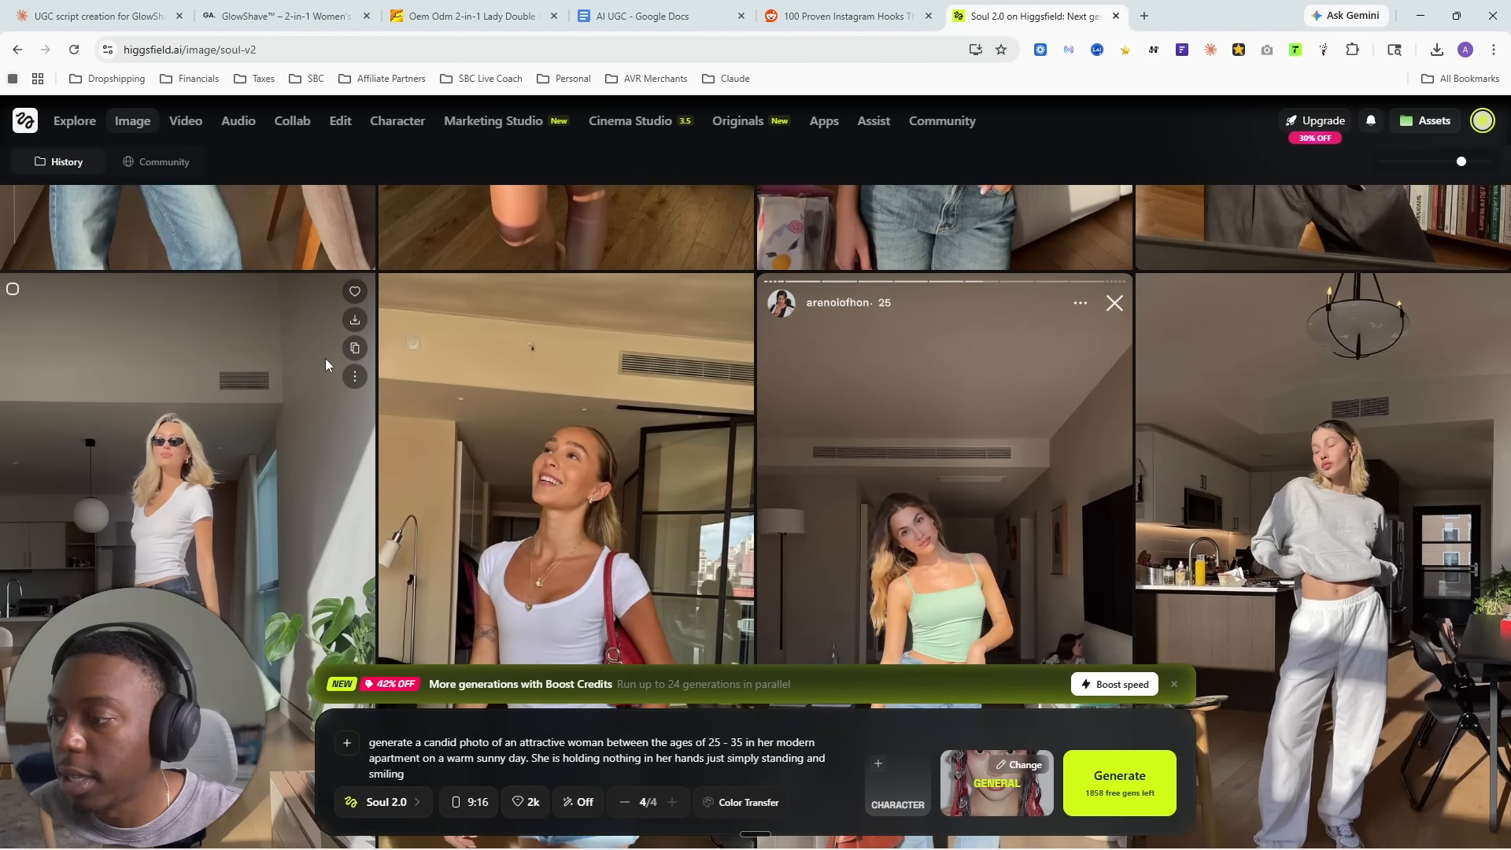
{"action": "scroll", "coordinate": [413, 329], "scroll_direction": "down", "scroll_amount": 3}
{"action": "scroll", "coordinate": [673, 323], "scroll_direction": "down", "scroll_amount": 4}
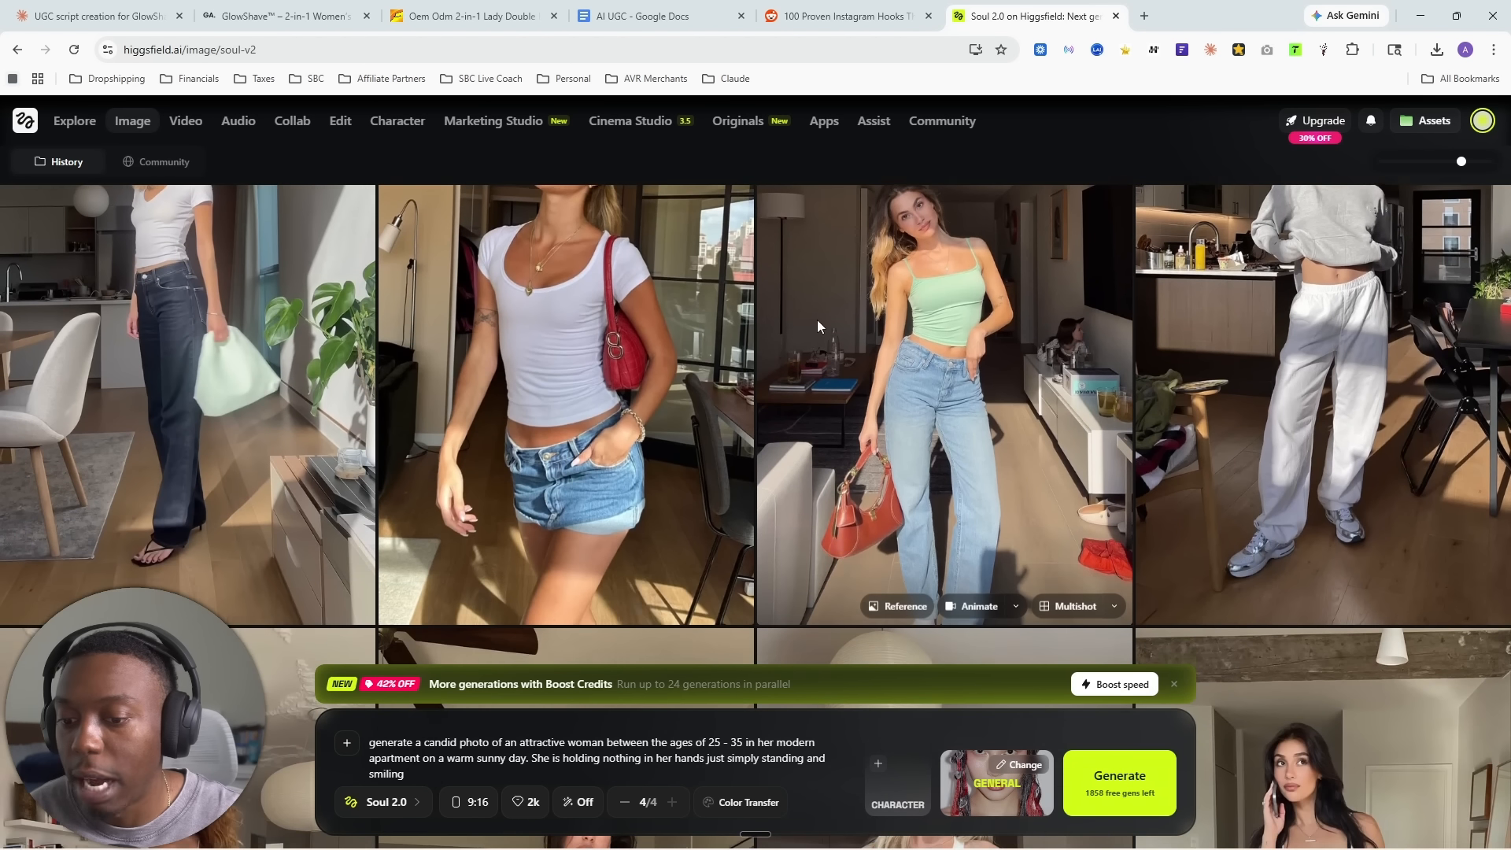
{"action": "scroll", "coordinate": [891, 319], "scroll_direction": "down", "scroll_amount": 3}
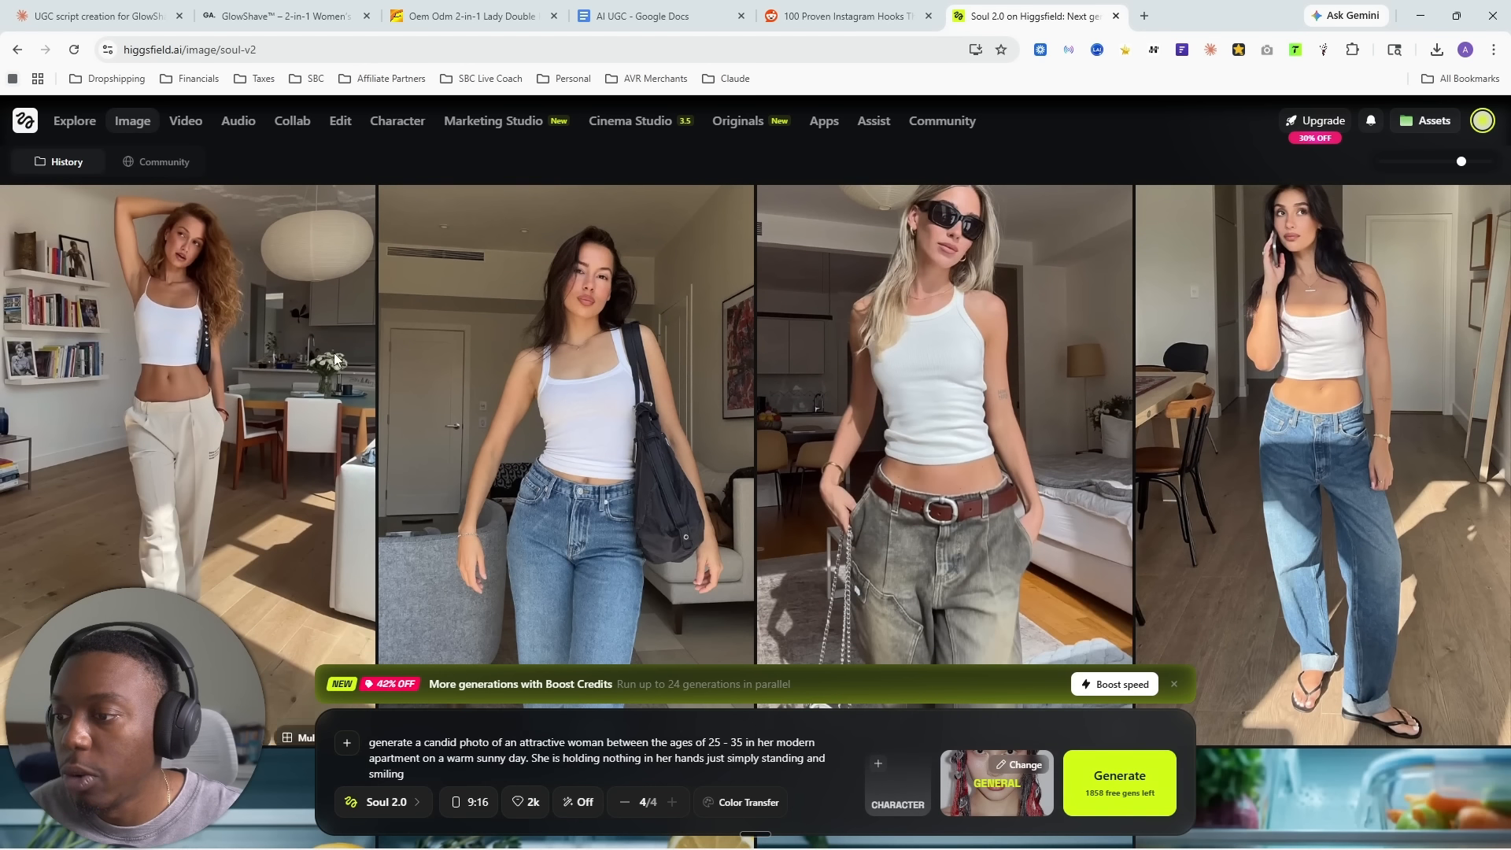
{"action": "scroll", "coordinate": [451, 383], "scroll_direction": "down", "scroll_amount": 8}
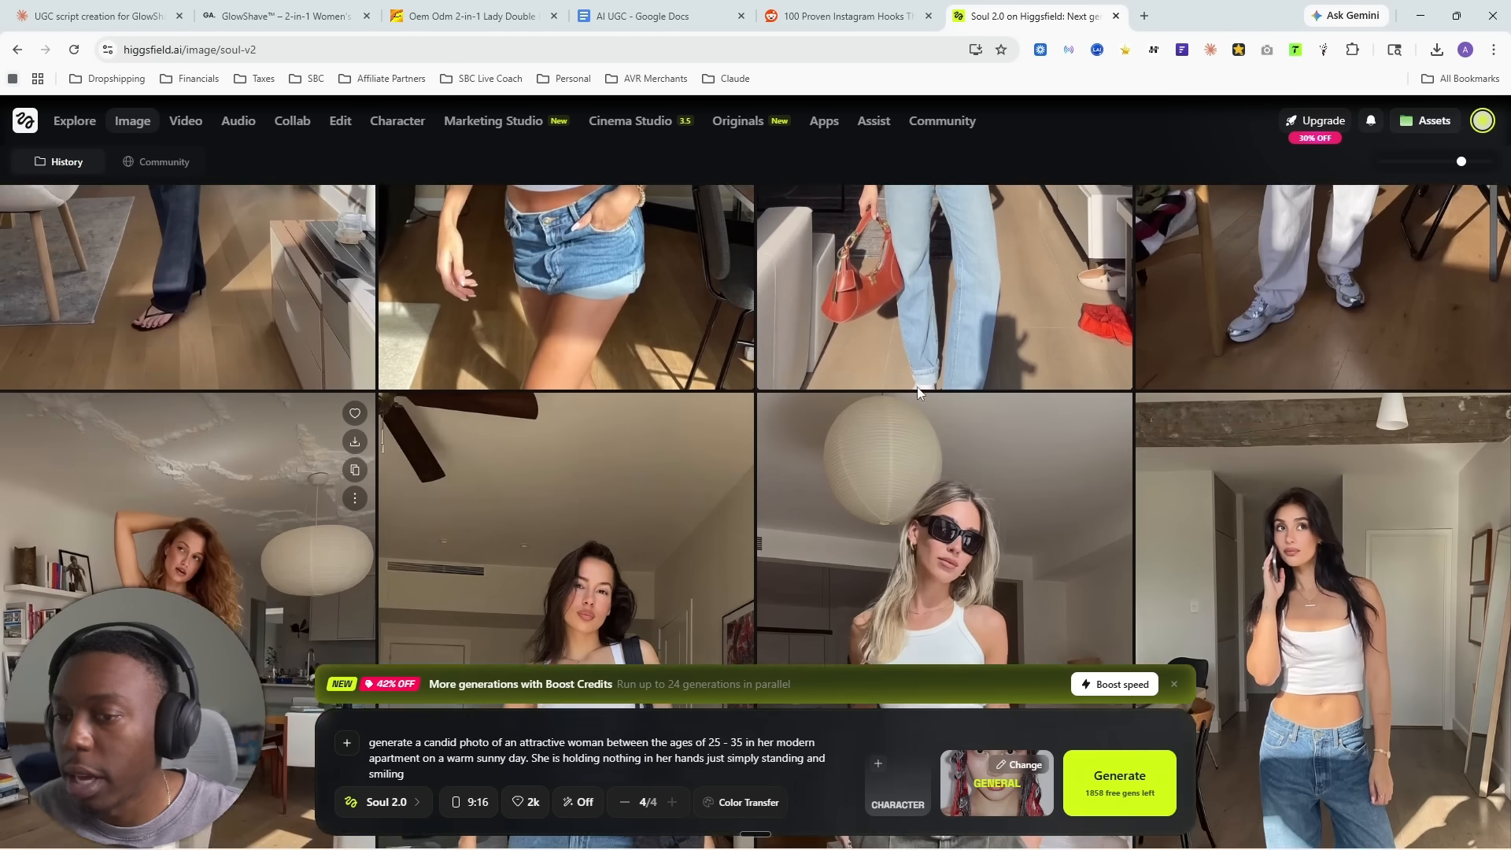
- Go back through the generated Higgsfield images to compare the candidates and download the chosen model image
{"action": "scroll", "coordinate": [1227, 420], "scroll_direction": "up", "scroll_amount": 6}
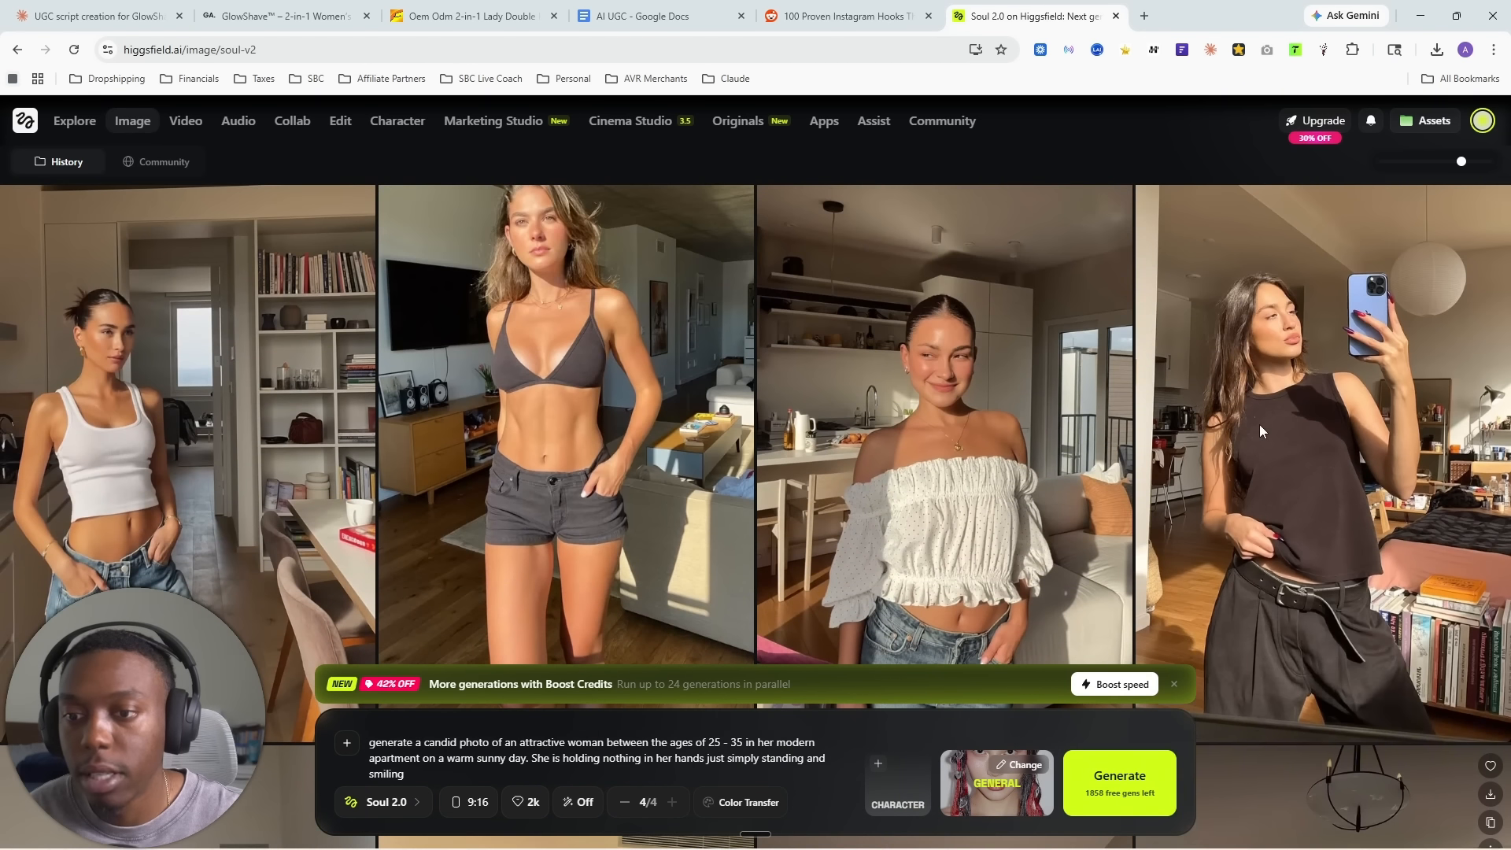
{"action": "scroll", "coordinate": [1273, 424], "scroll_direction": "up", "scroll_amount": 3}
{"action": "scroll", "coordinate": [1023, 409], "scroll_direction": "down", "scroll_amount": 3}
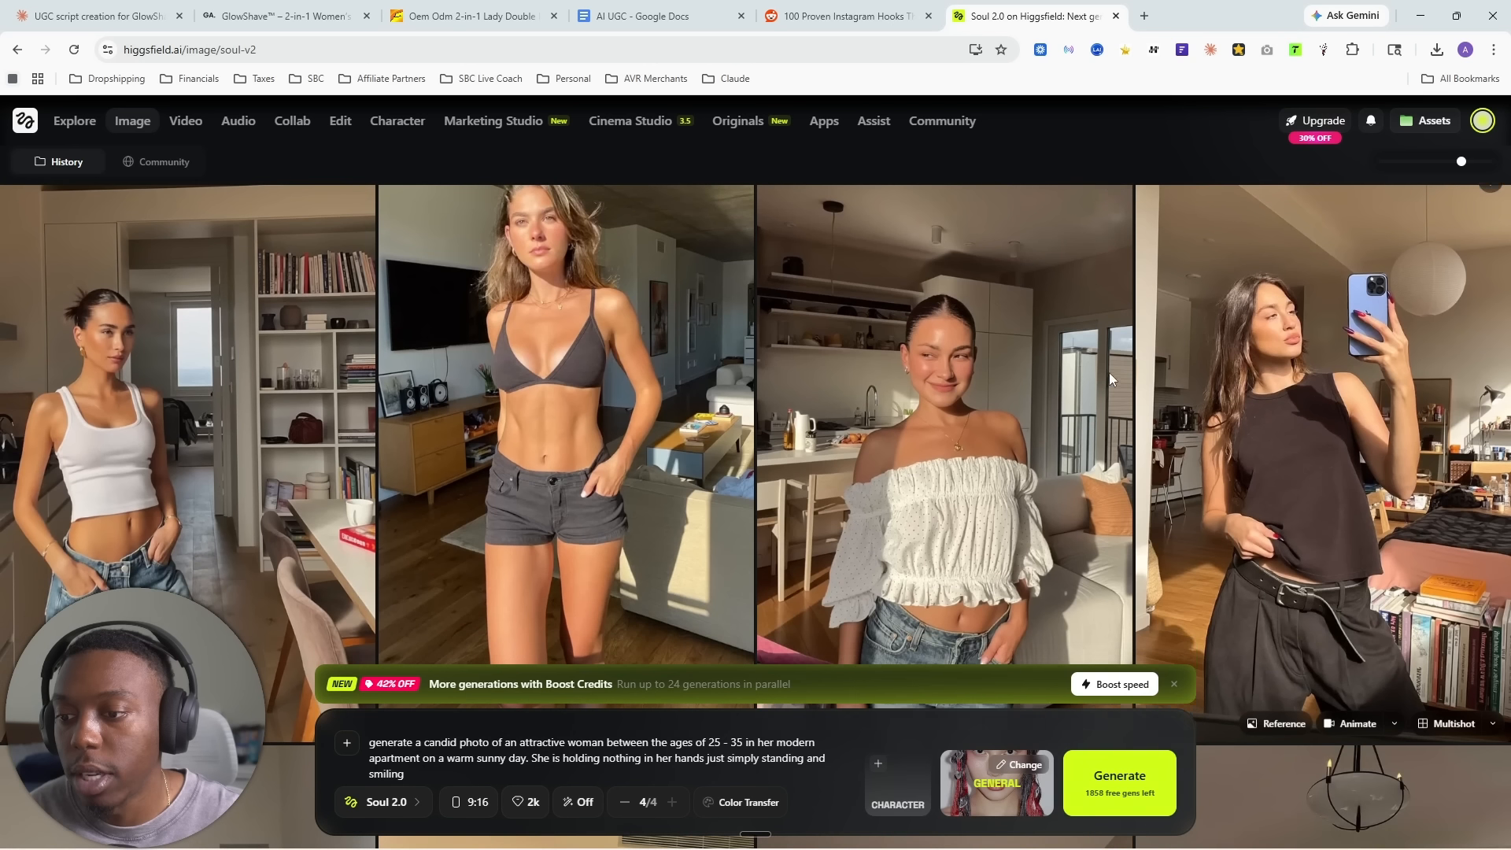
{"action": "scroll", "coordinate": [1343, 431], "scroll_direction": "up", "scroll_amount": 4}
{"action": "scroll", "coordinate": [1353, 429], "scroll_direction": "up", "scroll_amount": 4}
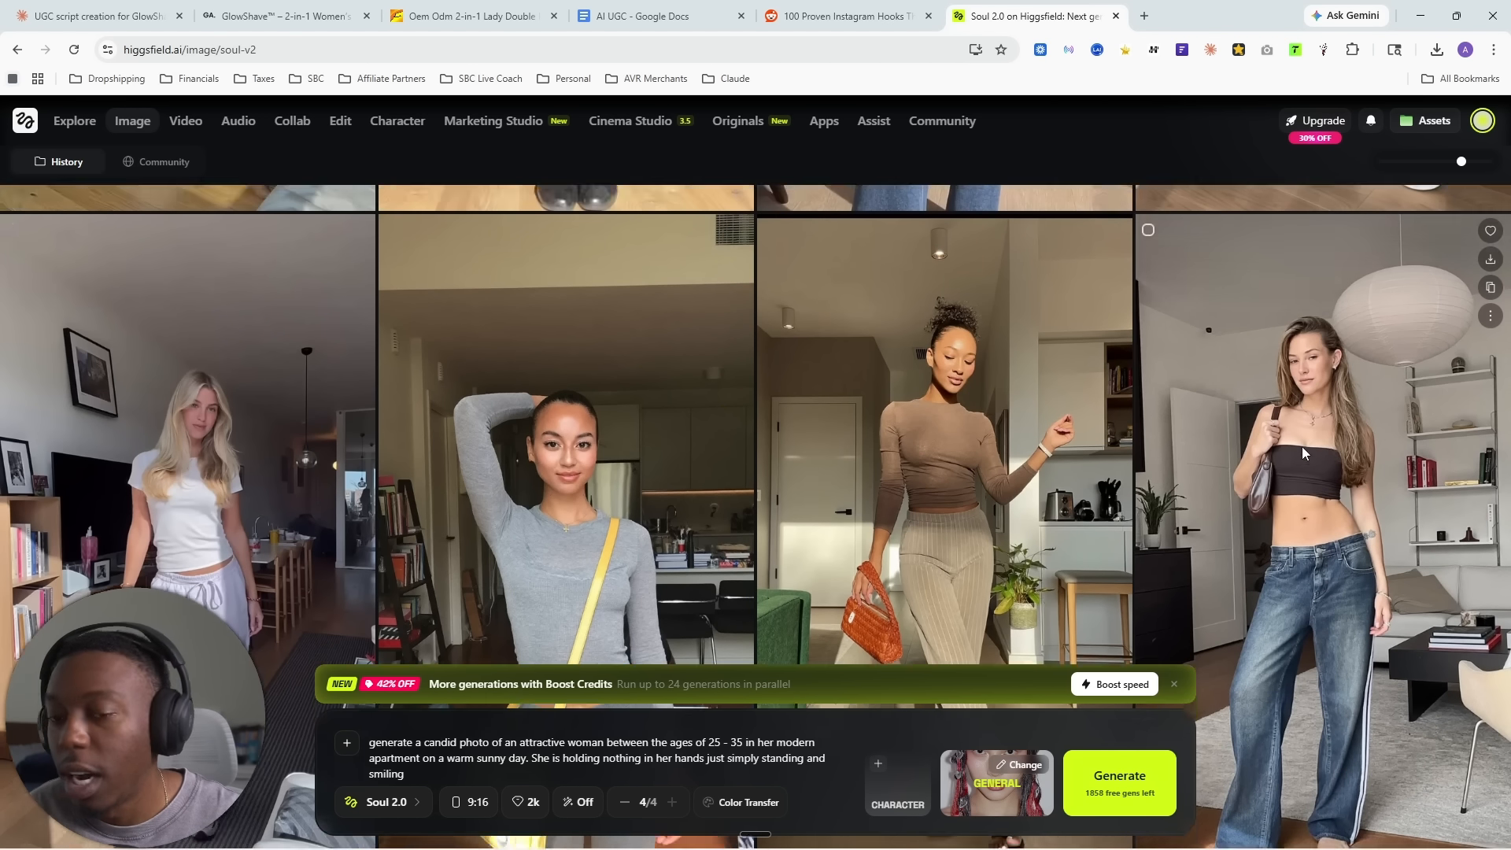
{"action": "scroll", "coordinate": [1307, 448], "scroll_direction": "up", "scroll_amount": 5}
{"action": "scroll", "coordinate": [1322, 484], "scroll_direction": "up", "scroll_amount": 3}
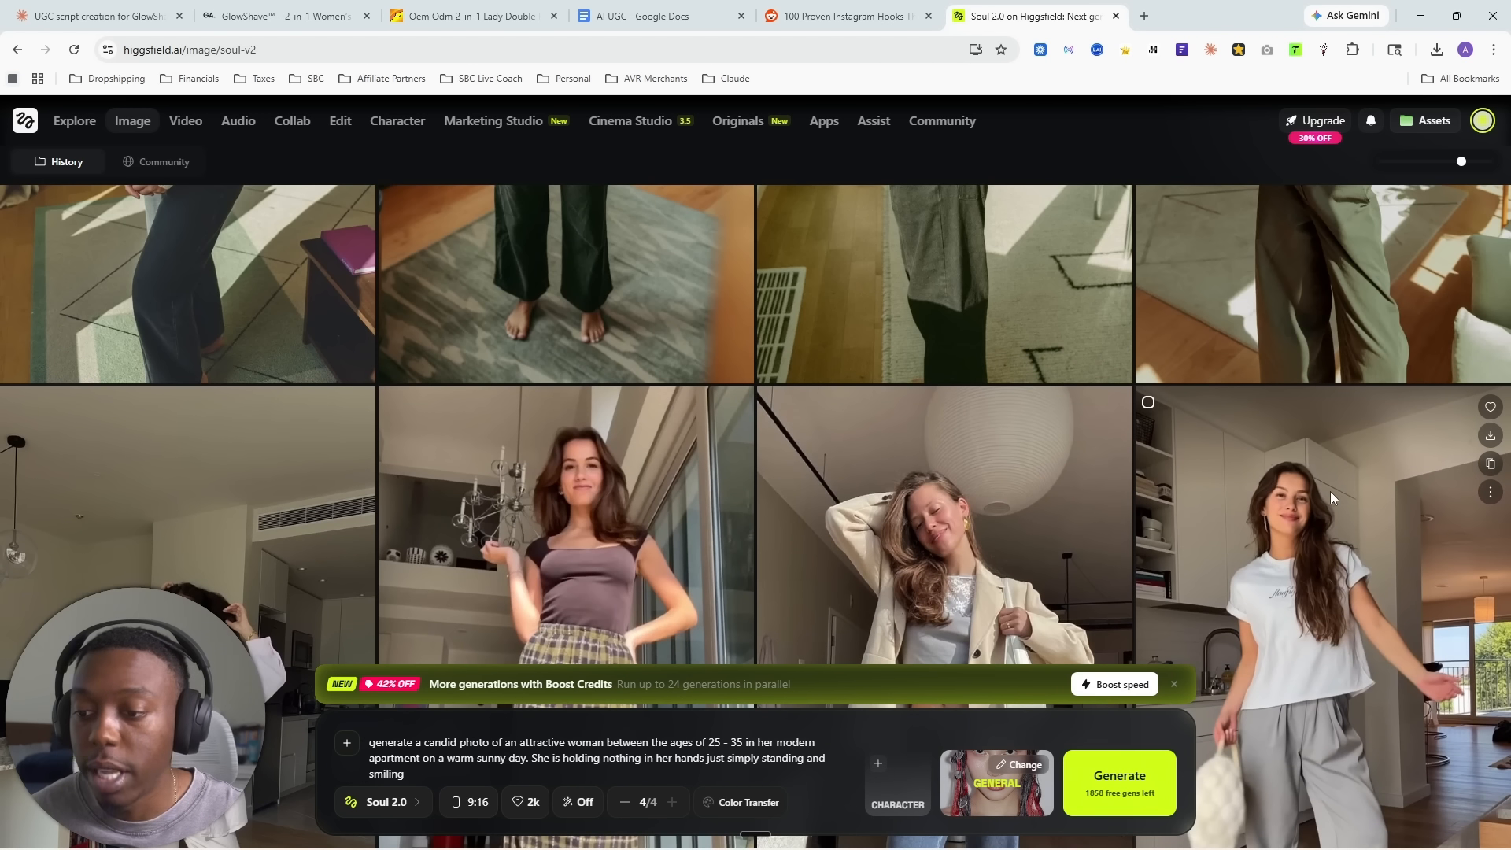
{"action": "scroll", "coordinate": [1338, 503], "scroll_direction": "down", "scroll_amount": 3}
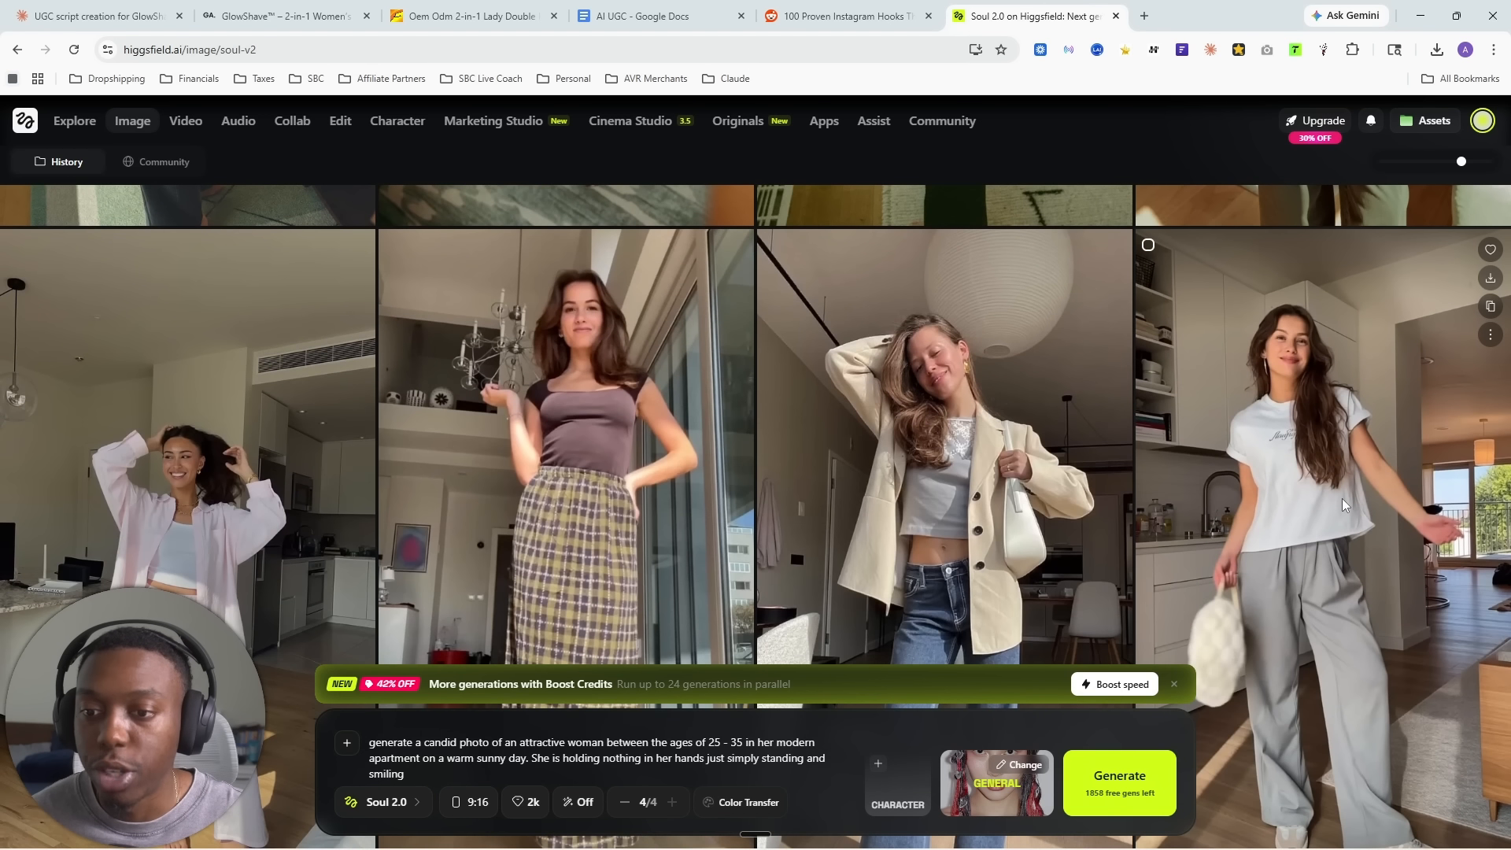
{"action": "scroll", "coordinate": [1342, 472], "scroll_direction": "down", "scroll_amount": 8}
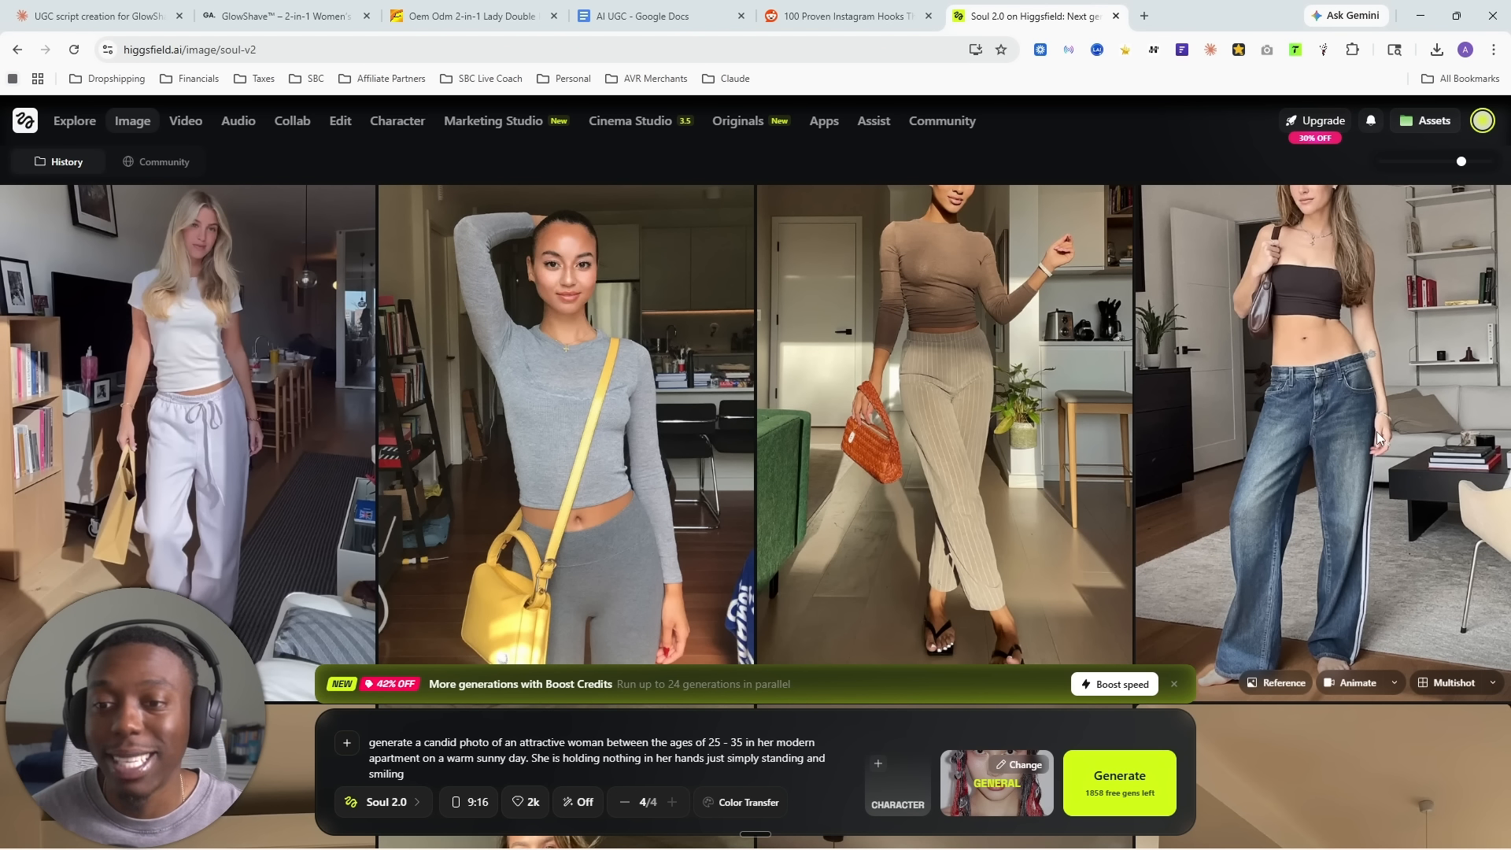
{"action": "scroll", "coordinate": [1355, 432], "scroll_direction": "up", "scroll_amount": 2}
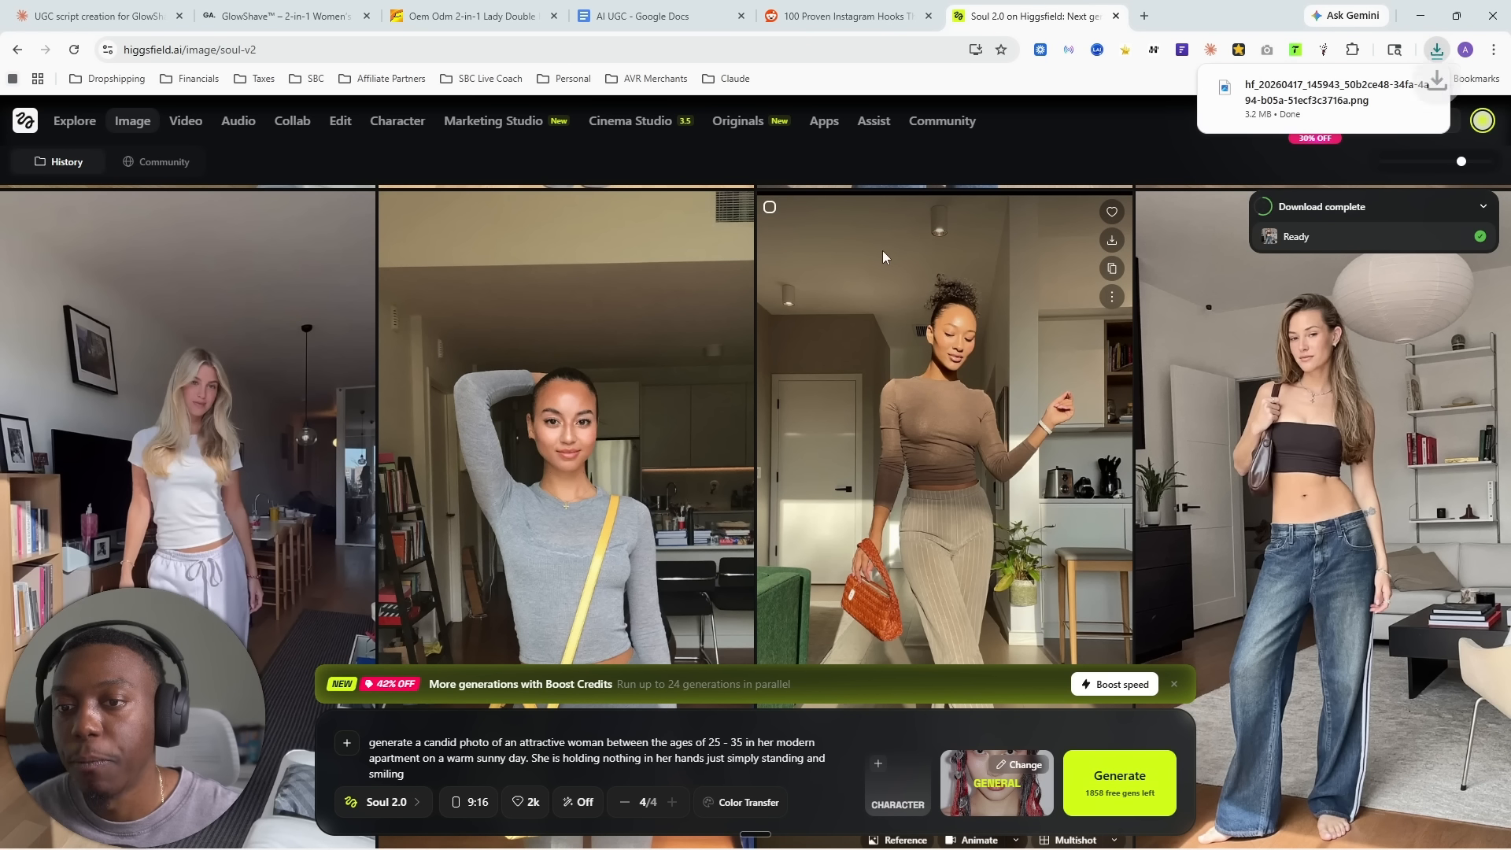
- Return to the Claude chat and read the generated GlowShave script, its structure breakdown, tone notes and follow-up questions
{"action": "left_click", "coordinate": [99, 16]}
{"action": "scroll", "coordinate": [625, 419], "scroll_direction": "down", "scroll_amount": 7}
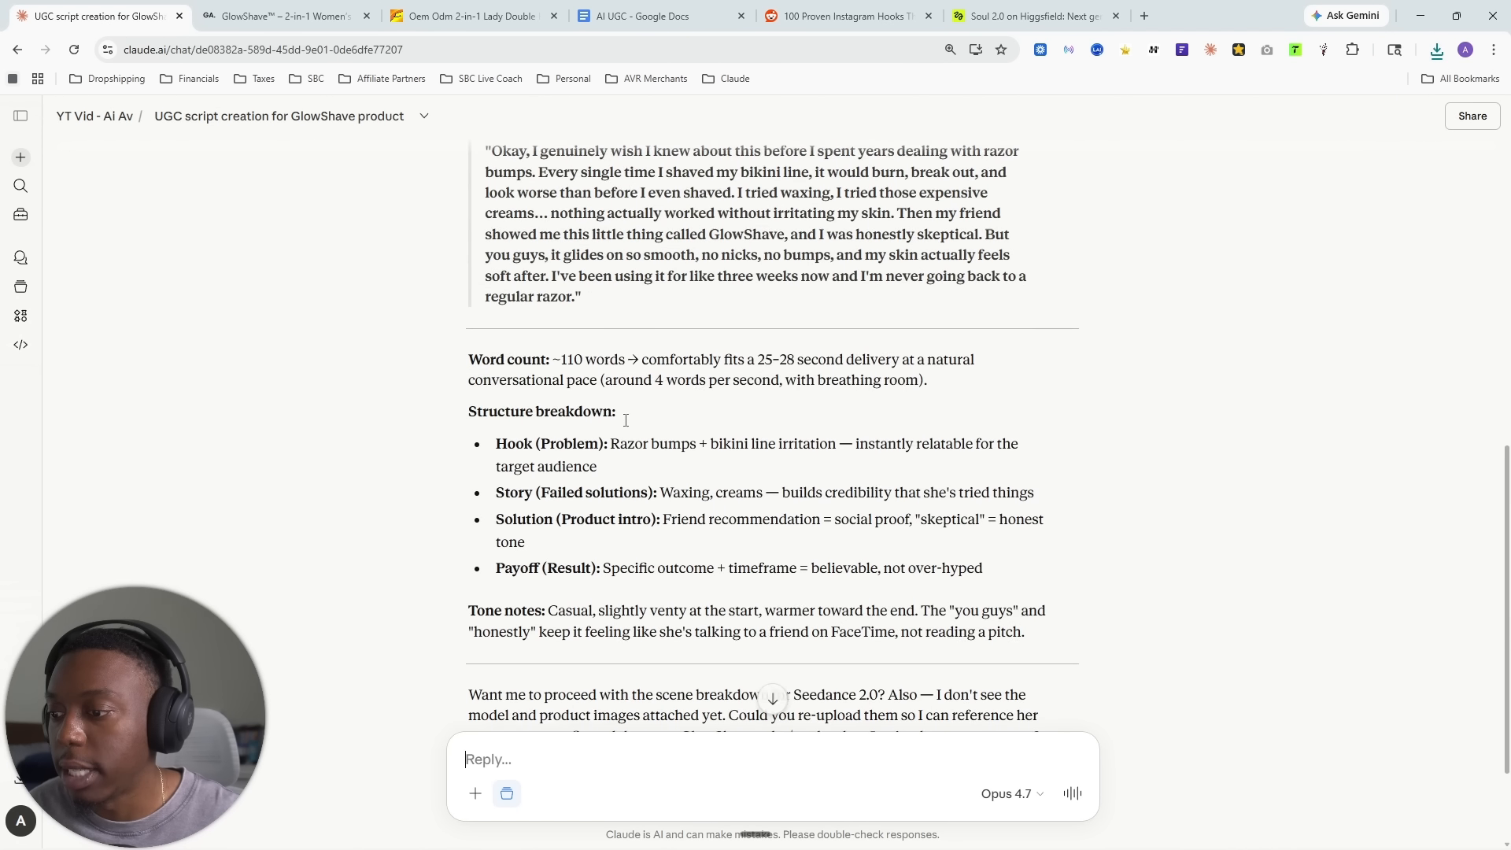
{"action": "scroll", "coordinate": [626, 419], "scroll_direction": "down", "scroll_amount": 3}
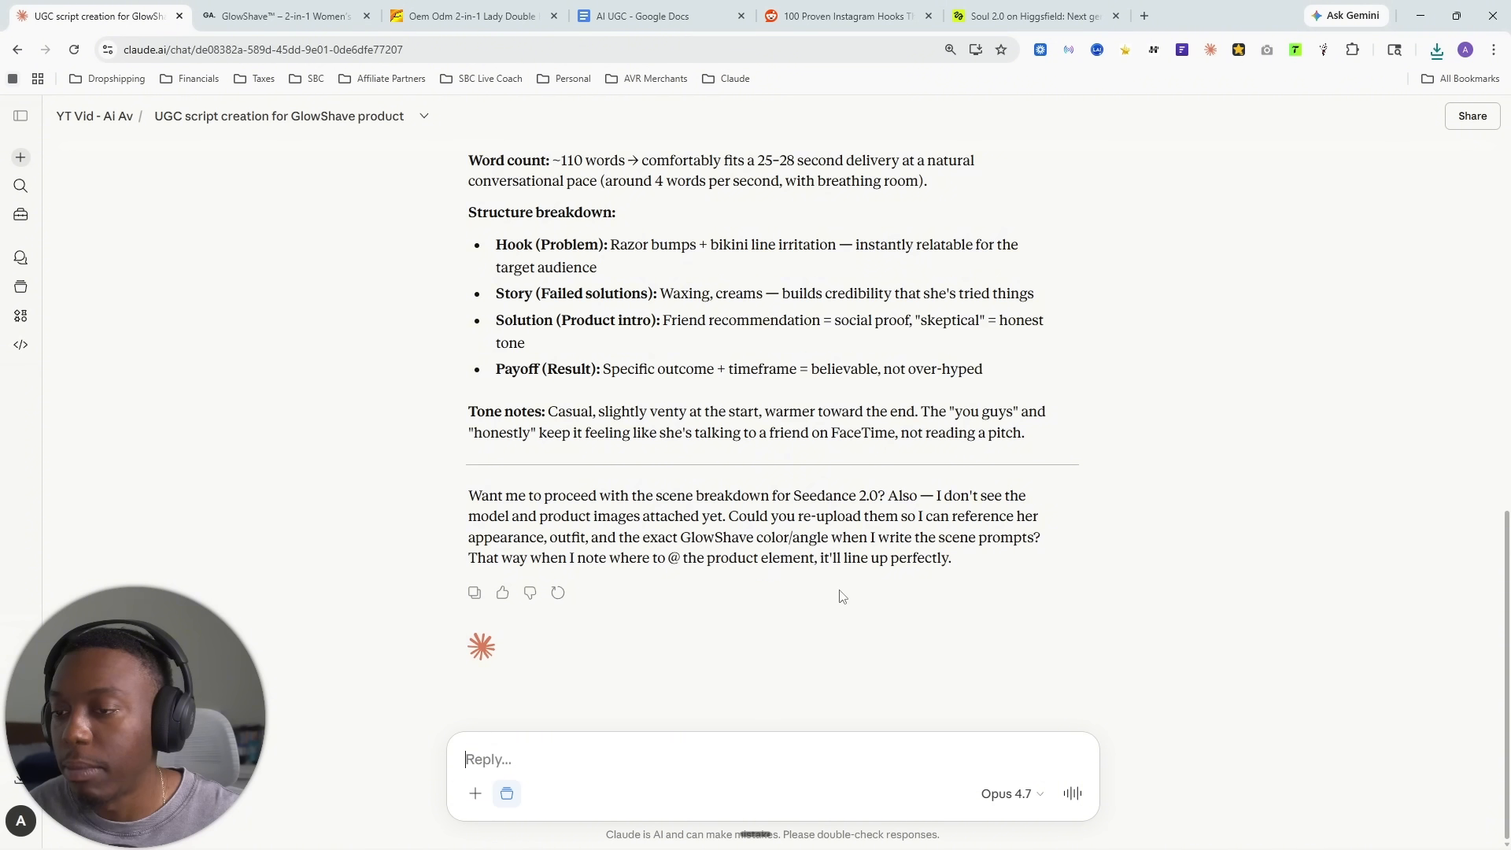
- Put the Website link in its own paragraph and resend the script prompt in the YT Vid - Ai Av project with the hook list, model and product images
{"action": "scroll", "coordinate": [841, 596], "scroll_direction": "up", "scroll_amount": 6}
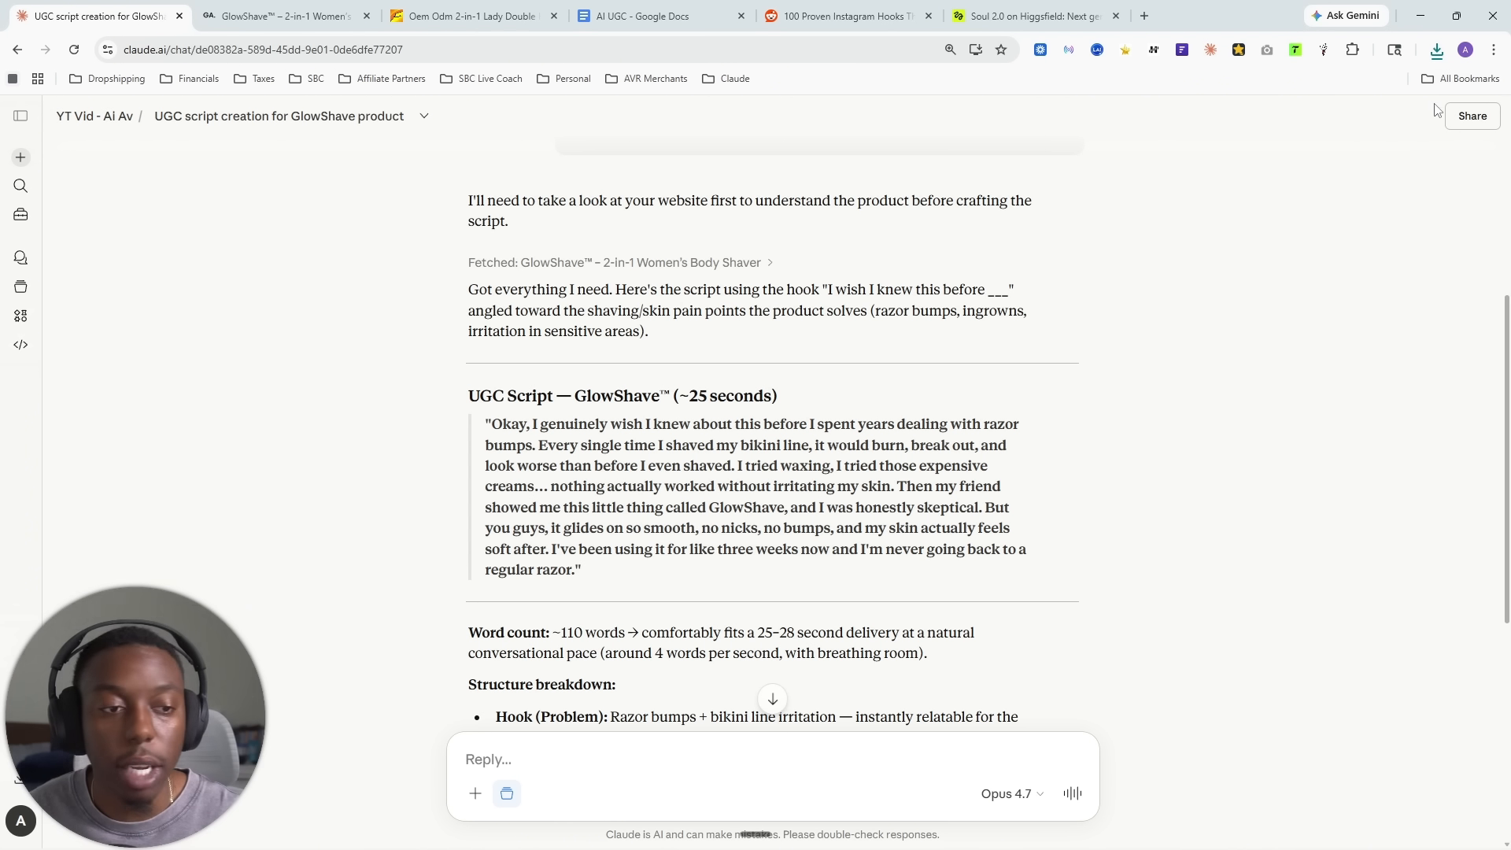
{"action": "scroll", "coordinate": [1073, 346], "scroll_direction": "up", "scroll_amount": 4}
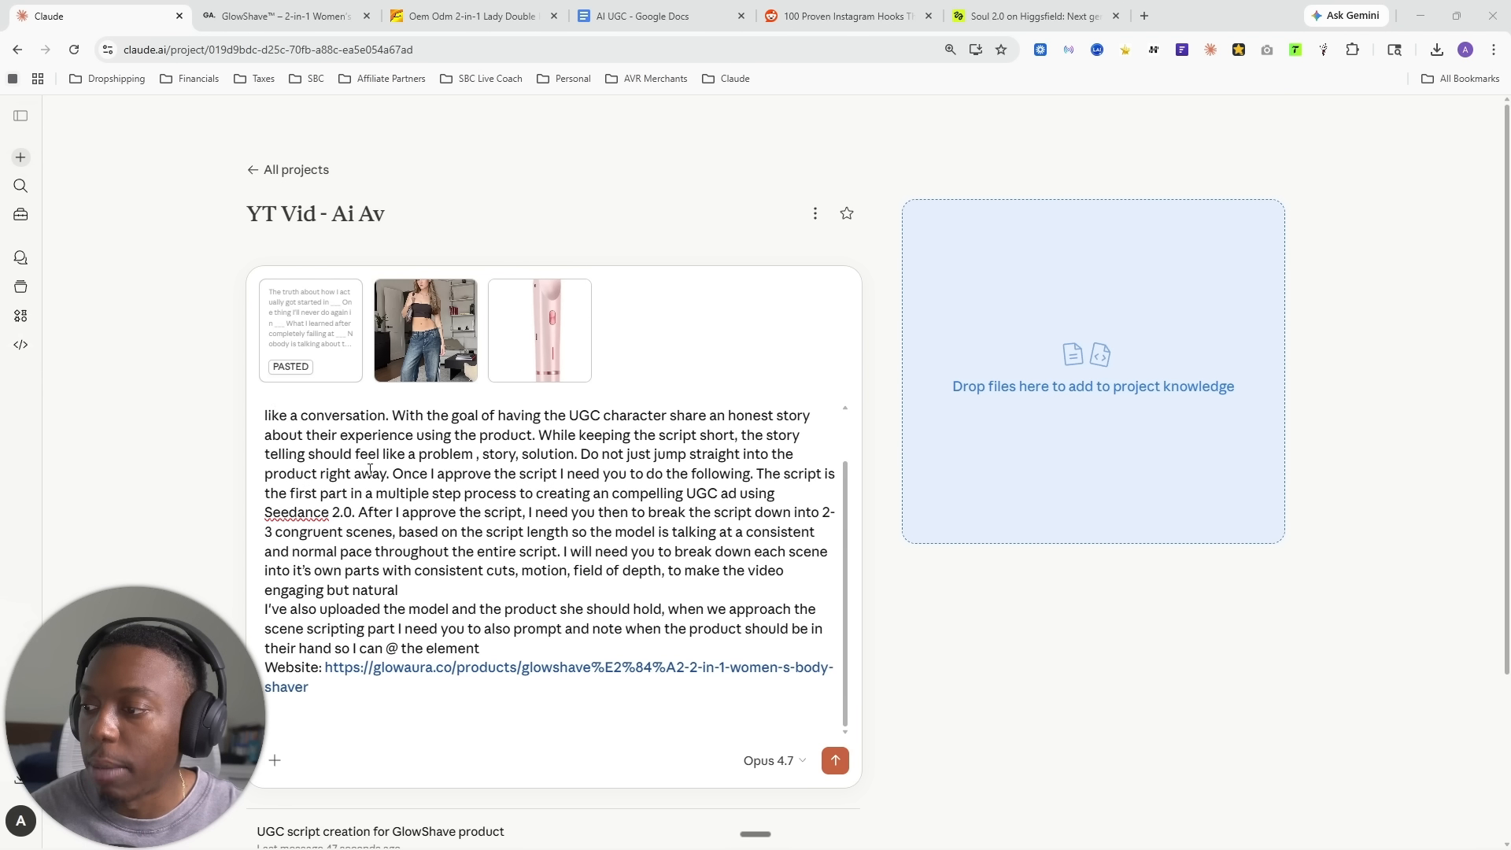
{"action": "scroll", "coordinate": [370, 469], "scroll_direction": "up", "scroll_amount": 2}
{"action": "scroll", "coordinate": [352, 553], "scroll_direction": "down", "scroll_amount": 2}
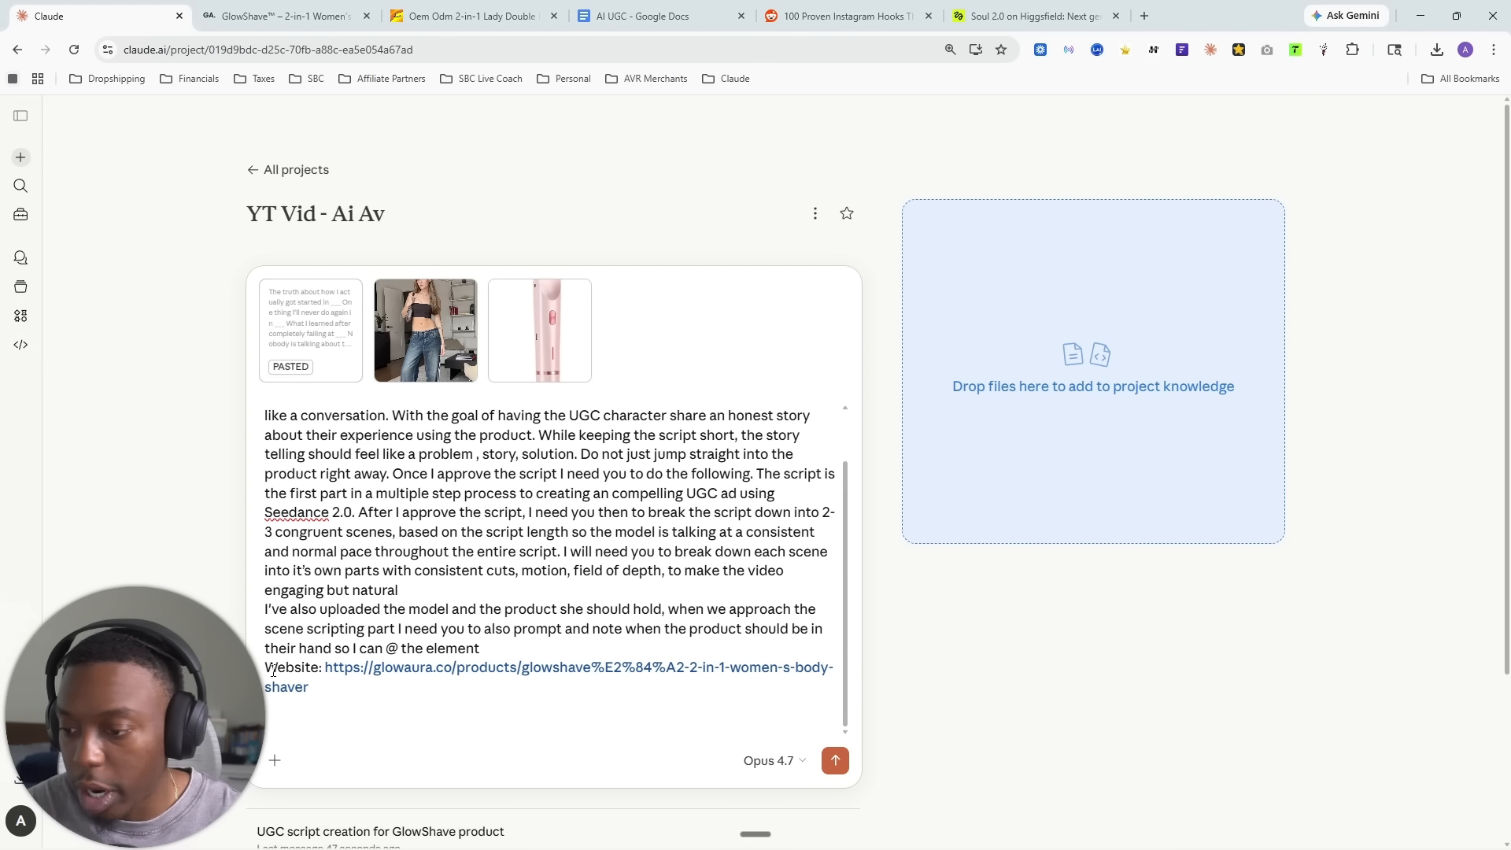
{"action": "left_click", "coordinate": [273, 671]}
{"action": "key", "text": "shift+Return"}
{"action": "key", "text": "Return"}
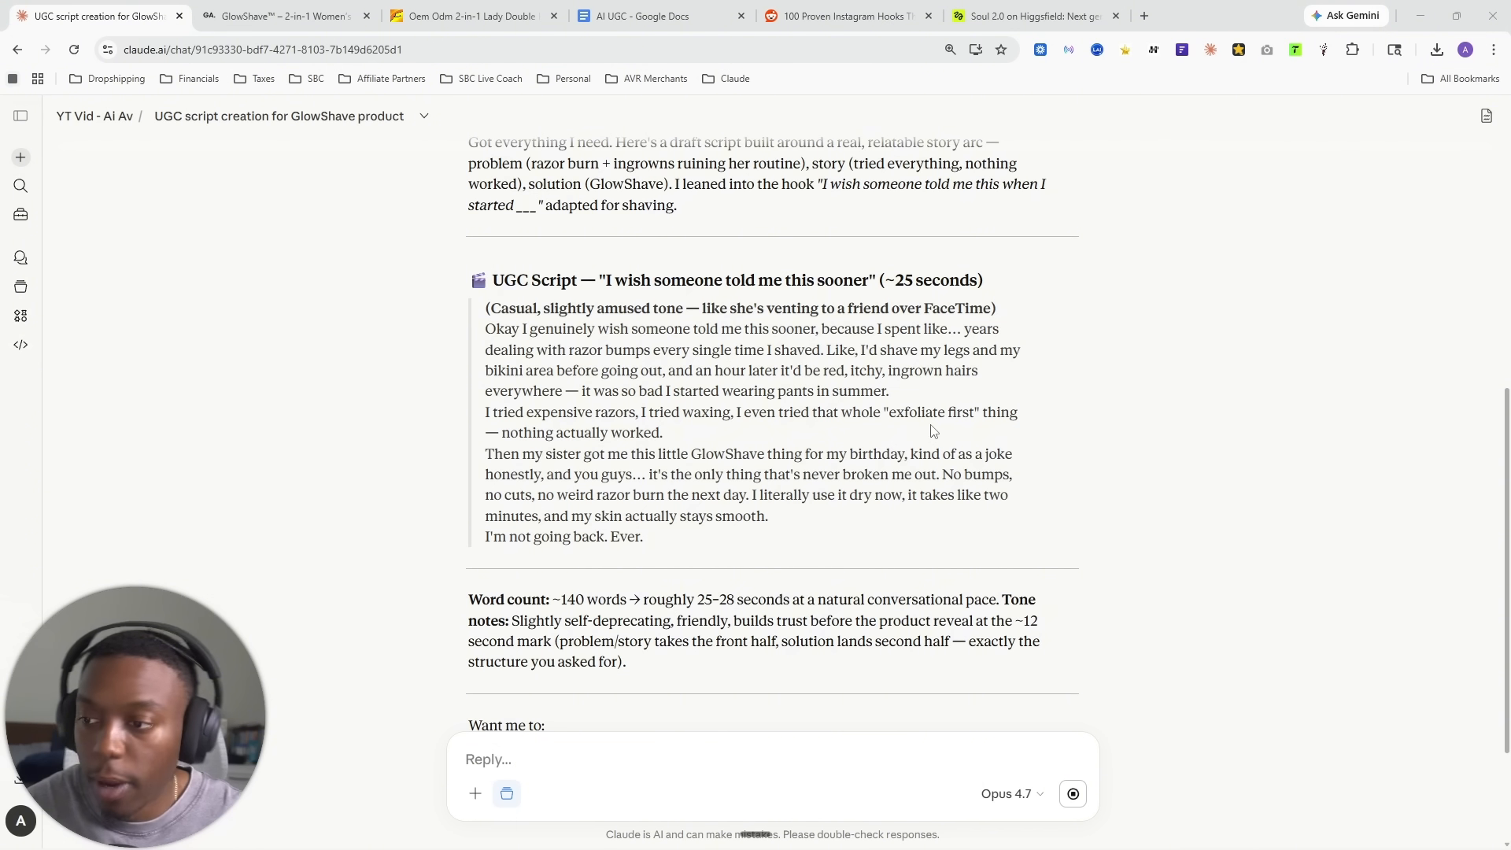
- Read through the new GlowShave UGC script, along with its word count, tone notes and the options for approving or tweaking it
{"action": "left_click_drag", "start_coordinate": [499, 334], "coordinate": [744, 340]}
{"action": "left_click", "coordinate": [902, 322]}
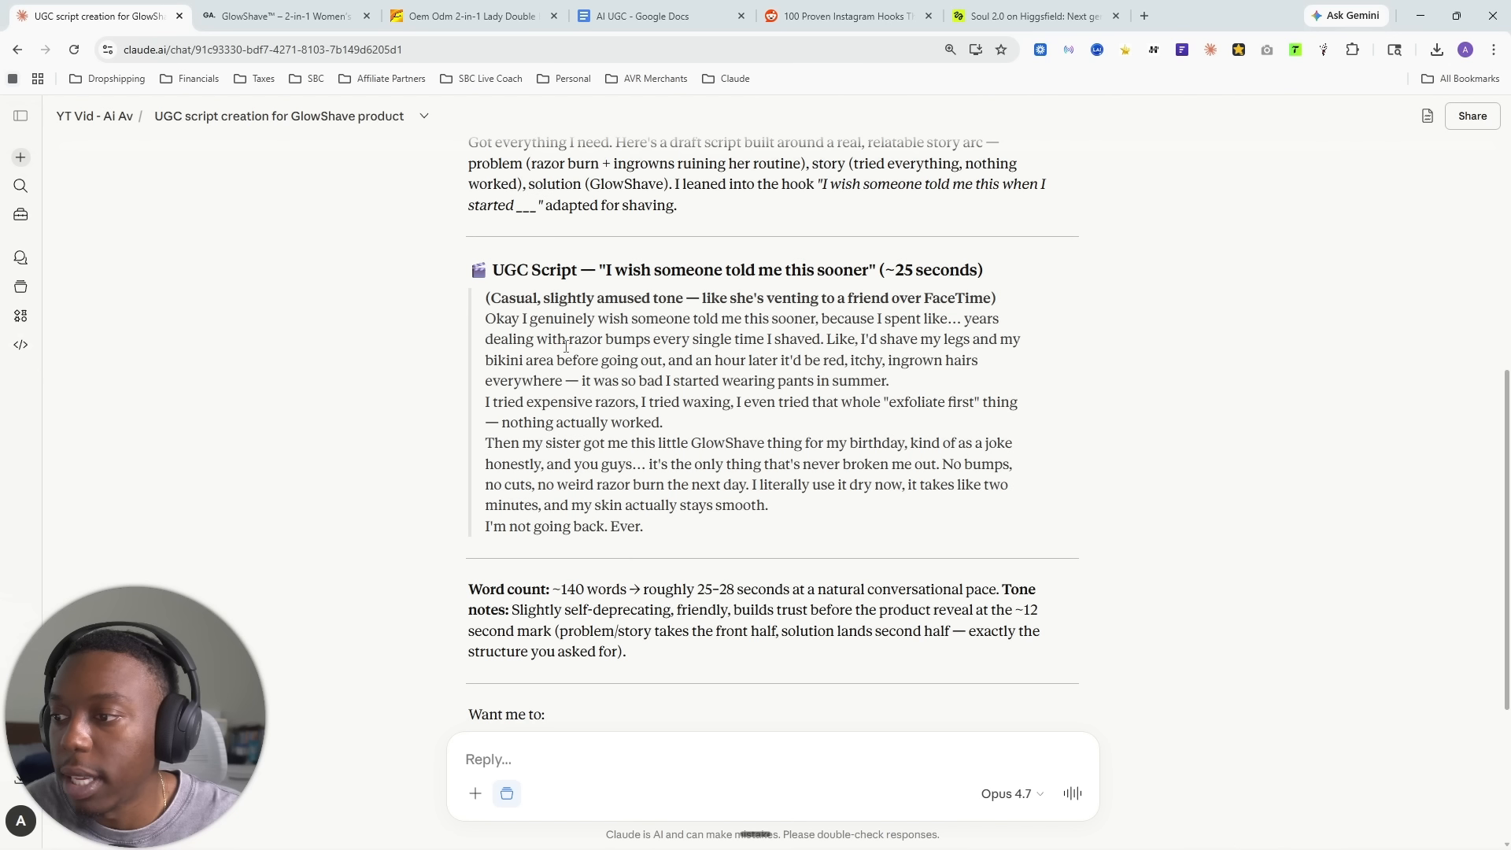
{"action": "left_click_drag", "start_coordinate": [586, 340], "coordinate": [651, 533]}
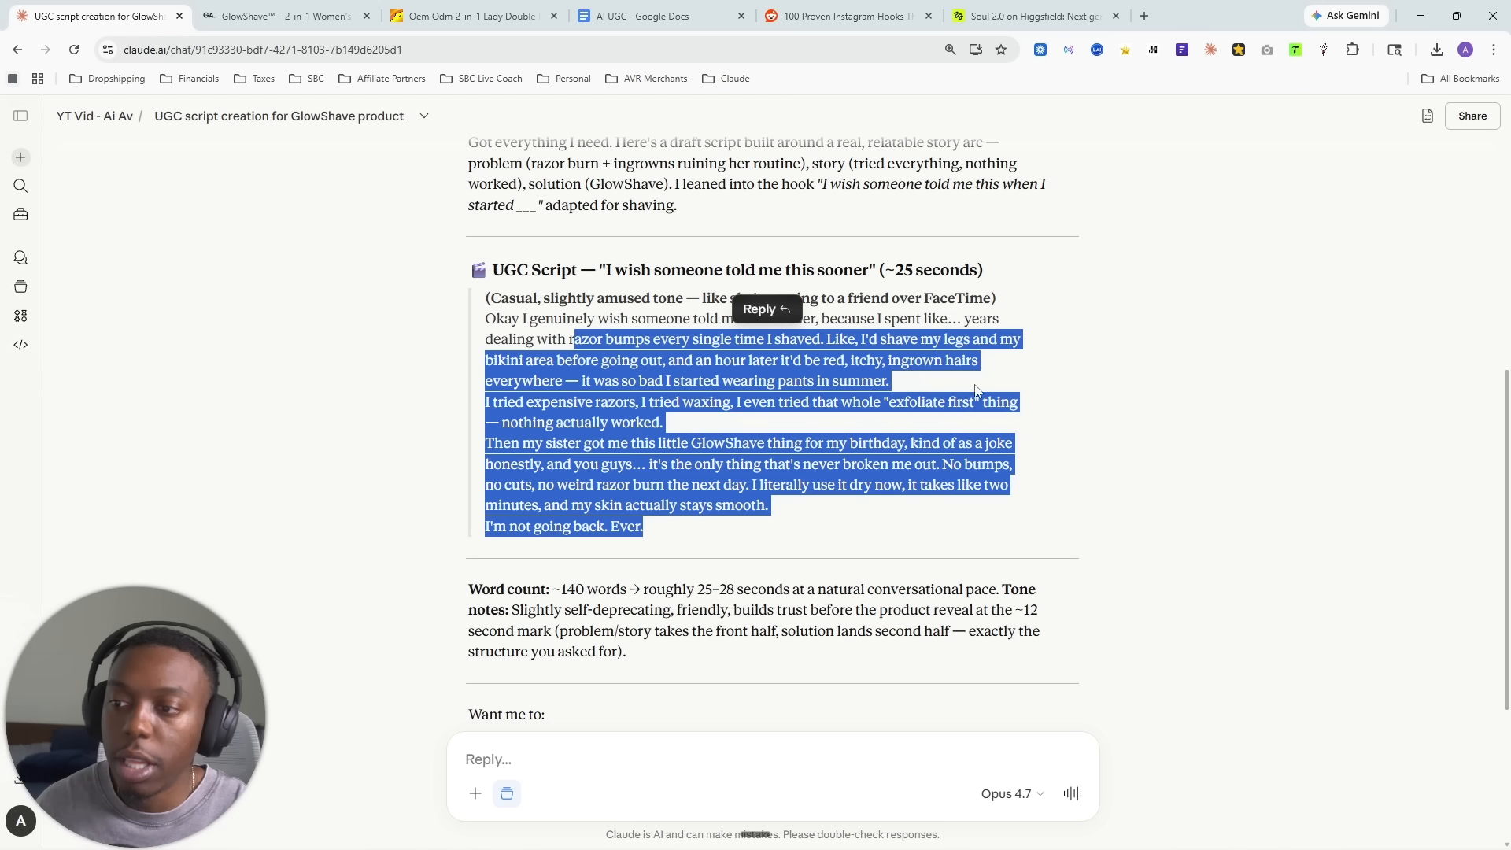
{"action": "left_click_drag", "start_coordinate": [997, 270], "coordinate": [855, 297]}
{"action": "left_click_drag", "start_coordinate": [755, 525], "coordinate": [508, 323]}
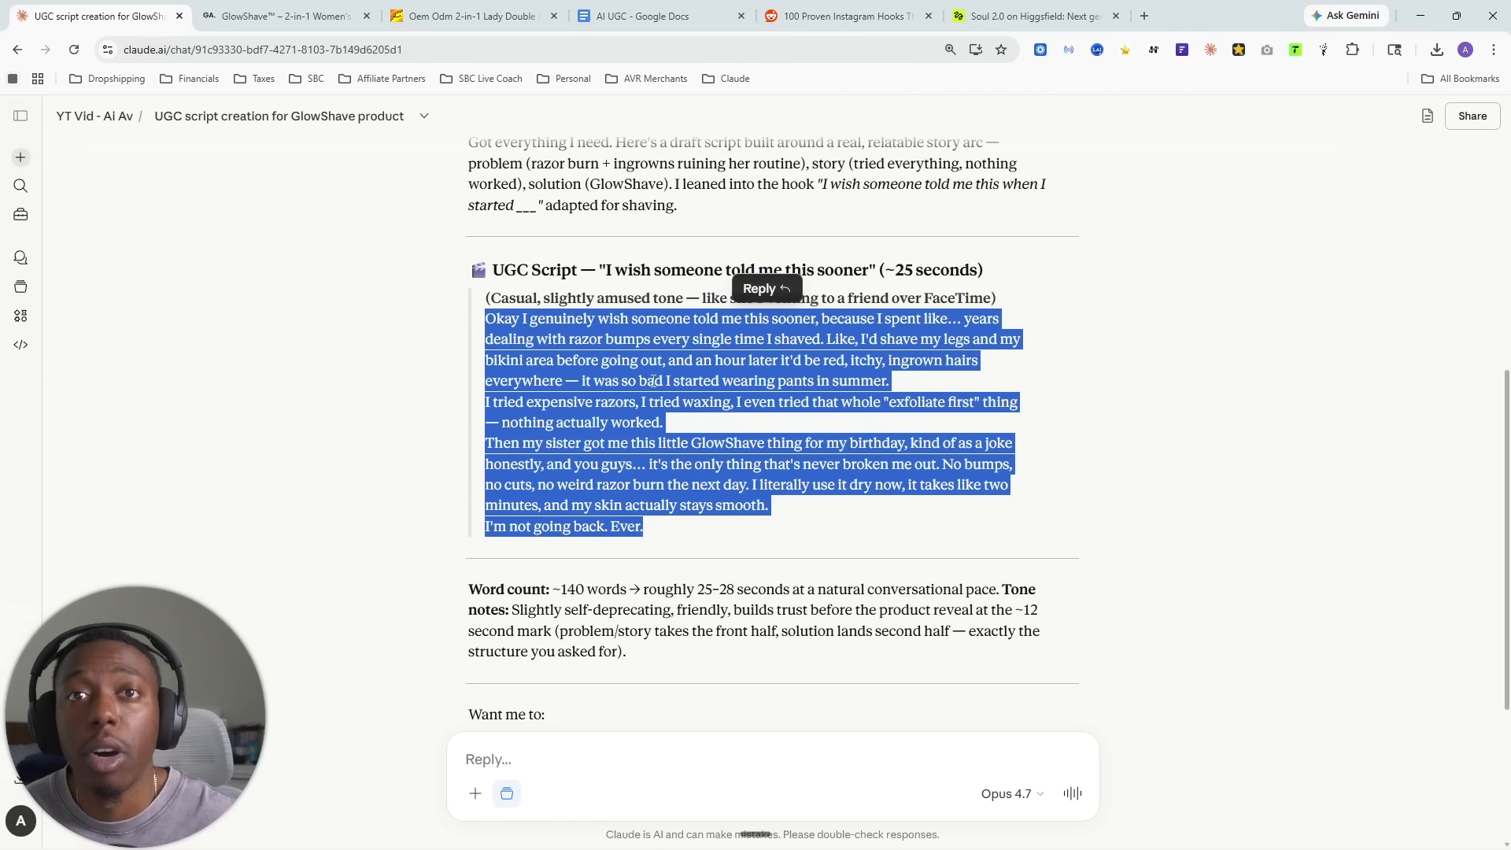
{"action": "left_click", "coordinate": [717, 411]}
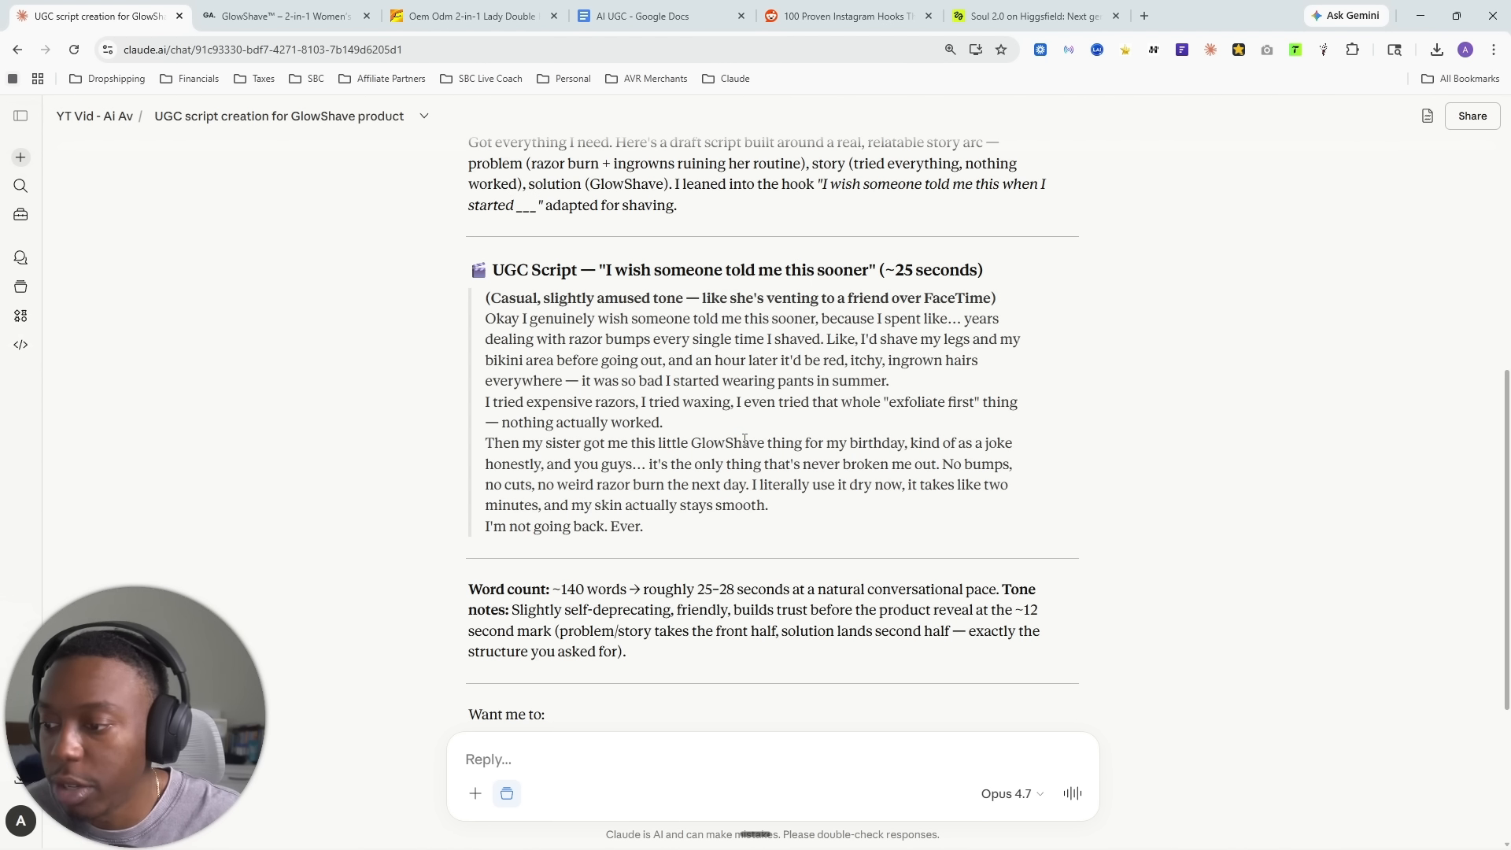
{"action": "scroll", "coordinate": [756, 442], "scroll_direction": "down", "scroll_amount": 3}
{"action": "left_click_drag", "start_coordinate": [647, 354], "coordinate": [887, 420]}
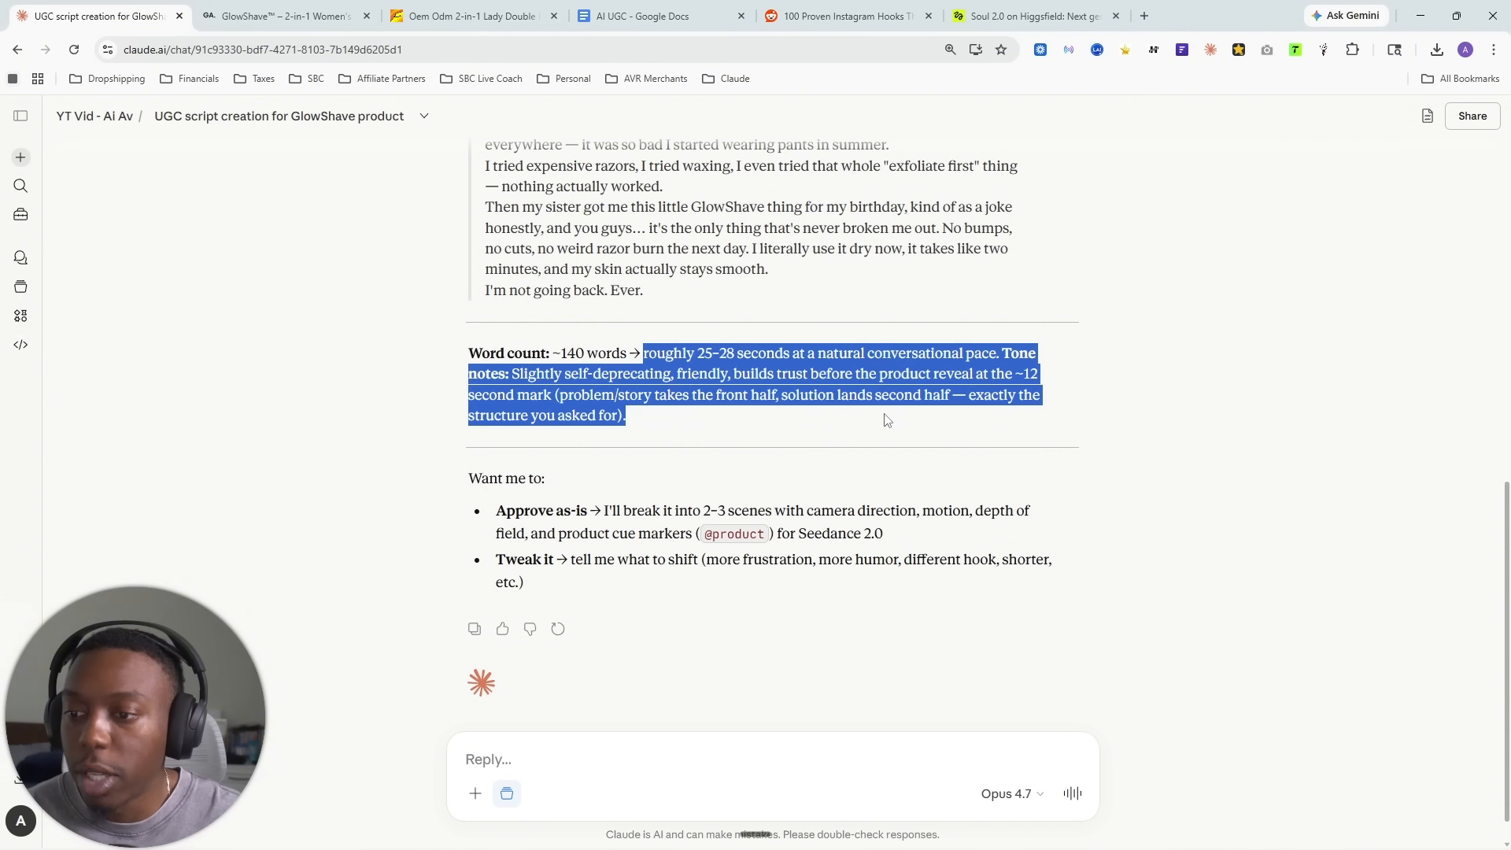
- Reply "next" to Claude to approve the script and request the scene breakdown
{"action": "left_click", "coordinate": [606, 754]}
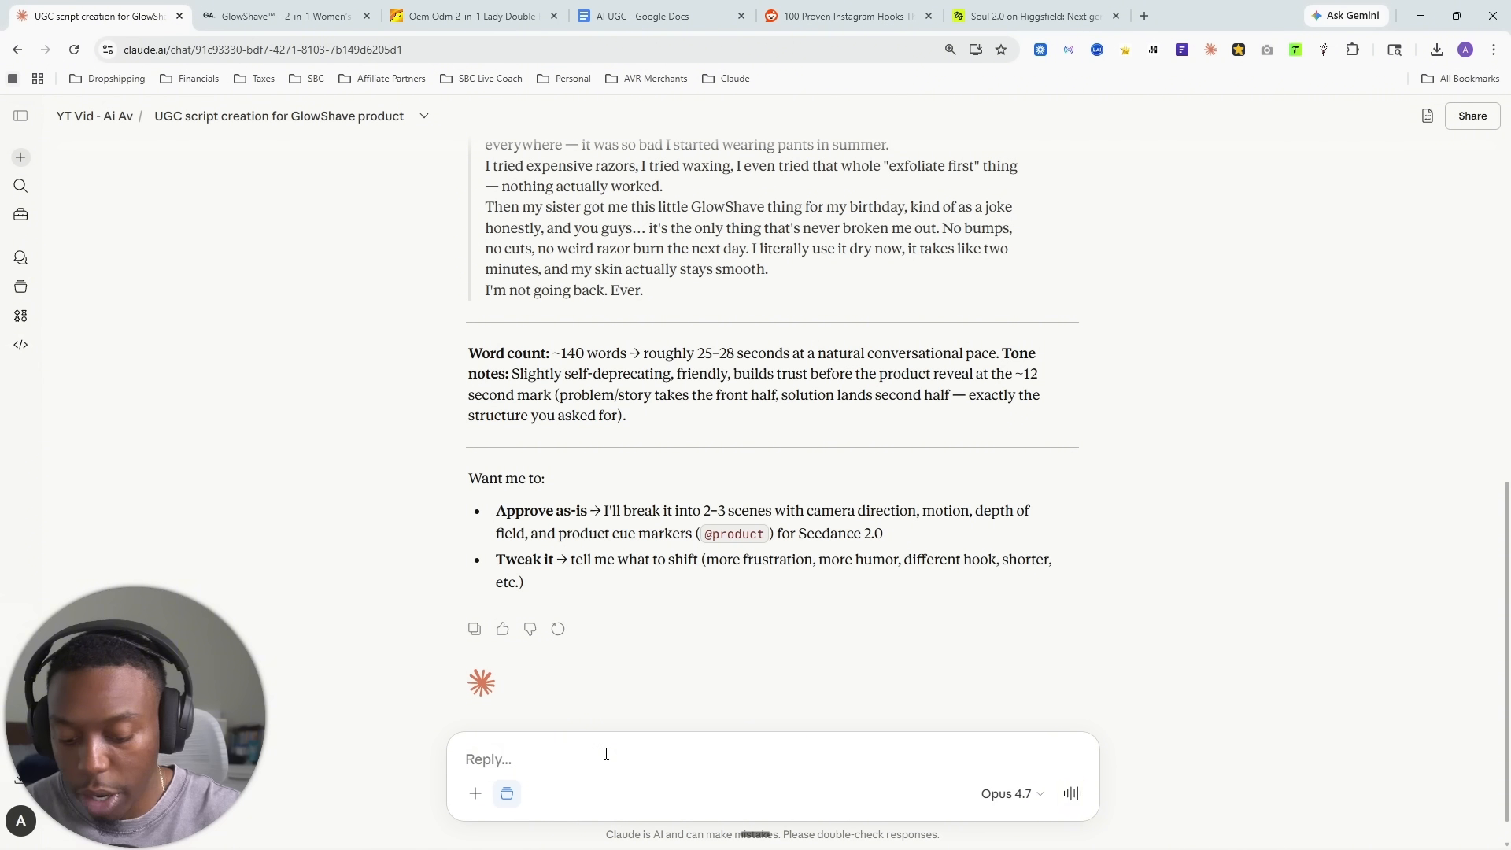
{"action": "type", "text": "app"}
{"action": "key", "text": "BackSpace"}
{"action": "key", "text": "BackSpace"}
{"action": "key", "text": "BackSpace"}
{"action": "type", "text": "next"}
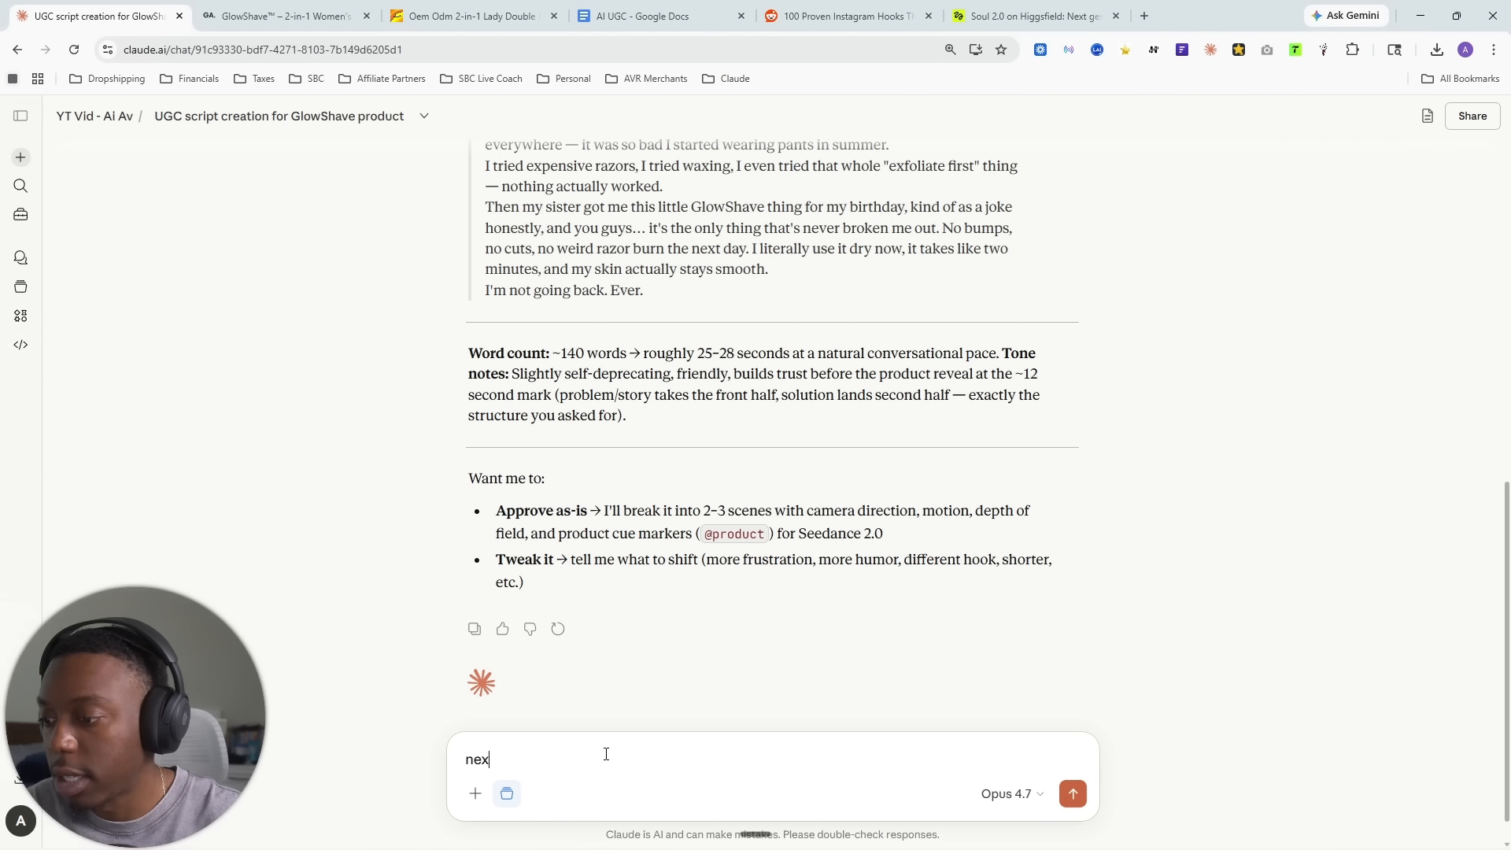
{"action": "key", "text": "Return"}
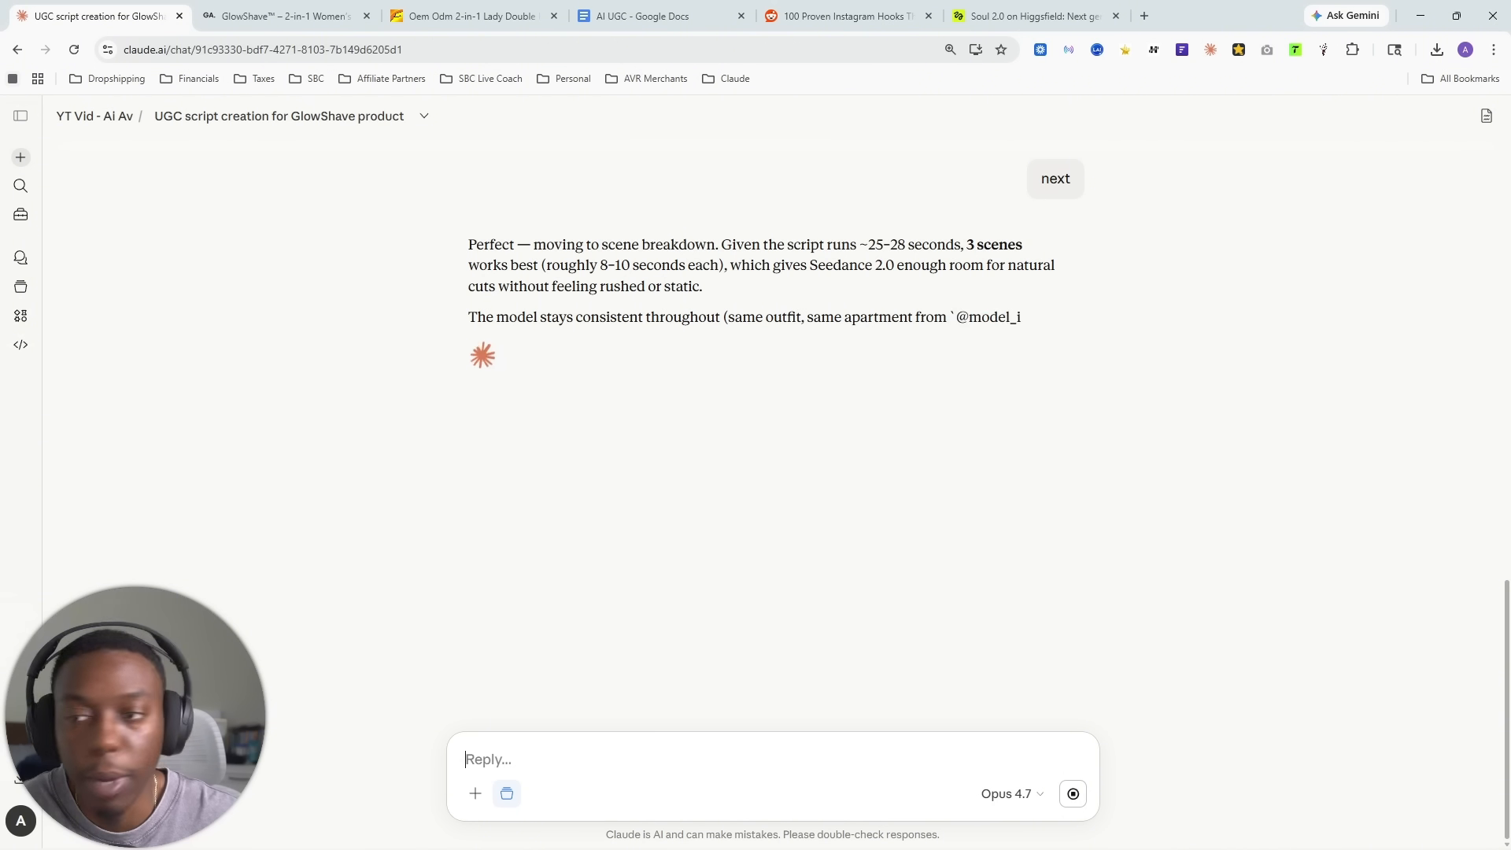
- Switch to Higgsfield, open video creation with the Seedance 2.0 model and remove the old reference image
{"action": "left_click", "coordinate": [1035, 16]}
{"action": "mouse_move", "coordinate": [170, 129]}
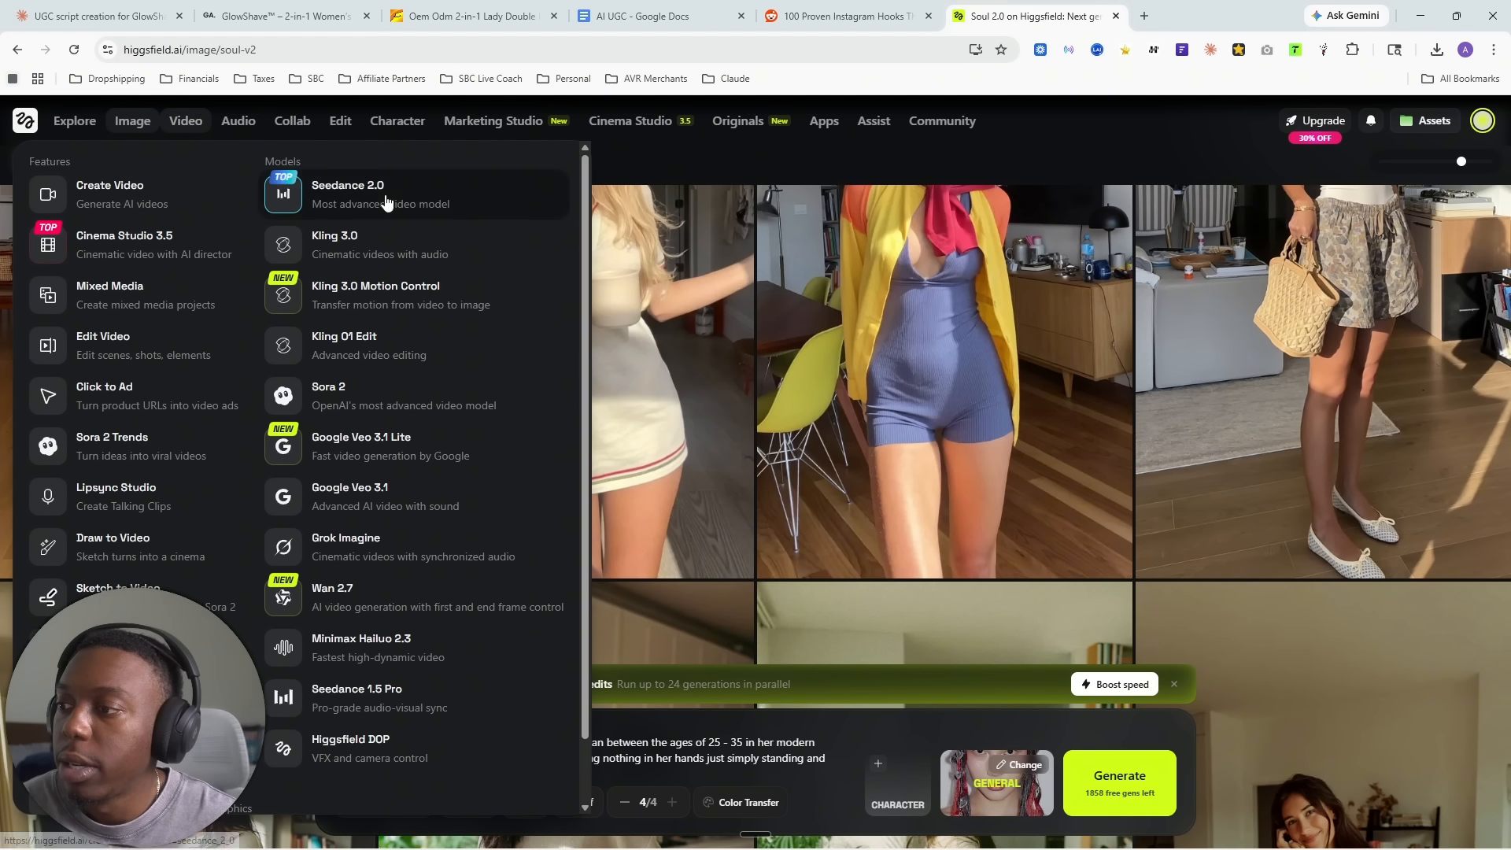
{"action": "left_click", "coordinate": [701, 561]}
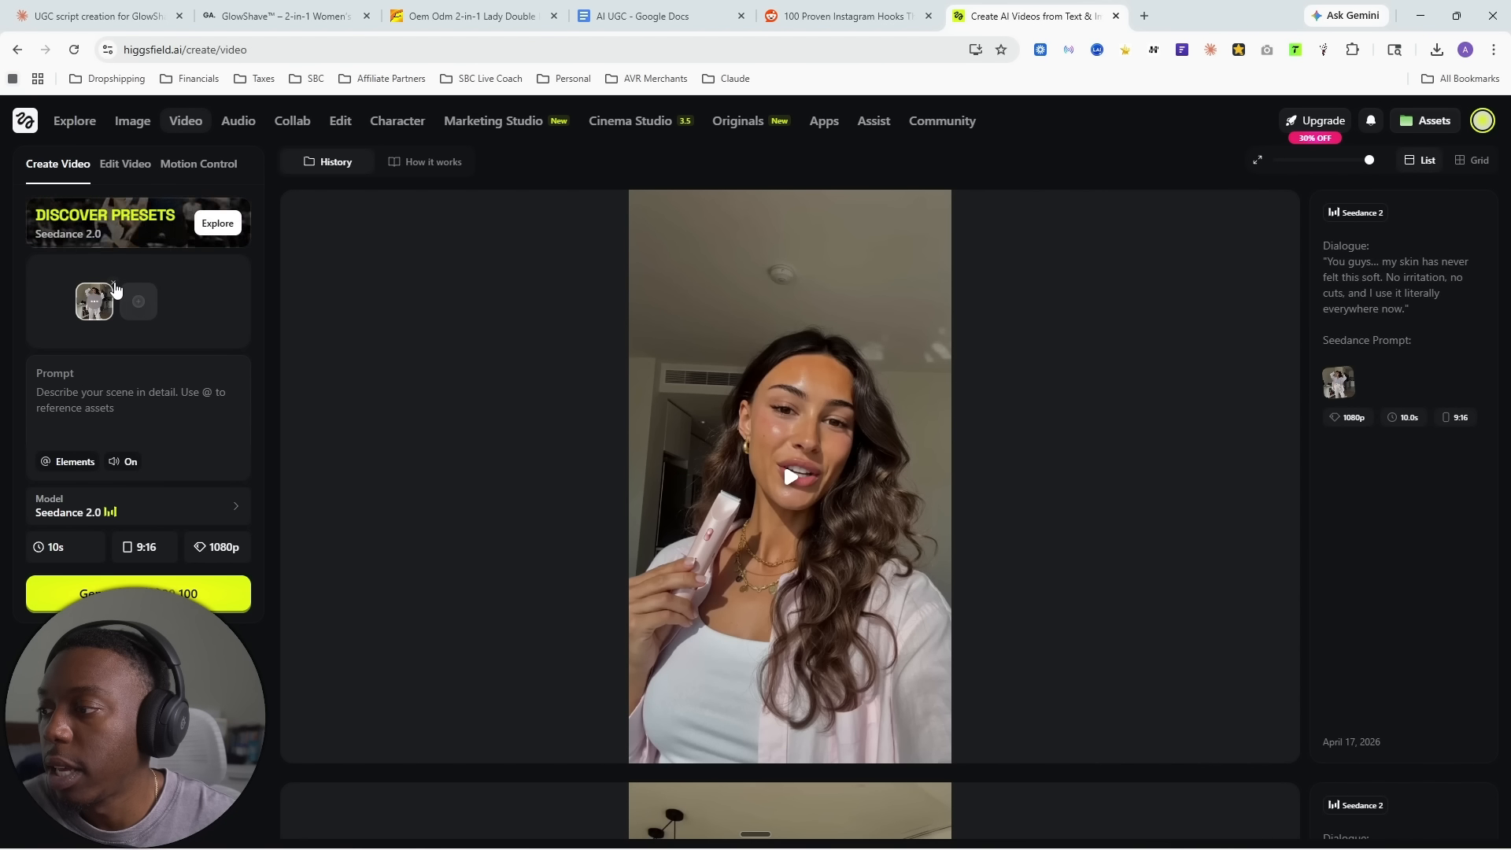
{"action": "left_click", "coordinate": [114, 288]}
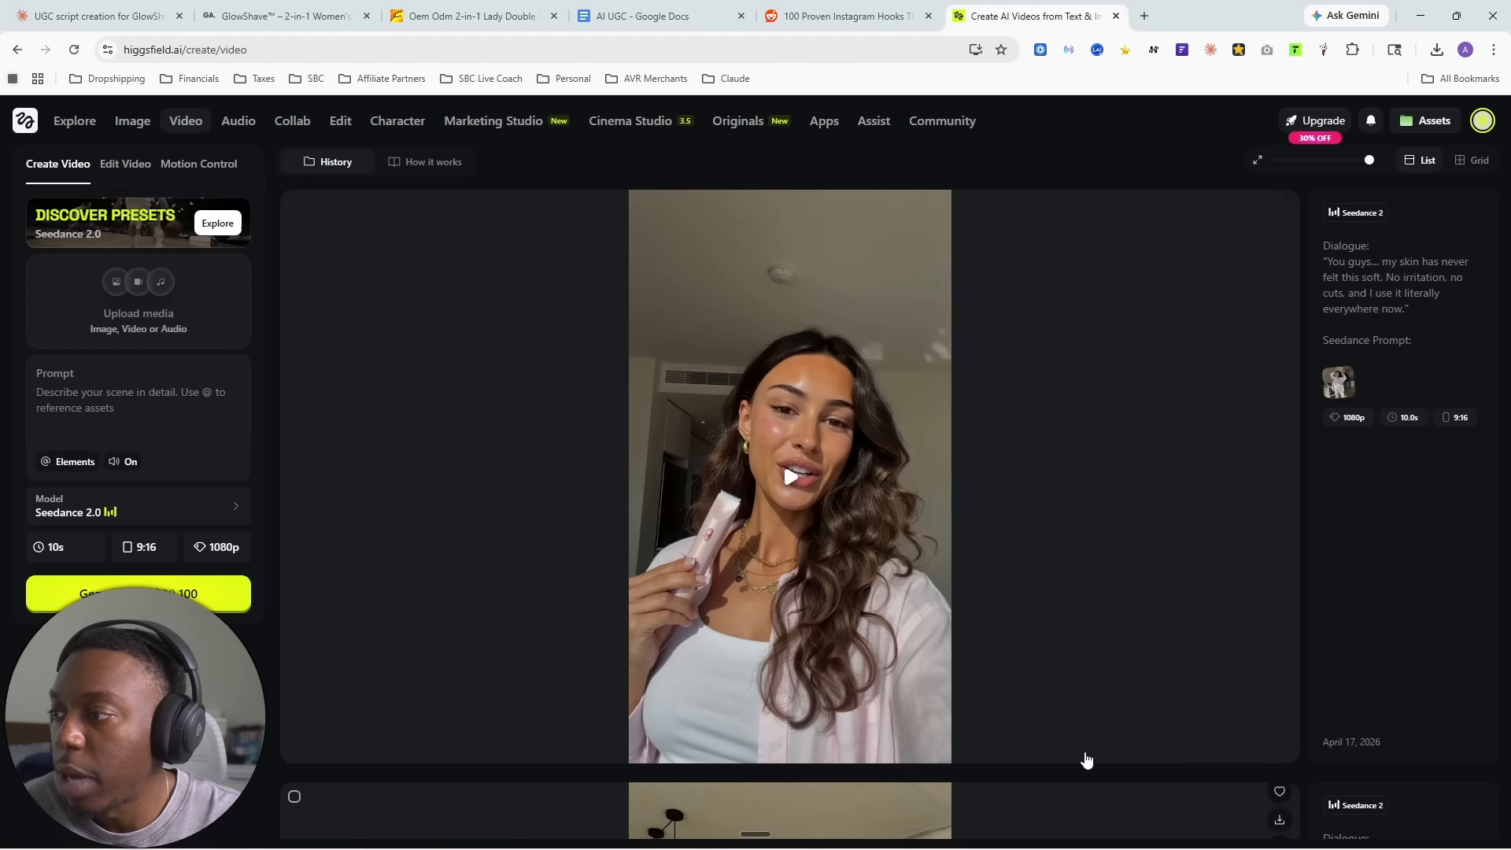
{"action": "left_click", "coordinate": [152, 294]}
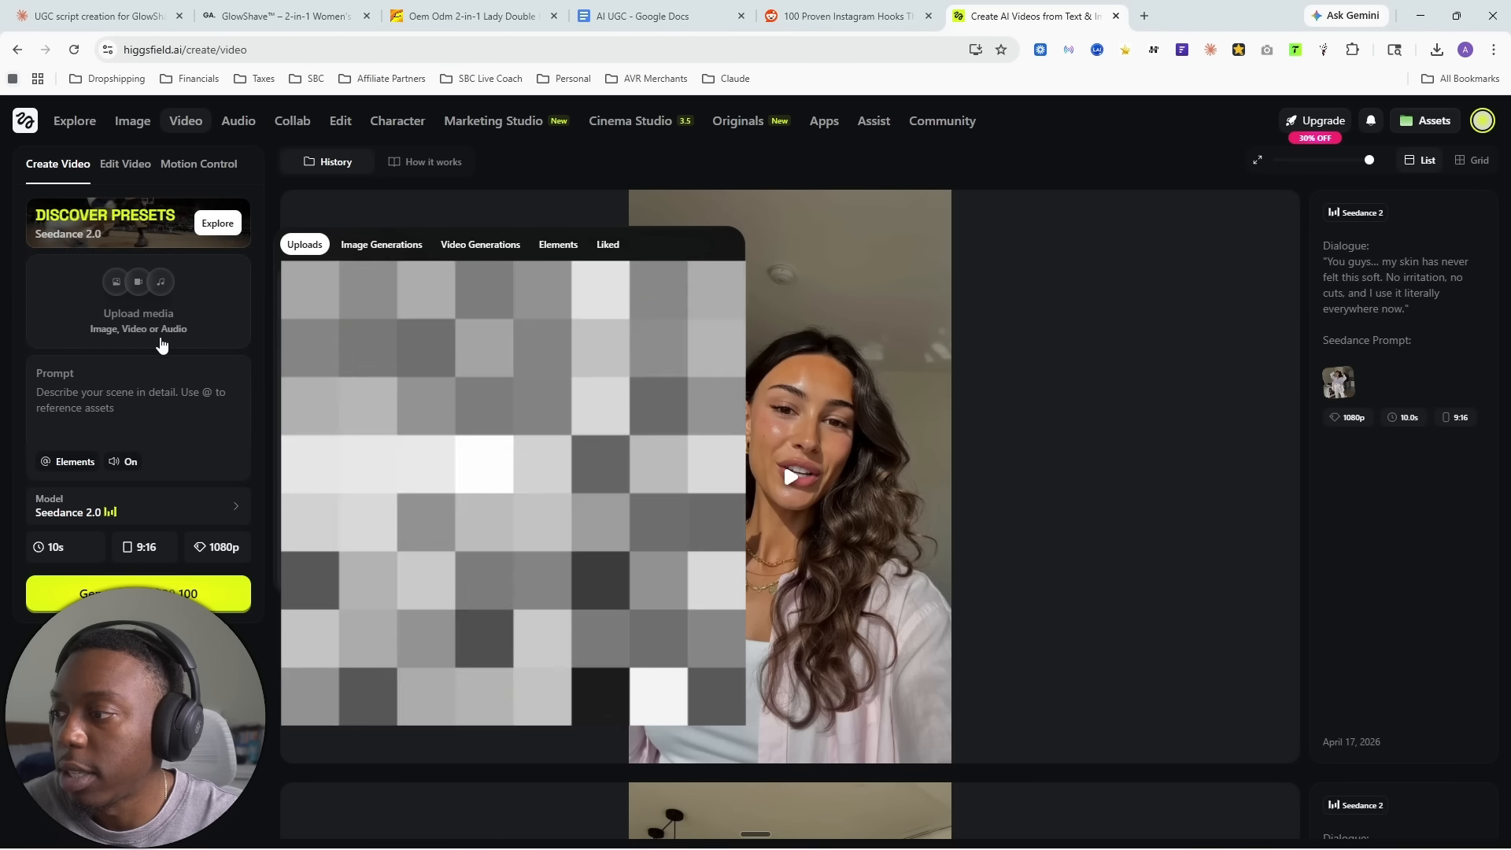
{"action": "left_click", "coordinate": [563, 247]}
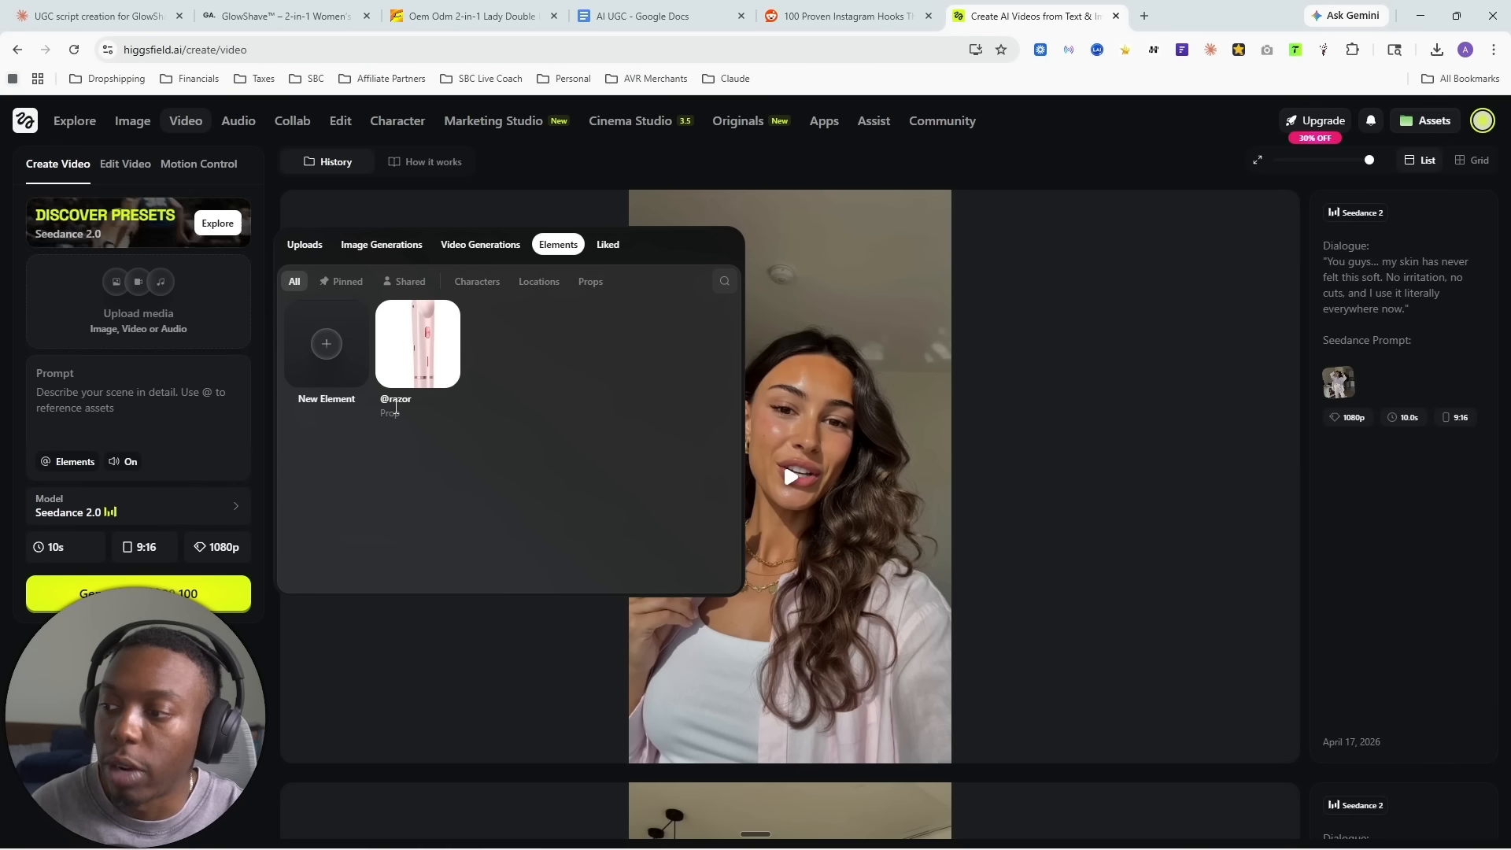
{"action": "left_click", "coordinate": [136, 398]}
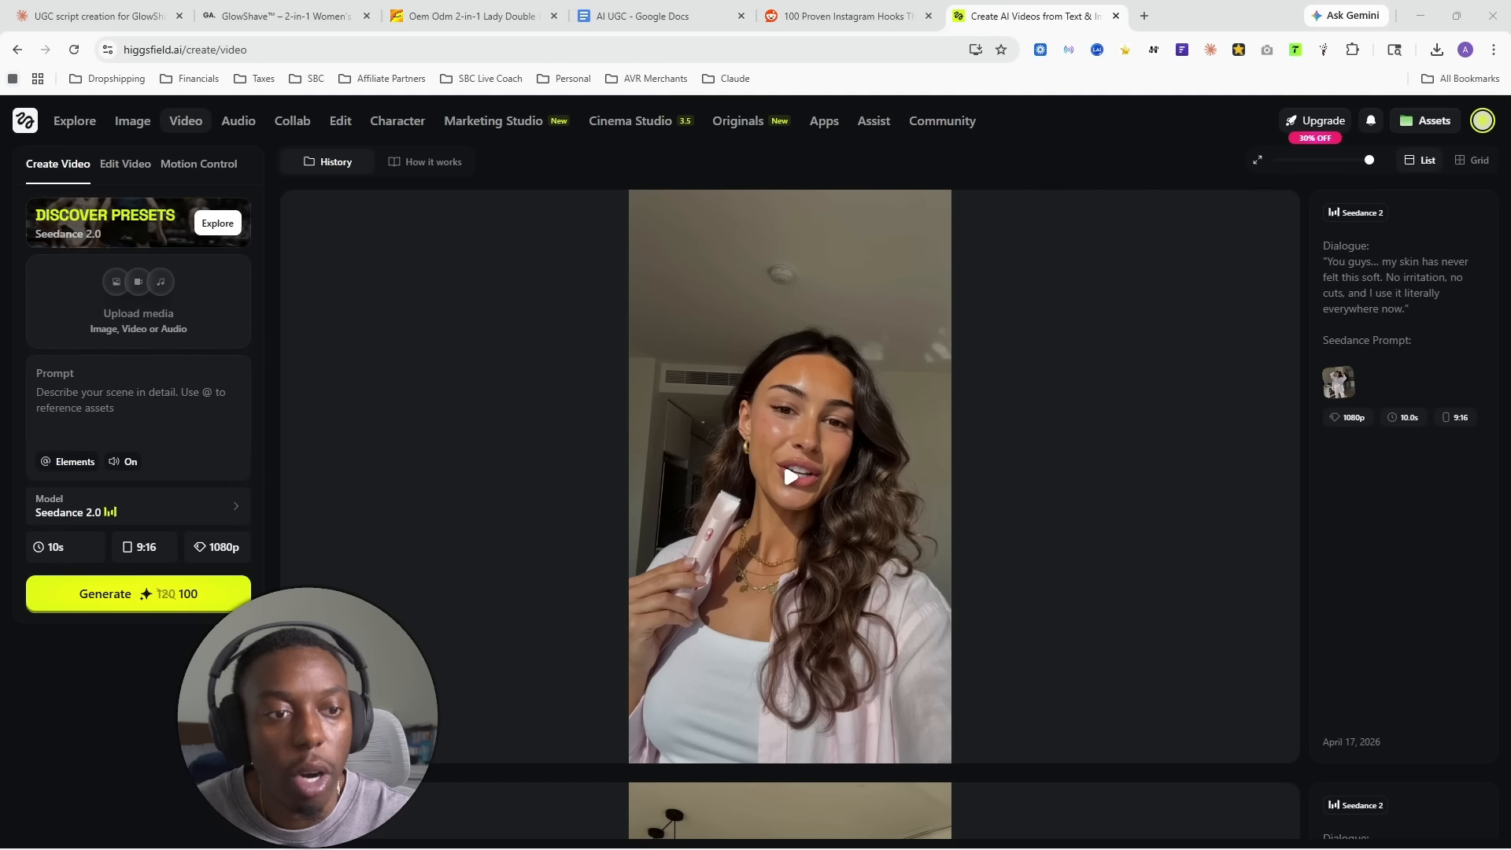
- Examine the duration, aspect ratio and resolution settings for the Seedance 2.0 video
{"action": "left_click", "coordinate": [49, 547]}
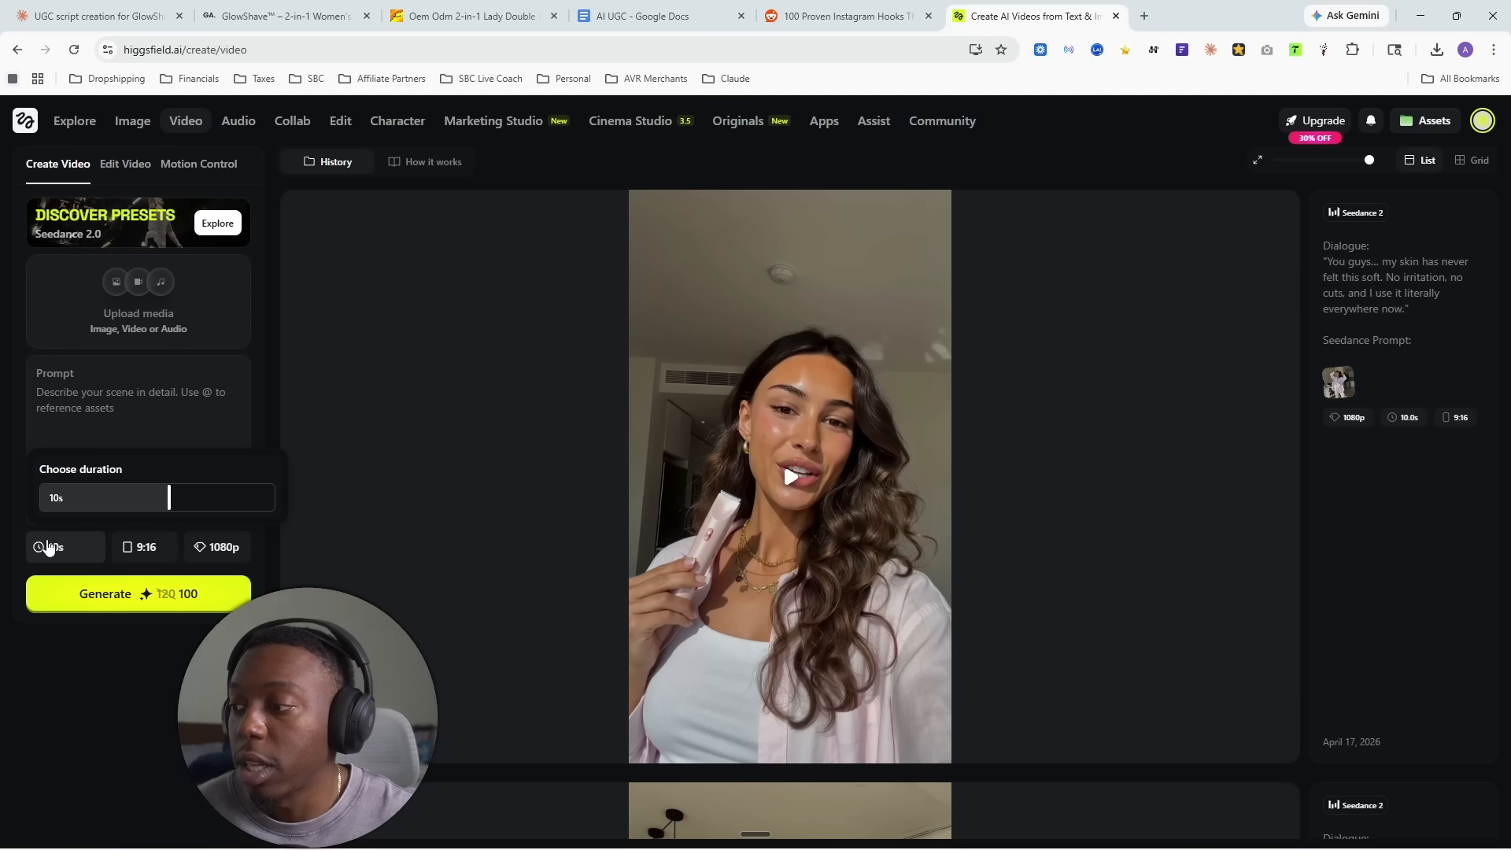
{"action": "left_click_drag", "start_coordinate": [157, 496], "coordinate": [90, 502]}
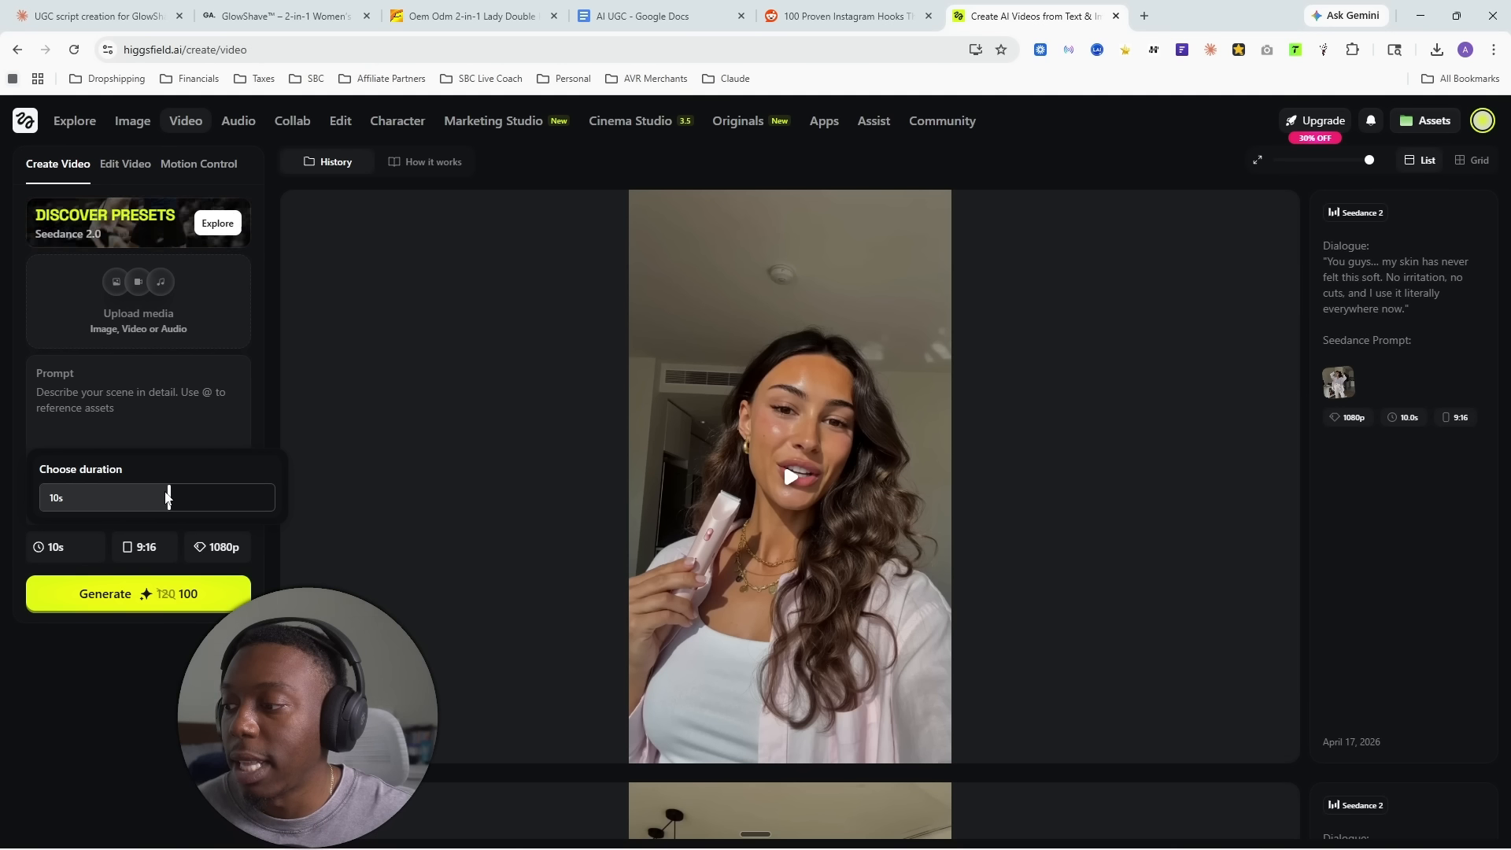
{"action": "left_click", "coordinate": [130, 549]}
{"action": "left_click", "coordinate": [208, 548]}
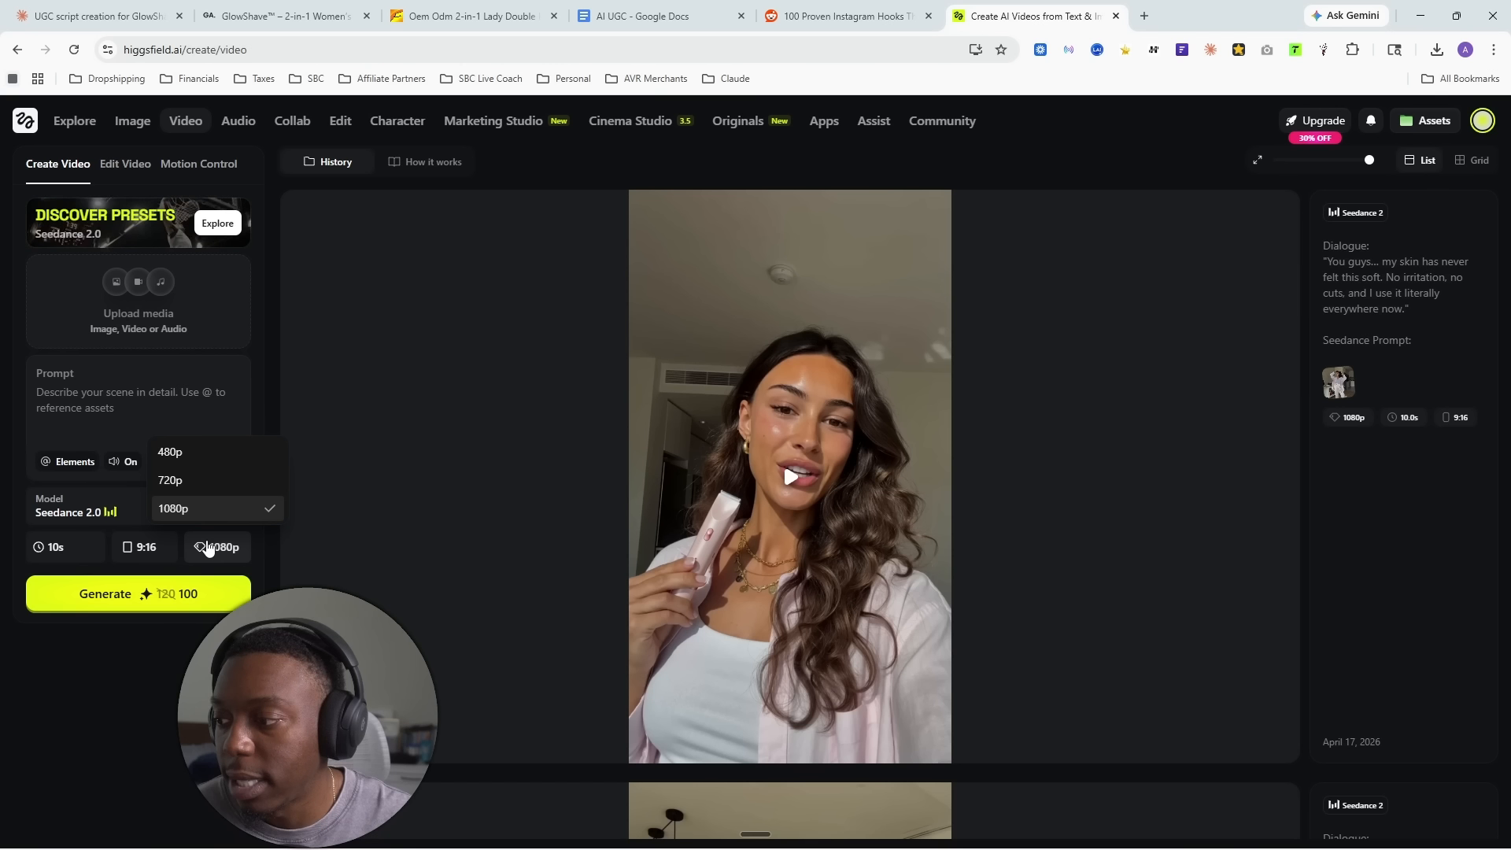
{"action": "left_click", "coordinate": [206, 549]}
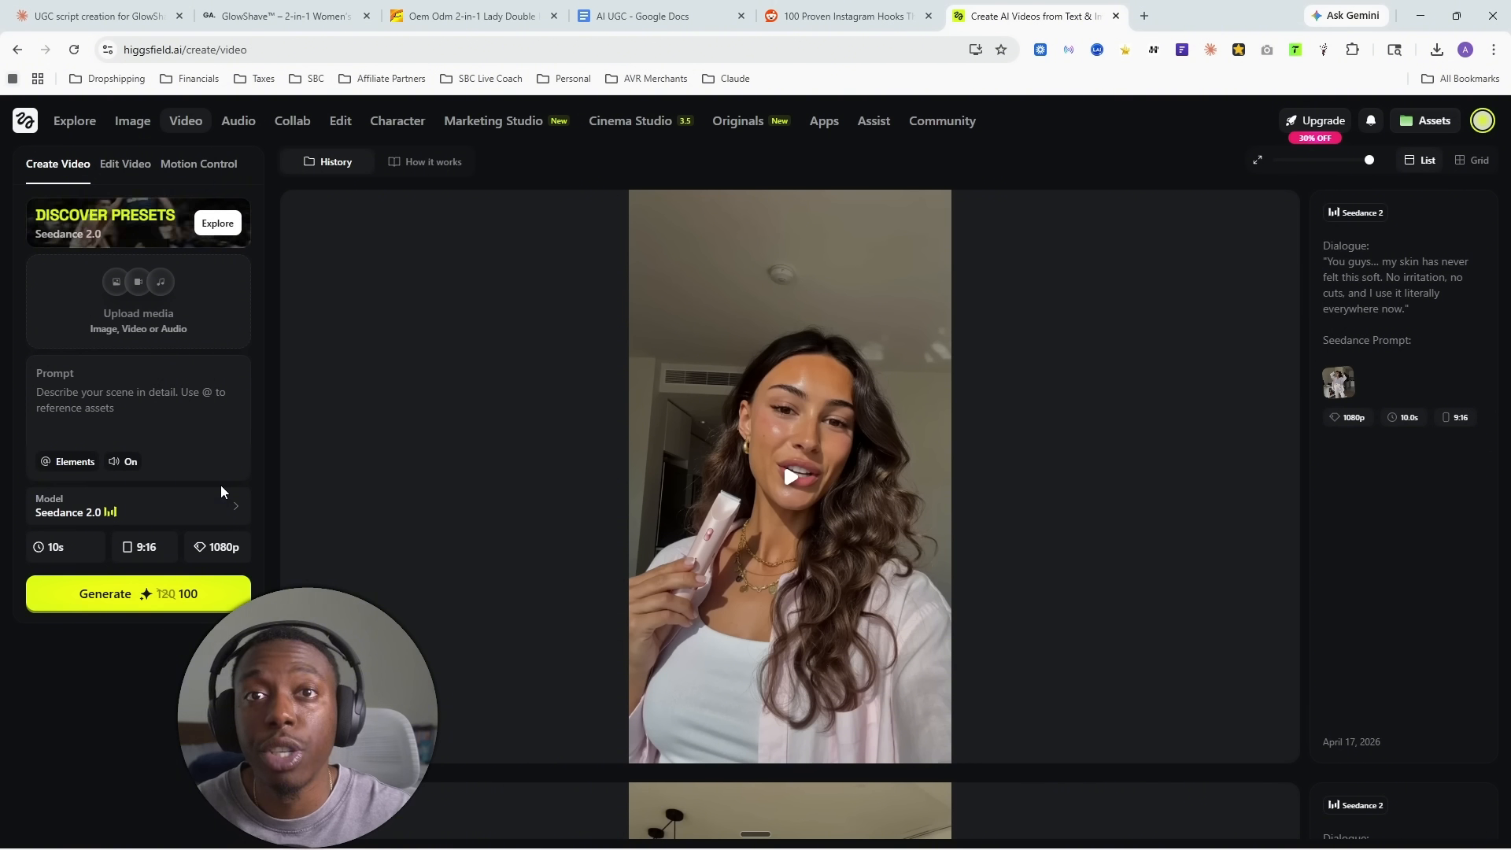
{"action": "left_click", "coordinate": [67, 549]}
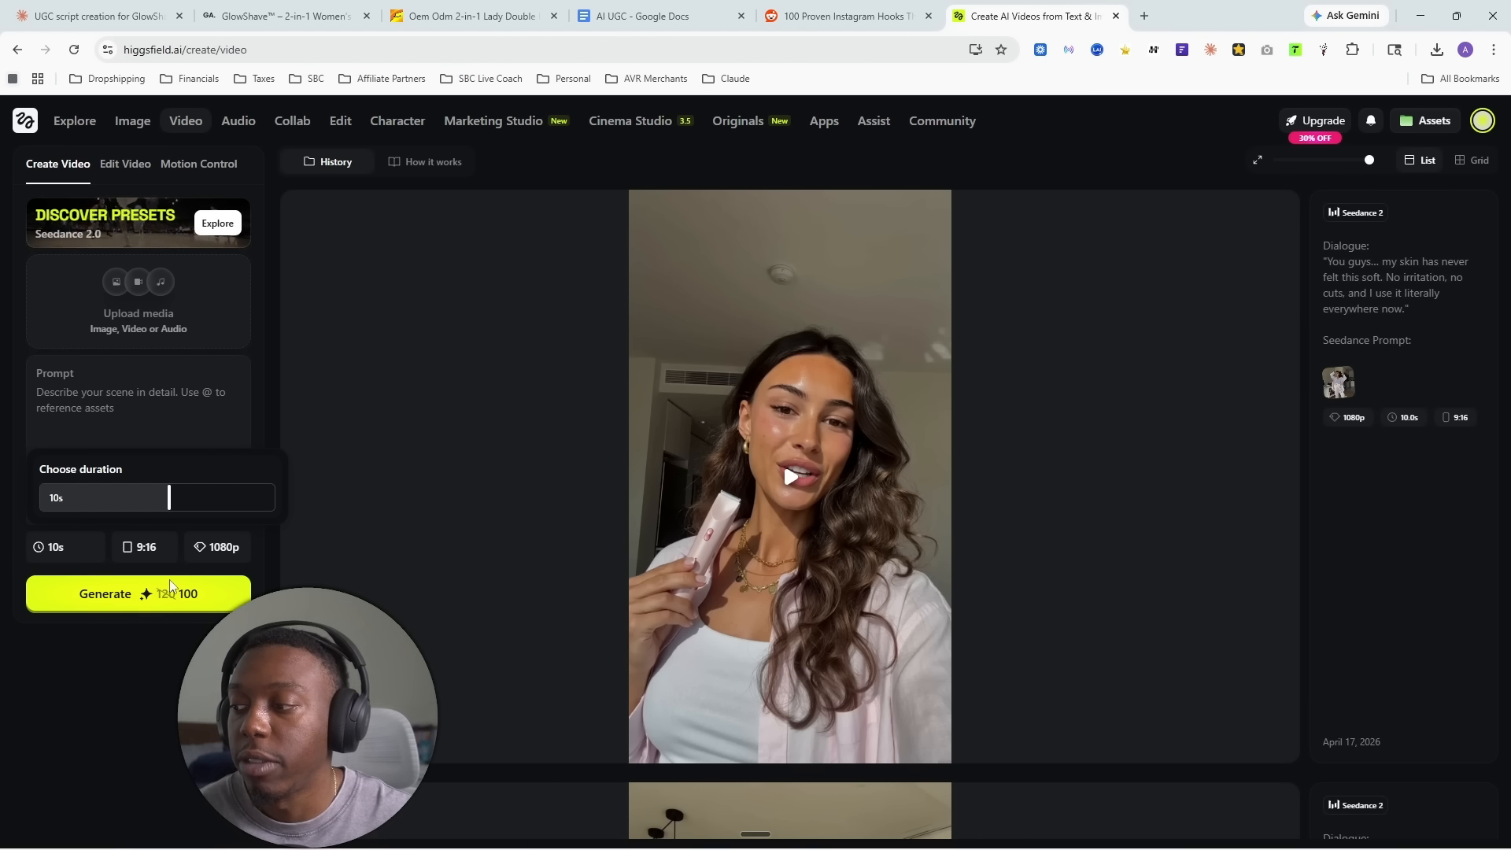
{"action": "left_click", "coordinate": [144, 701]}
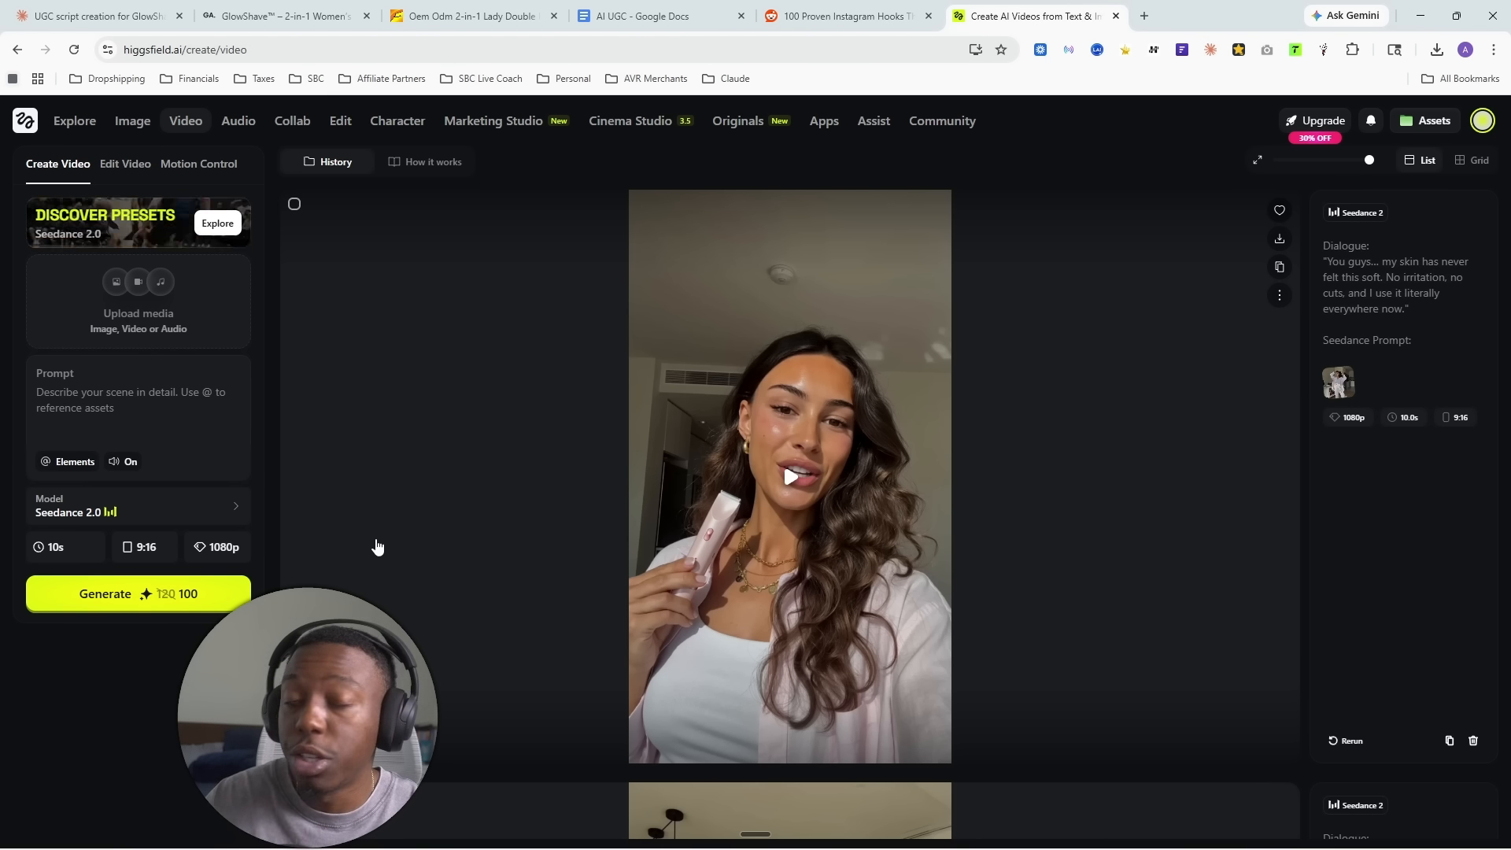
{"action": "left_click", "coordinate": [53, 551]}
{"action": "mouse_move", "coordinate": [176, 499]}
{"action": "left_mouse_down"}
{"action": "mouse_move", "coordinate": [288, 501]}
{"action": "mouse_move", "coordinate": [149, 516]}
{"action": "mouse_move", "coordinate": [166, 512]}
{"action": "left_mouse_up"}
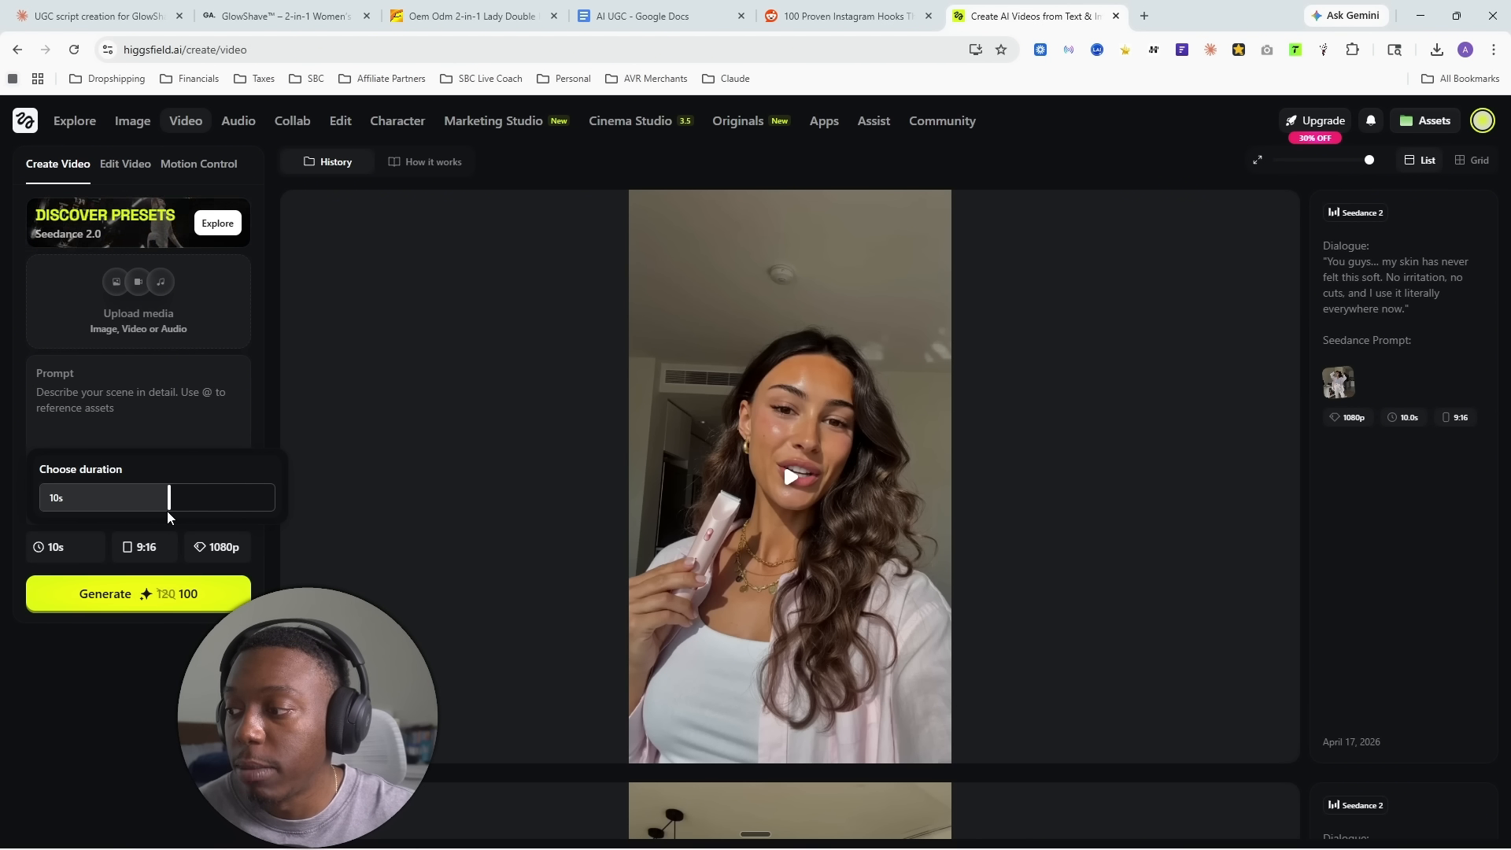
{"action": "left_click", "coordinate": [153, 716]}
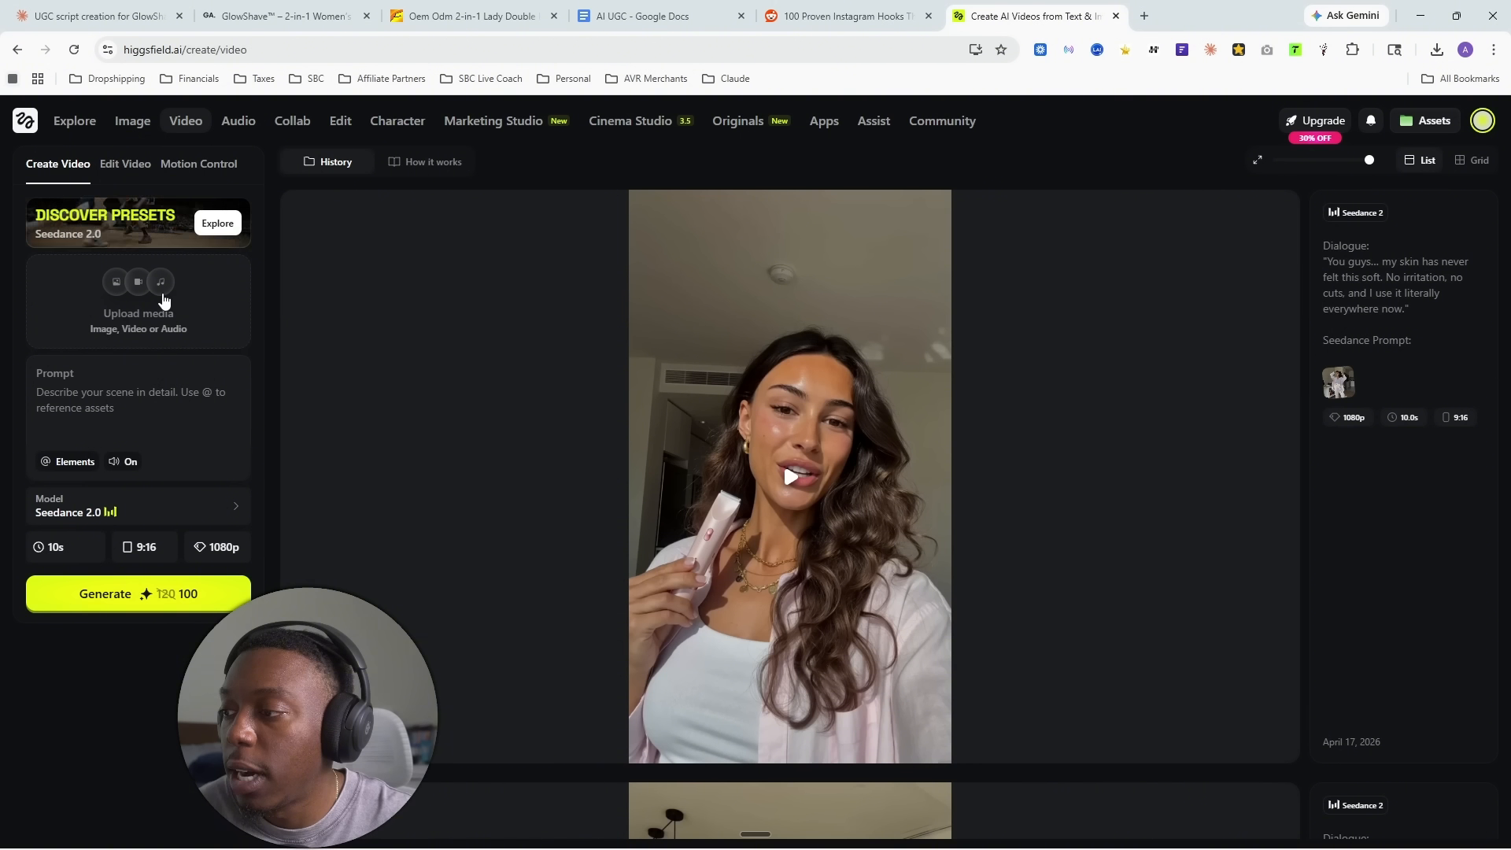
- Upload the most recently downloaded model image as the reference media for the Seedance 2.0 video
{"action": "left_click", "coordinate": [1436, 49]}
{"action": "left_click_drag", "start_coordinate": [1330, 126], "coordinate": [125, 309]}
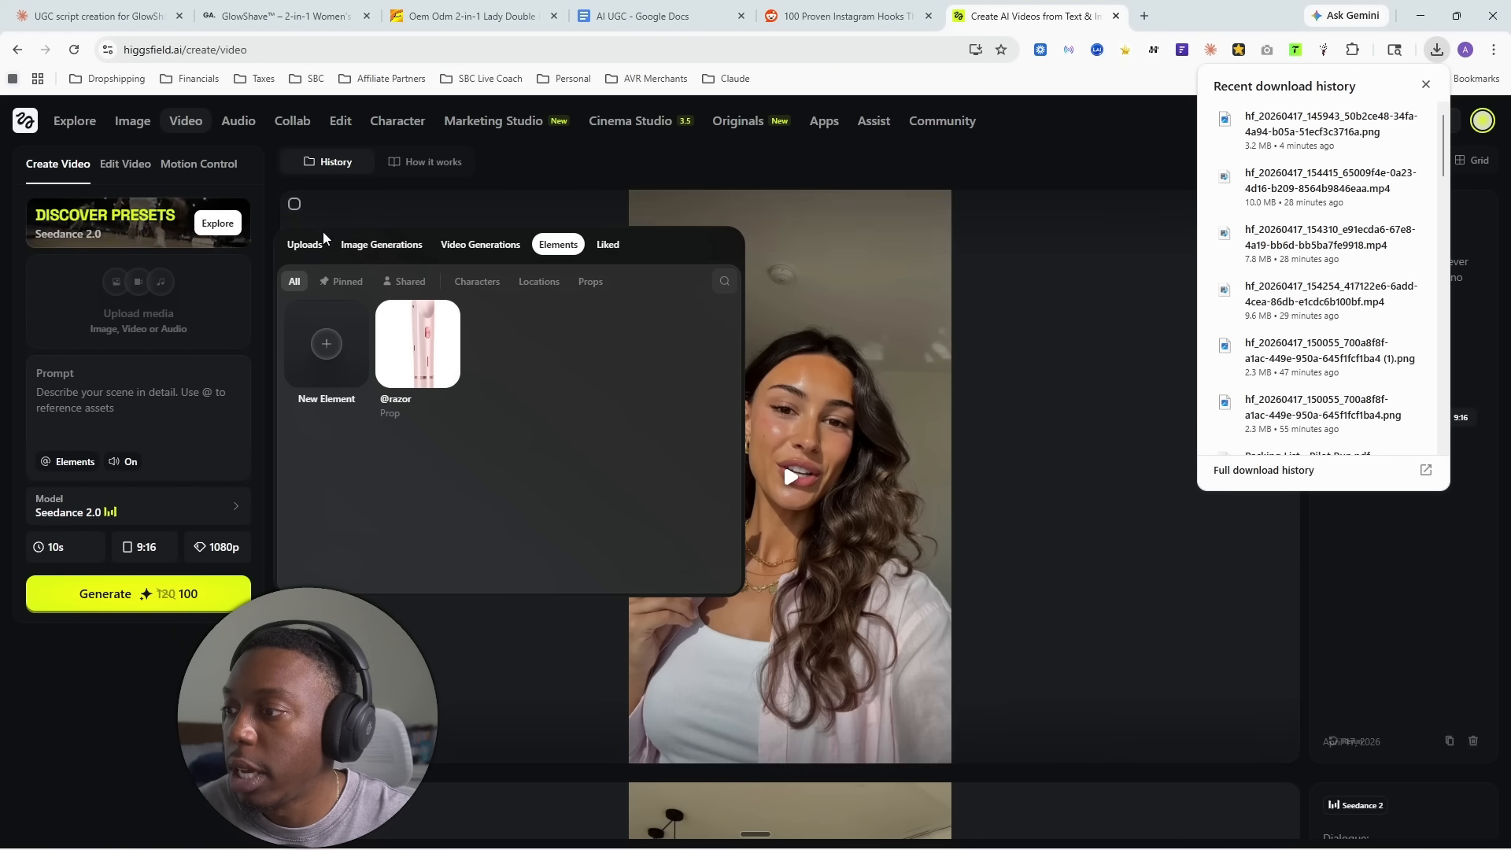
{"action": "left_click", "coordinate": [306, 245]}
{"action": "left_click_drag", "start_coordinate": [1364, 132], "coordinate": [413, 296]}
{"action": "key", "text": "ctrl+w"}
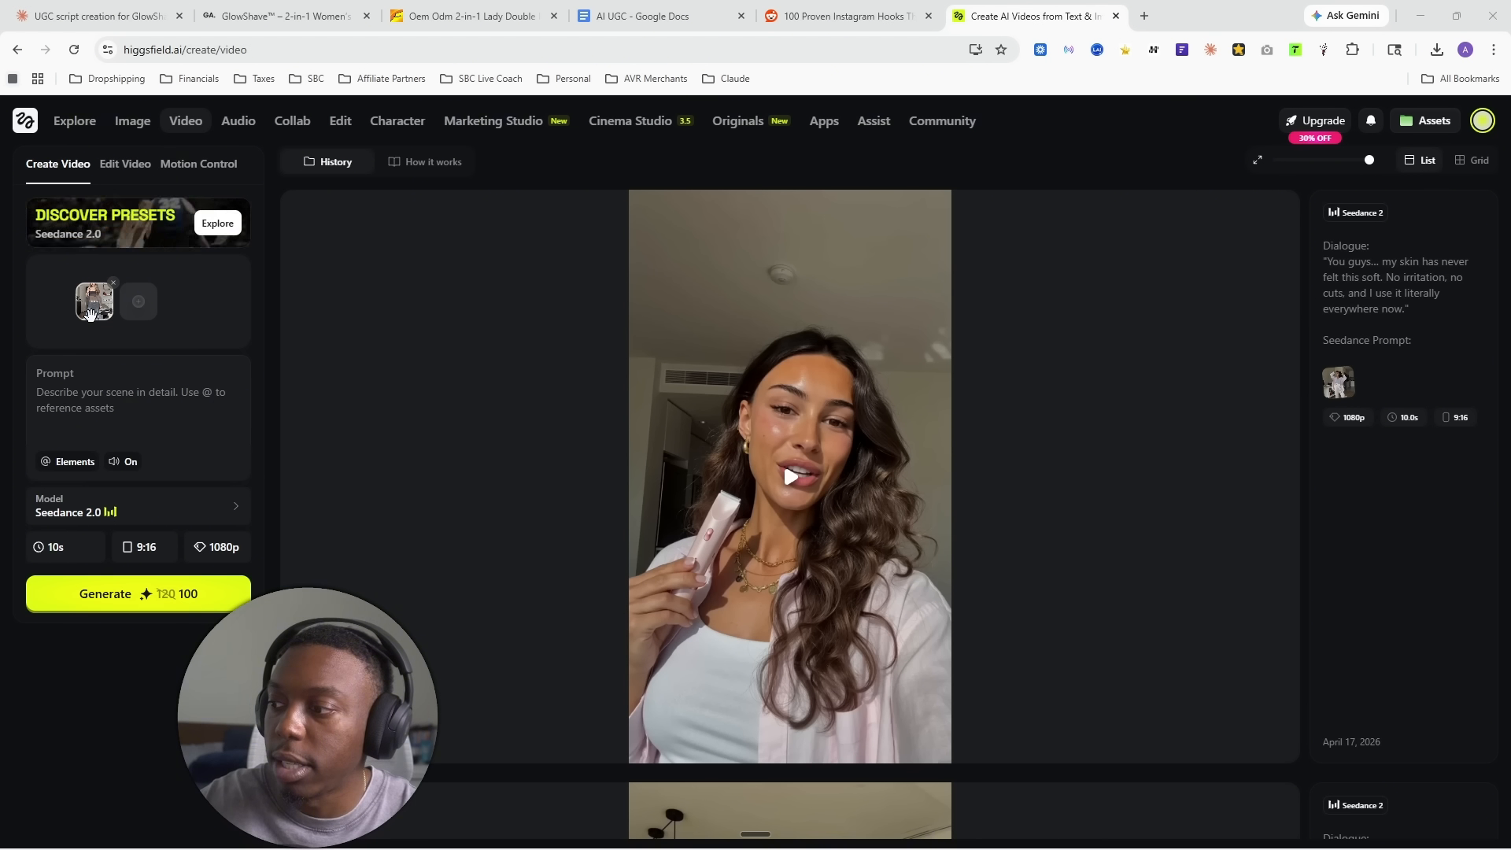
- Return to the Claude chat and look through the three-scene Seedance 2.0 breakdown, including script lines, visual setups and product cues
{"action": "left_click", "coordinate": [95, 16]}
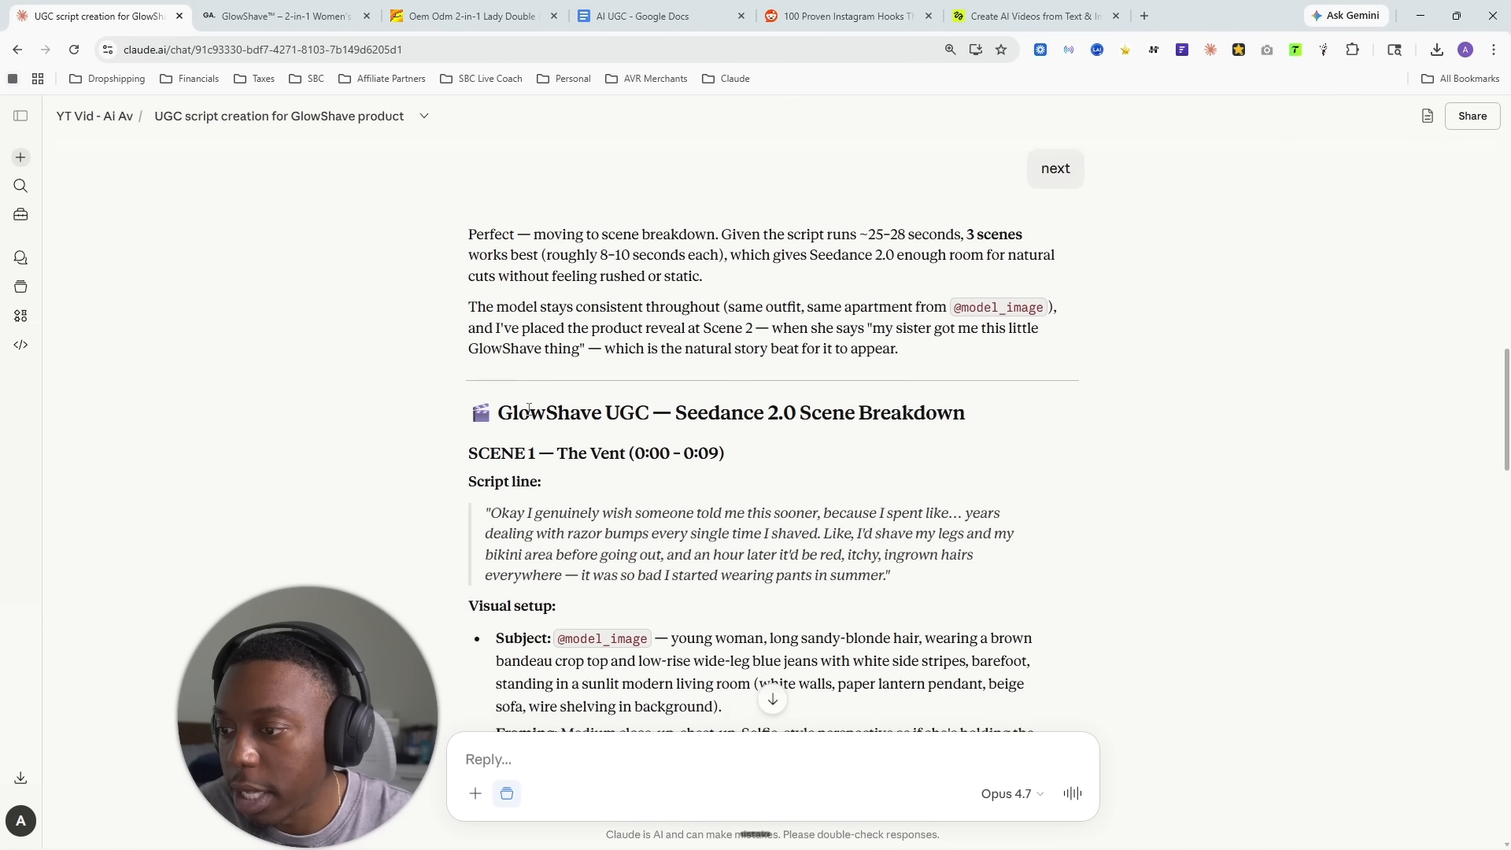
{"action": "scroll", "coordinate": [540, 269], "scroll_direction": "down", "scroll_amount": 3}
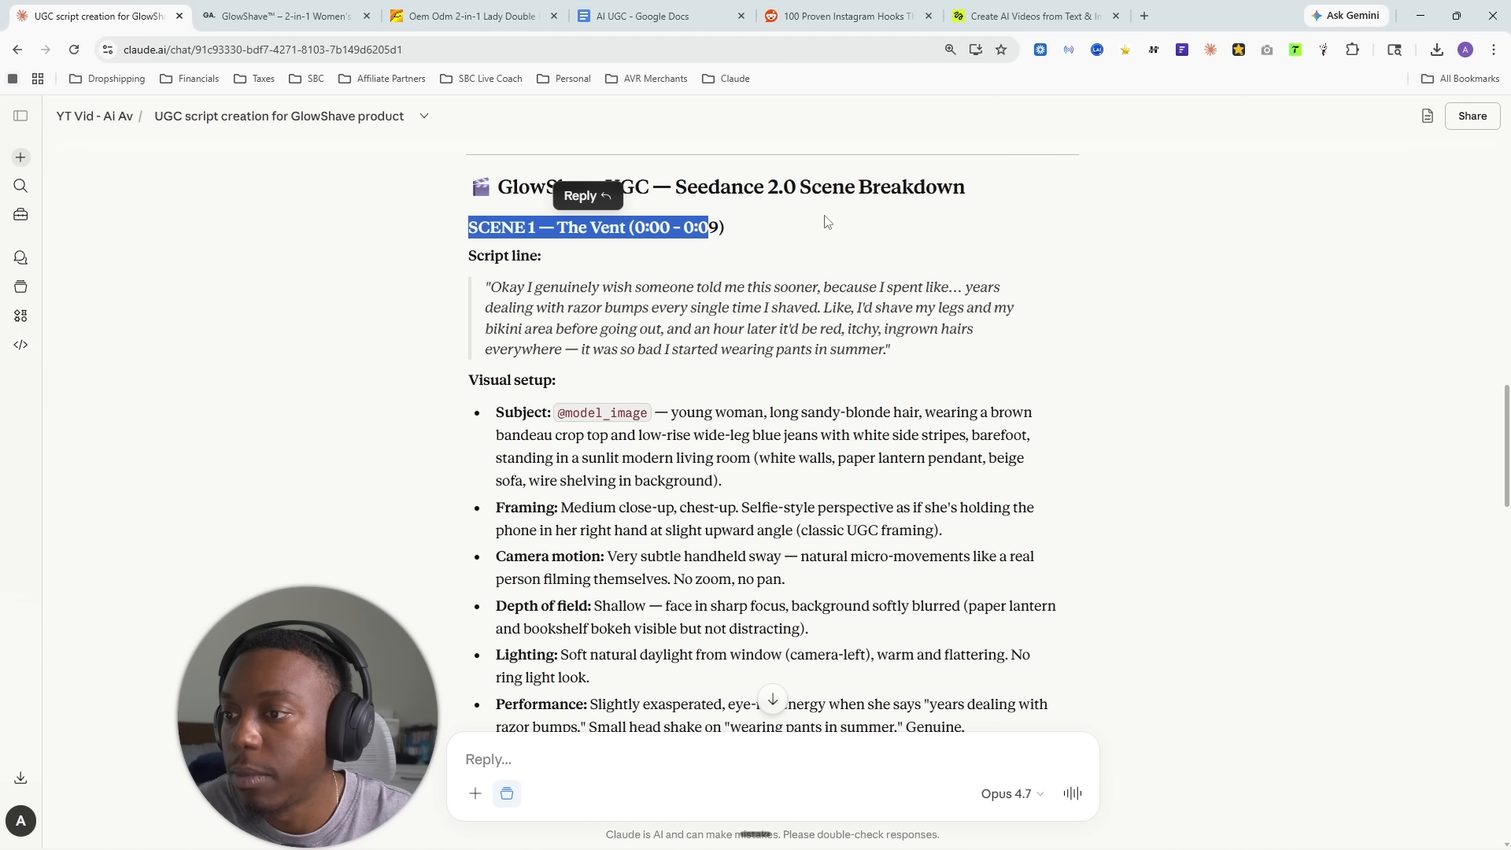
{"action": "scroll", "coordinate": [827, 222], "scroll_direction": "down", "scroll_amount": 10}
{"action": "scroll", "coordinate": [634, 198], "scroll_direction": "up", "scroll_amount": 12}
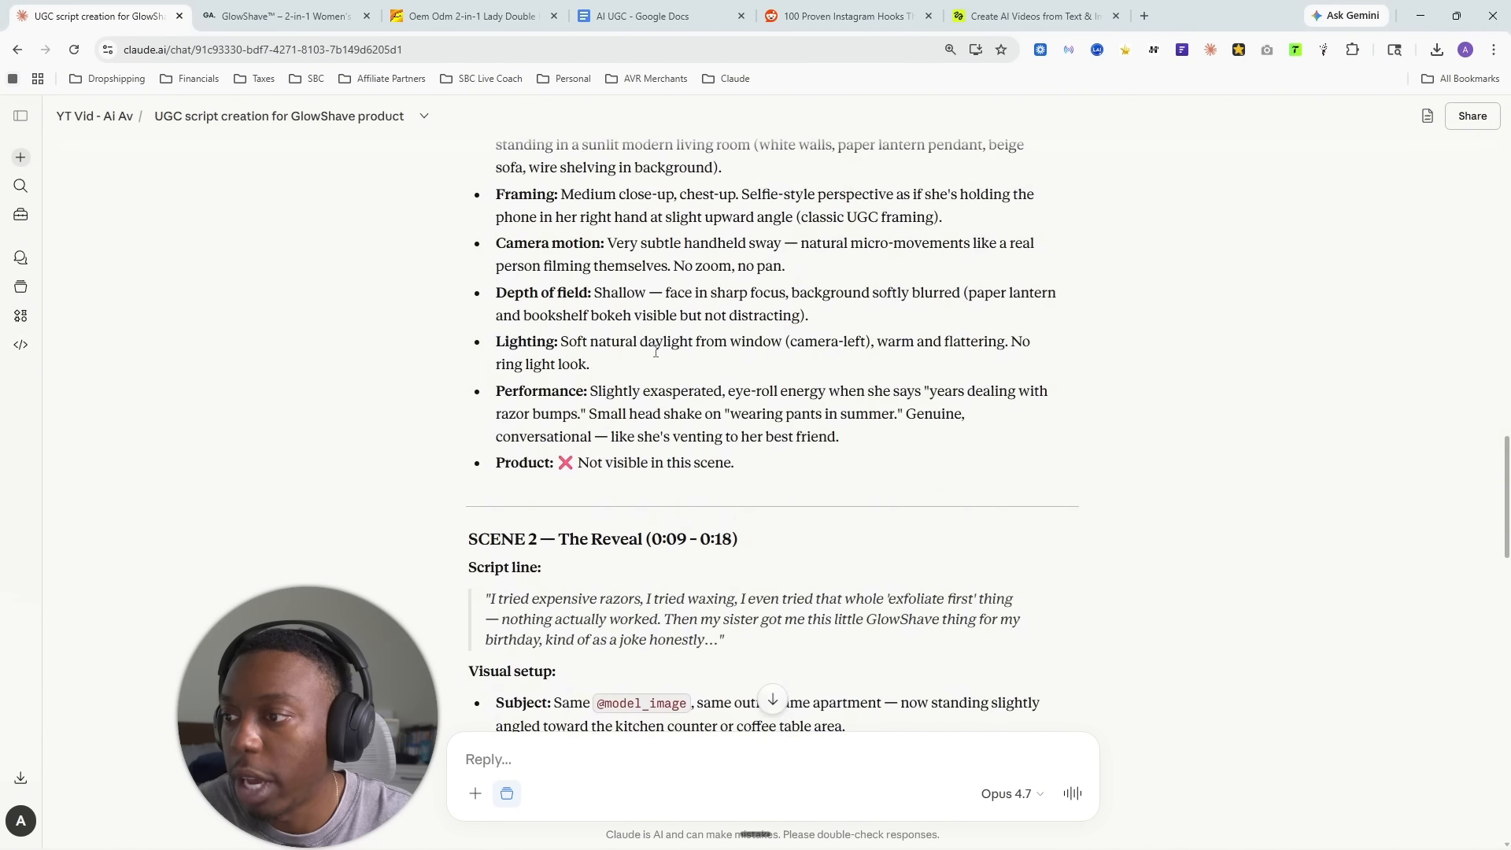
{"action": "scroll", "coordinate": [600, 341], "scroll_direction": "down", "scroll_amount": 11}
{"action": "scroll", "coordinate": [600, 341], "scroll_direction": "down", "scroll_amount": 20}
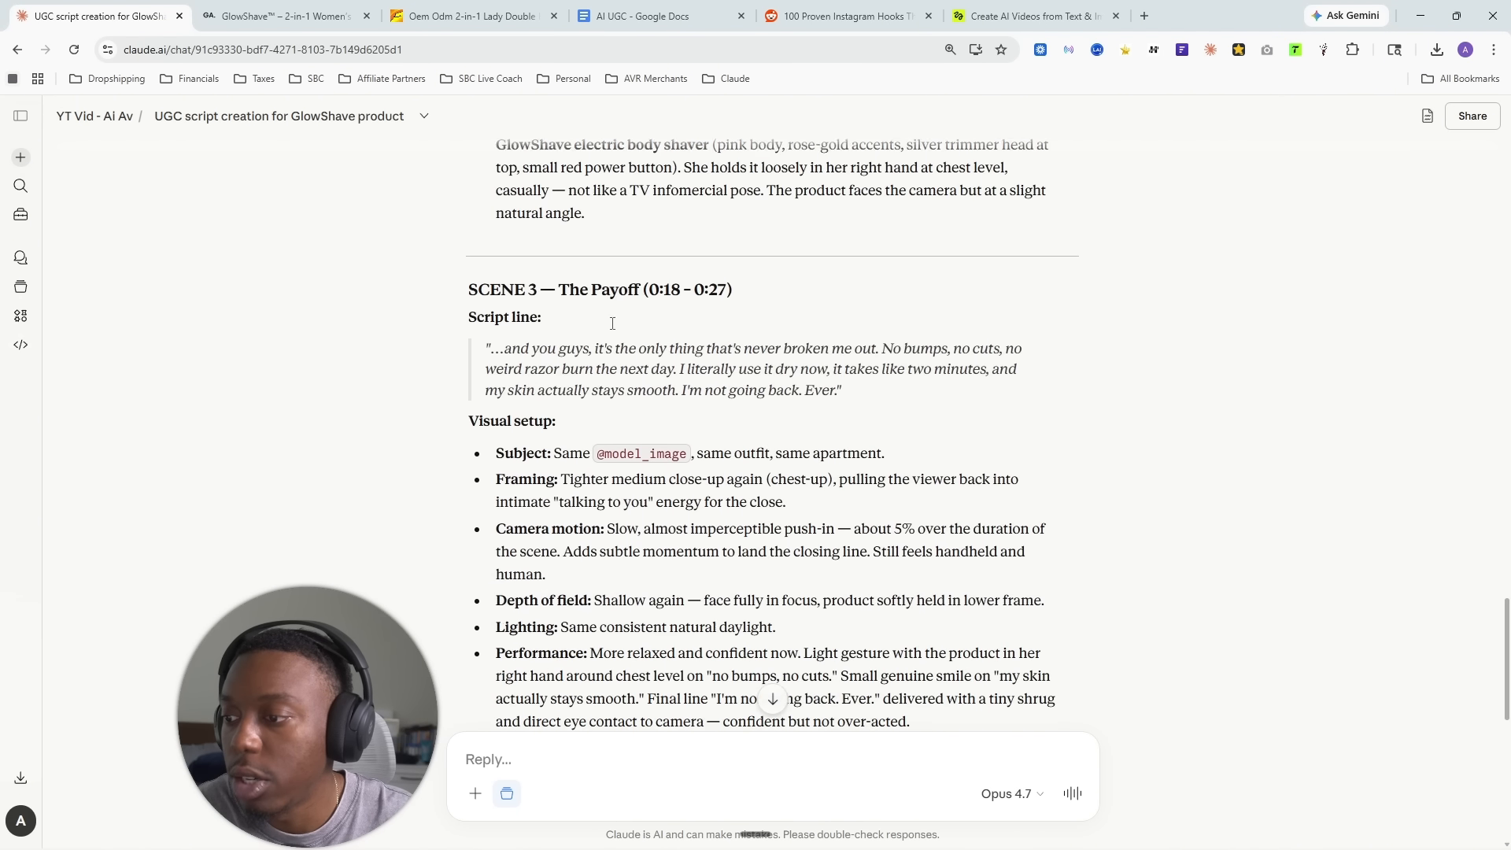
{"action": "scroll", "coordinate": [641, 318], "scroll_direction": "up", "scroll_amount": 20}
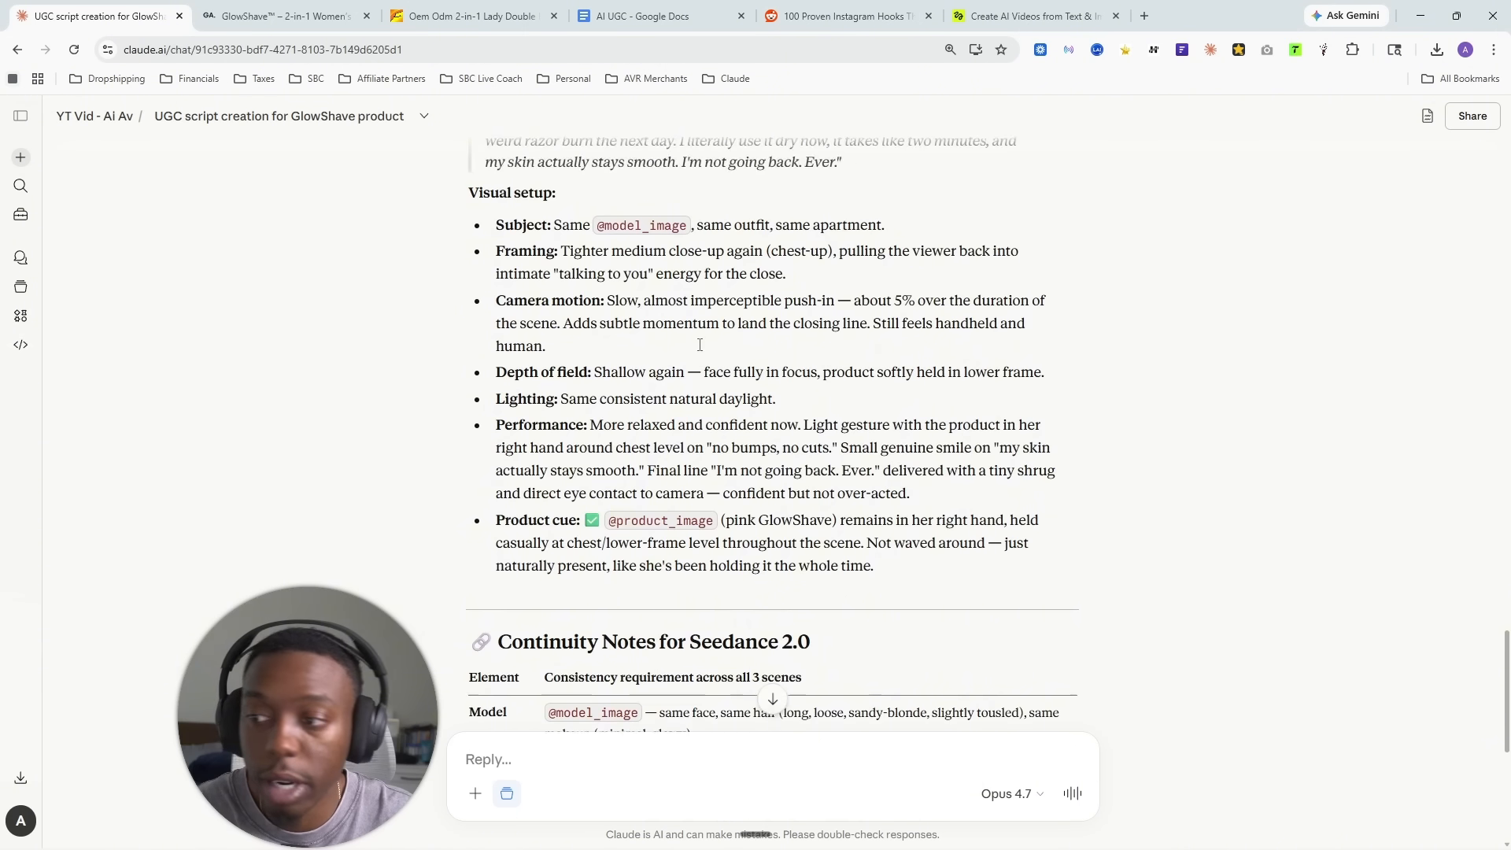
{"action": "scroll", "coordinate": [671, 374], "scroll_direction": "up", "scroll_amount": 3}
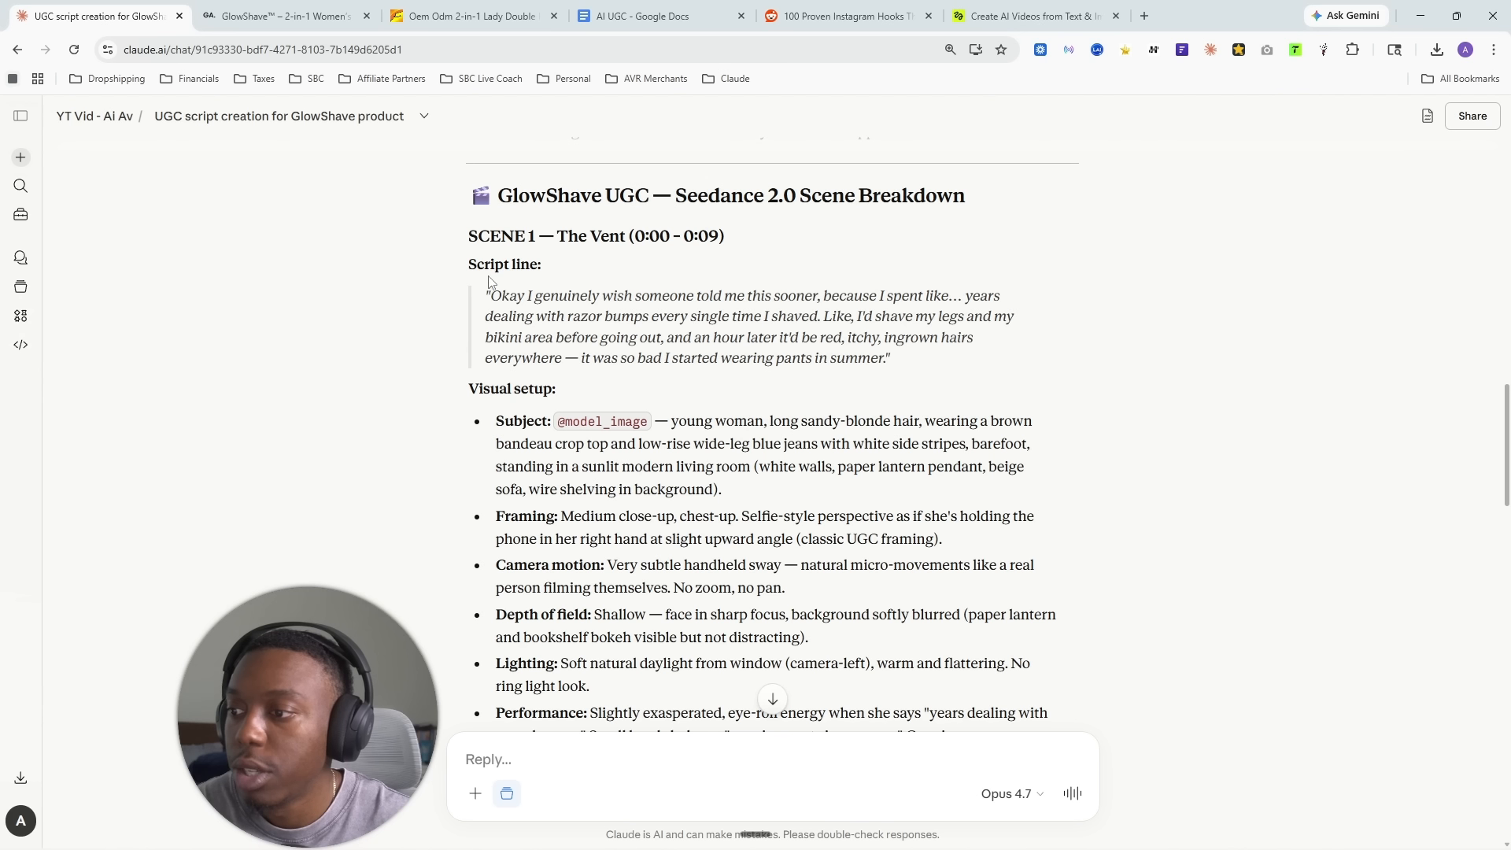
- Copy the Scene 1 script line and full visual setup from the GlowShave Seedance 2.0 scene breakdown
{"action": "left_click_drag", "start_coordinate": [465, 279], "coordinate": [813, 561]}
{"action": "scroll", "coordinate": [769, 510], "scroll_direction": "down", "scroll_amount": 3}
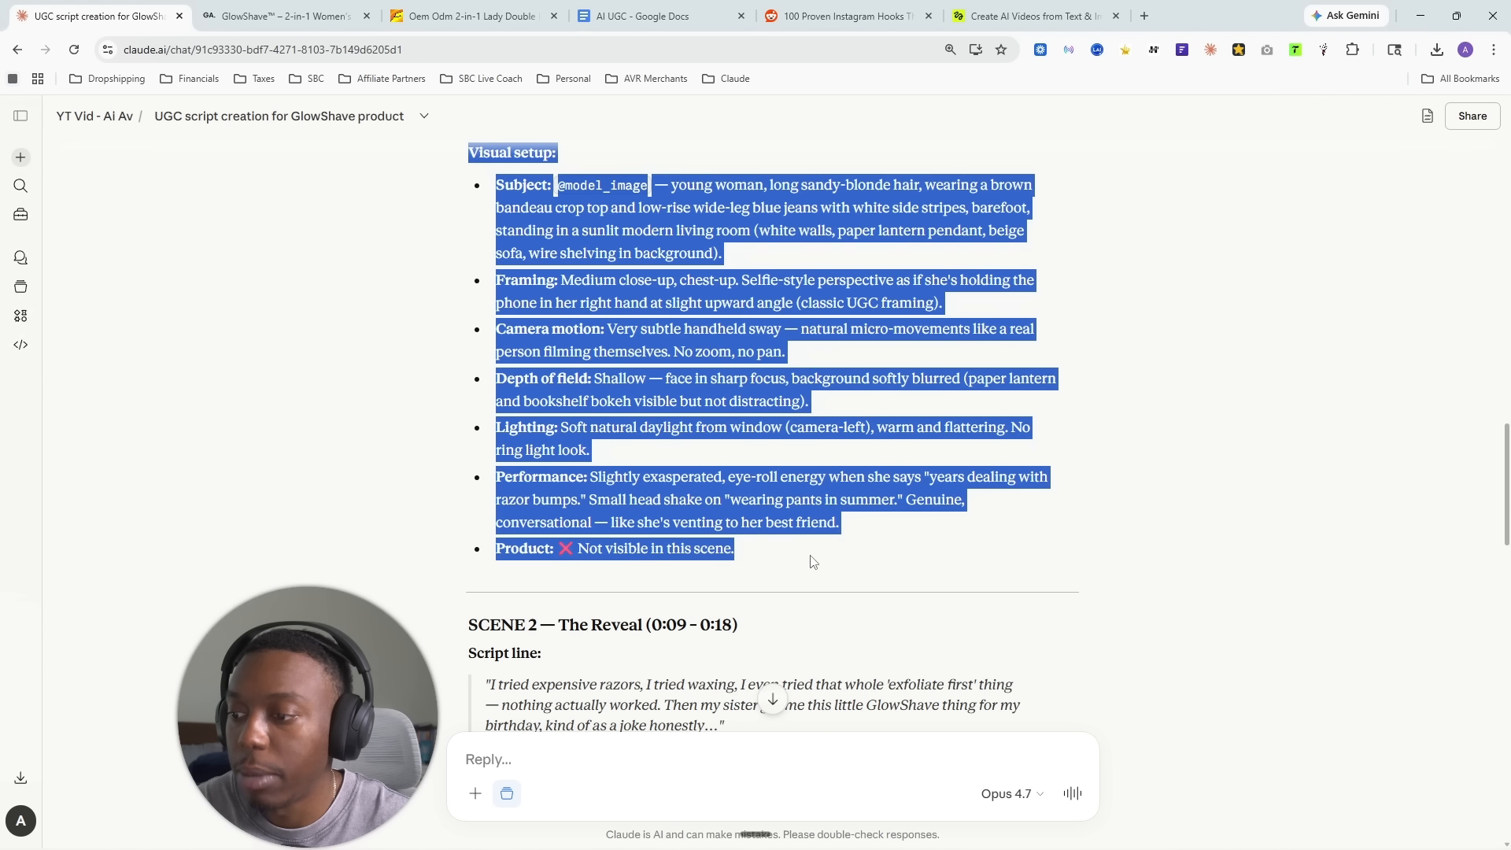
{"action": "right_click", "coordinate": [751, 506]}
{"action": "left_click", "coordinate": [841, 516]}
{"action": "scroll", "coordinate": [701, 455], "scroll_direction": "up", "scroll_amount": 6}
{"action": "scroll", "coordinate": [740, 468], "scroll_direction": "down", "scroll_amount": 3}
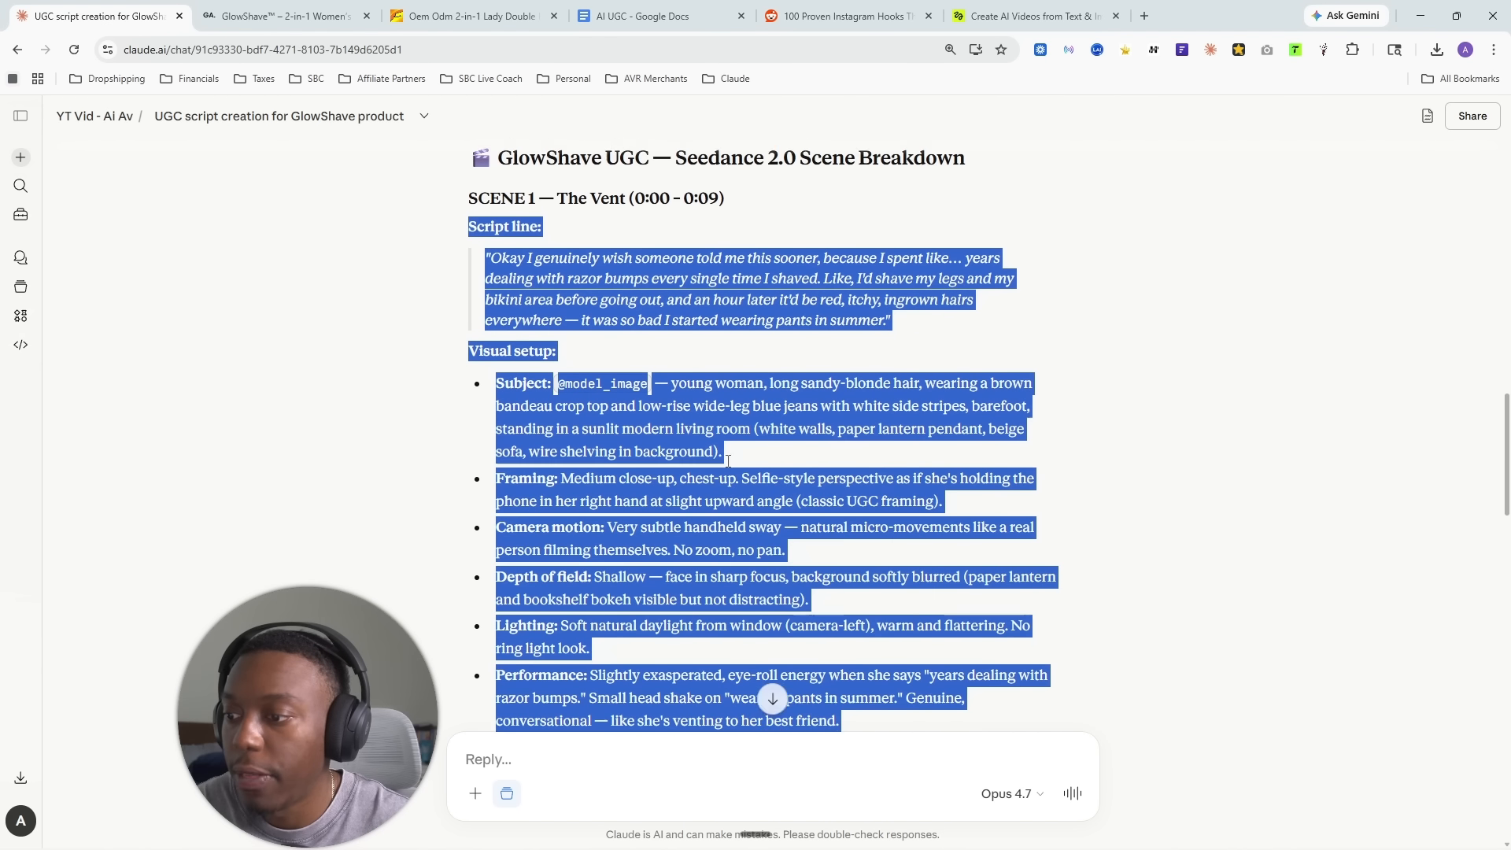
- Look through the remaining scenes and the Continuity Notes for Seedance 2.0 in the Claude reply
{"action": "scroll", "coordinate": [728, 461], "scroll_direction": "down", "scroll_amount": 15}
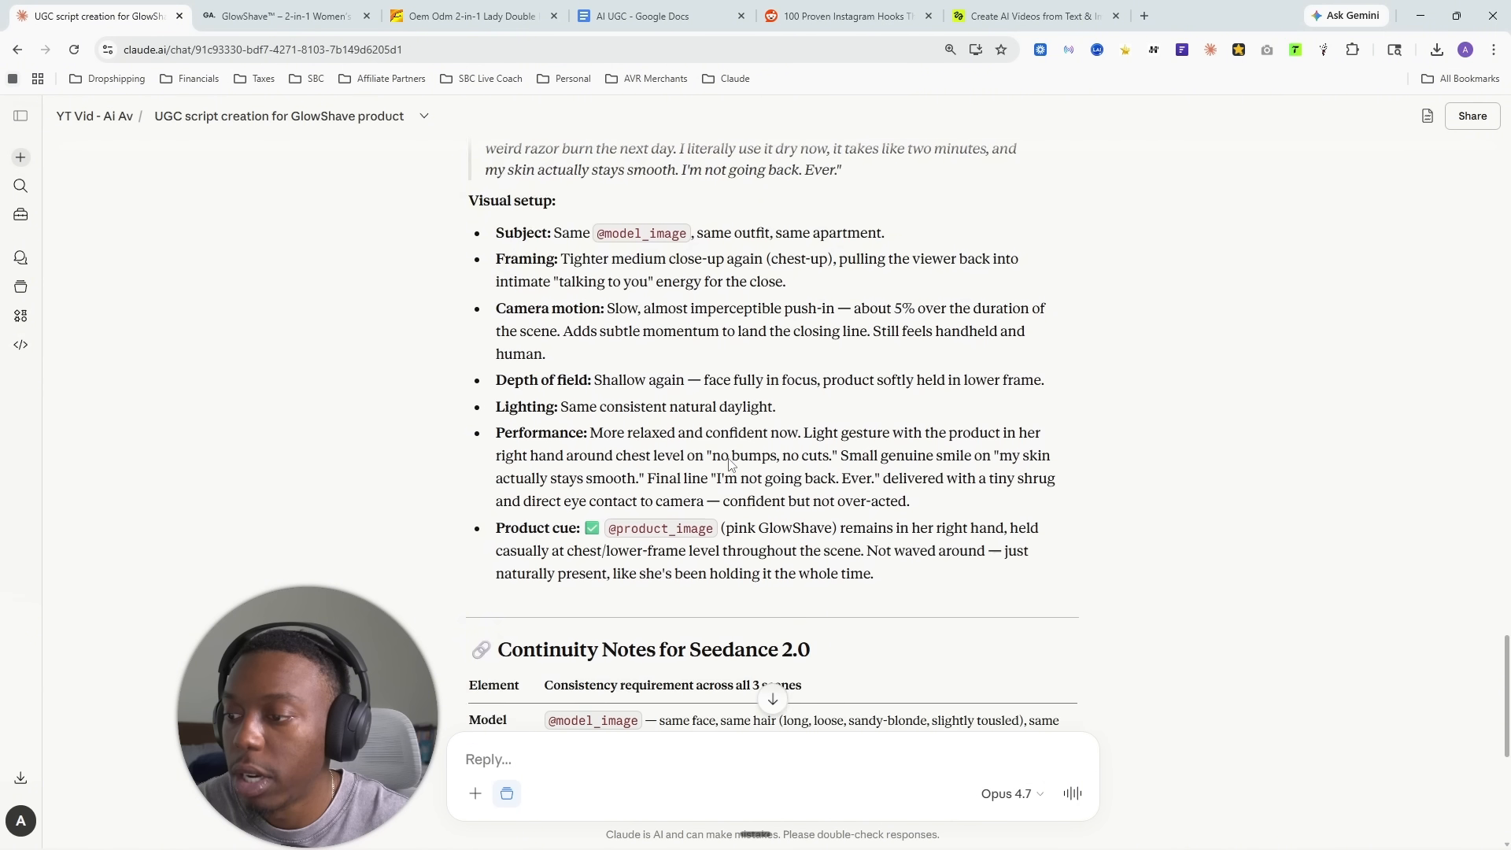
{"action": "scroll", "coordinate": [730, 464], "scroll_direction": "down", "scroll_amount": 5}
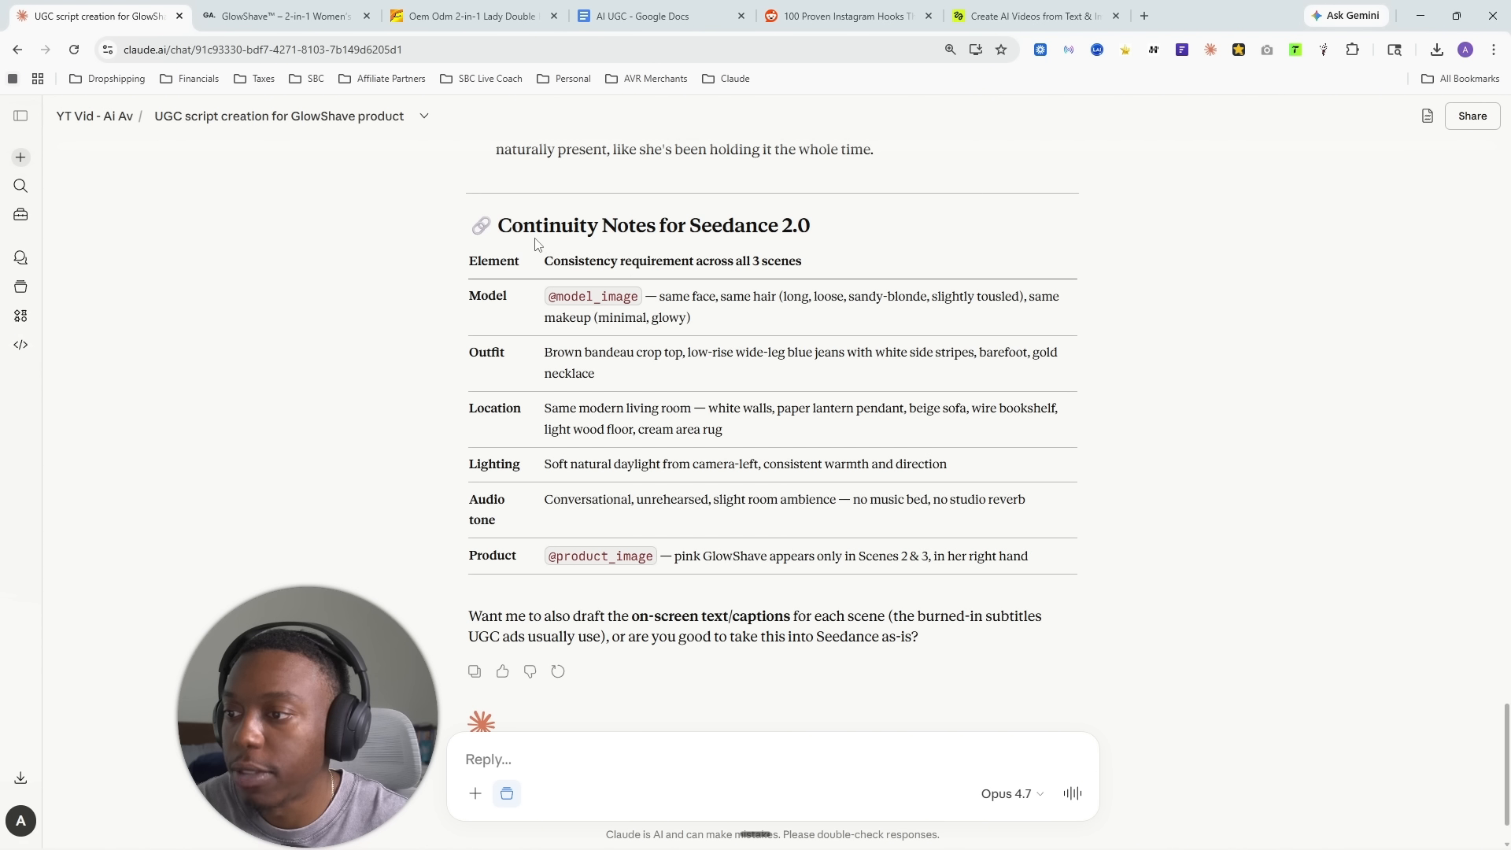
{"action": "scroll", "coordinate": [757, 504], "scroll_direction": "up", "scroll_amount": 6}
{"action": "scroll", "coordinate": [769, 506], "scroll_direction": "down", "scroll_amount": 4}
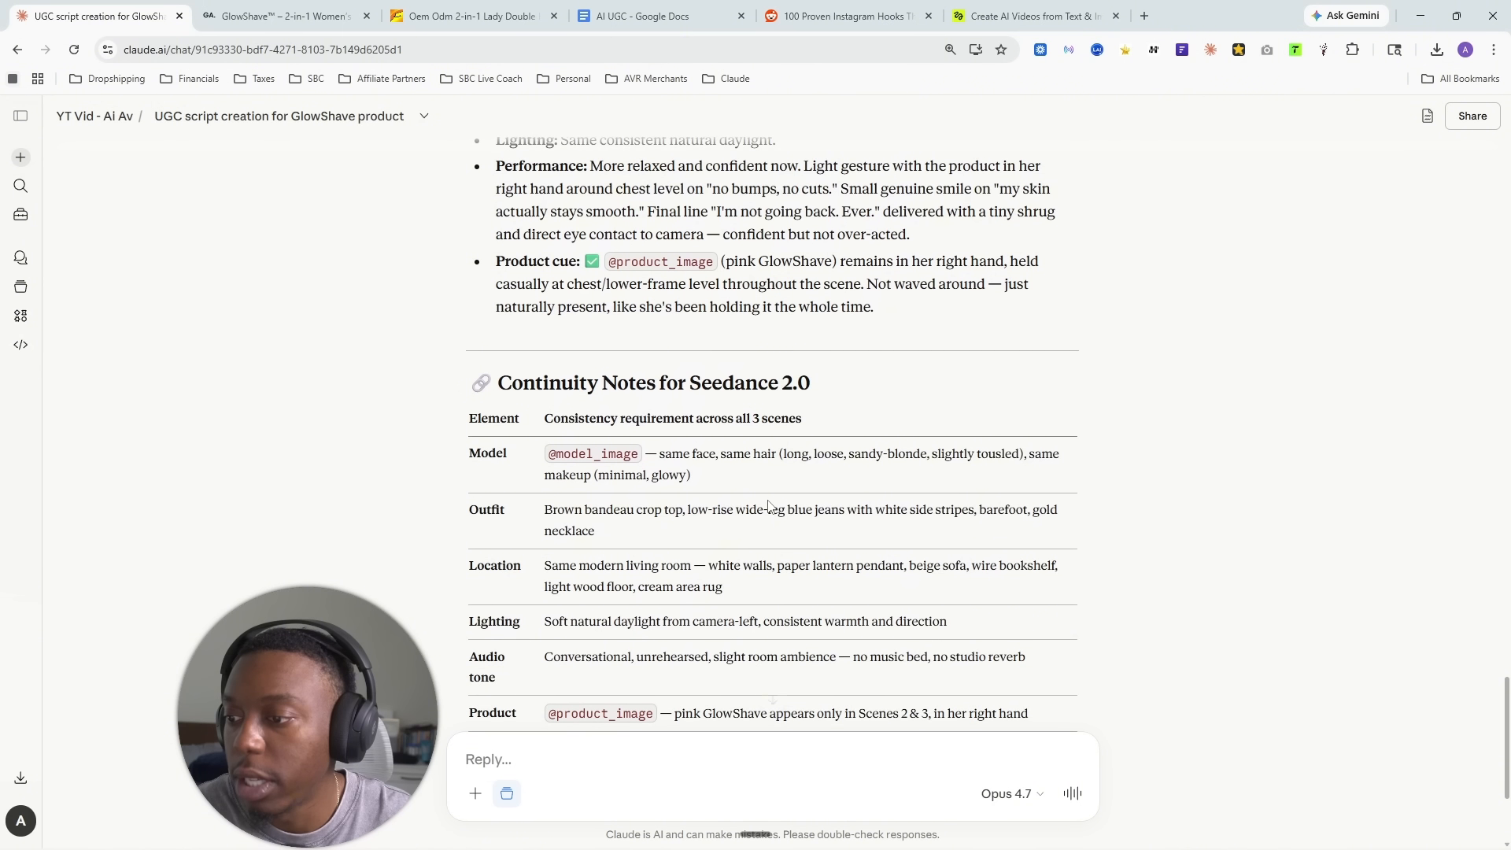
{"action": "scroll", "coordinate": [768, 501], "scroll_direction": "down", "scroll_amount": 1}
{"action": "scroll", "coordinate": [756, 472], "scroll_direction": "up", "scroll_amount": 15}
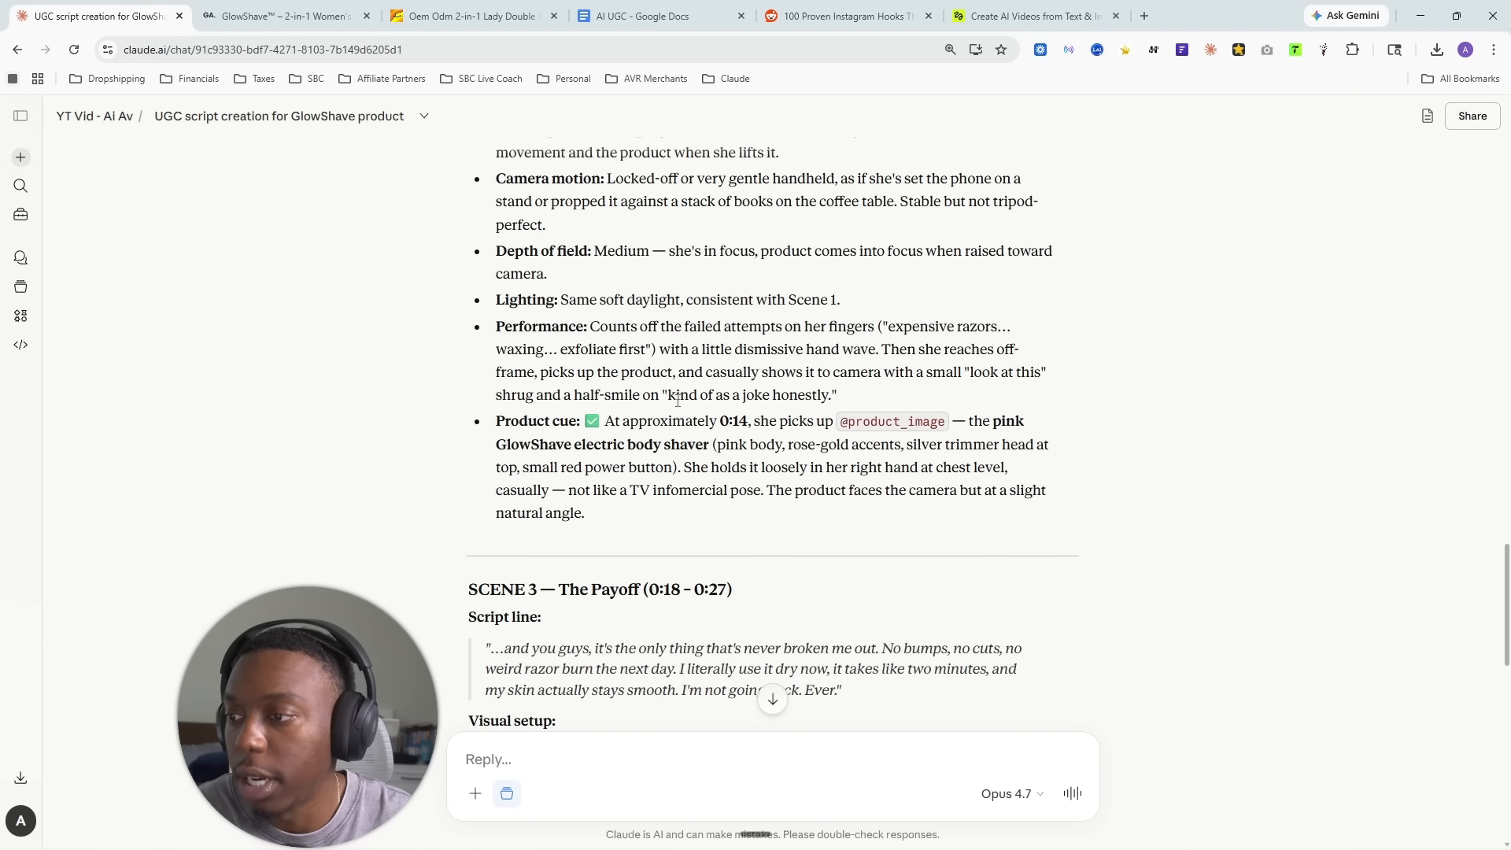
{"action": "scroll", "coordinate": [644, 360], "scroll_direction": "up", "scroll_amount": 12}
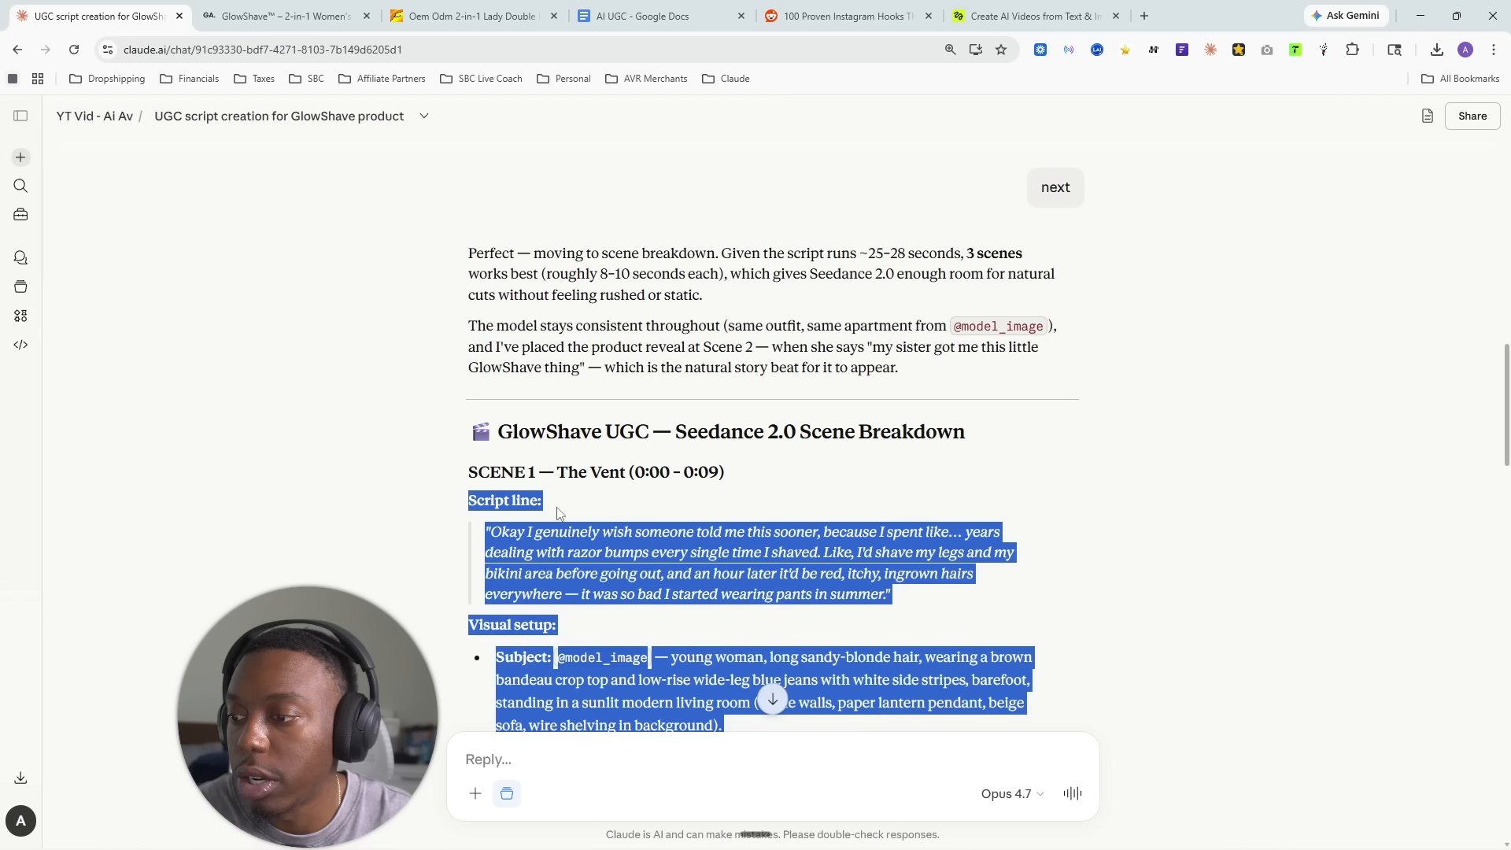
- Copy the selected Scene 1 text again and paste it as the Seedance 2.0 video prompt in Higgsfield
{"action": "right_click", "coordinate": [590, 532]}
{"action": "left_click", "coordinate": [627, 555]}
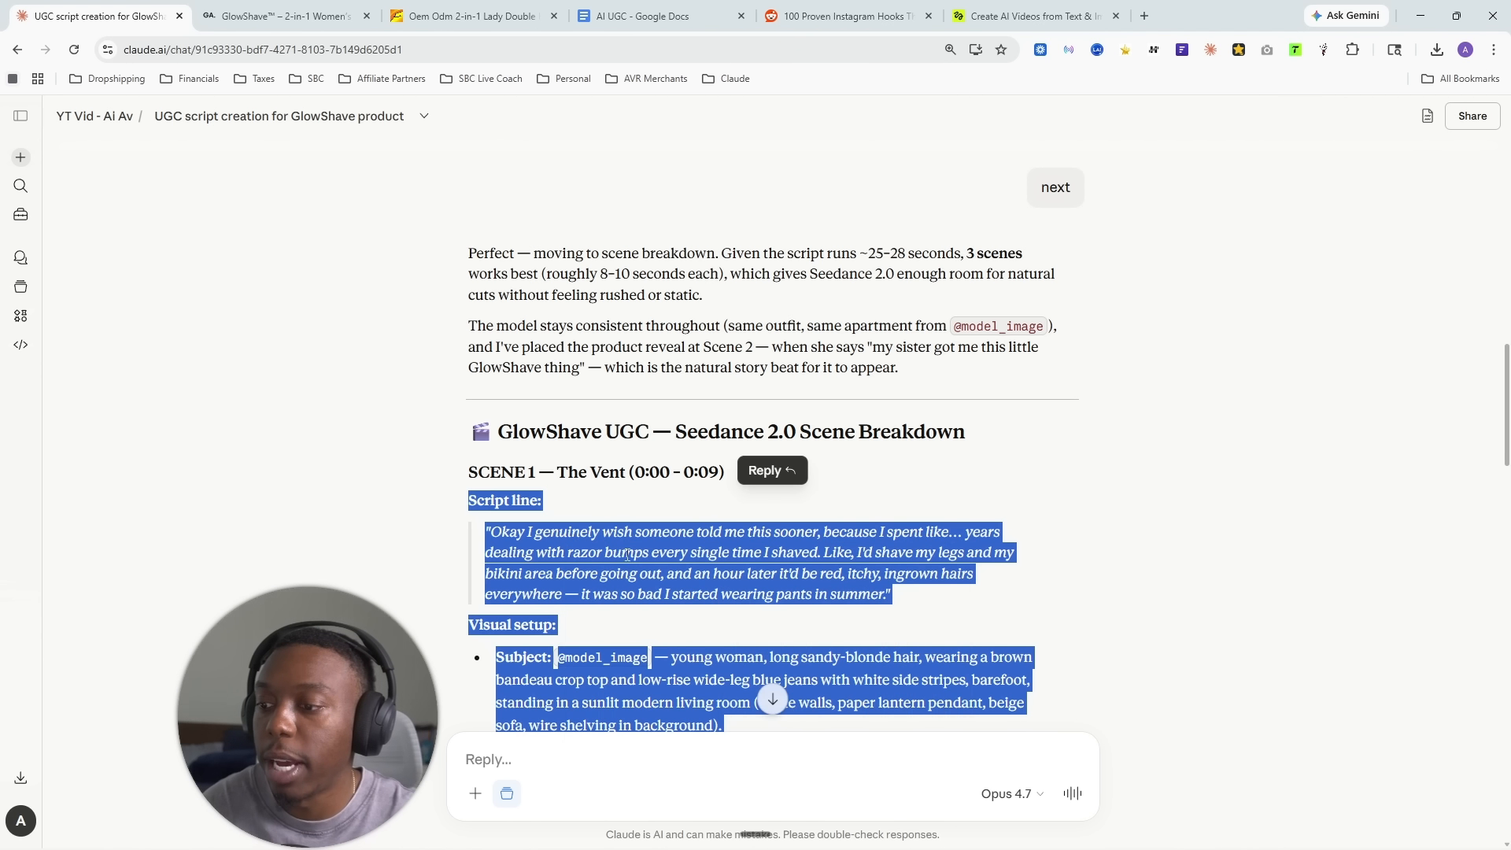
{"action": "left_click", "coordinate": [1015, 16]}
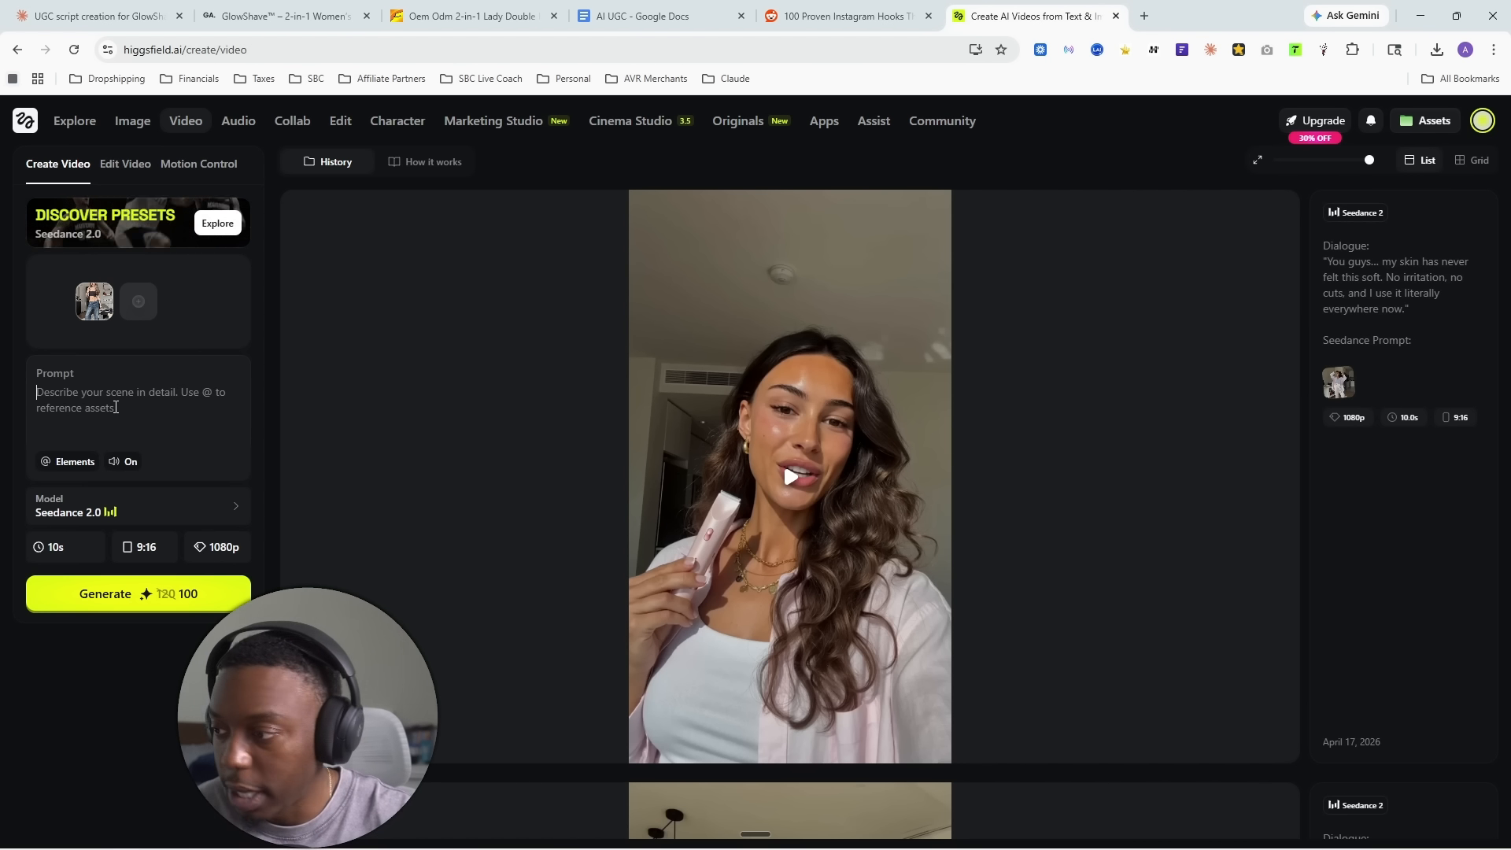
{"action": "key", "text": "ctrl+v"}
{"action": "scroll", "coordinate": [116, 407], "scroll_direction": "up", "scroll_amount": 10}
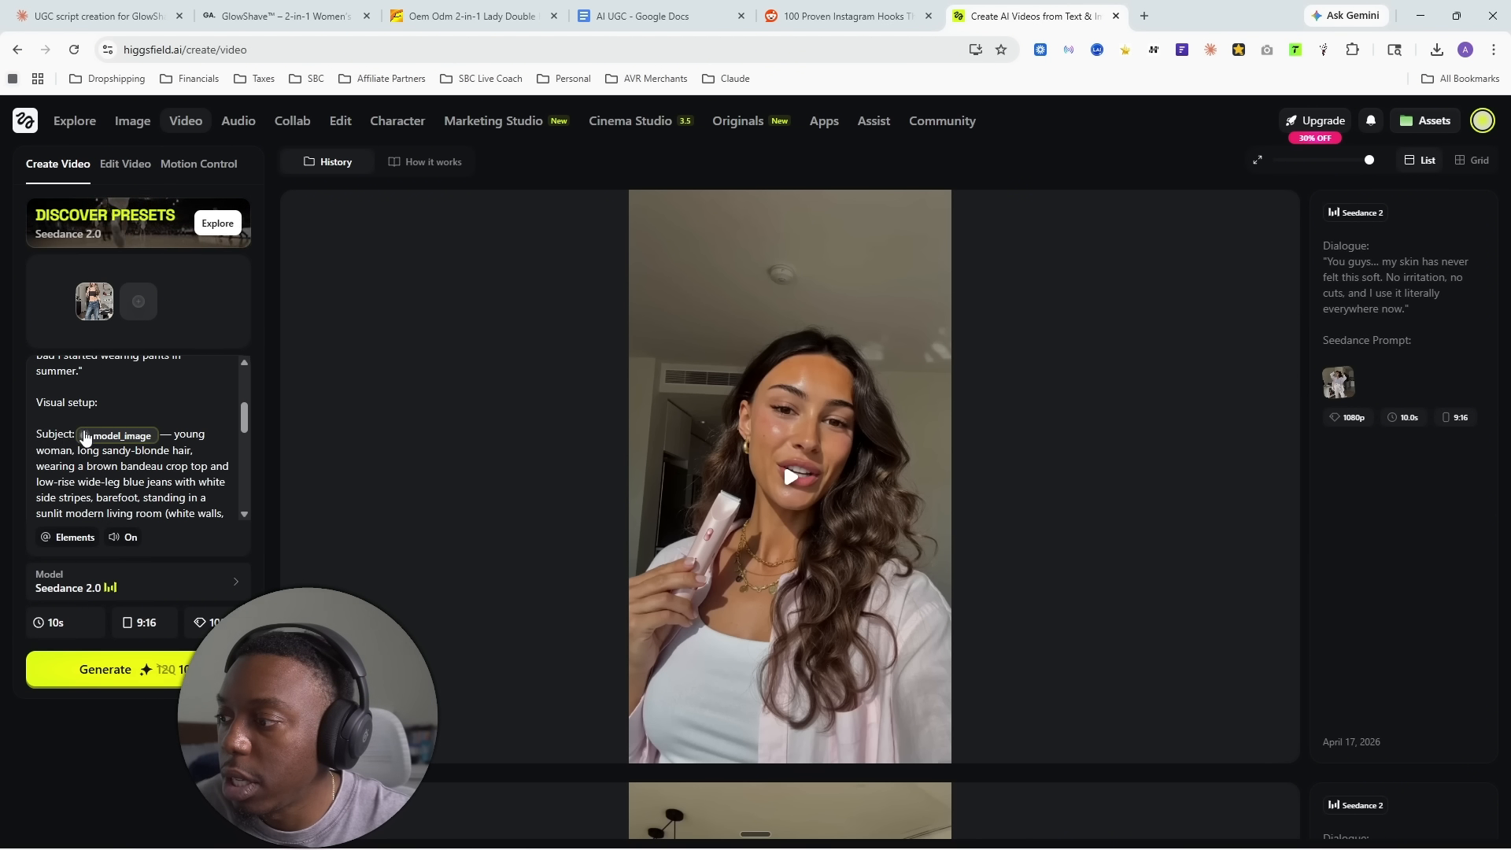
{"action": "left_click", "coordinate": [122, 437]}
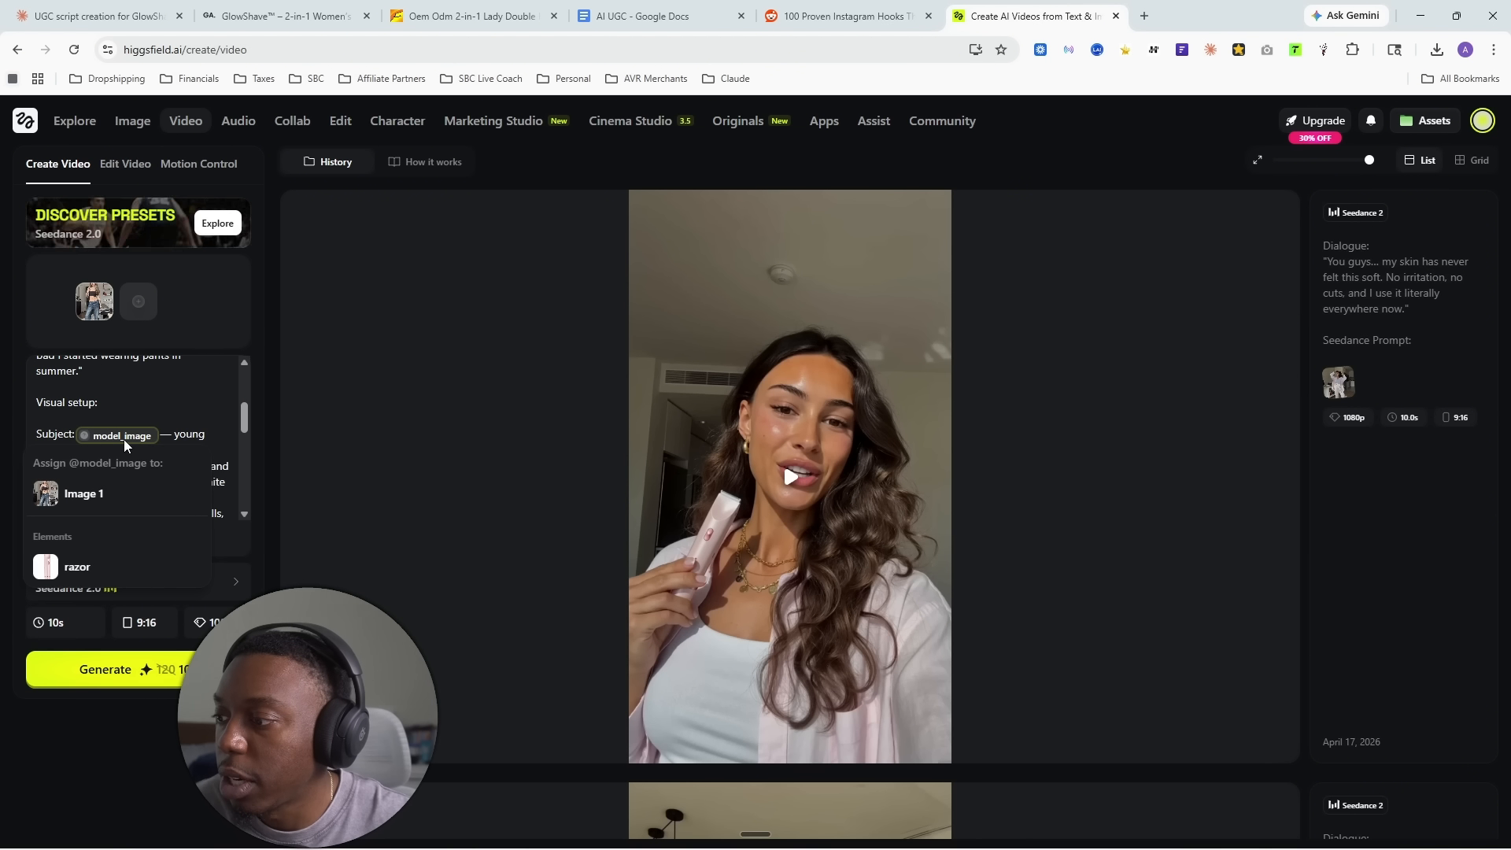
{"action": "left_click", "coordinate": [88, 506]}
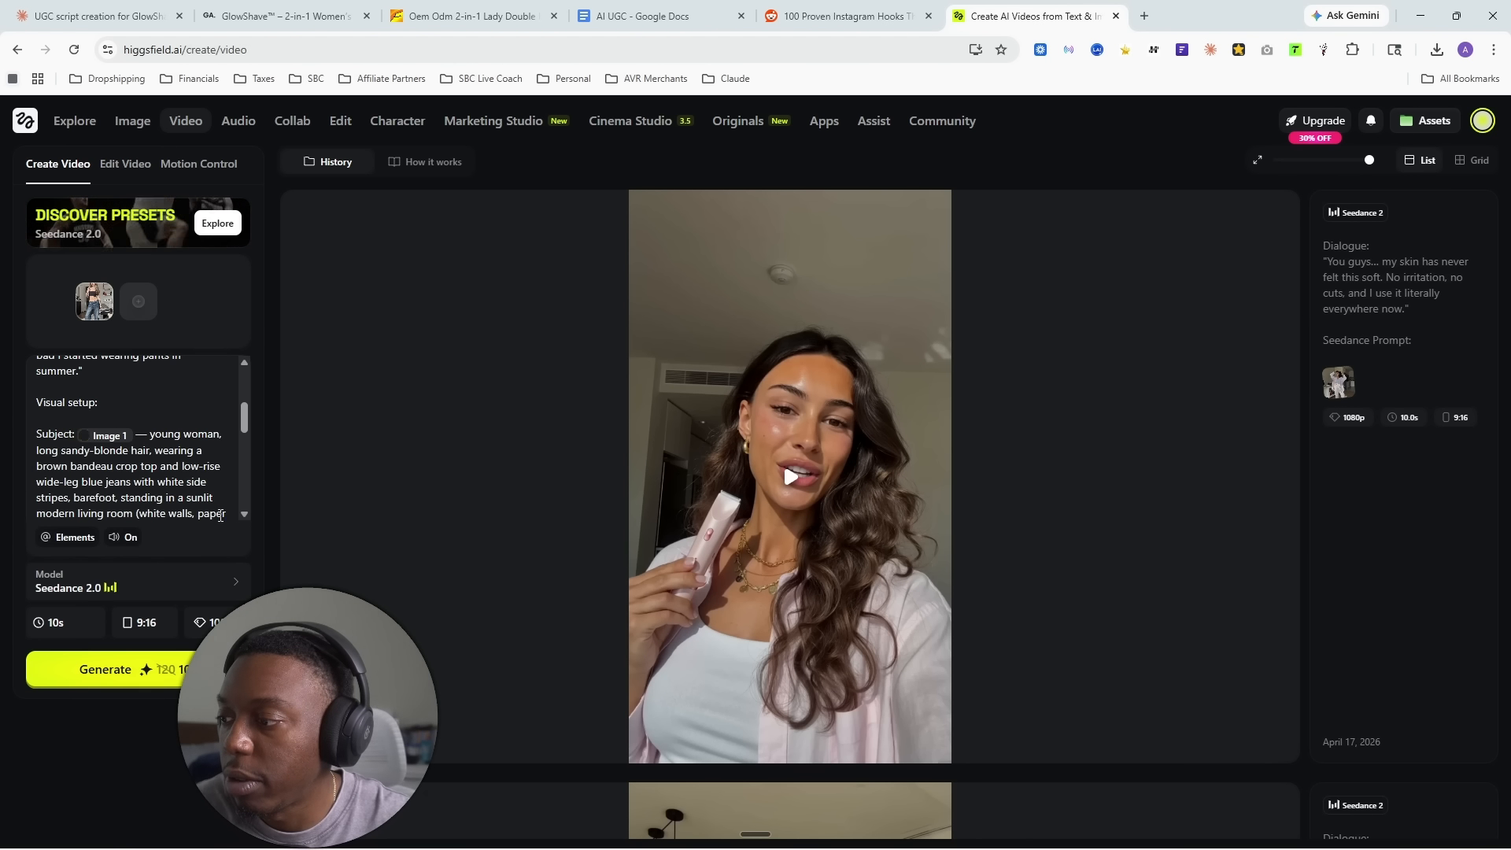
- Review the full Scene 1 prompt and generate the video with Seedance 2.0
{"action": "scroll", "coordinate": [125, 466], "scroll_direction": "up", "scroll_amount": 5}
{"action": "scroll", "coordinate": [152, 440], "scroll_direction": "down", "scroll_amount": 8}
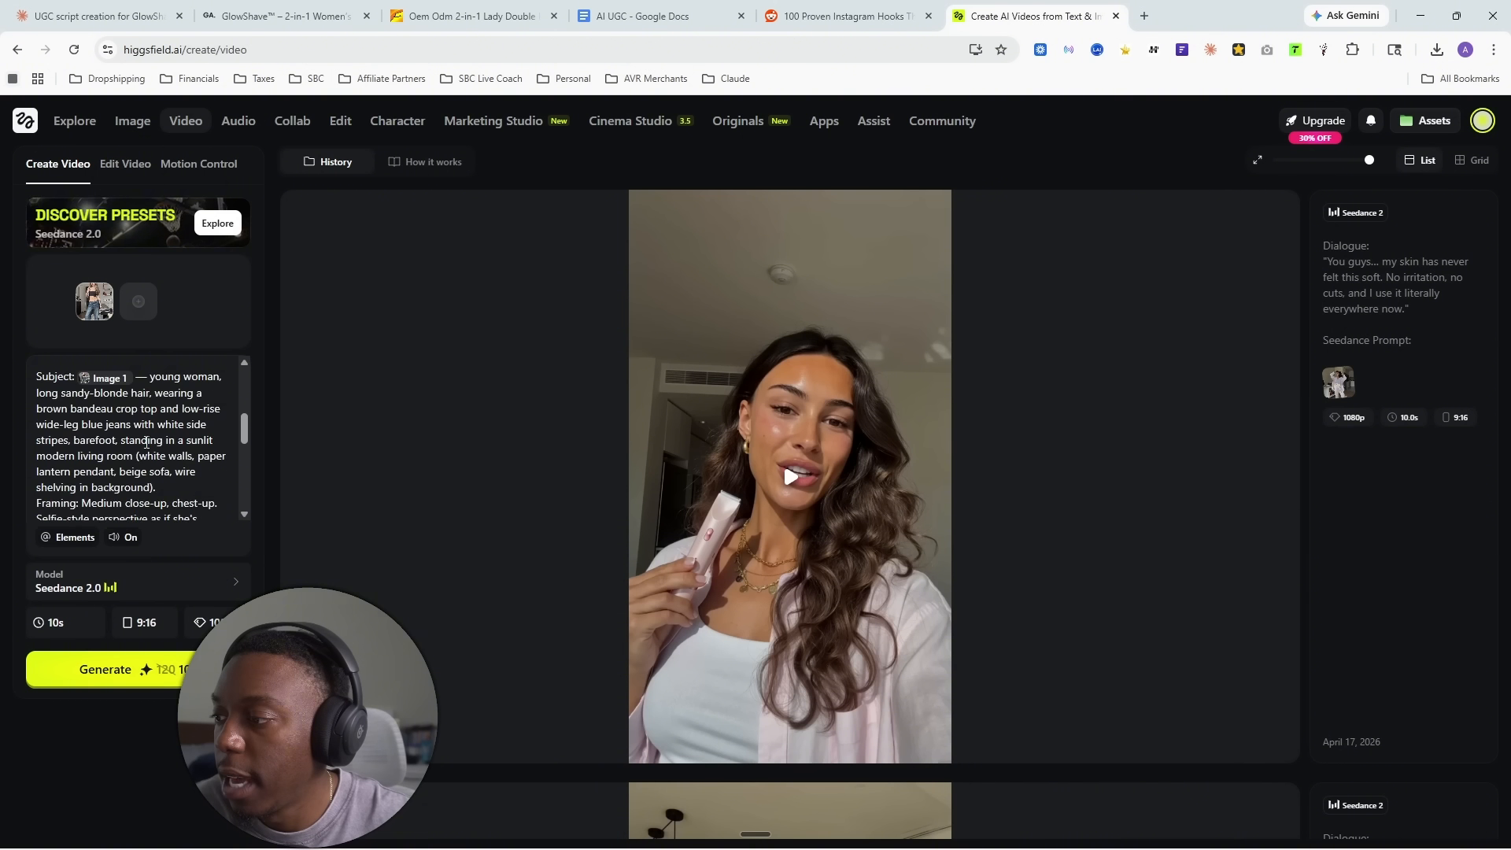
{"action": "scroll", "coordinate": [152, 440], "scroll_direction": "down", "scroll_amount": 2}
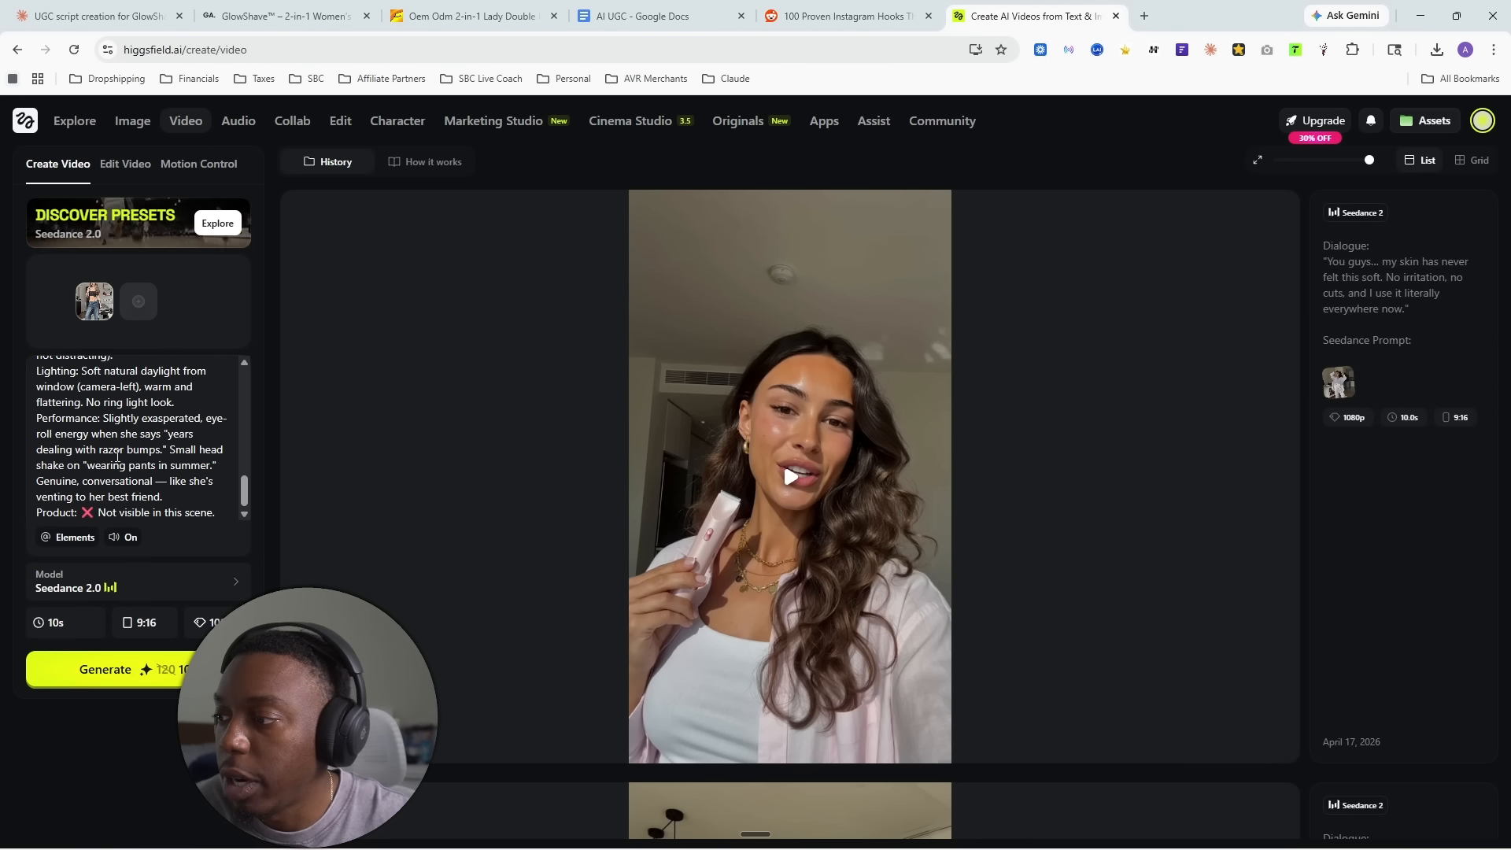
{"action": "scroll", "coordinate": [122, 457], "scroll_direction": "up", "scroll_amount": 6}
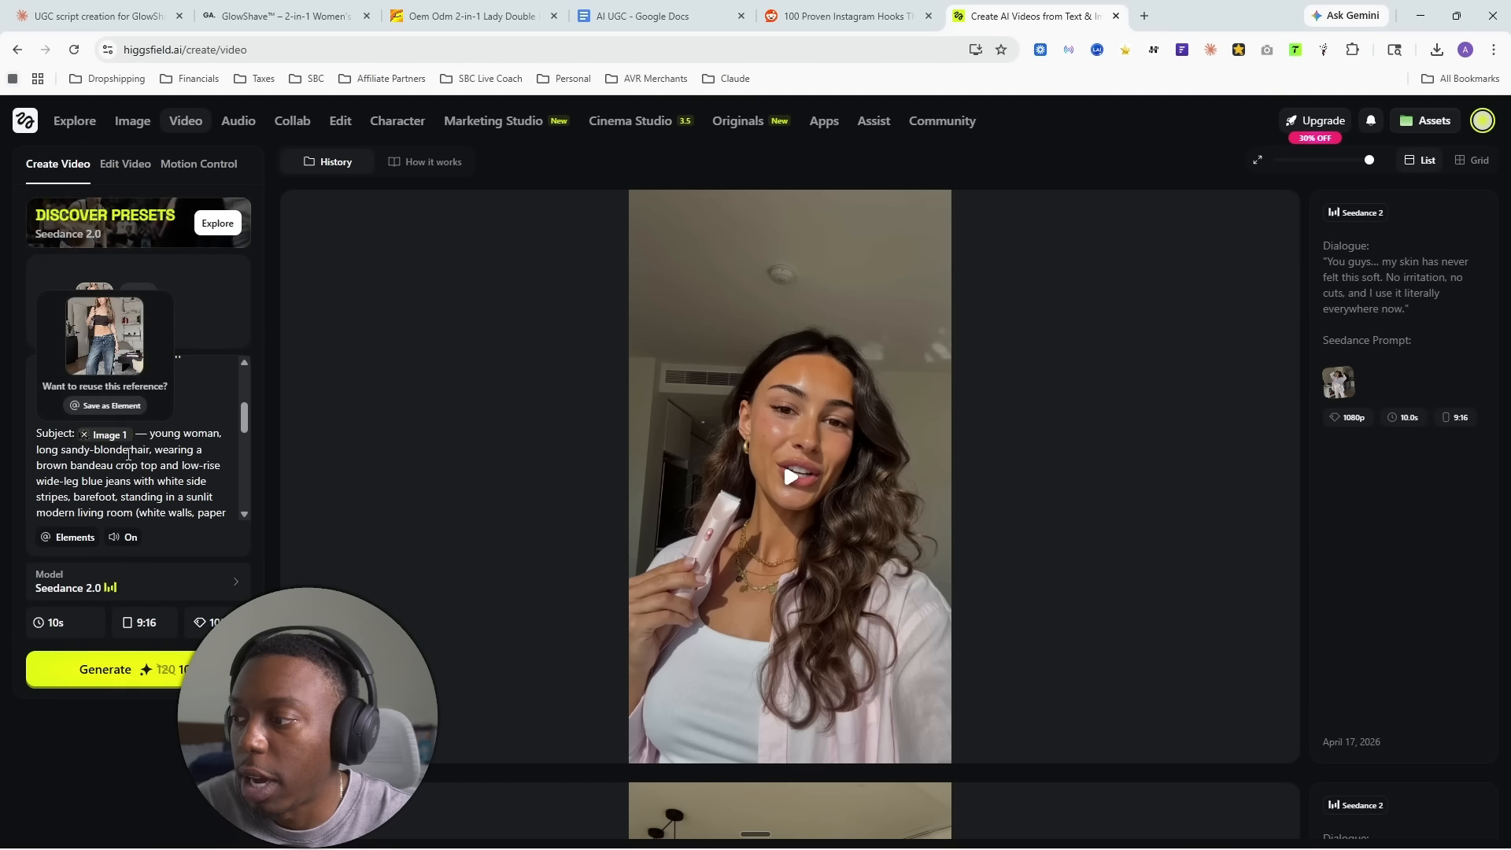
{"action": "scroll", "coordinate": [150, 449], "scroll_direction": "down", "scroll_amount": 6}
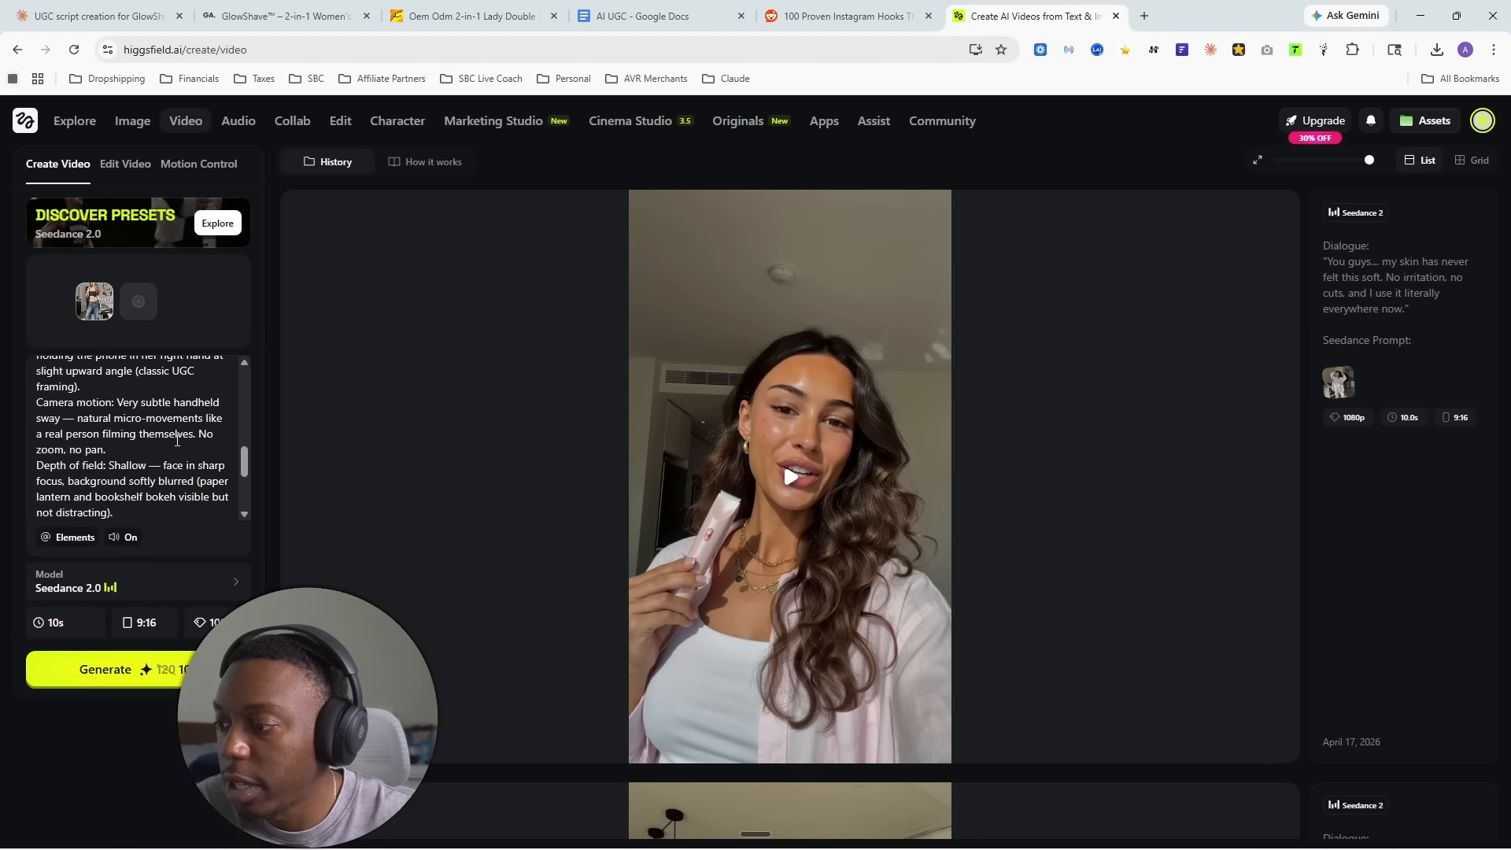
{"action": "left_click", "coordinate": [140, 667]}
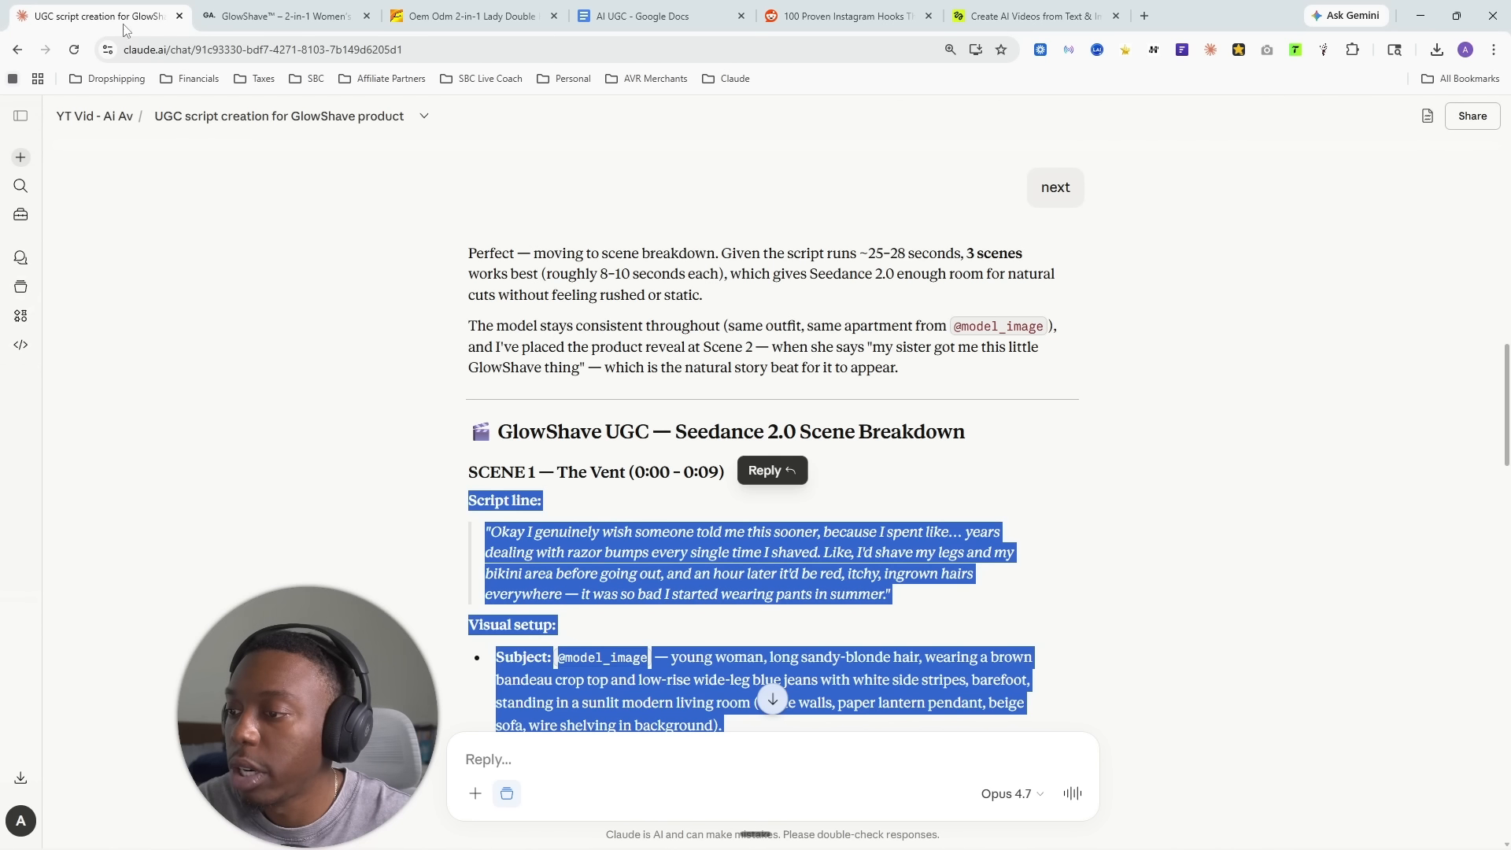
- Return to the Claude chat and copy the Scene 2 script line, visual setup and product cue
{"action": "left_click", "coordinate": [95, 15]}
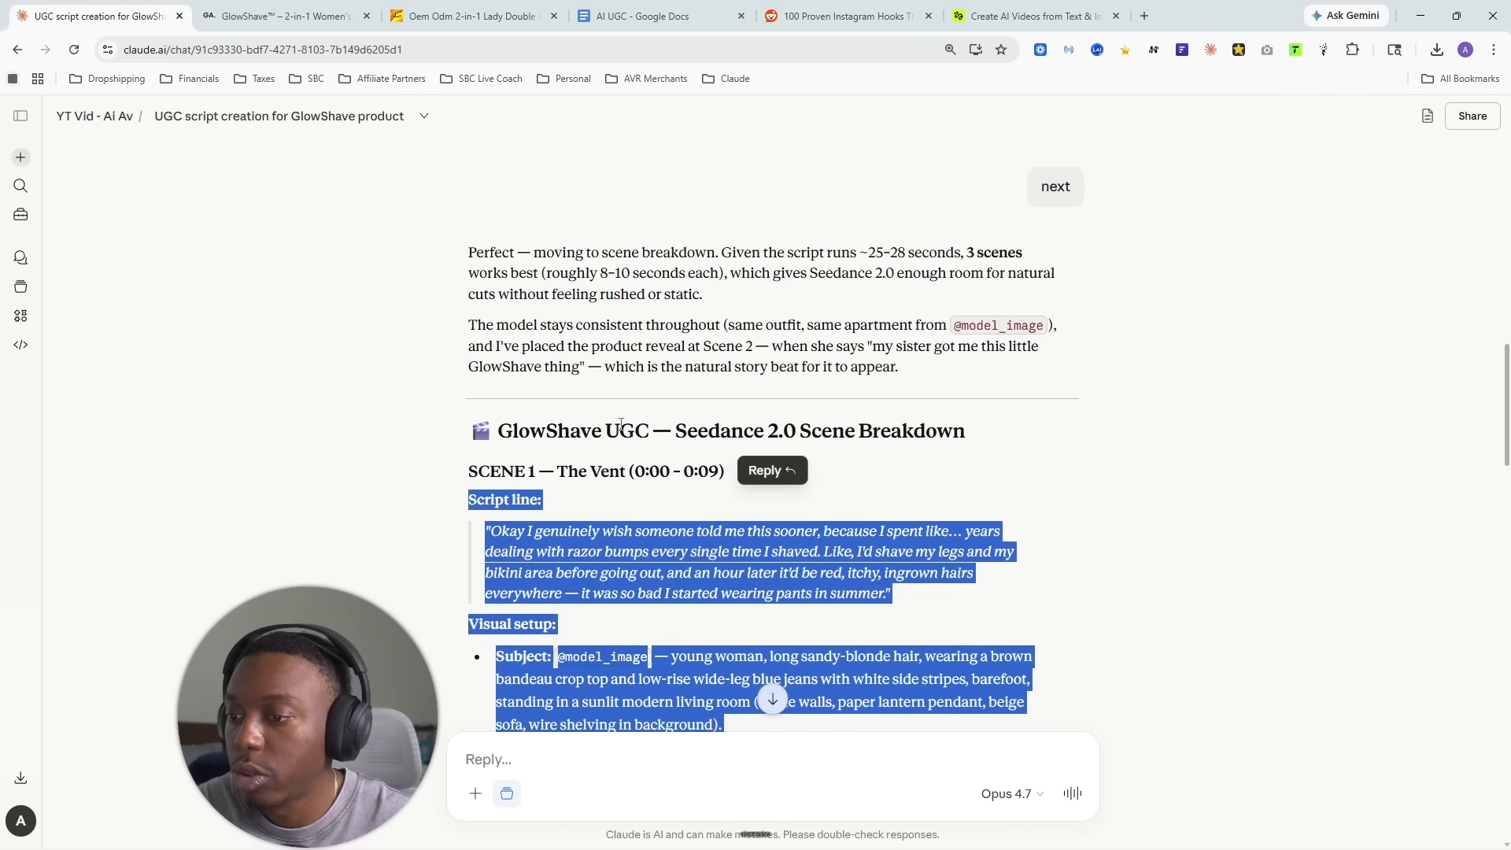
{"action": "scroll", "coordinate": [564, 384], "scroll_direction": "down", "scroll_amount": 5}
{"action": "scroll", "coordinate": [563, 383], "scroll_direction": "down", "scroll_amount": 7}
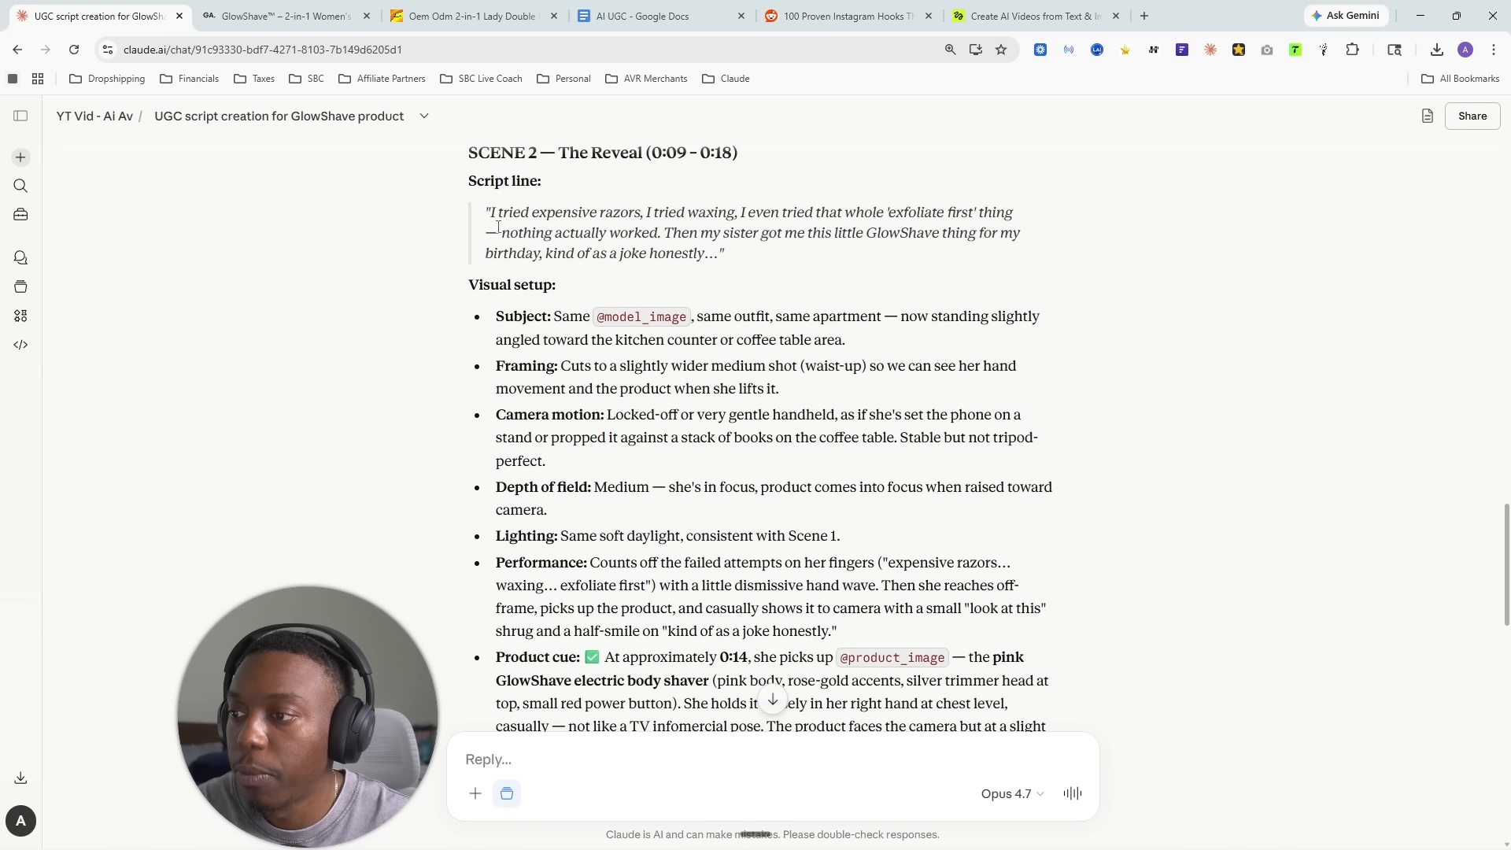
{"action": "left_click_drag", "start_coordinate": [480, 187], "coordinate": [611, 437]}
{"action": "right_click", "coordinate": [590, 403]}
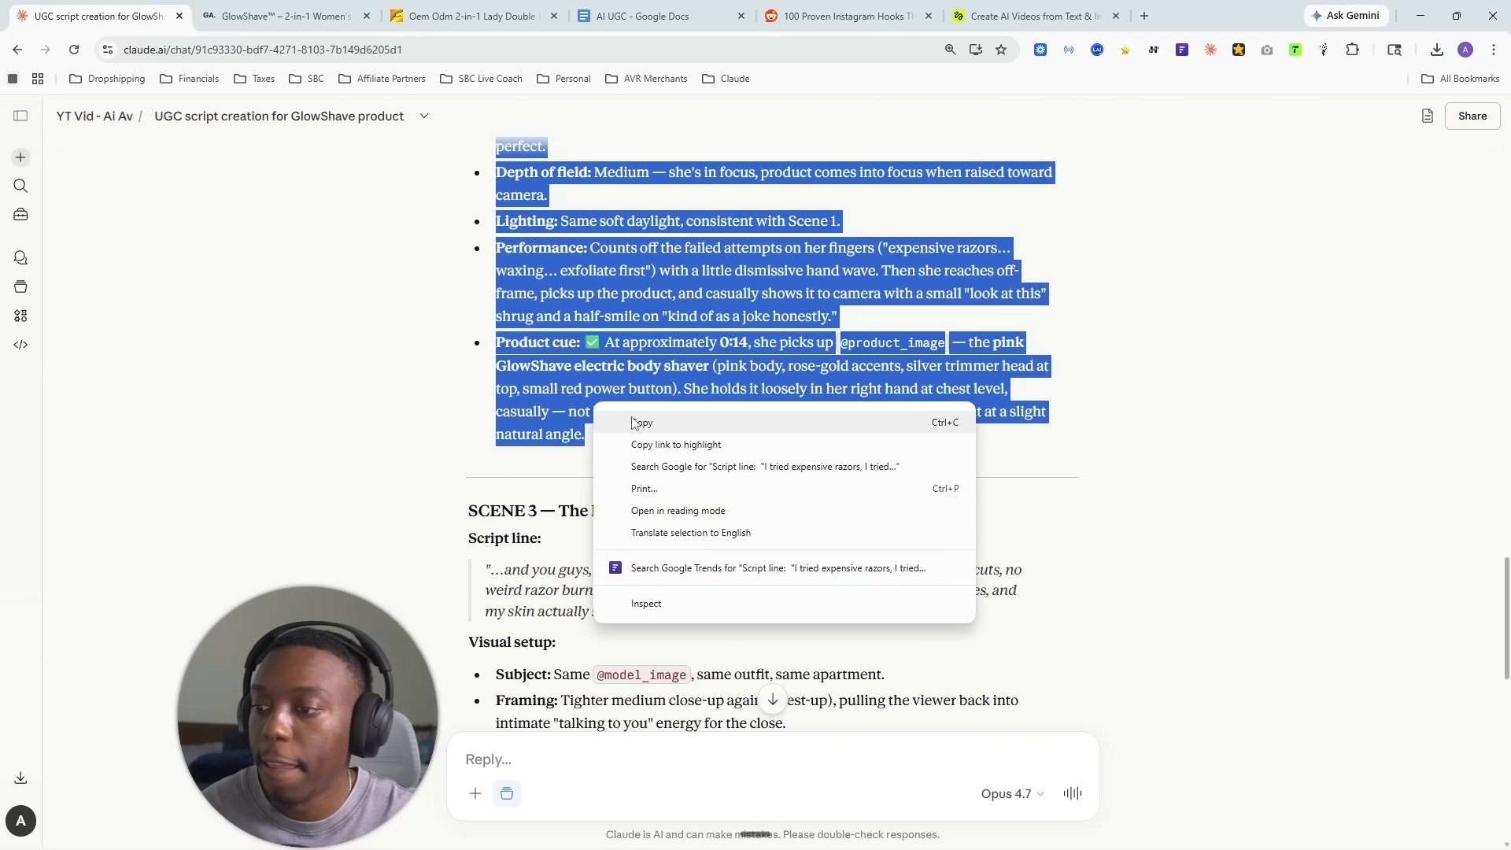
{"action": "left_click", "coordinate": [622, 418]}
- Switch to Higgsfield and replace the whole video prompt with the copied Scene 2 text
{"action": "left_click", "coordinate": [1031, 15]}
{"action": "left_click", "coordinate": [136, 414]}
{"action": "key", "text": "ctrl+a"}
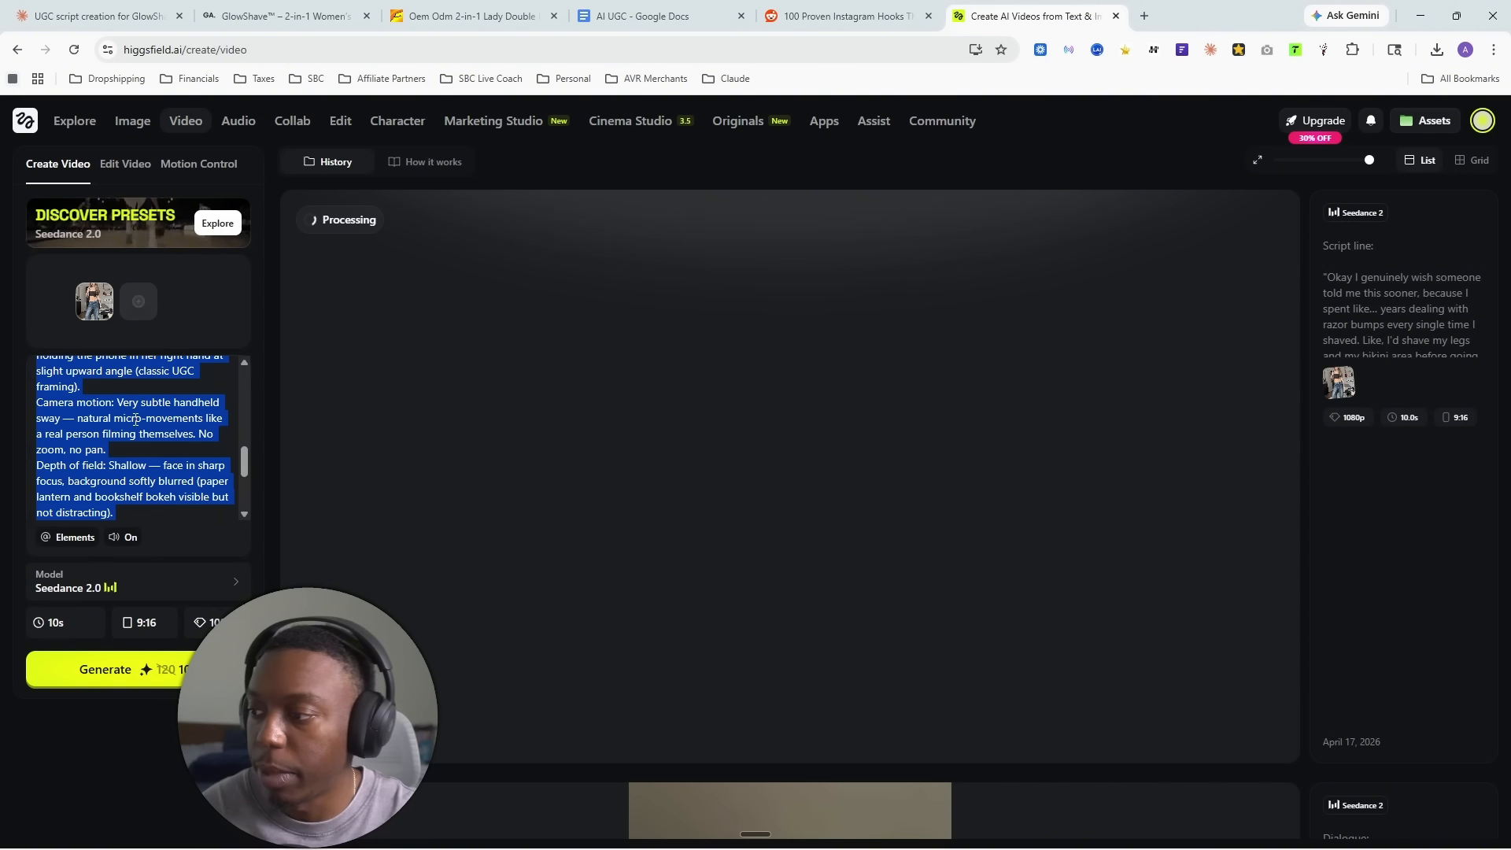
{"action": "key", "text": "BackSpace"}
{"action": "key", "text": "ctrl+v"}
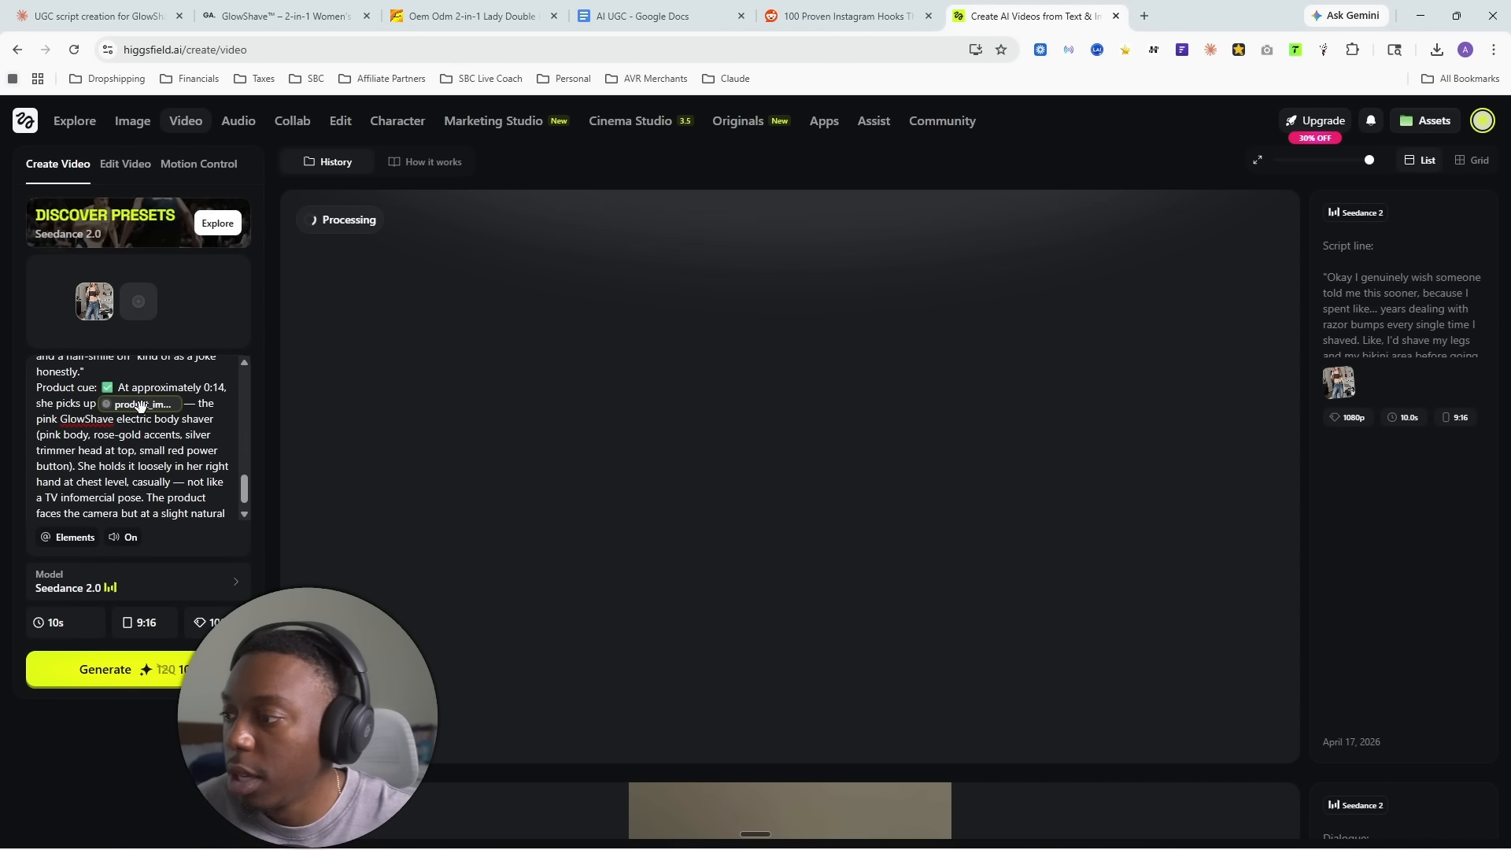
{"action": "left_click", "coordinate": [136, 406]}
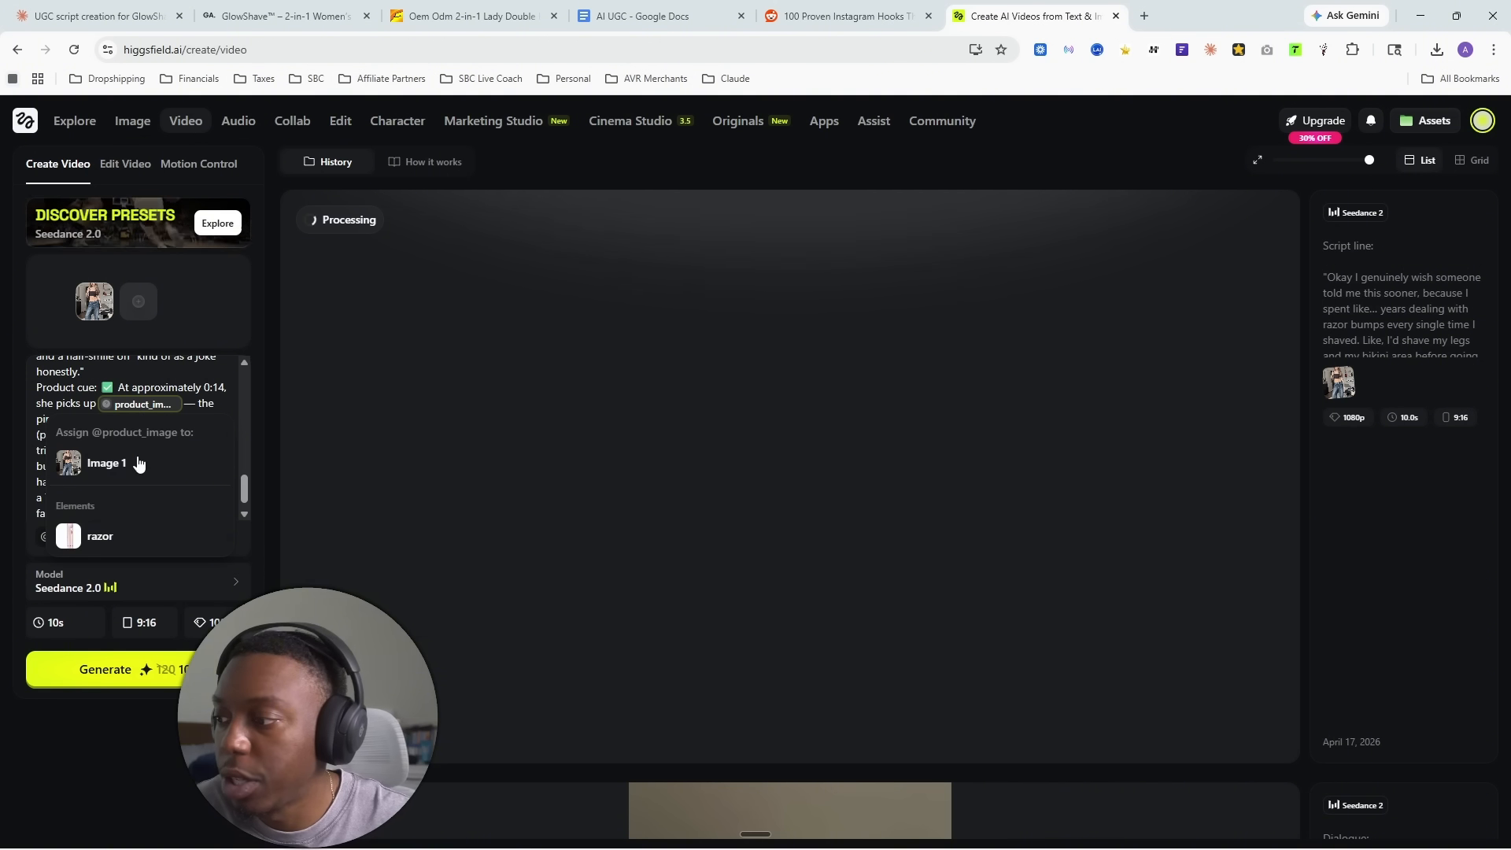
{"action": "left_click", "coordinate": [111, 540]}
{"action": "scroll", "coordinate": [141, 464], "scroll_direction": "up", "scroll_amount": 5}
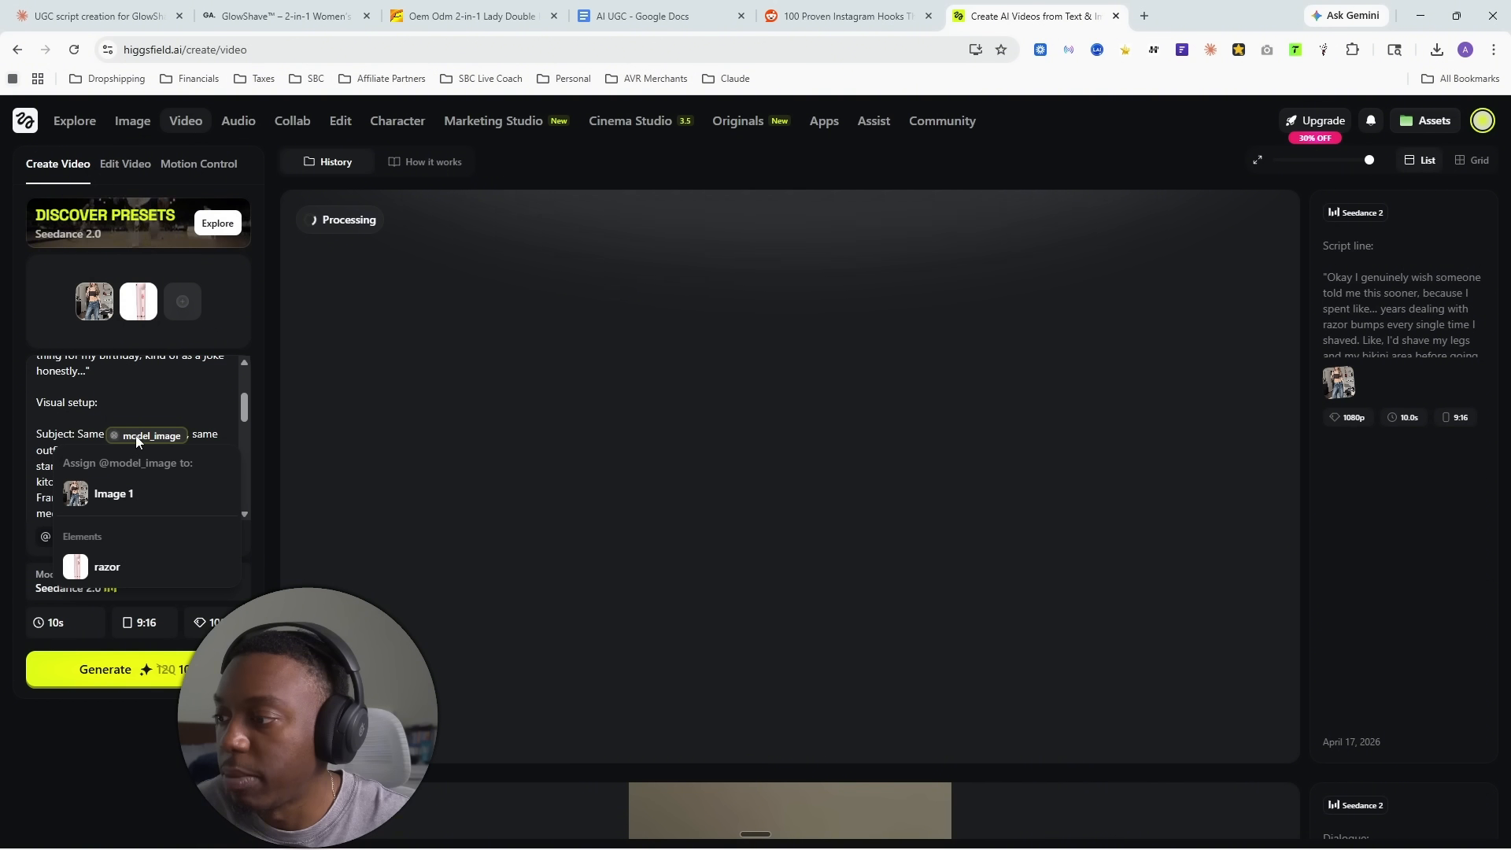
{"action": "scroll", "coordinate": [154, 457], "scroll_direction": "up", "scroll_amount": 5}
{"action": "scroll", "coordinate": [155, 457], "scroll_direction": "down", "scroll_amount": 10}
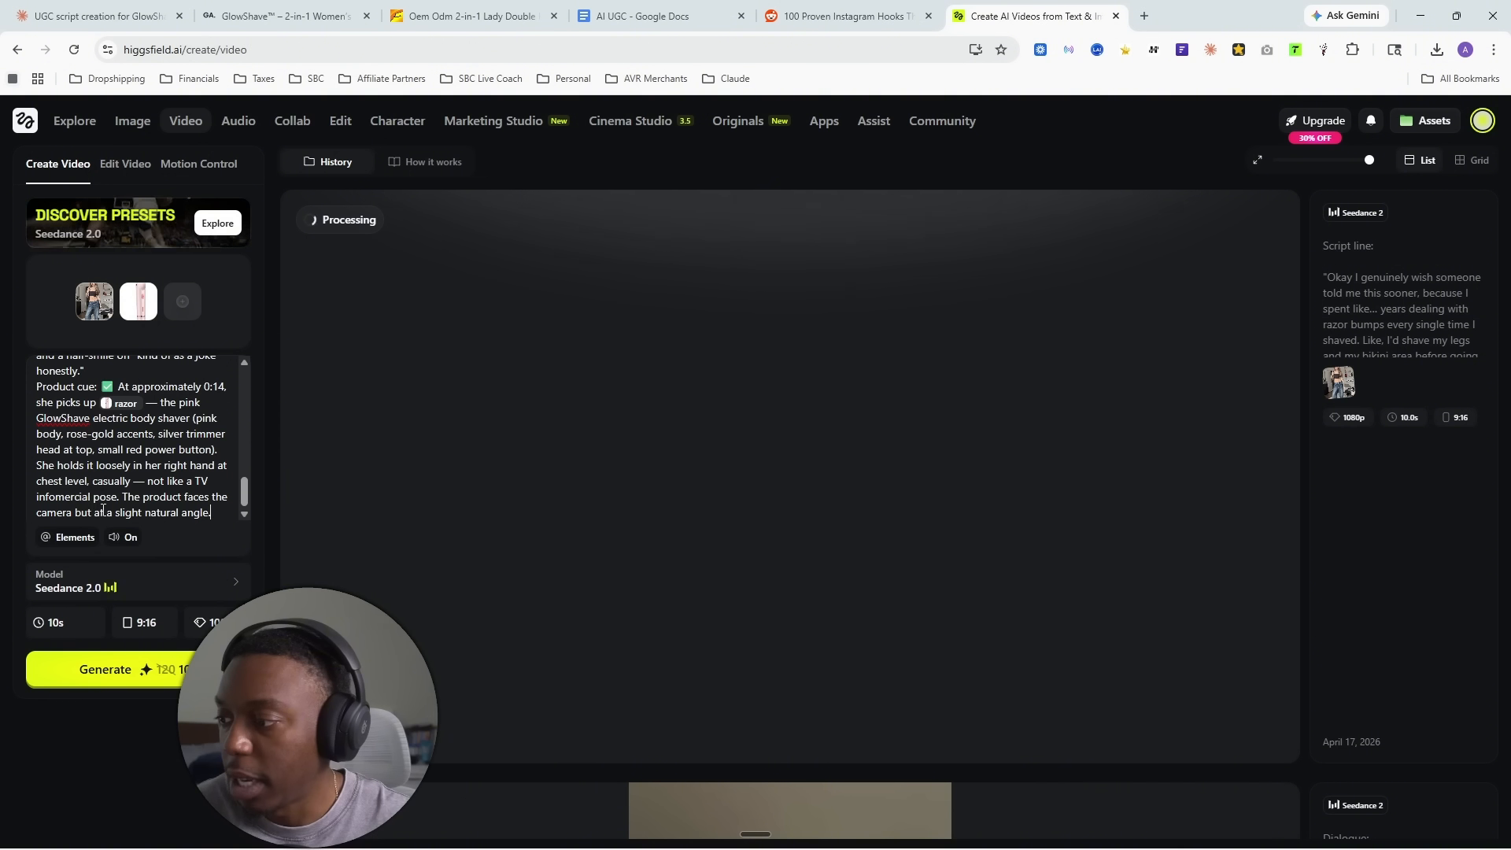
{"action": "left_click", "coordinate": [150, 669]}
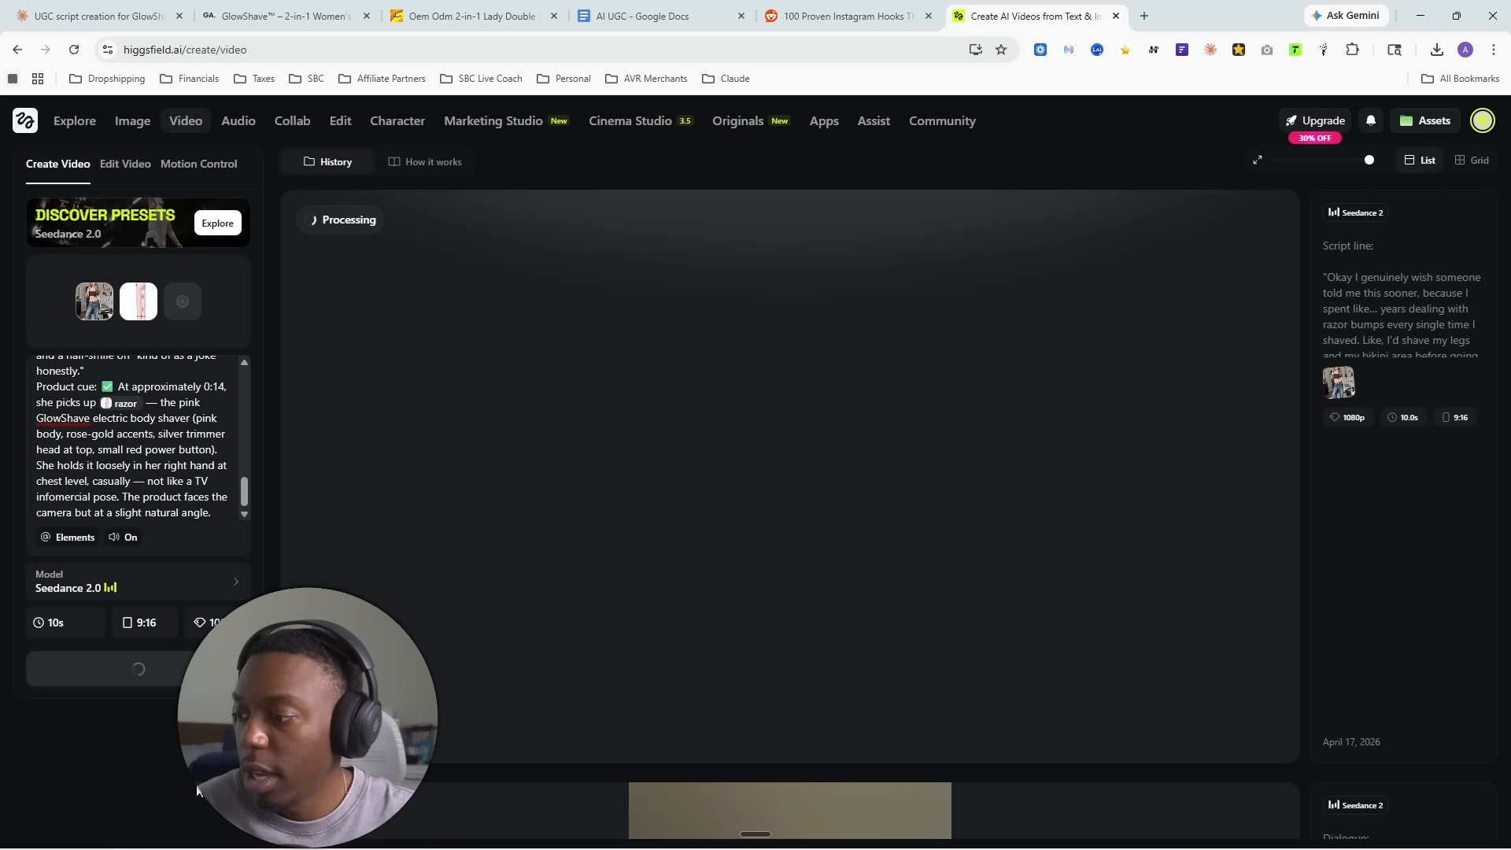
- Return to the Claude chat and copy the Scene 3 script line, visual setup and product cue
{"action": "left_click", "coordinate": [149, 17]}
{"action": "scroll", "coordinate": [584, 412], "scroll_direction": "down", "scroll_amount": 4}
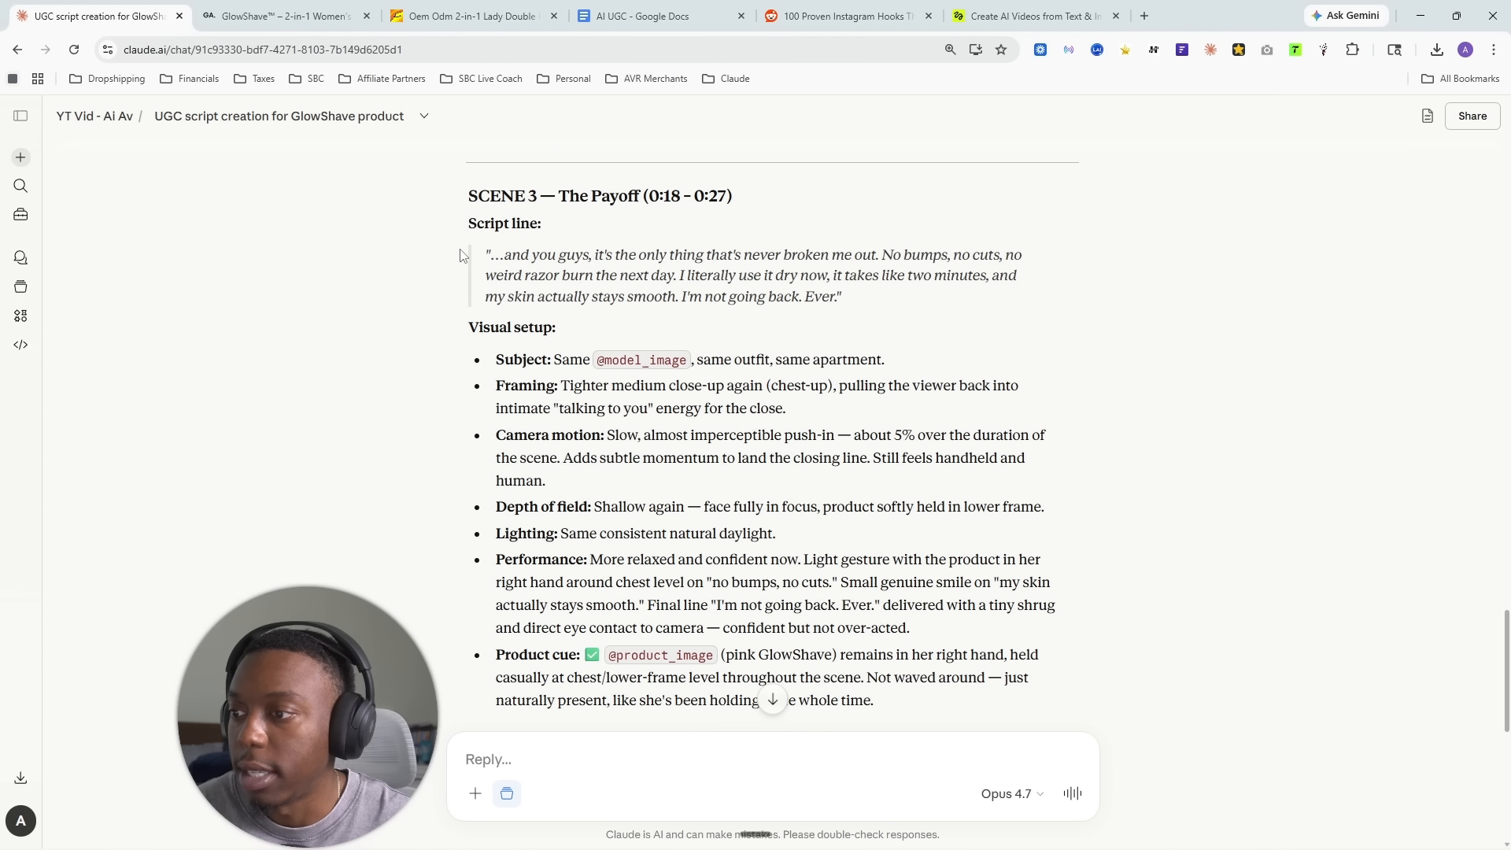
{"action": "left_click_drag", "start_coordinate": [459, 226], "coordinate": [851, 302]}
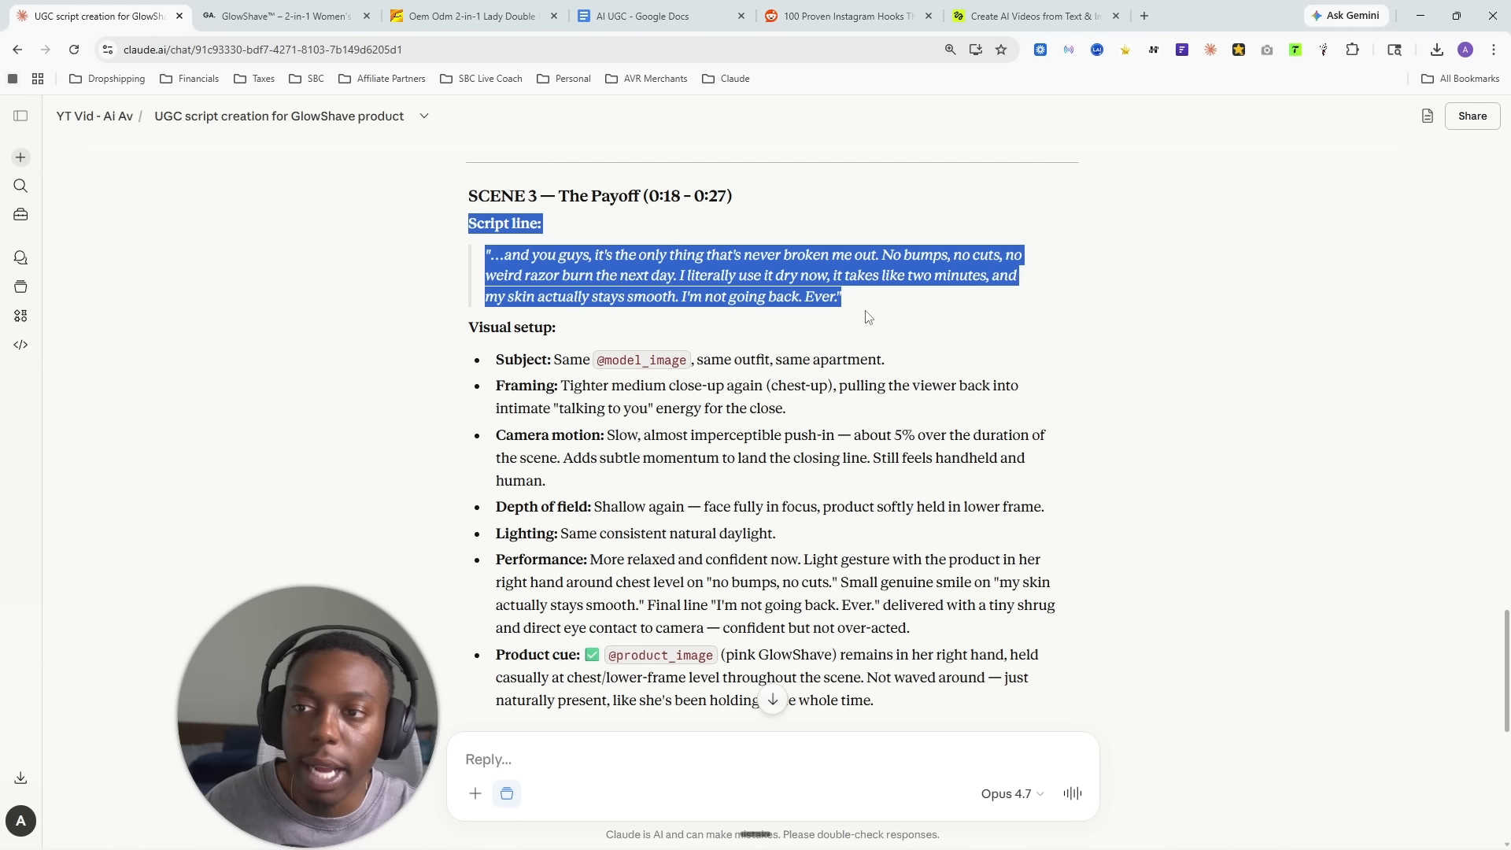
{"action": "left_click_drag", "start_coordinate": [868, 317], "coordinate": [872, 428]}
{"action": "scroll", "coordinate": [874, 338], "scroll_direction": "down", "scroll_amount": 4}
{"action": "right_click", "coordinate": [798, 364]}
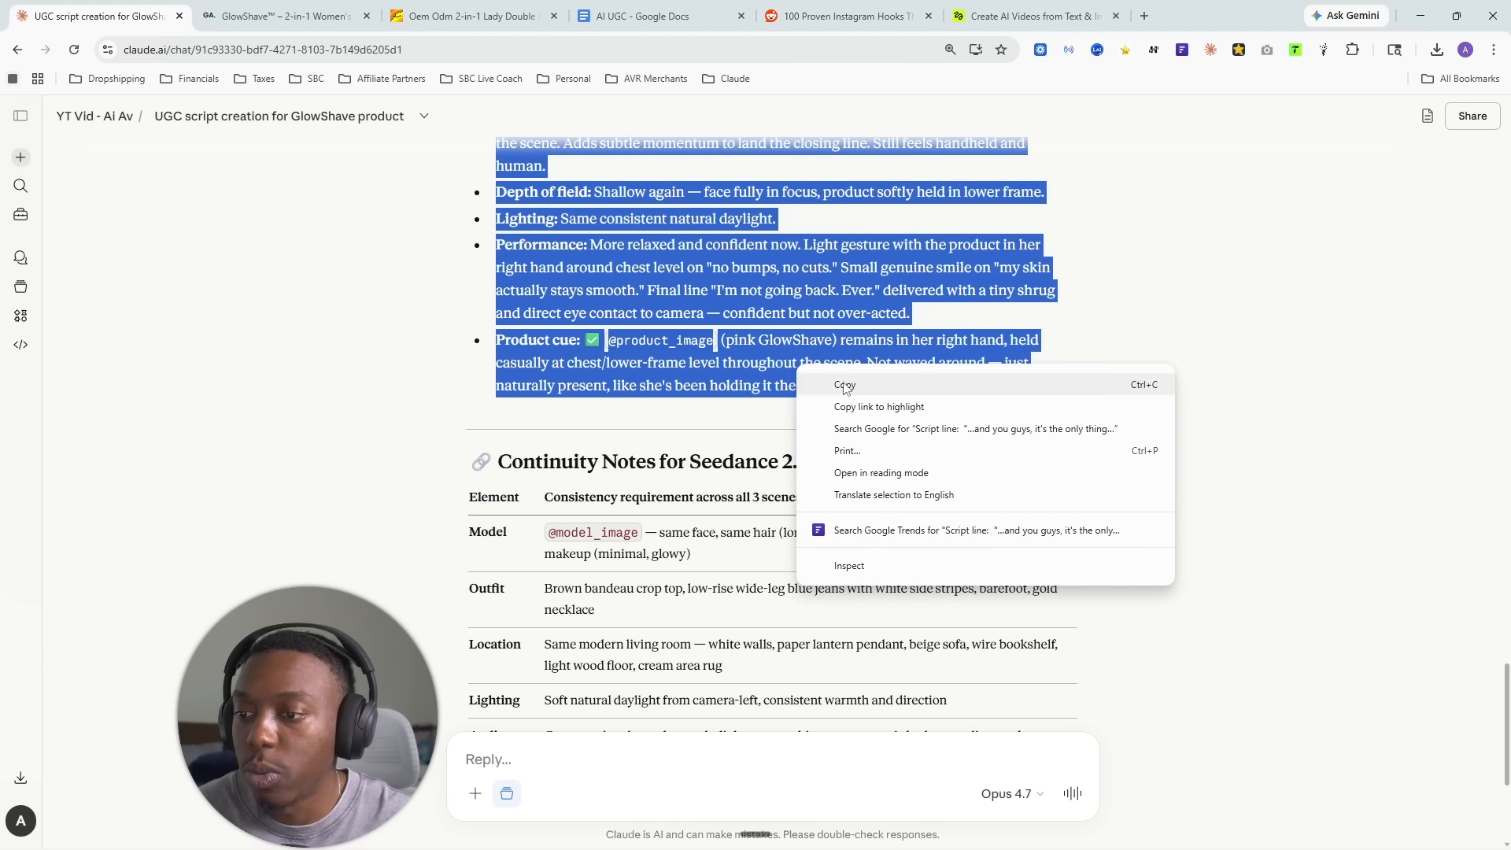
{"action": "left_click", "coordinate": [846, 386]}
- Switch to Higgsfield and replace the whole video prompt with the copied Scene 3 text
{"action": "left_click", "coordinate": [1024, 16]}
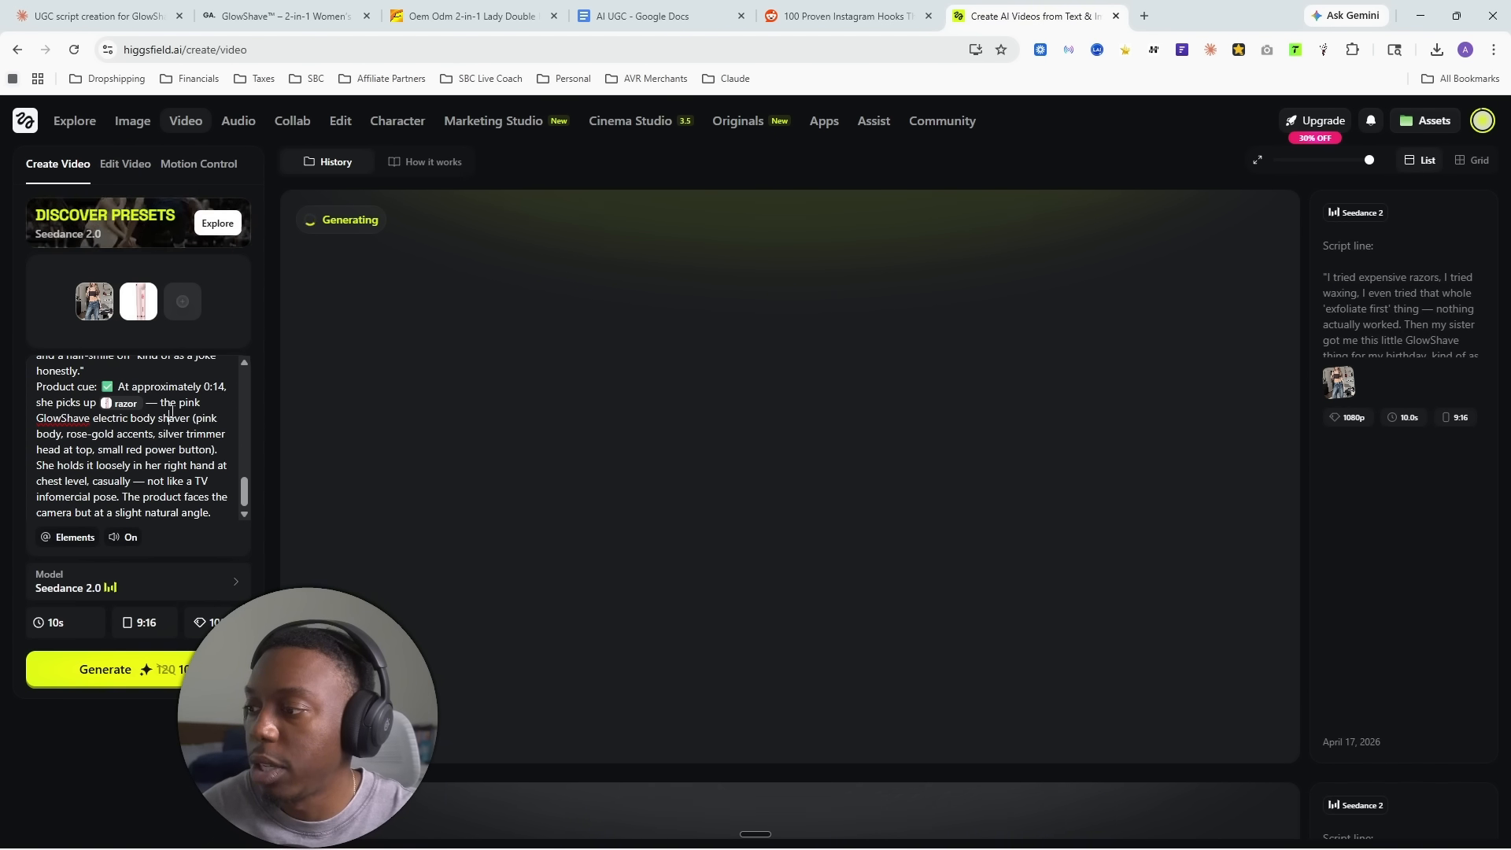
{"action": "key", "text": "ctrl+a"}
{"action": "key", "text": "BackSpace"}
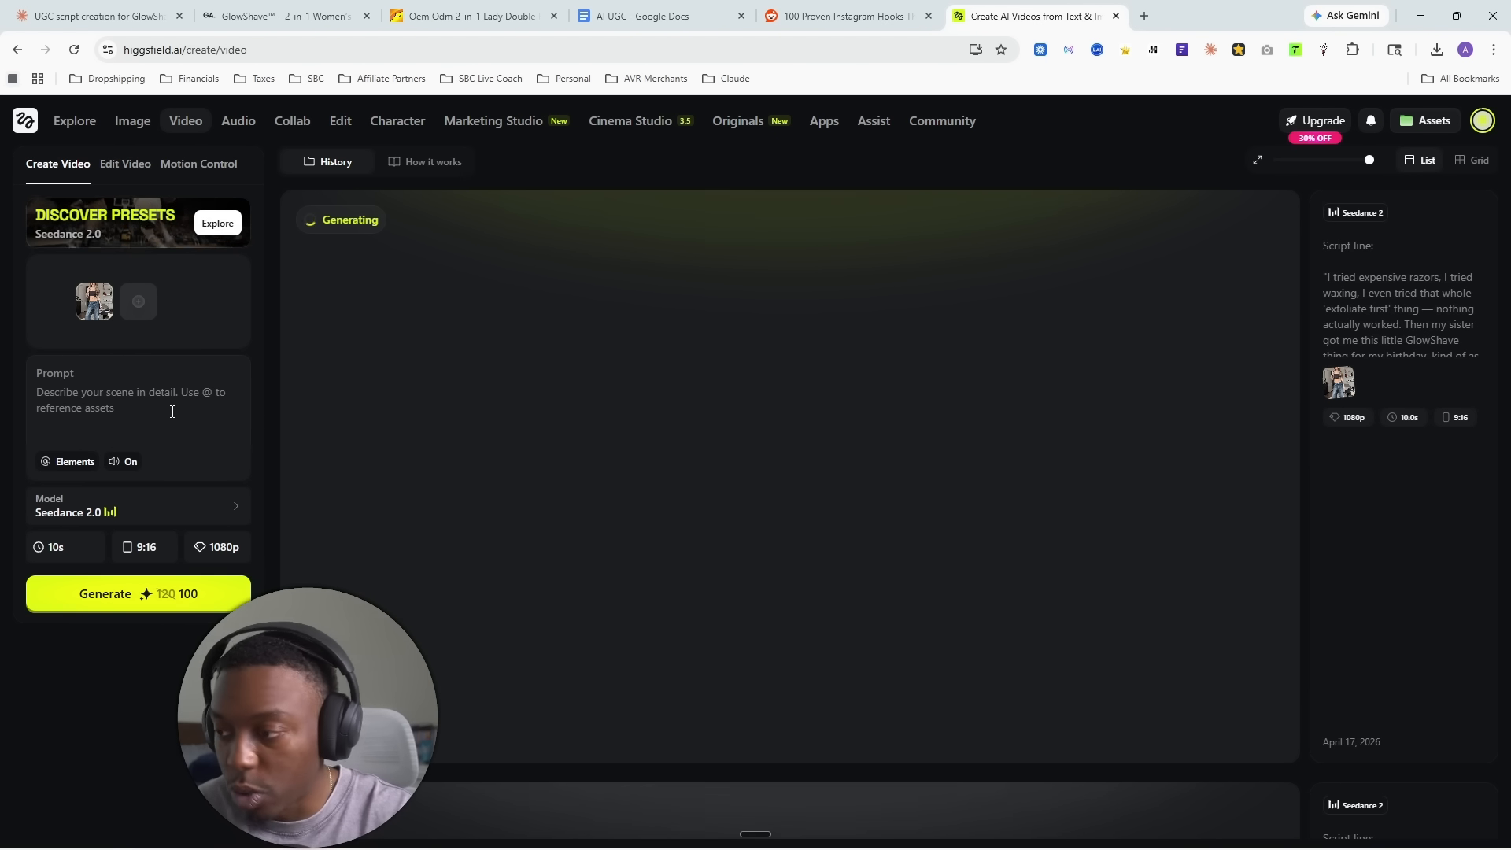
{"action": "key", "text": "ctrl+v"}
{"action": "left_click", "coordinate": [155, 438]}
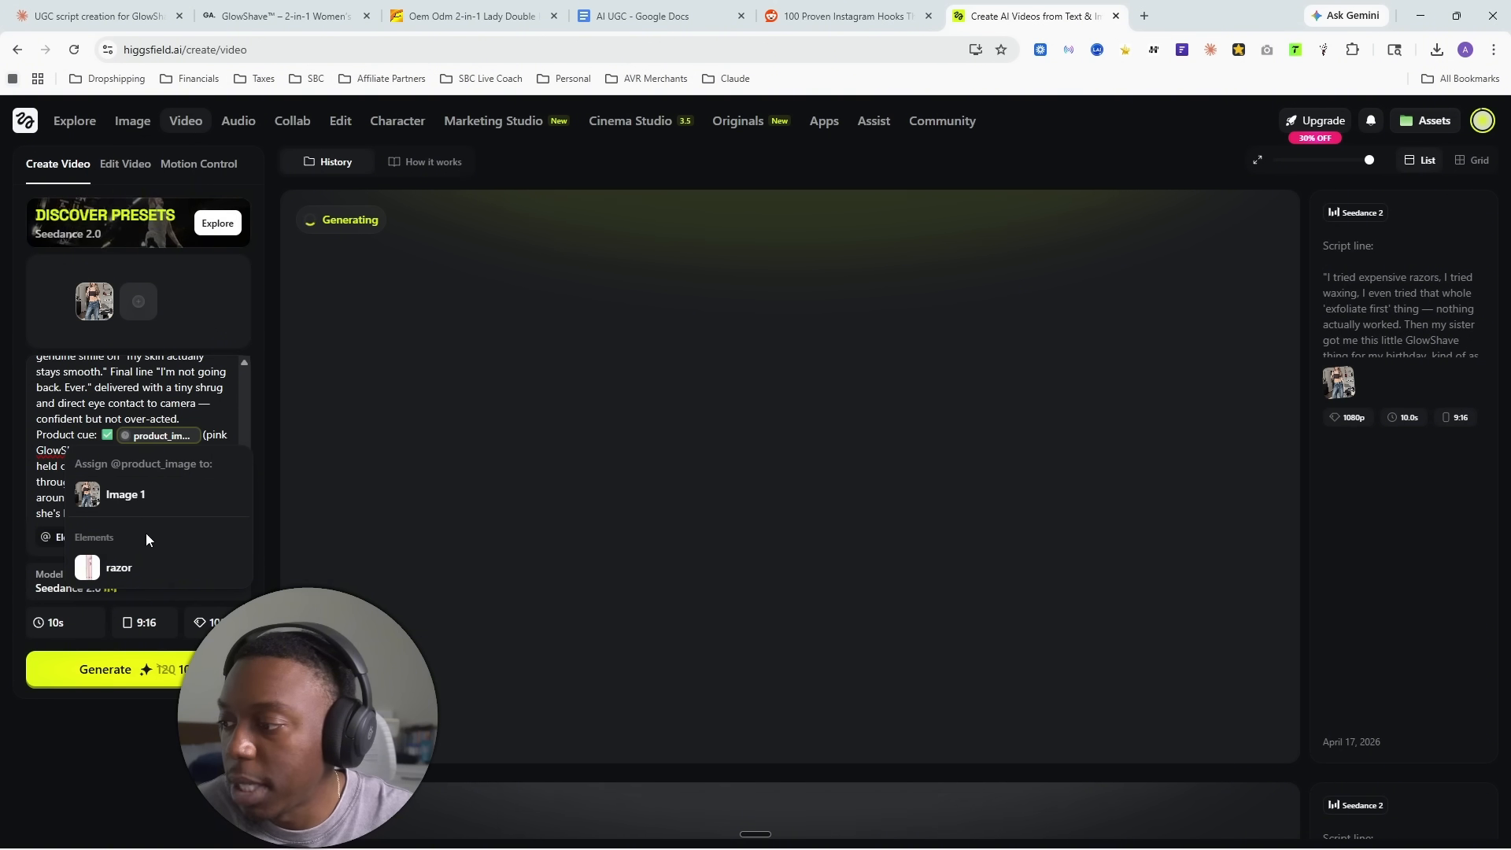
{"action": "left_click", "coordinate": [135, 566]}
{"action": "scroll", "coordinate": [175, 455], "scroll_direction": "up", "scroll_amount": 5}
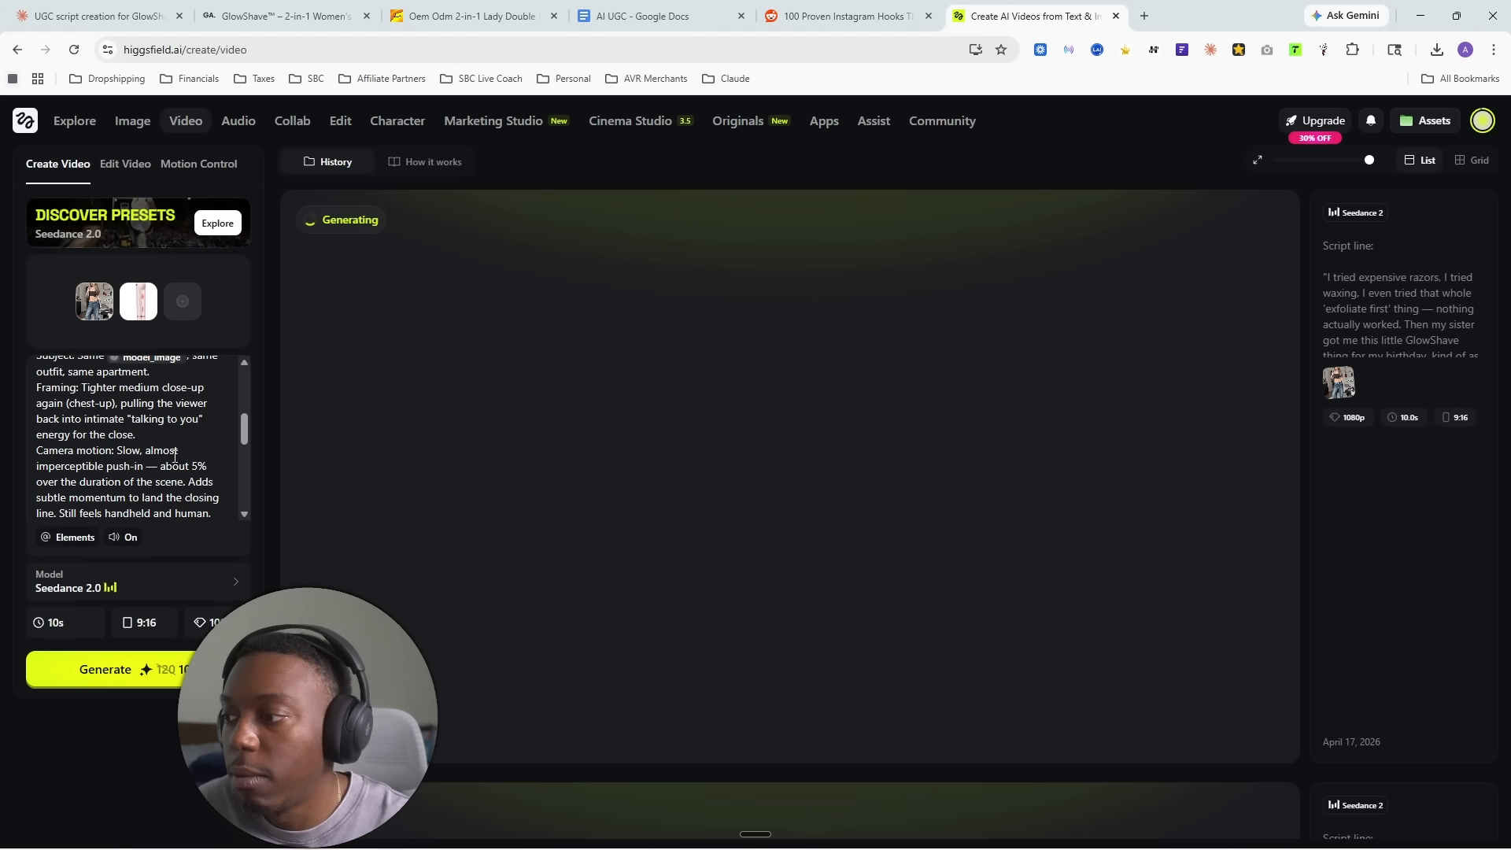
{"action": "scroll", "coordinate": [174, 455], "scroll_direction": "up", "scroll_amount": 2}
{"action": "left_click", "coordinate": [164, 435]}
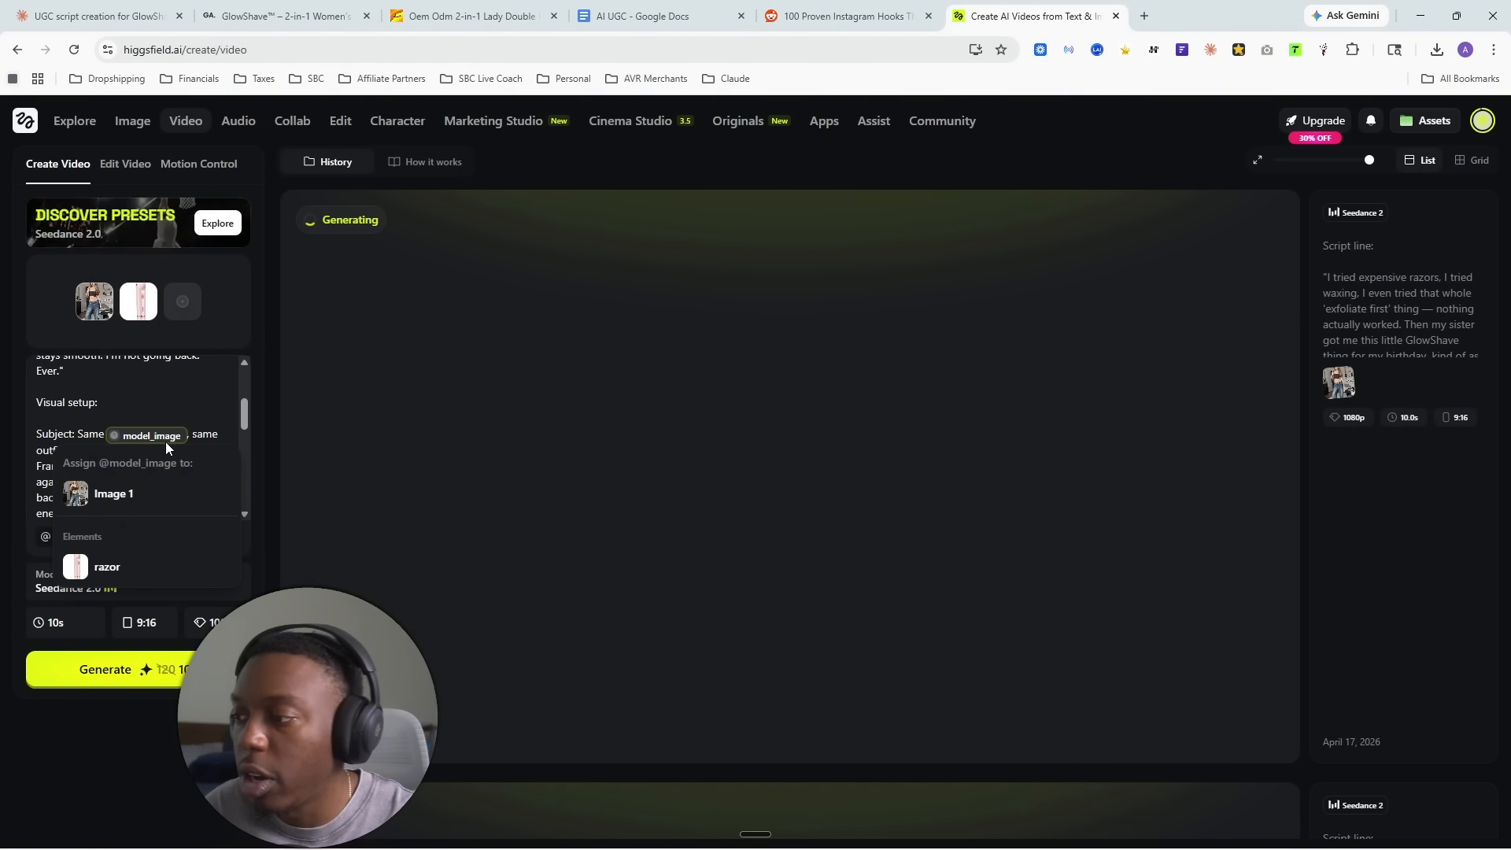
{"action": "left_click", "coordinate": [159, 498]}
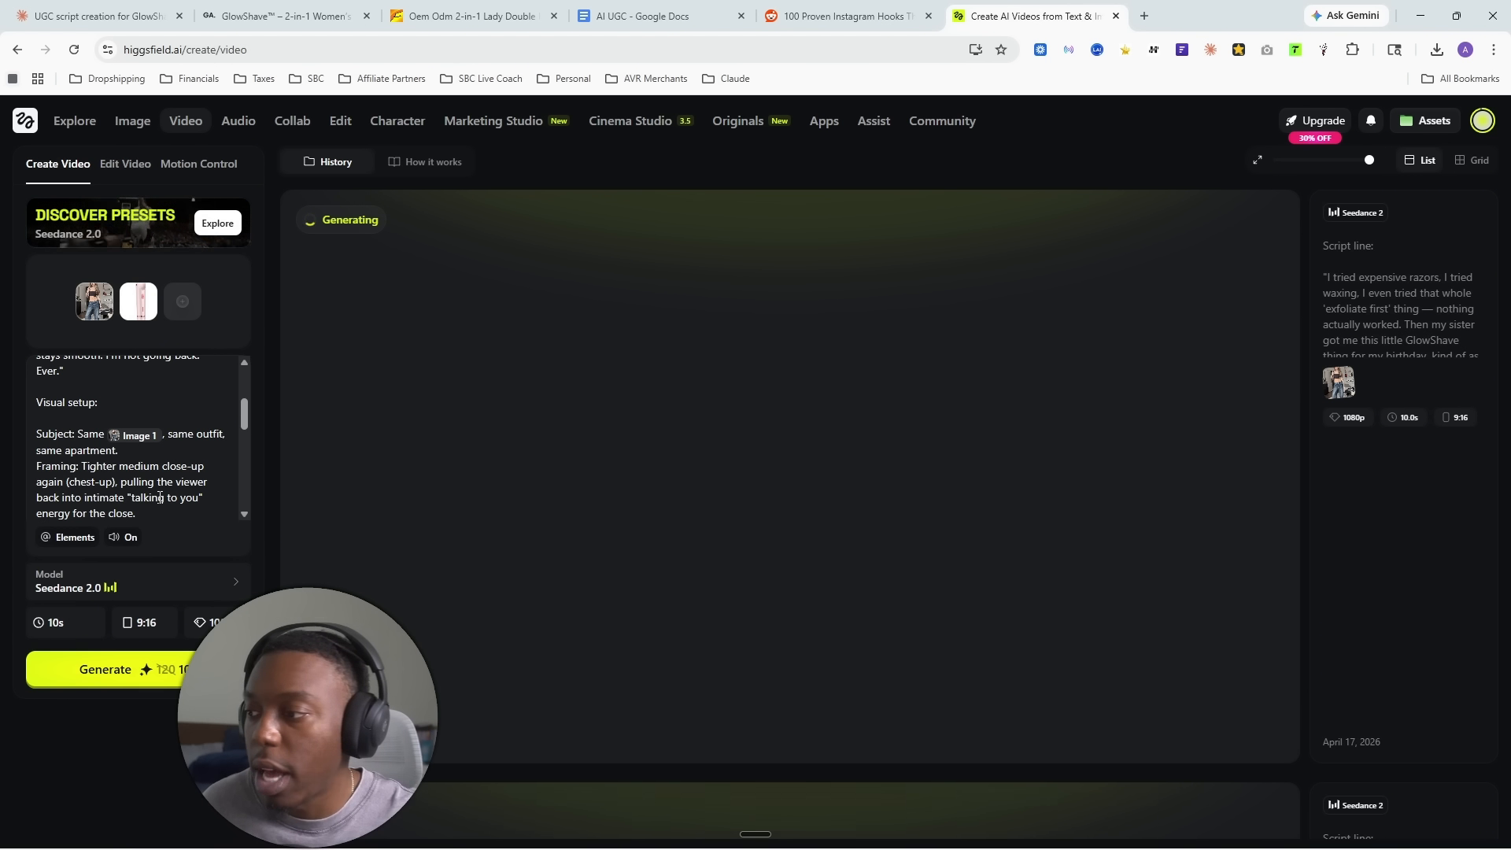
- Check the complete Scene 3 prompt with its Image 1 and razor references, and generate the 10-second video
{"action": "scroll", "coordinate": [160, 497], "scroll_direction": "up", "scroll_amount": 4}
{"action": "scroll", "coordinate": [163, 478], "scroll_direction": "down", "scroll_amount": 8}
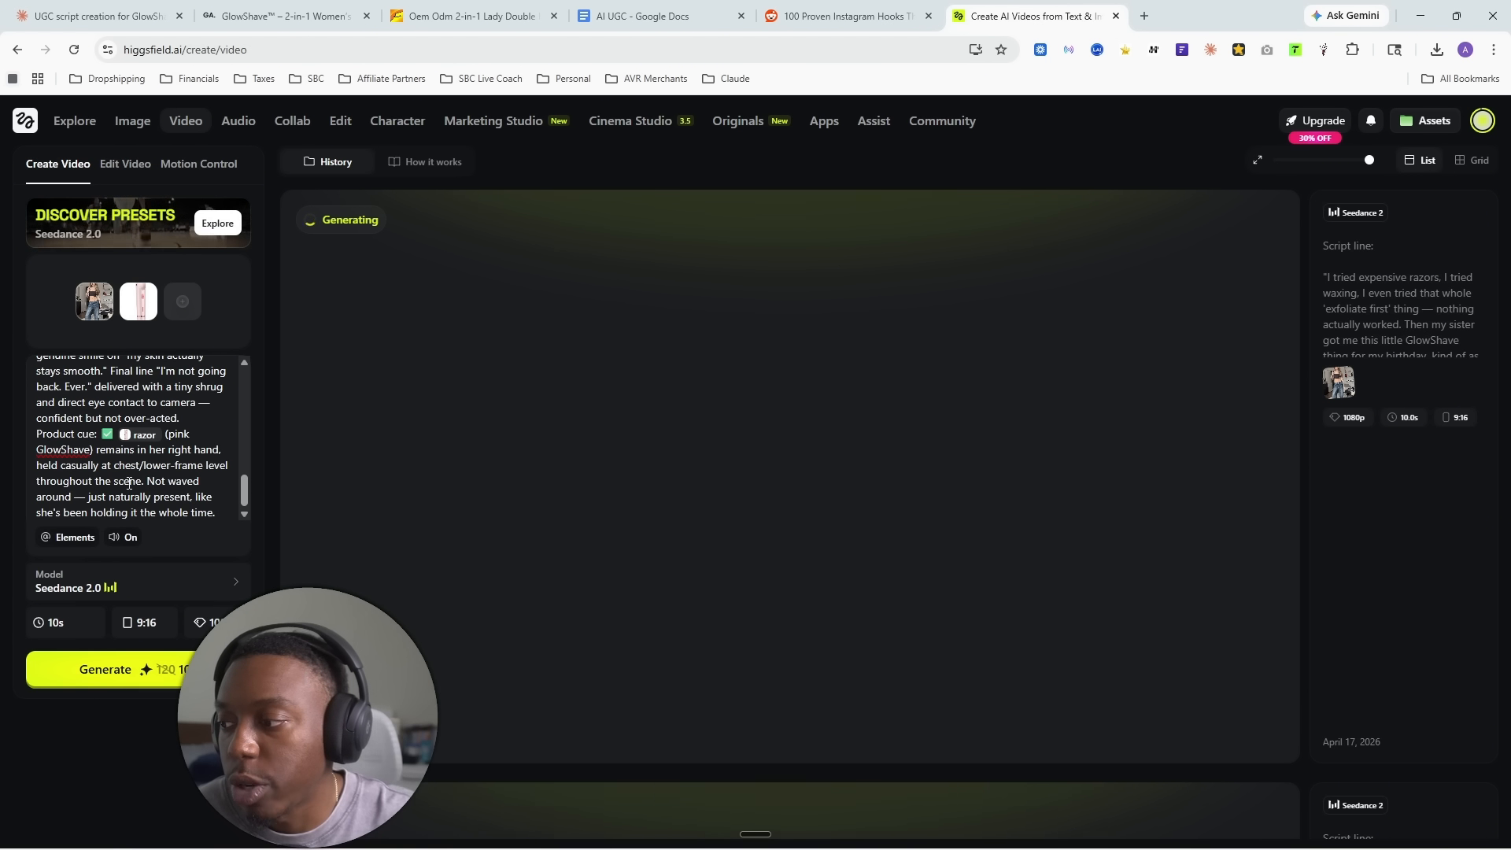
{"action": "scroll", "coordinate": [137, 481], "scroll_direction": "up", "scroll_amount": 2}
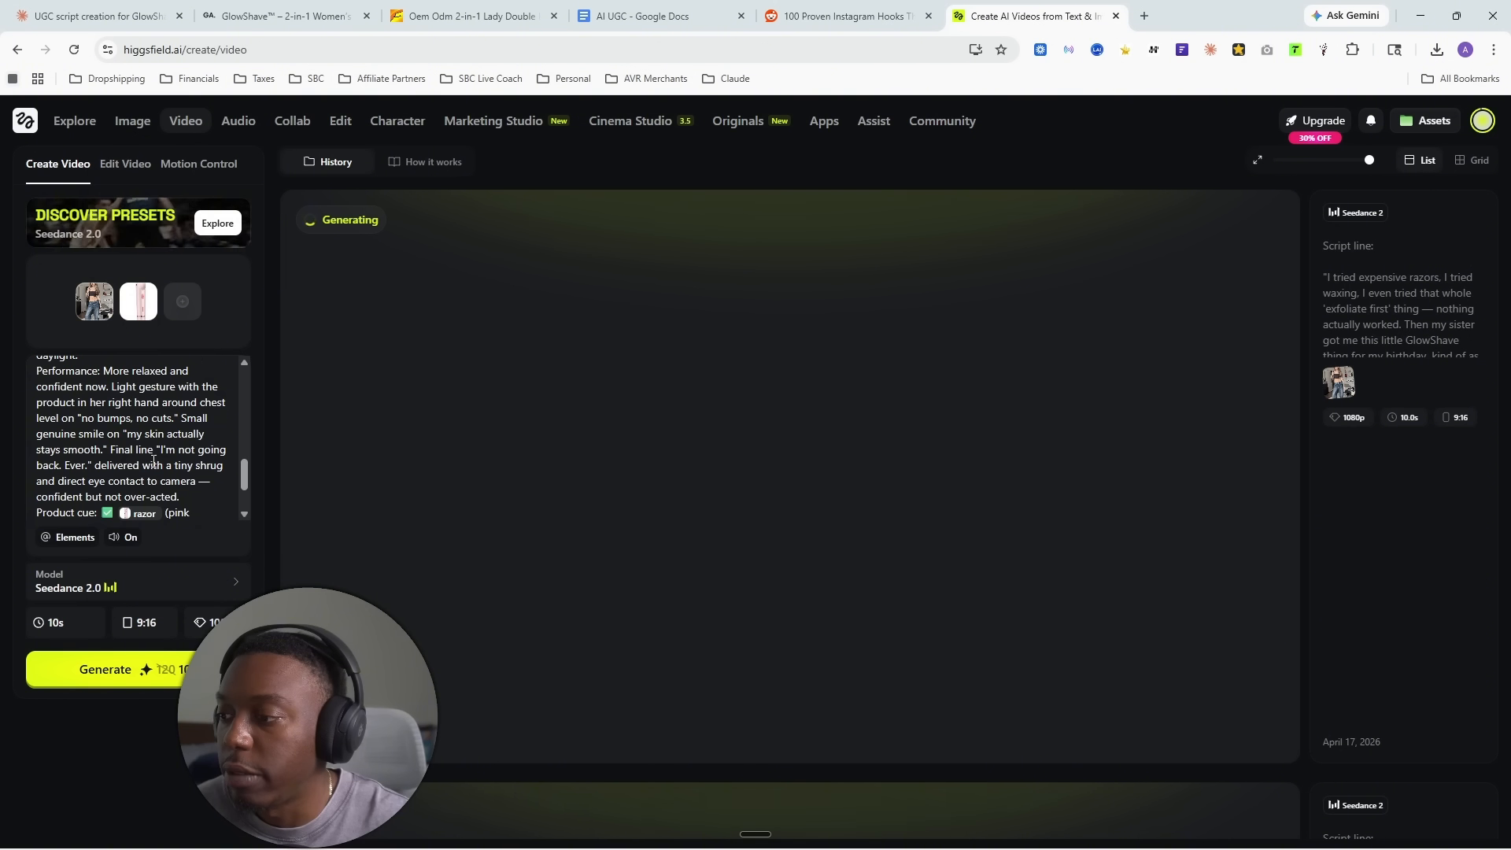
{"action": "scroll", "coordinate": [153, 462], "scroll_direction": "up", "scroll_amount": 6}
{"action": "scroll", "coordinate": [108, 426], "scroll_direction": "down", "scroll_amount": 3}
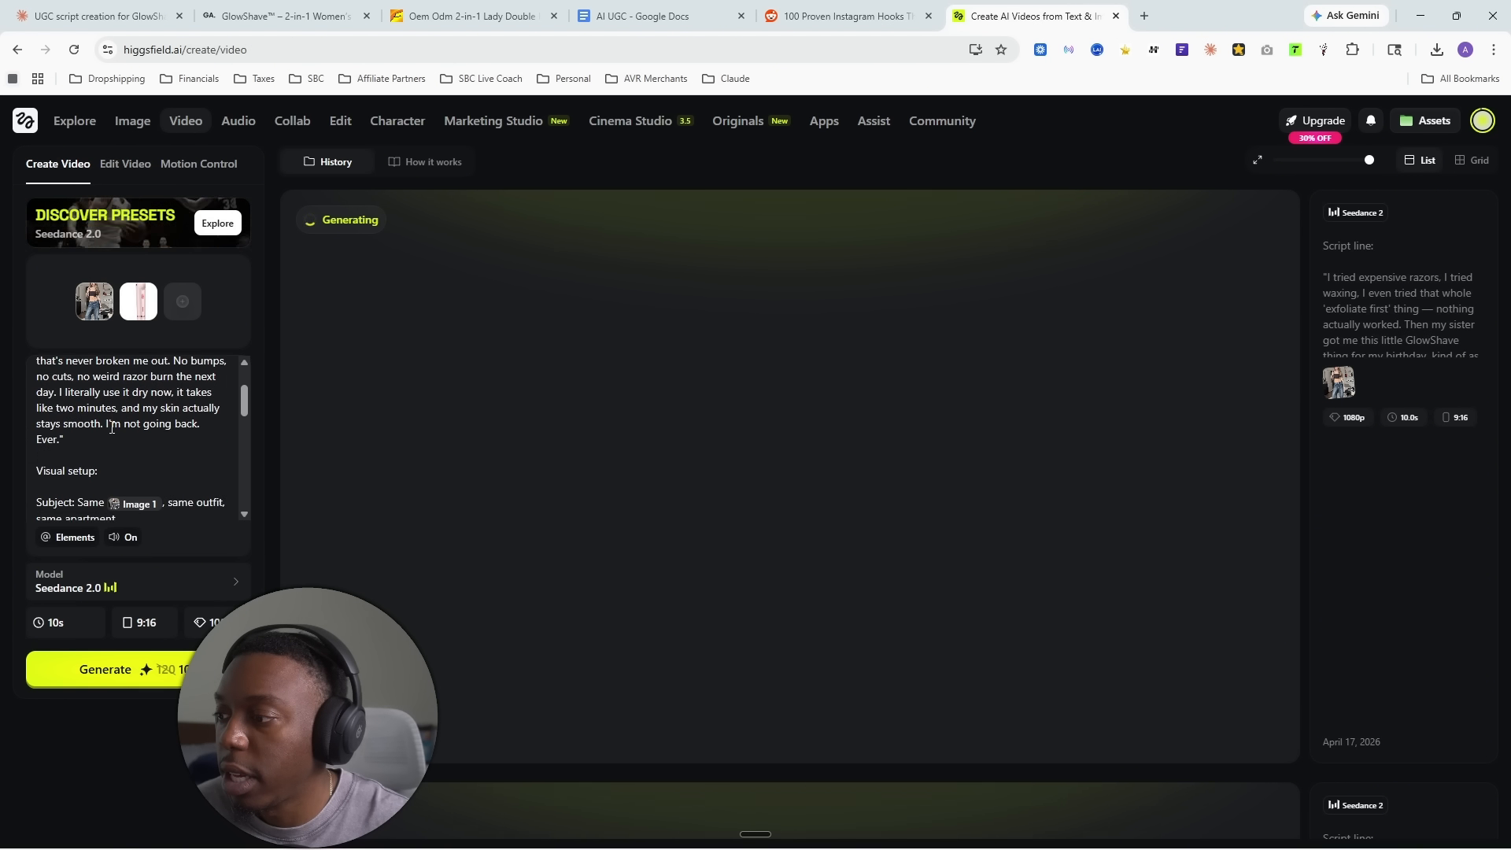
{"action": "left_click", "coordinate": [108, 669]}
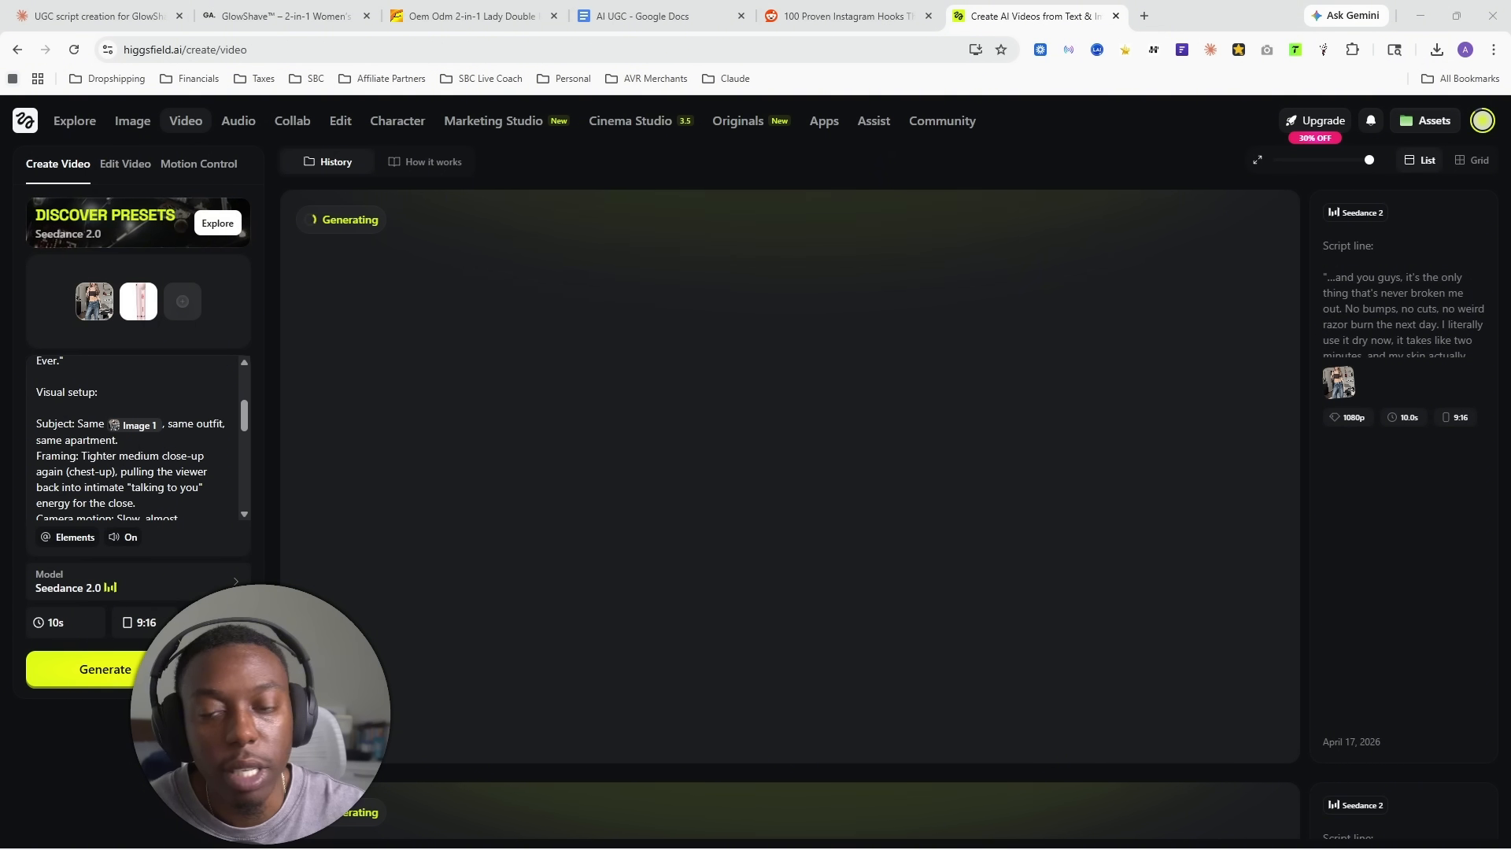
{"action": "scroll", "coordinate": [850, 464], "scroll_direction": "down", "scroll_amount": 5}
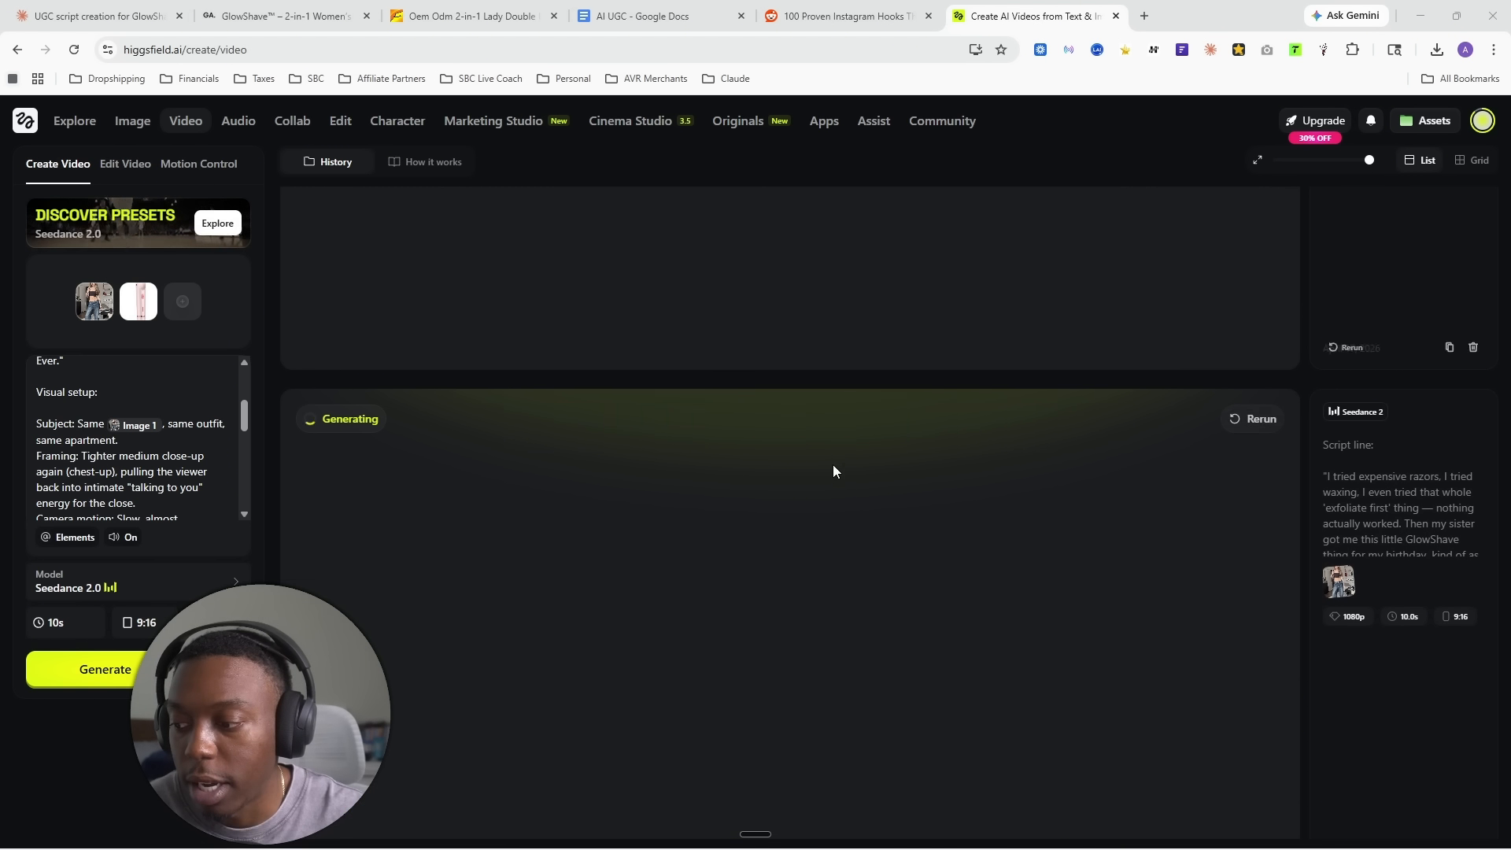
{"action": "scroll", "coordinate": [880, 492], "scroll_direction": "down", "scroll_amount": 10}
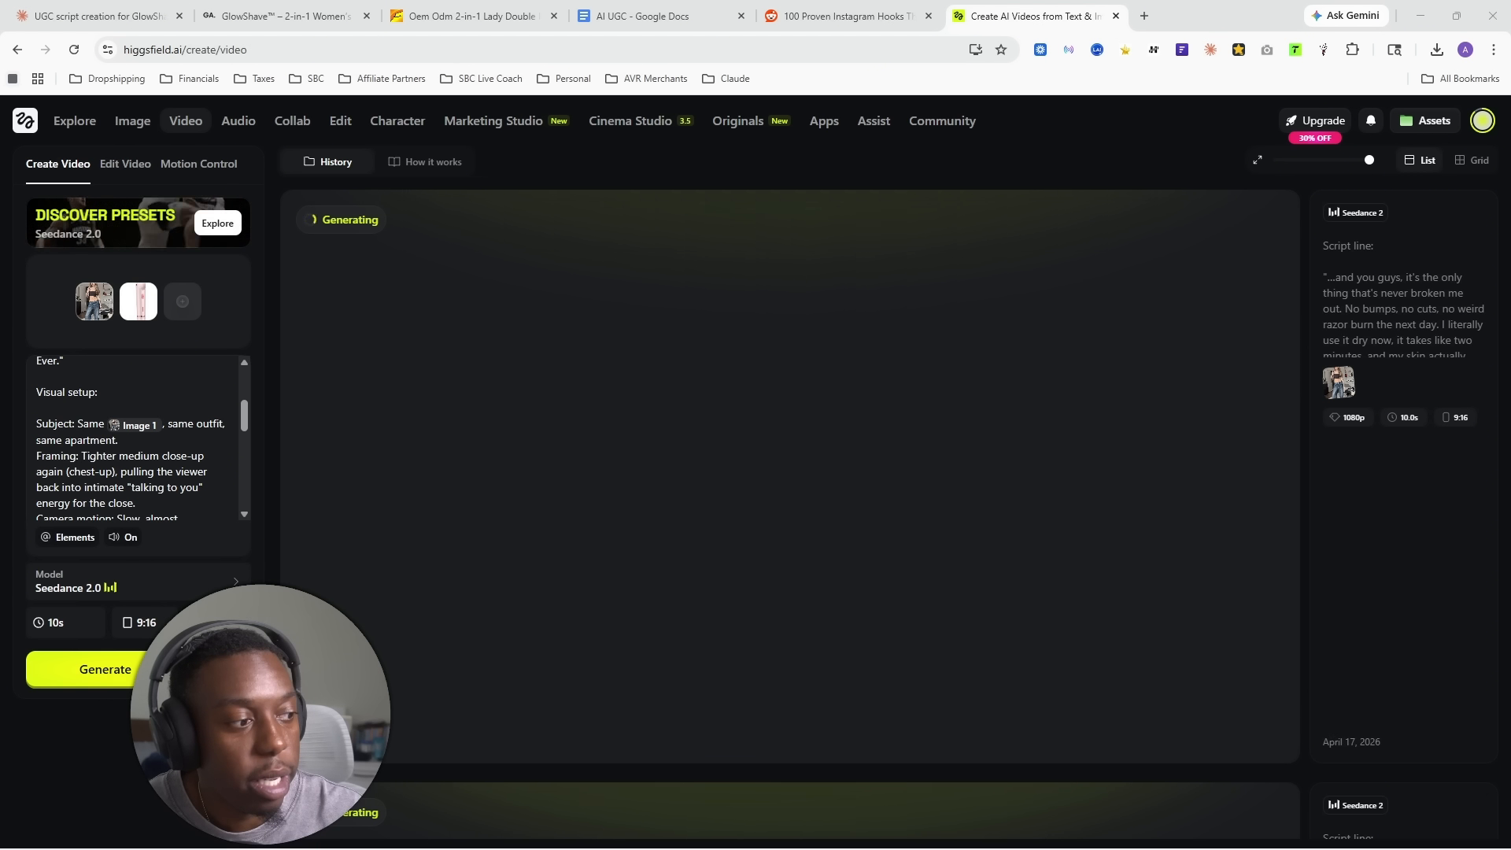
{"action": "scroll", "coordinate": [815, 327], "scroll_direction": "down", "scroll_amount": 6}
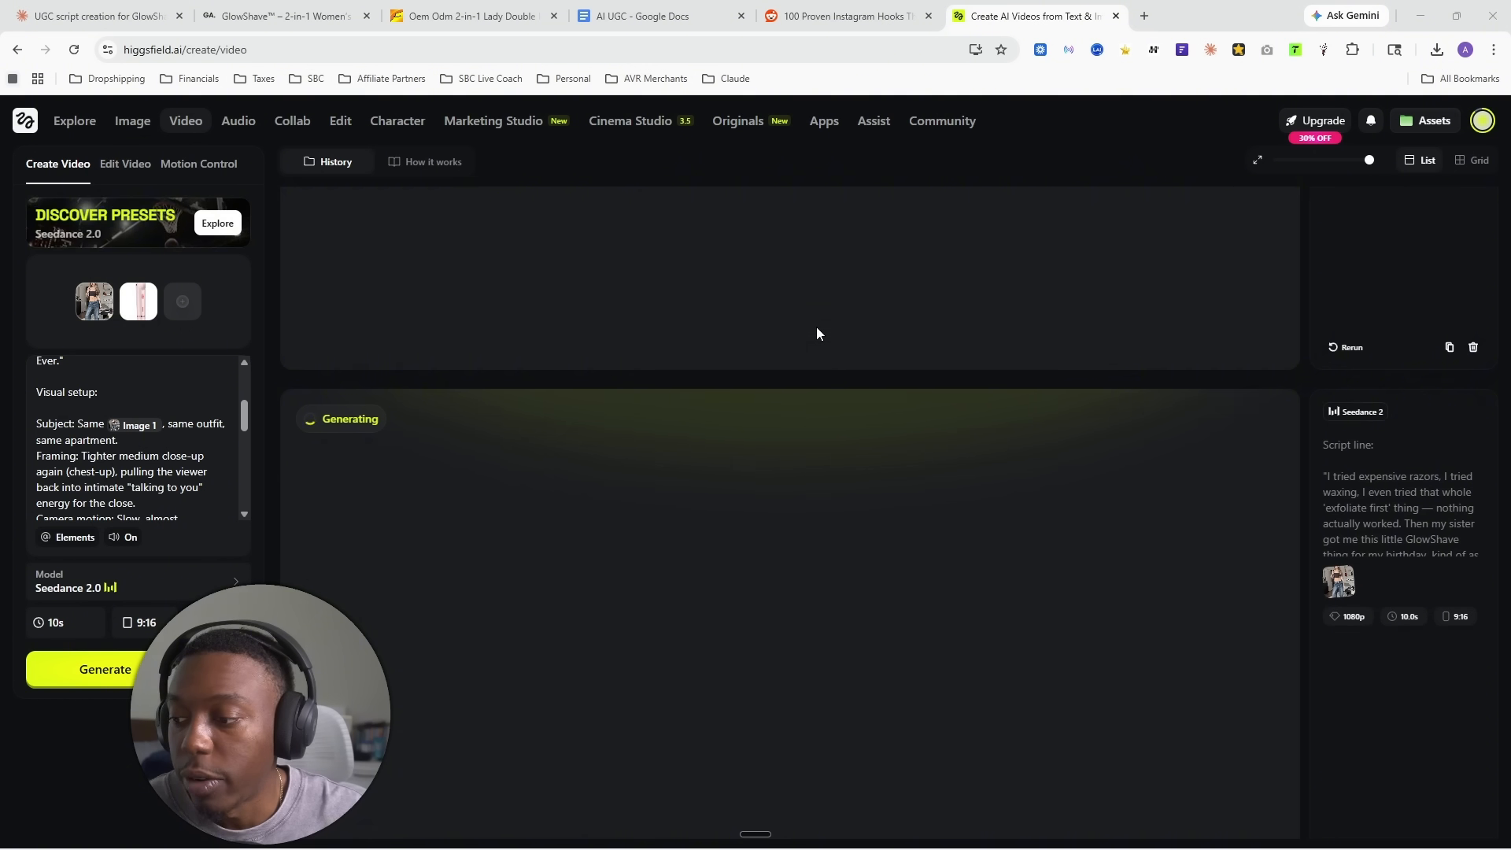
{"action": "scroll", "coordinate": [819, 378], "scroll_direction": "down", "scroll_amount": 2}
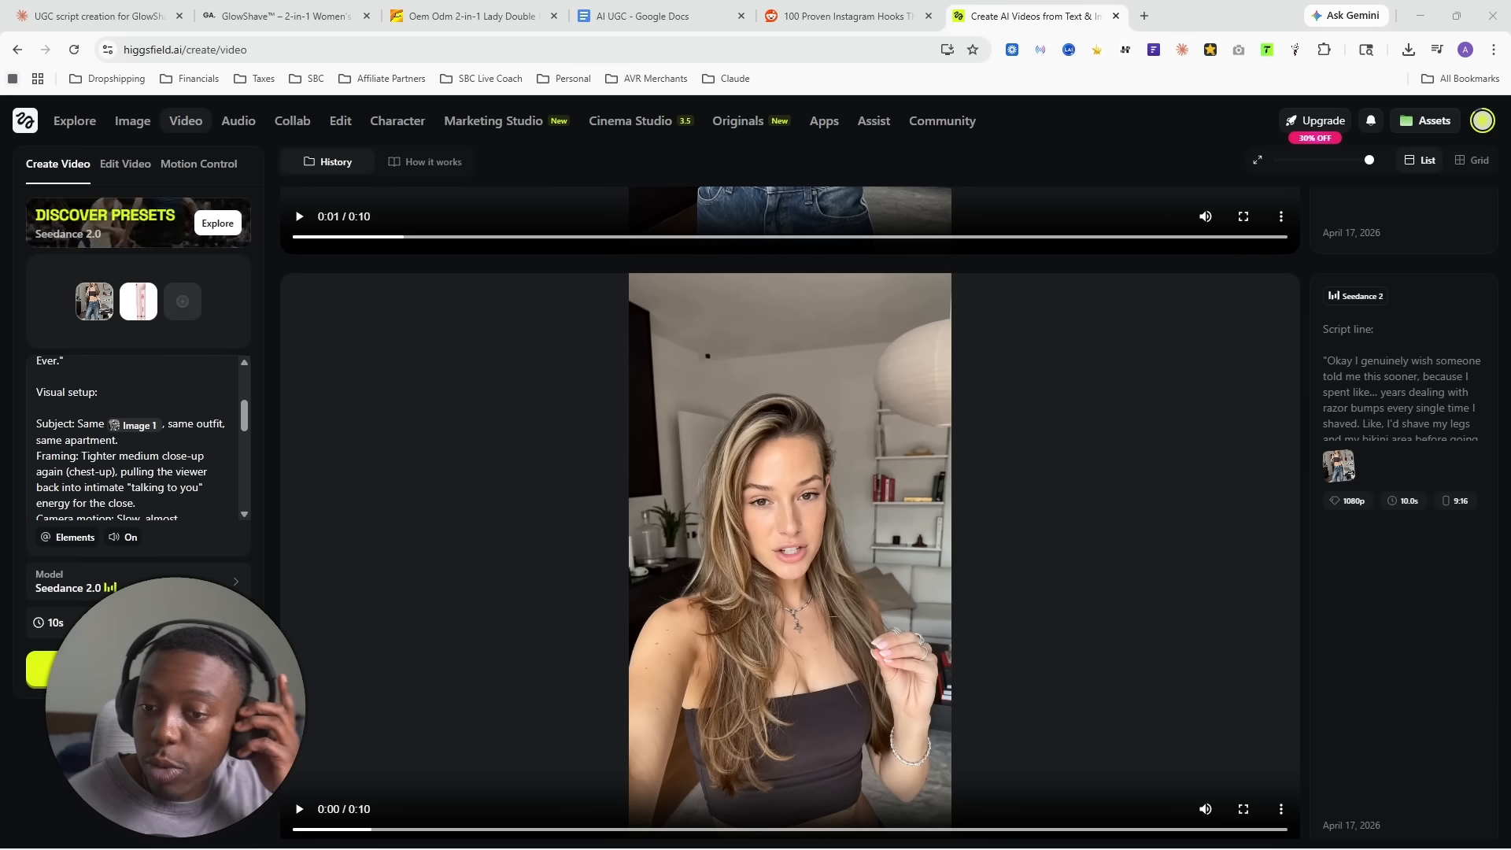
- Find the generated Scene 1 video in the history and play it back
{"action": "scroll", "coordinate": [1025, 561], "scroll_direction": "up", "scroll_amount": 5}
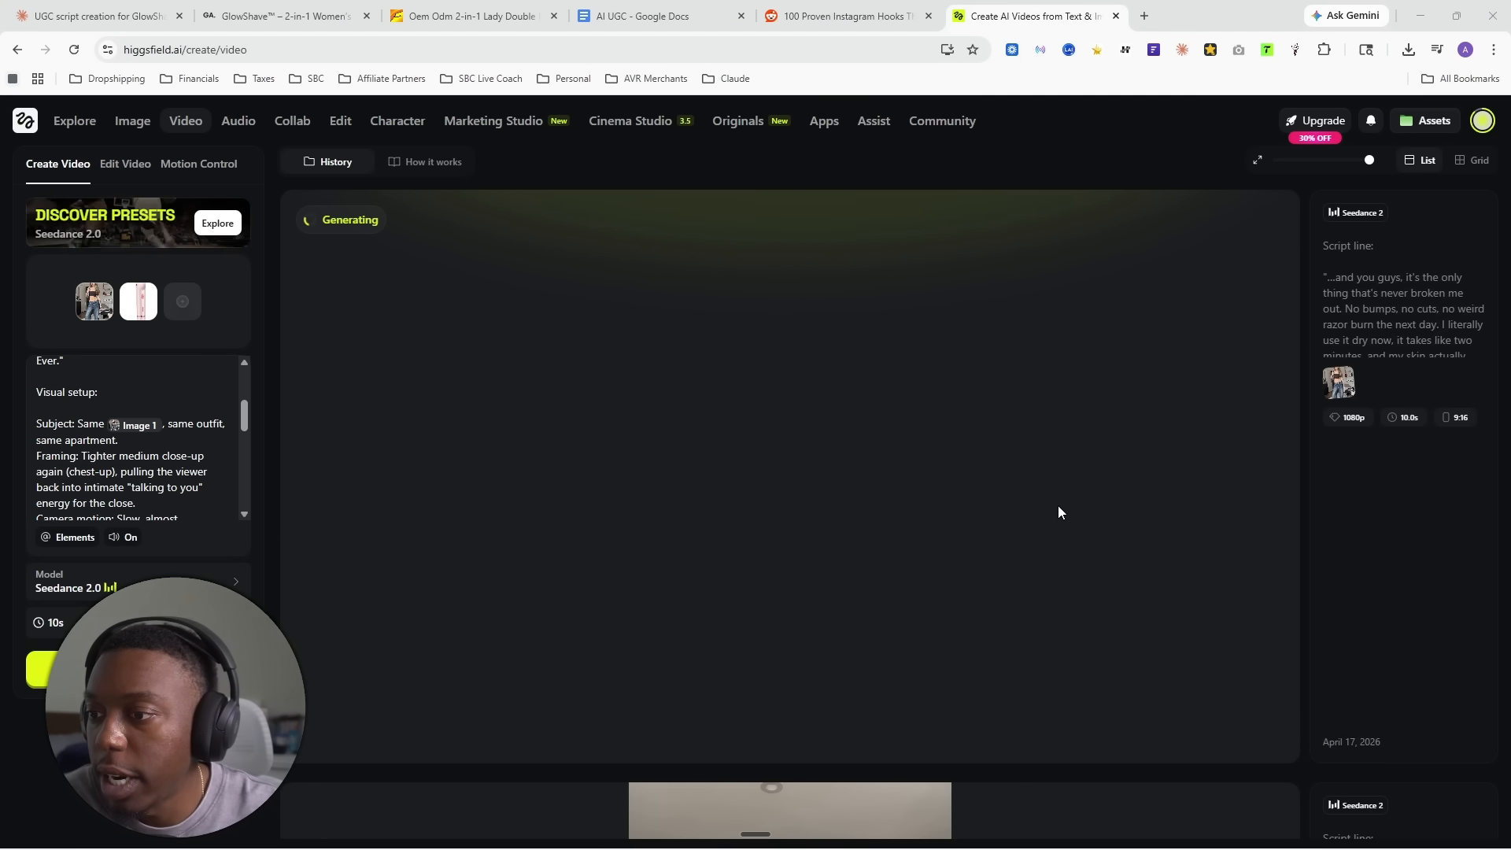
{"action": "scroll", "coordinate": [618, 519], "scroll_direction": "down", "scroll_amount": 5}
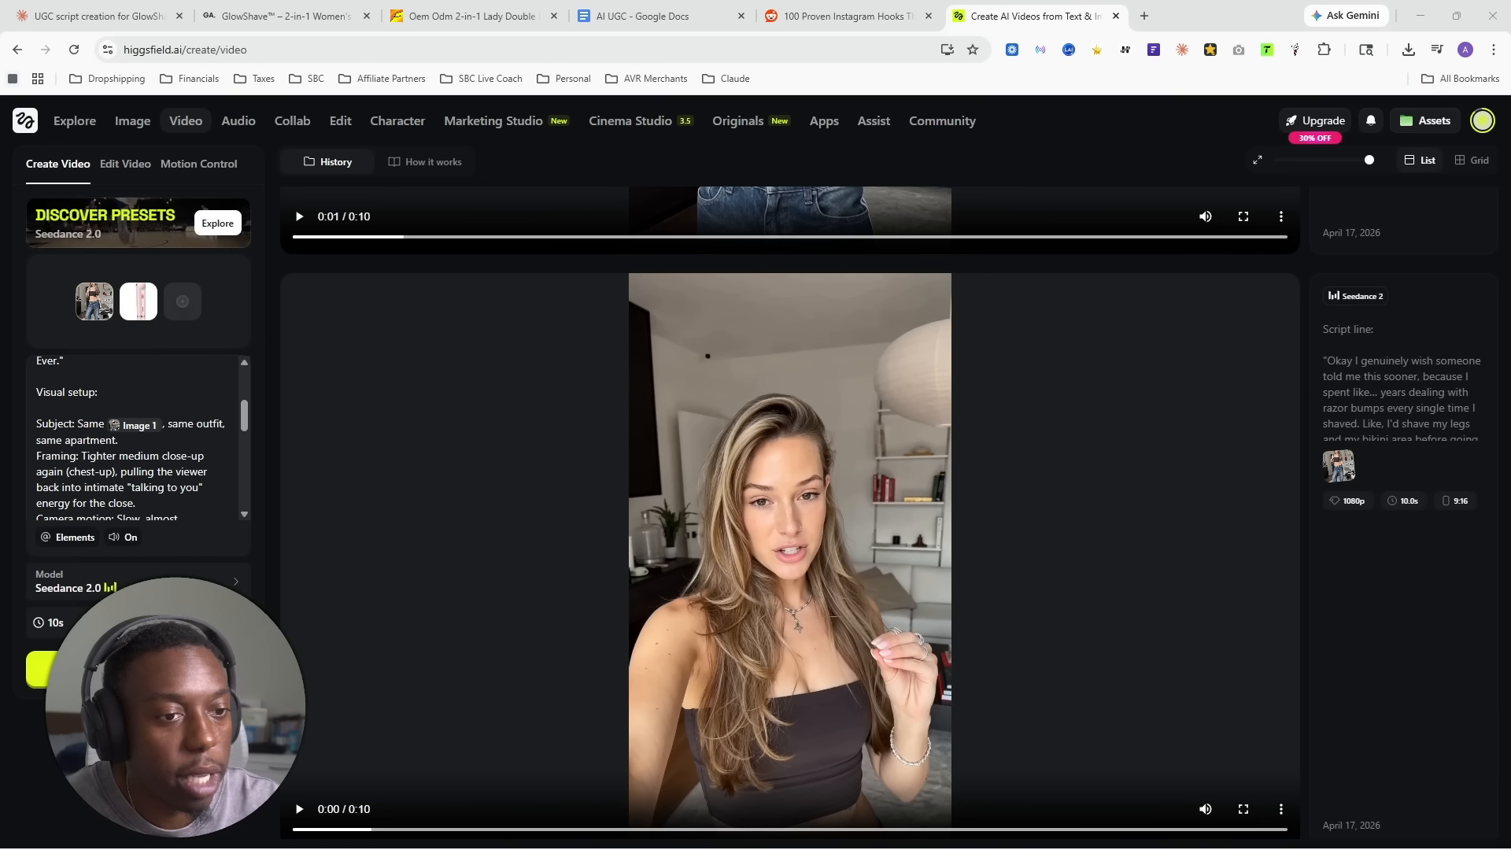
{"action": "left_click", "coordinate": [748, 463]}
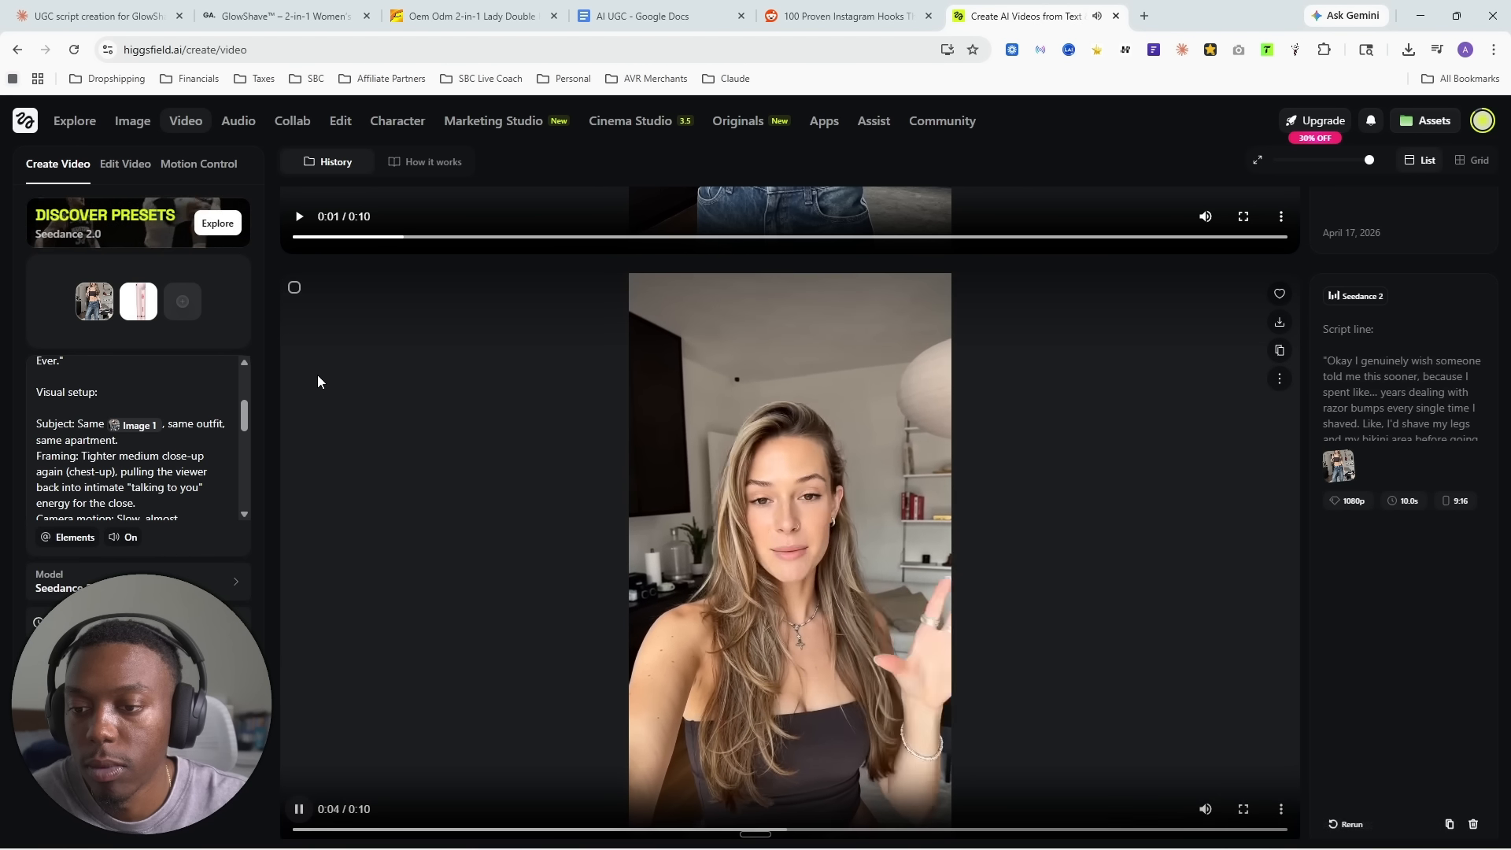
{"action": "scroll", "coordinate": [320, 376], "scroll_direction": "down", "scroll_amount": 1}
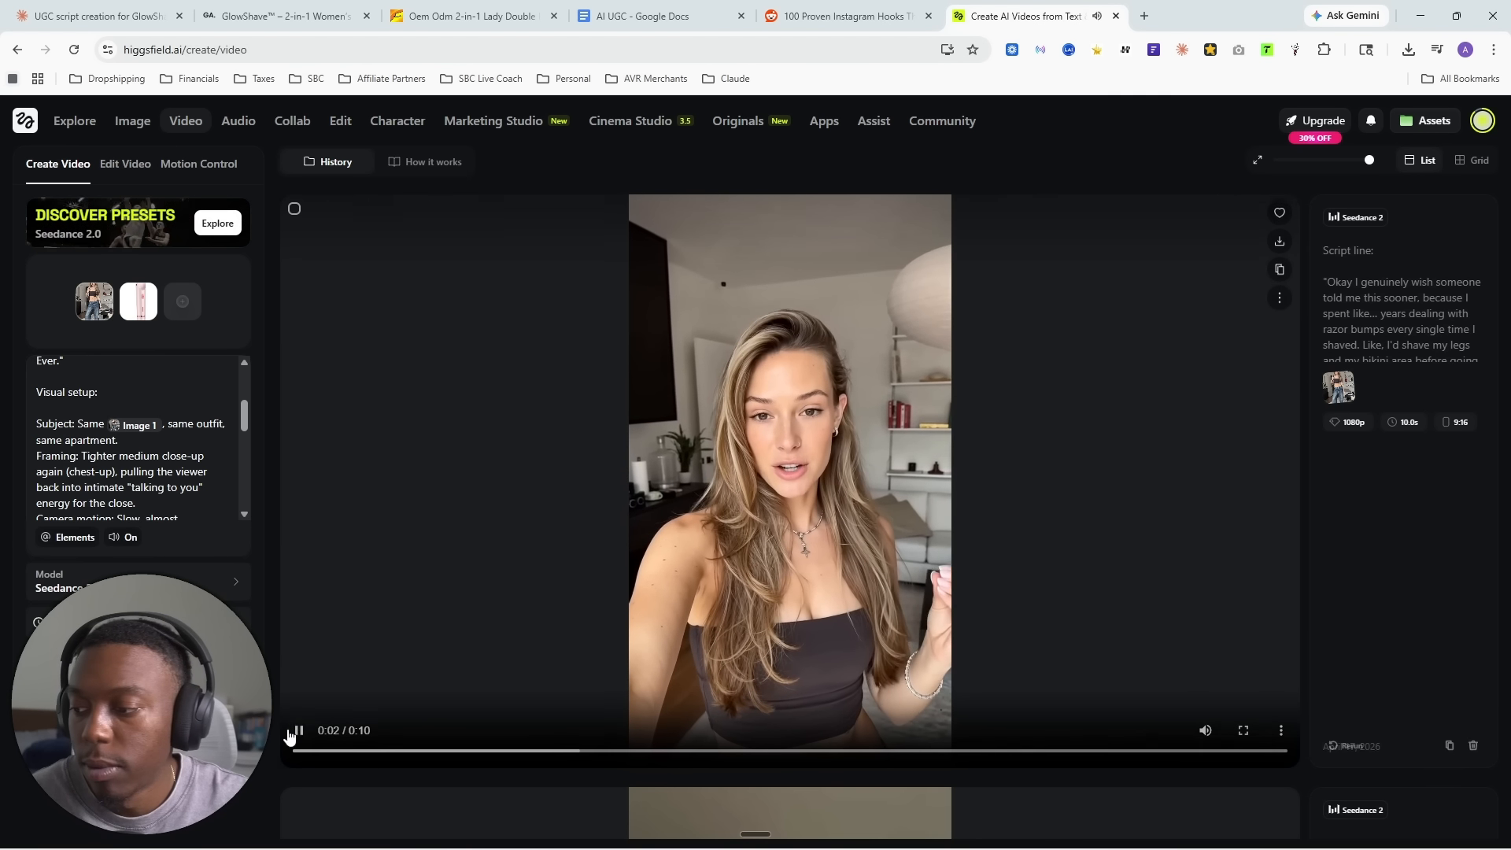
{"action": "left_click", "coordinate": [1122, 661]}
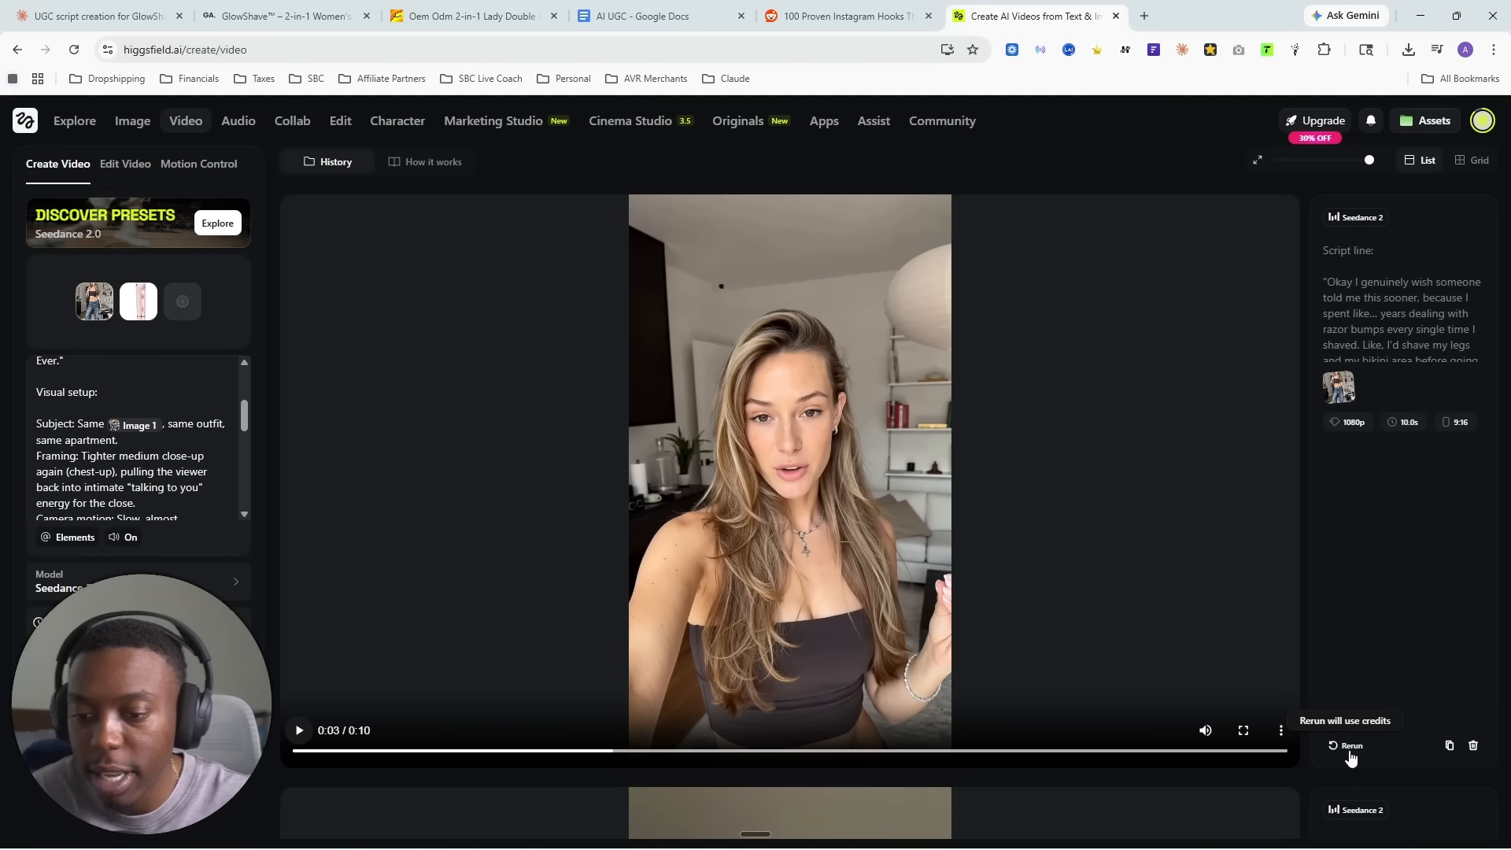
- Play the generated Scene 2 video from its beginning, and pause it
{"action": "scroll", "coordinate": [655, 540], "scroll_direction": "down", "scroll_amount": 5}
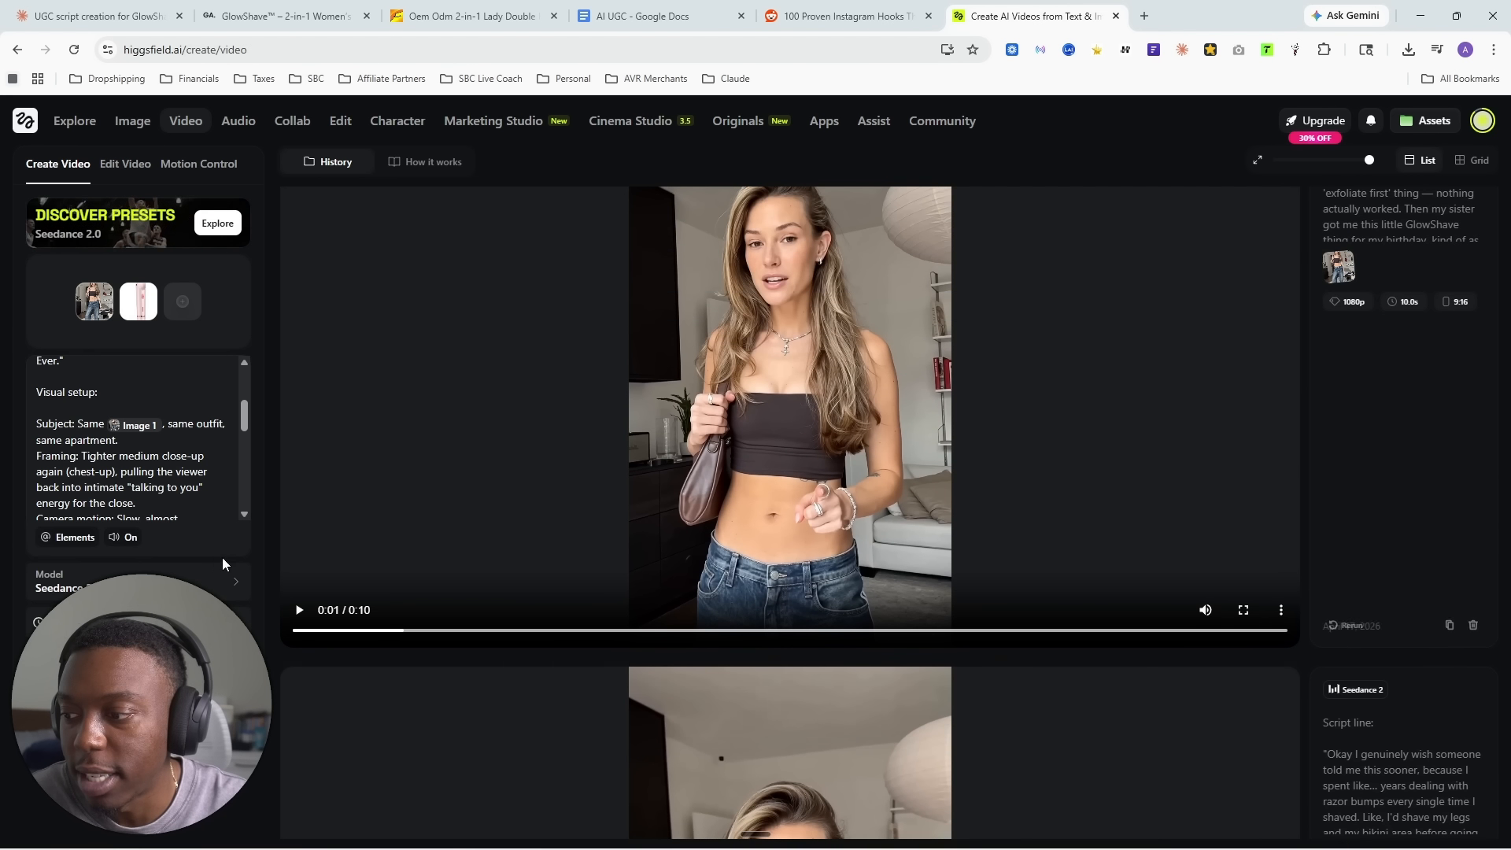
{"action": "scroll", "coordinate": [441, 704], "scroll_direction": "down", "scroll_amount": 2}
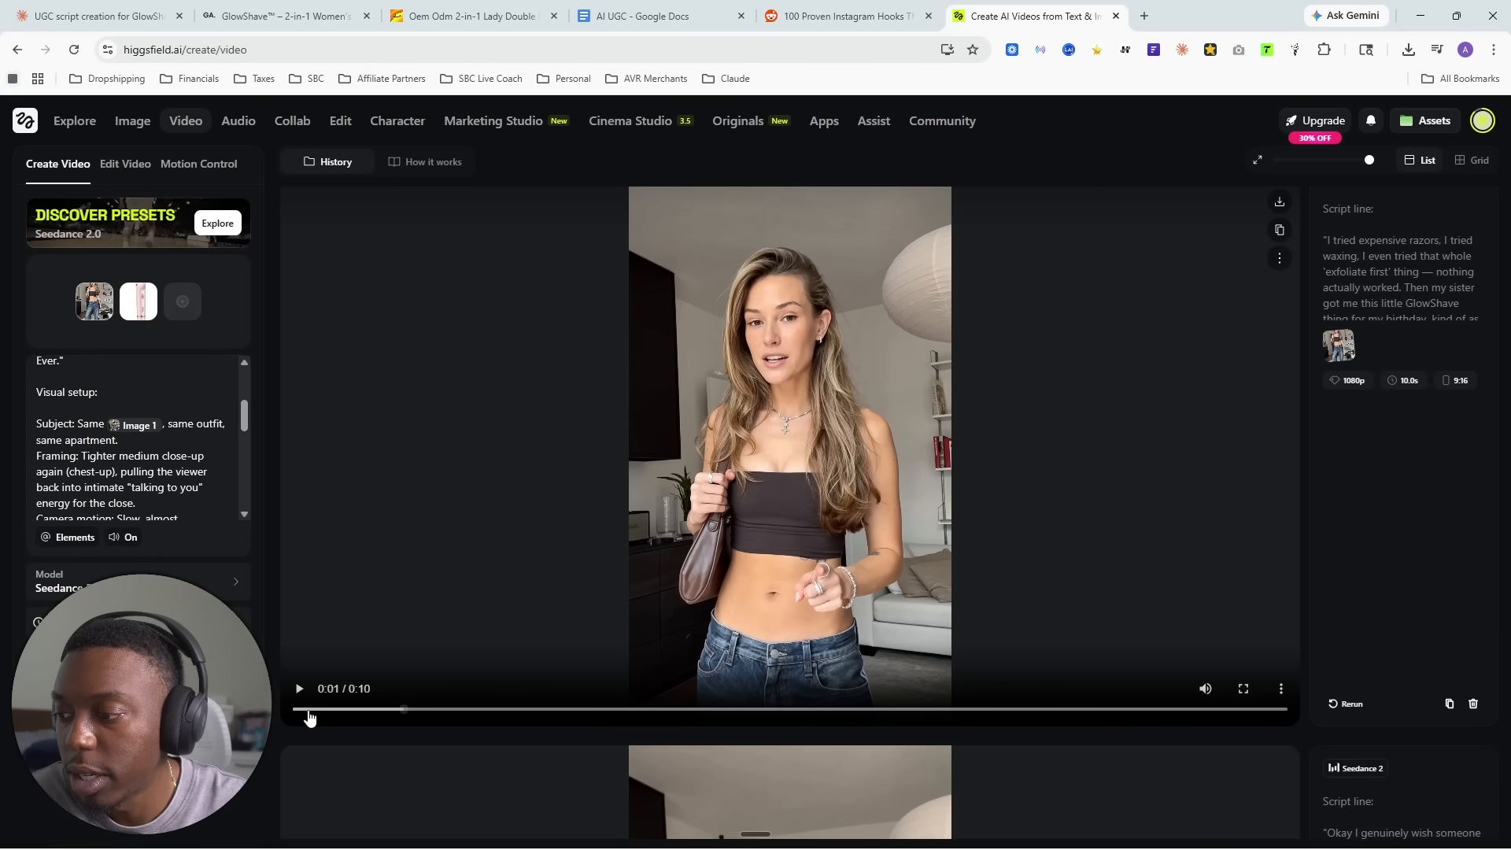
{"action": "left_click", "coordinate": [308, 709]}
{"action": "left_click", "coordinate": [299, 690]}
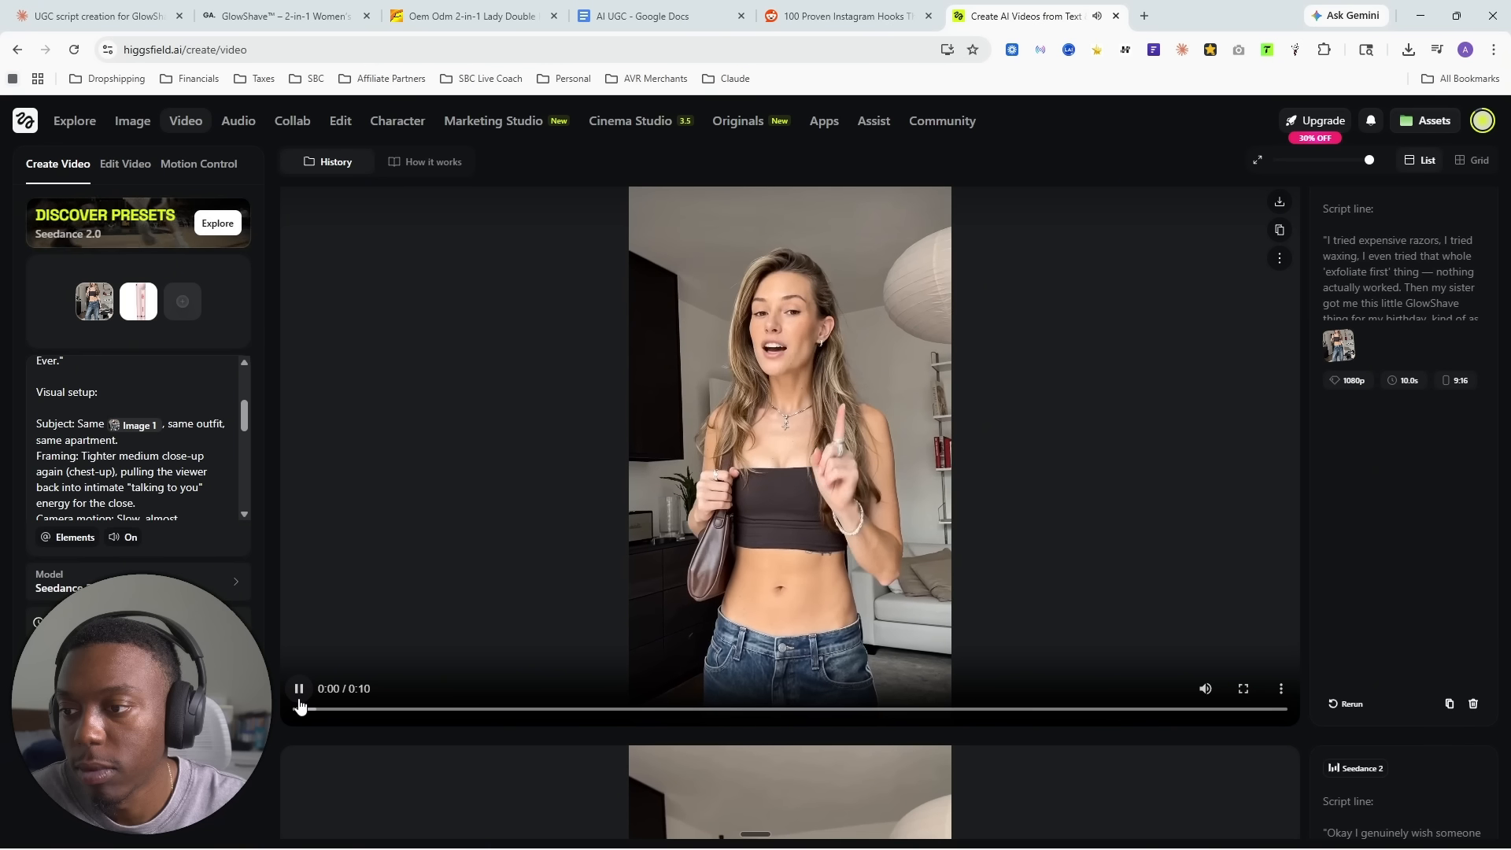
{"action": "left_click", "coordinate": [299, 696]}
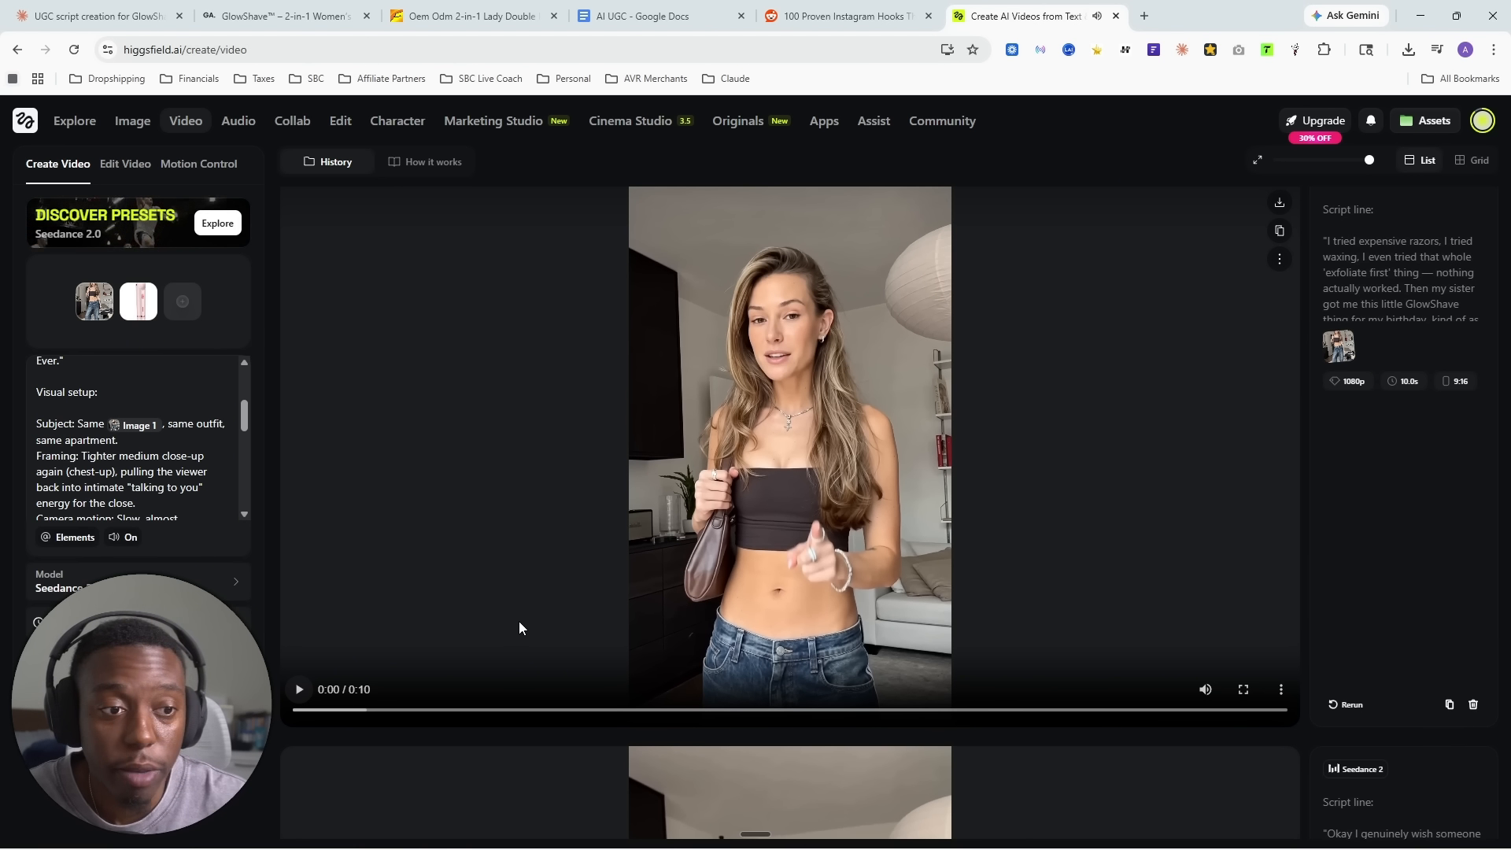
- Play the generated Scene 3 video with the razor, and replay its opening
{"action": "scroll", "coordinate": [519, 627], "scroll_direction": "down", "scroll_amount": 5}
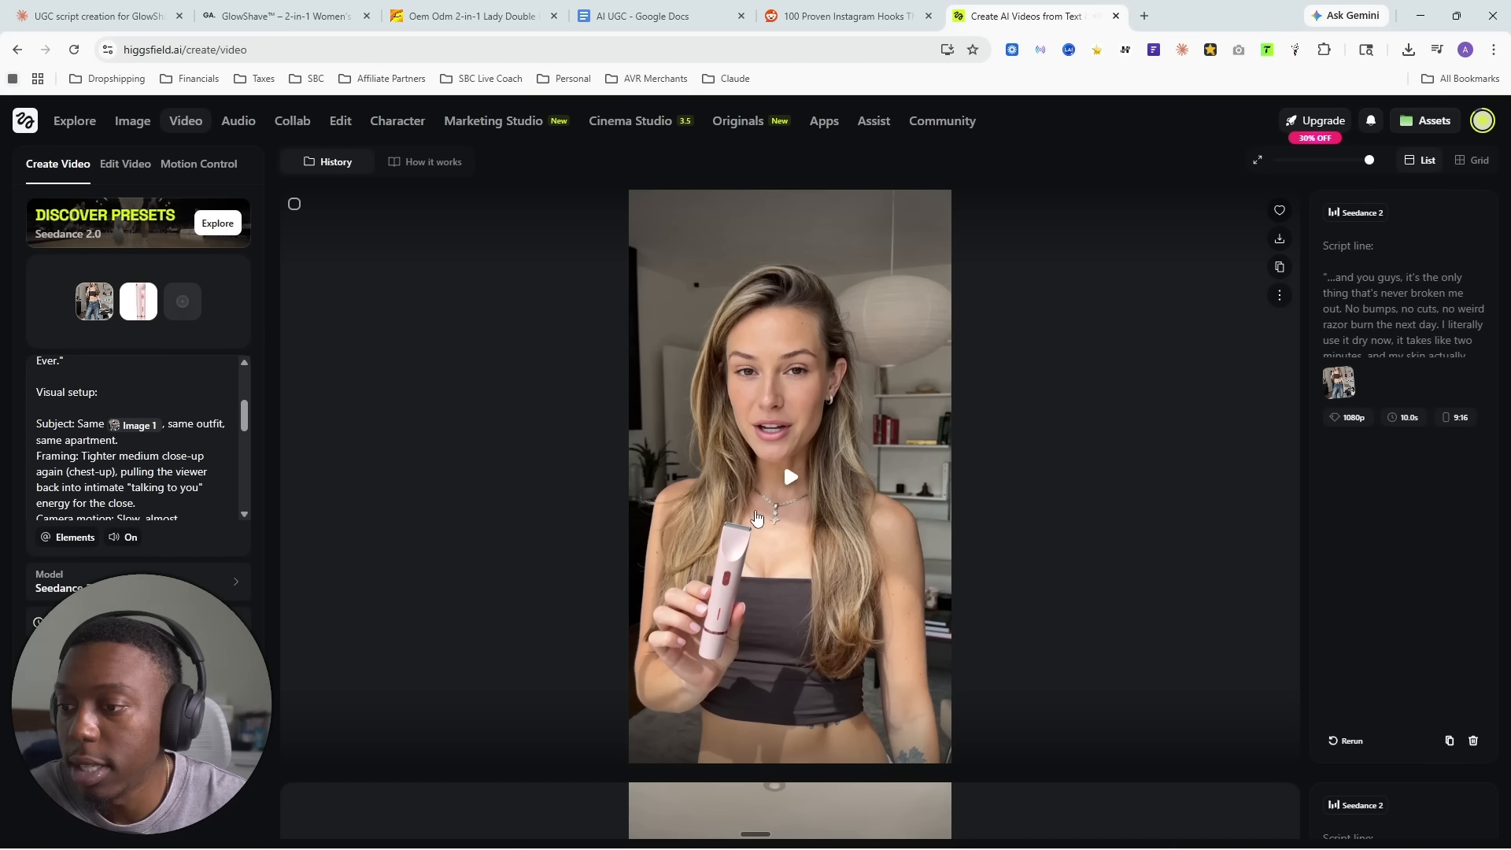
{"action": "left_click", "coordinate": [790, 480]}
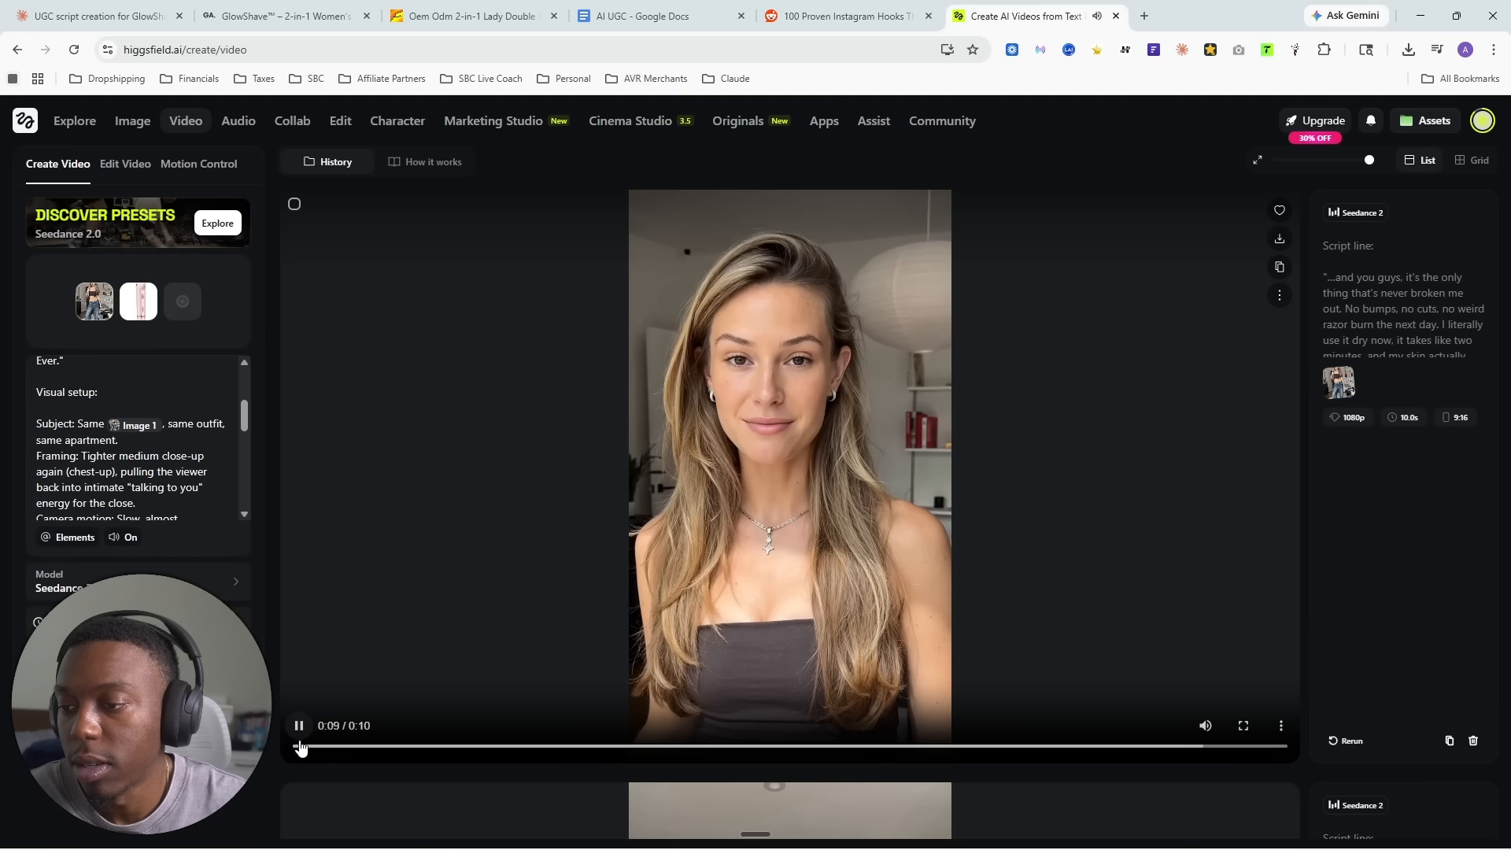
{"action": "left_click", "coordinate": [299, 744]}
{"action": "left_click", "coordinate": [433, 679]}
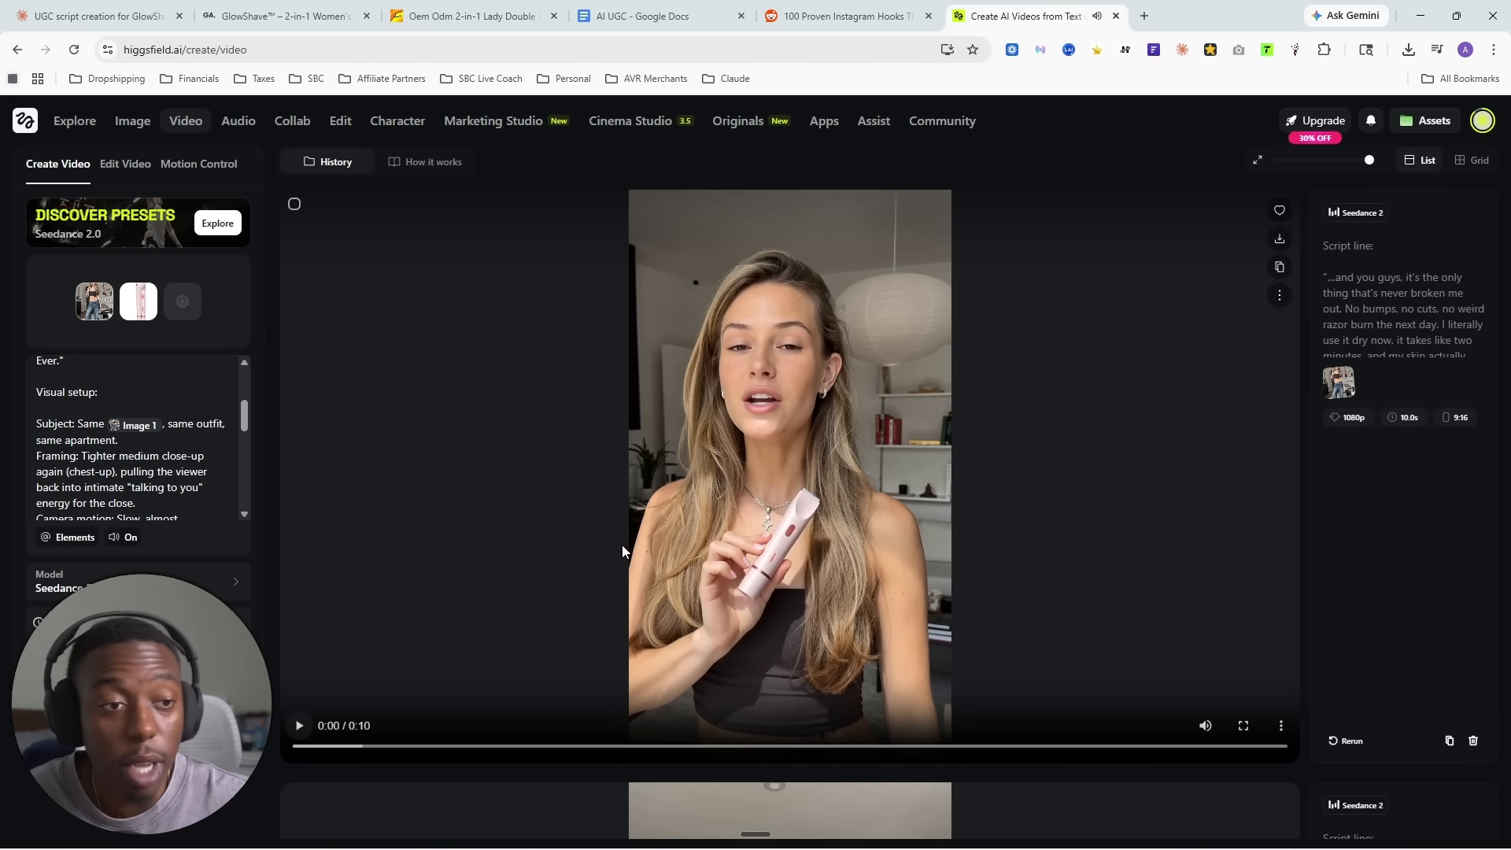
- Load the Scene 1 generation's prompt and reference image back into the creation form, and check the prompt
{"action": "scroll", "coordinate": [645, 518], "scroll_direction": "down", "scroll_amount": 5}
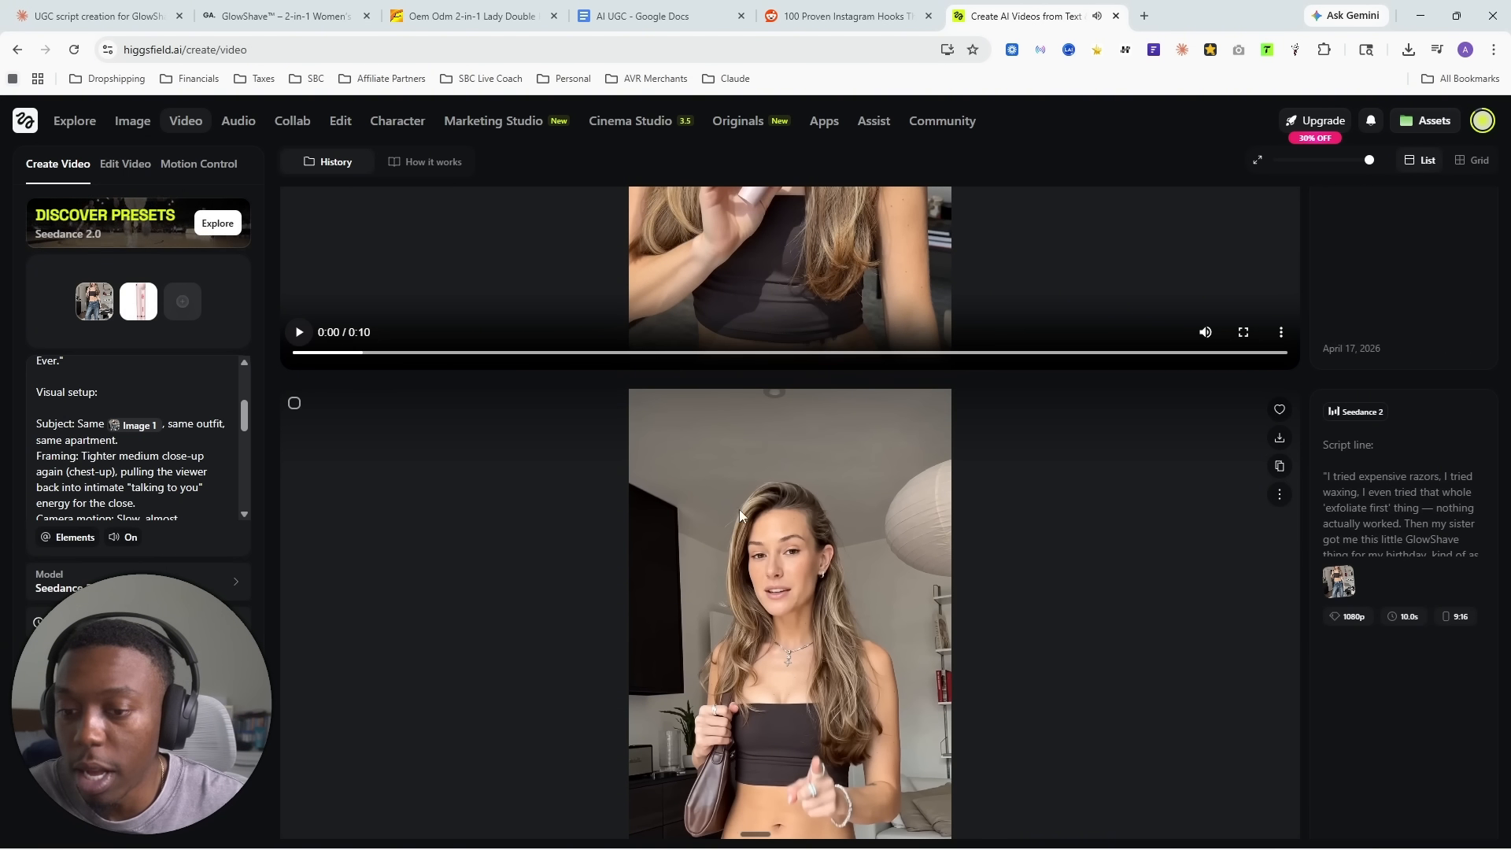
{"action": "scroll", "coordinate": [716, 669], "scroll_direction": "up", "scroll_amount": 5}
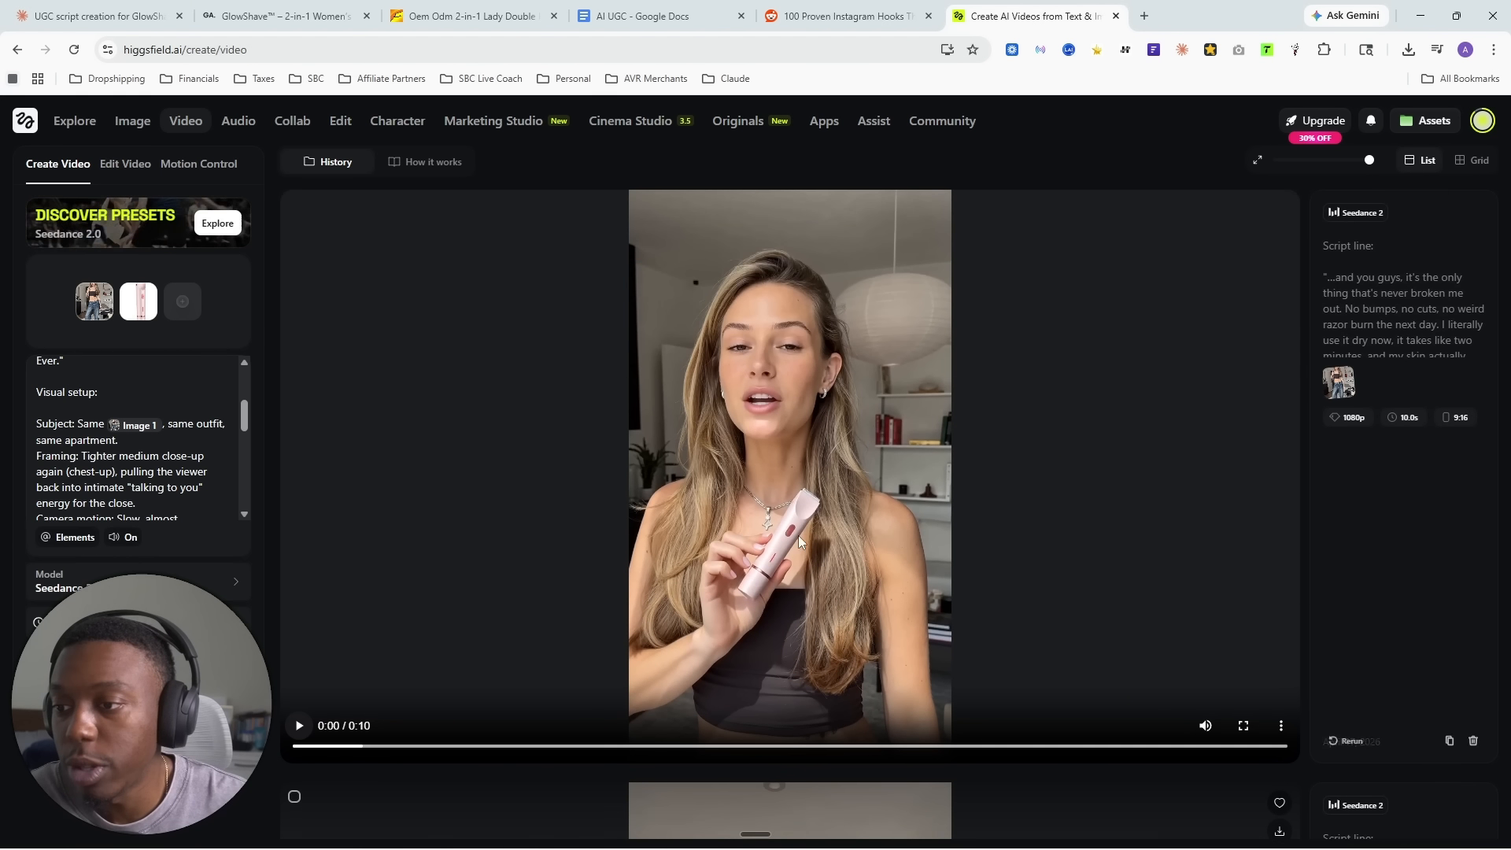
{"action": "scroll", "coordinate": [781, 501], "scroll_direction": "down", "scroll_amount": 11}
{"action": "scroll", "coordinate": [956, 471], "scroll_direction": "down", "scroll_amount": 2}
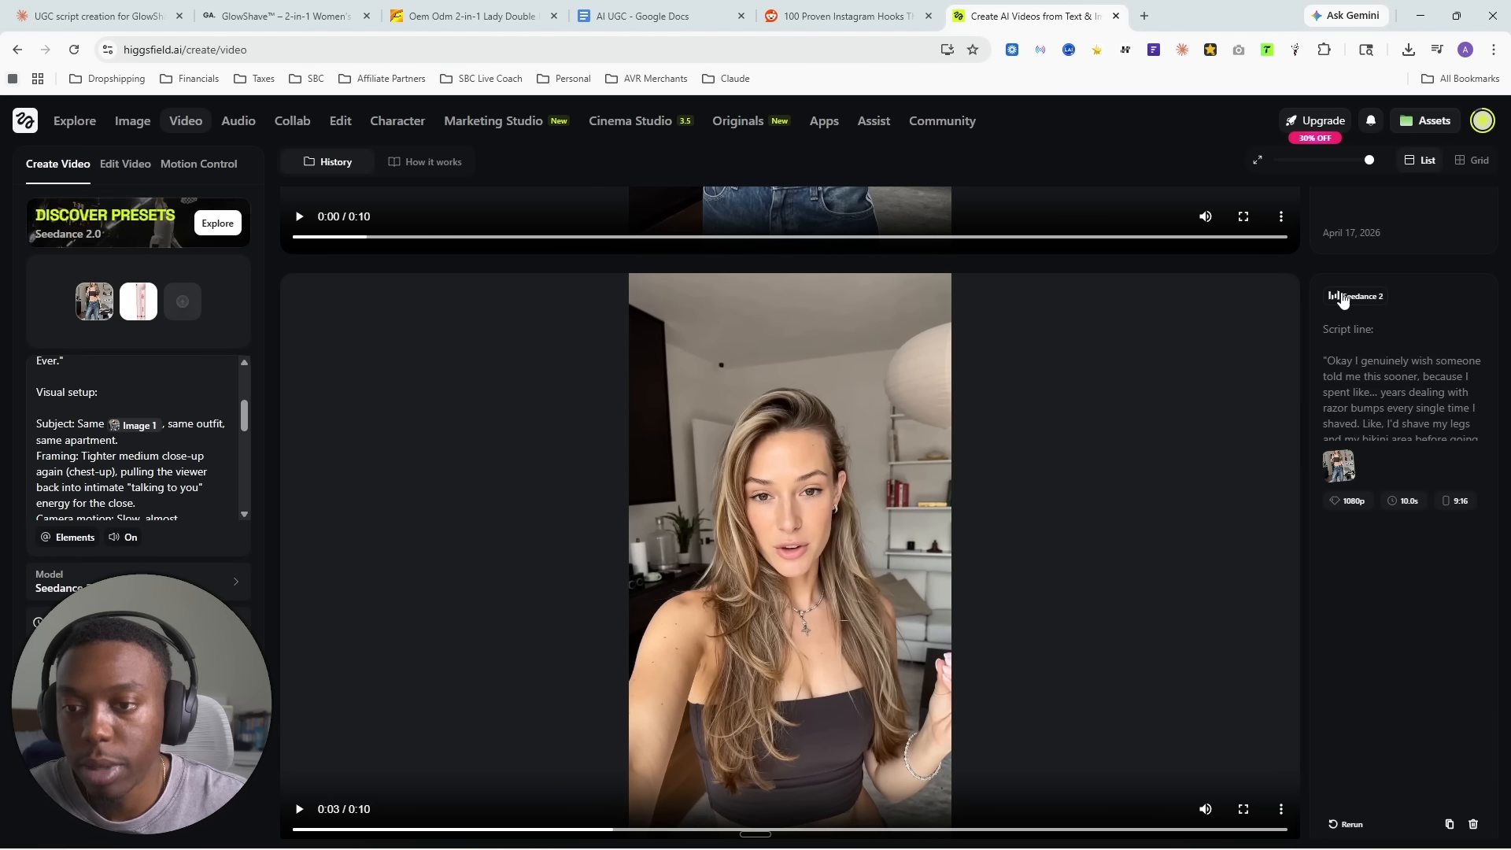
{"action": "left_click", "coordinate": [1450, 825]}
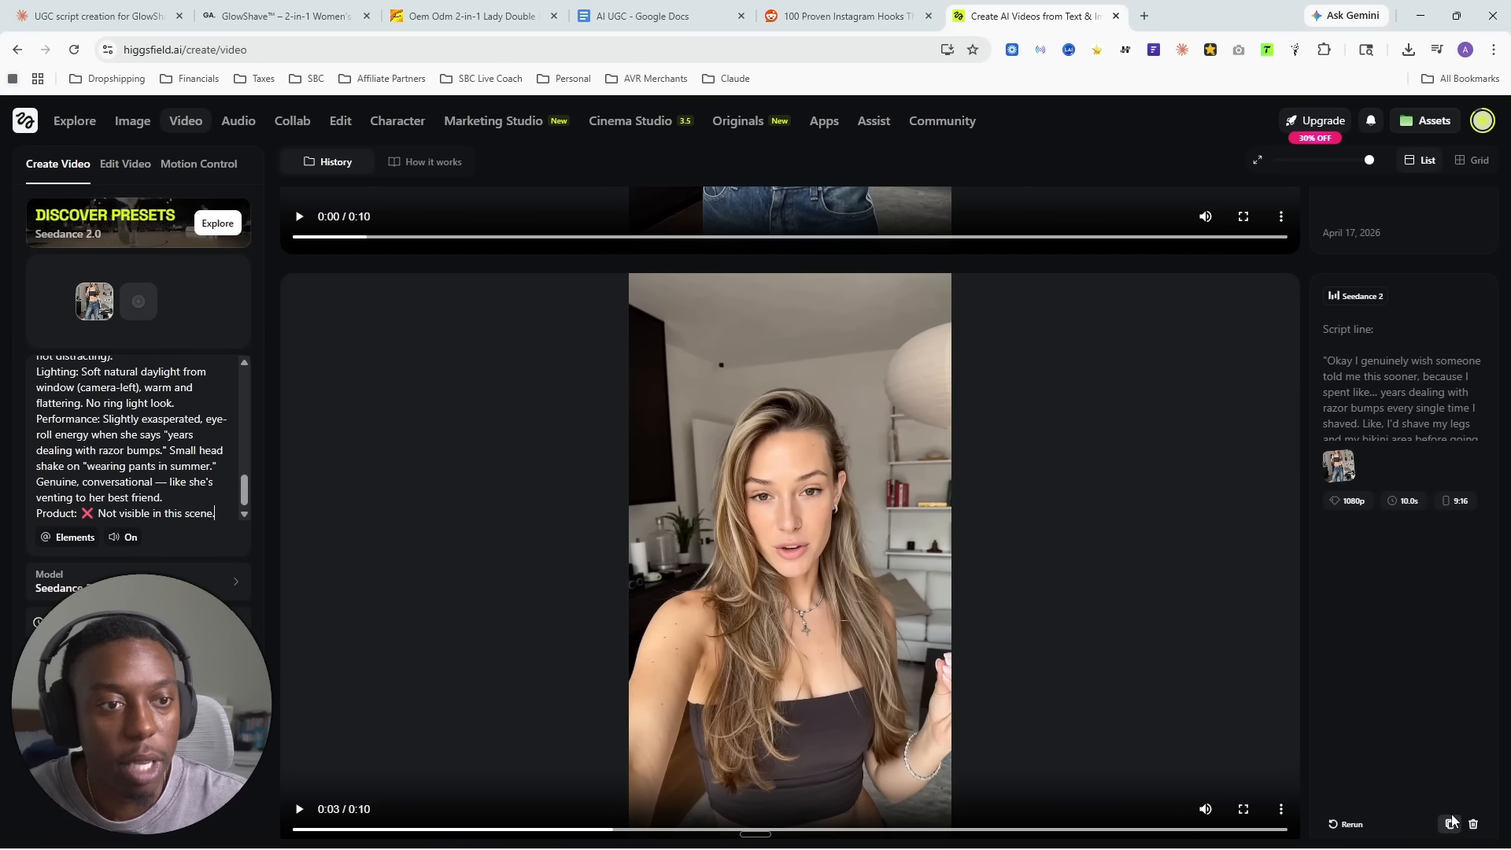
{"action": "scroll", "coordinate": [160, 443], "scroll_direction": "up", "scroll_amount": 15}
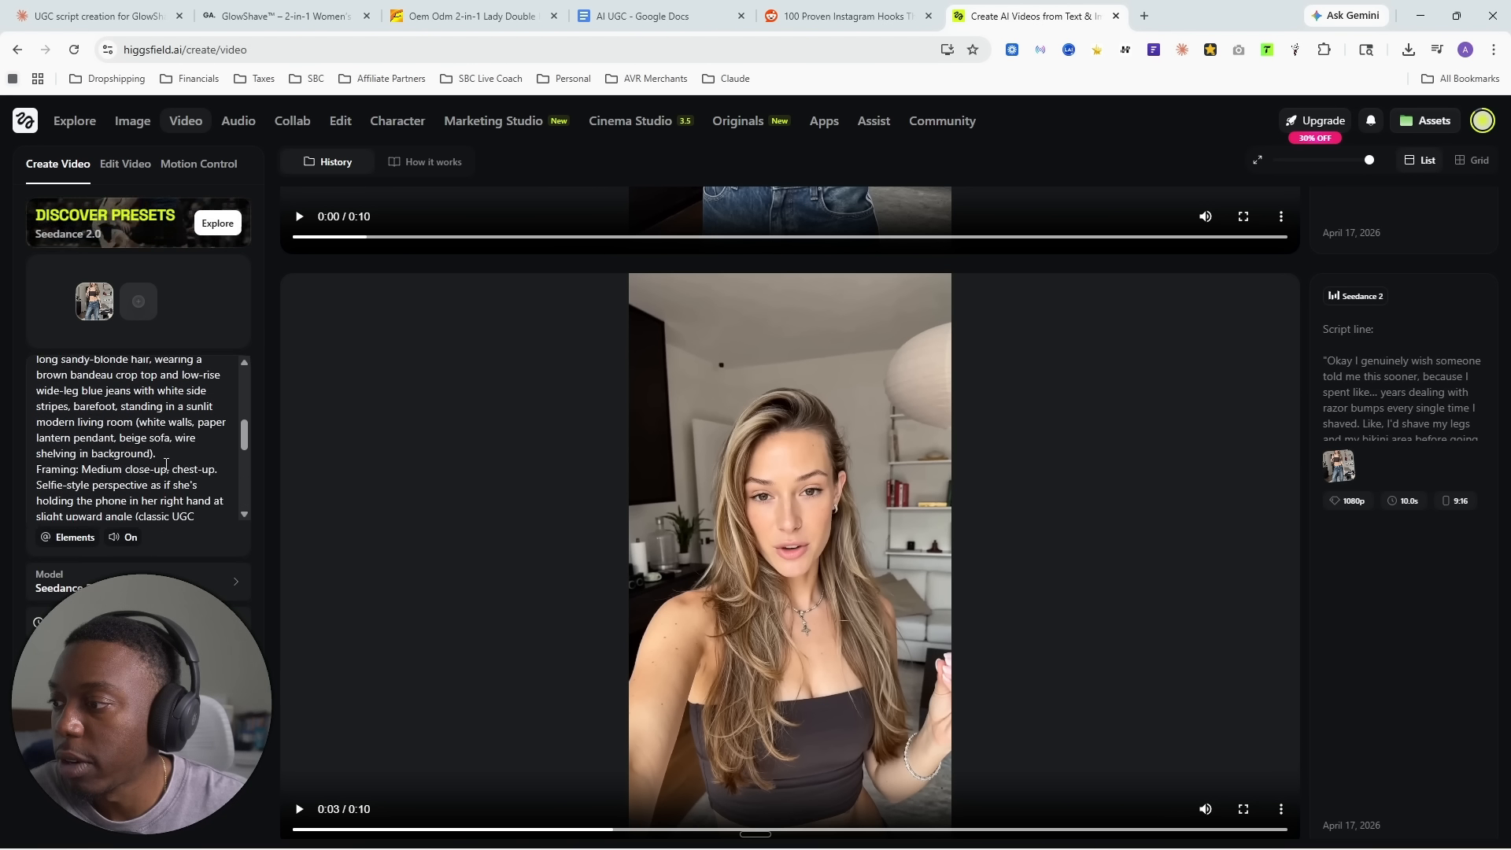
{"action": "scroll", "coordinate": [161, 443], "scroll_direction": "down", "scroll_amount": 6}
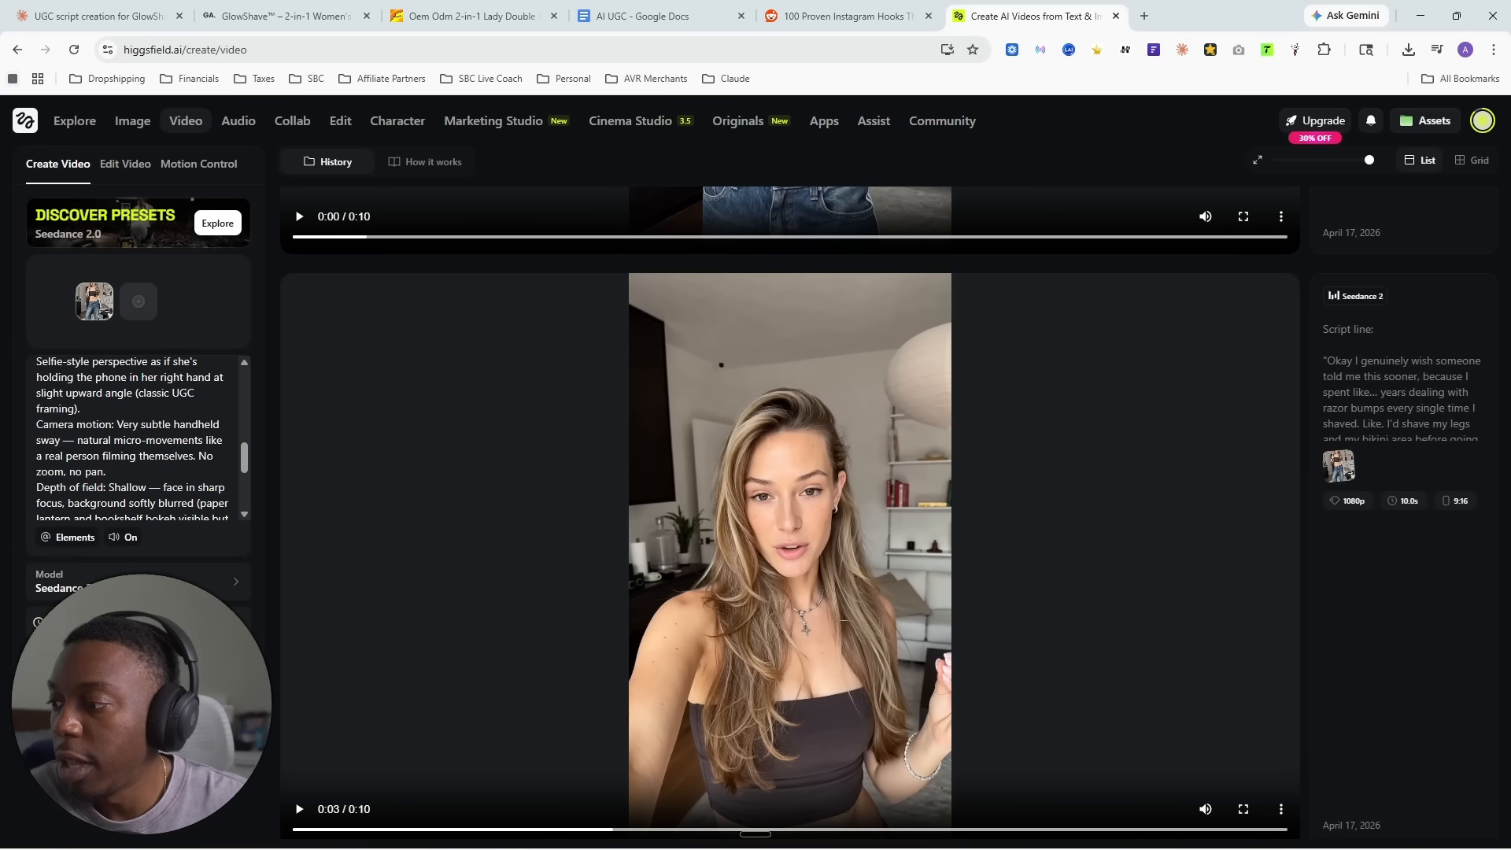
- Set the Scene 1 video's duration to 12 s and generate it again
{"action": "left_click", "coordinate": [63, 622]}
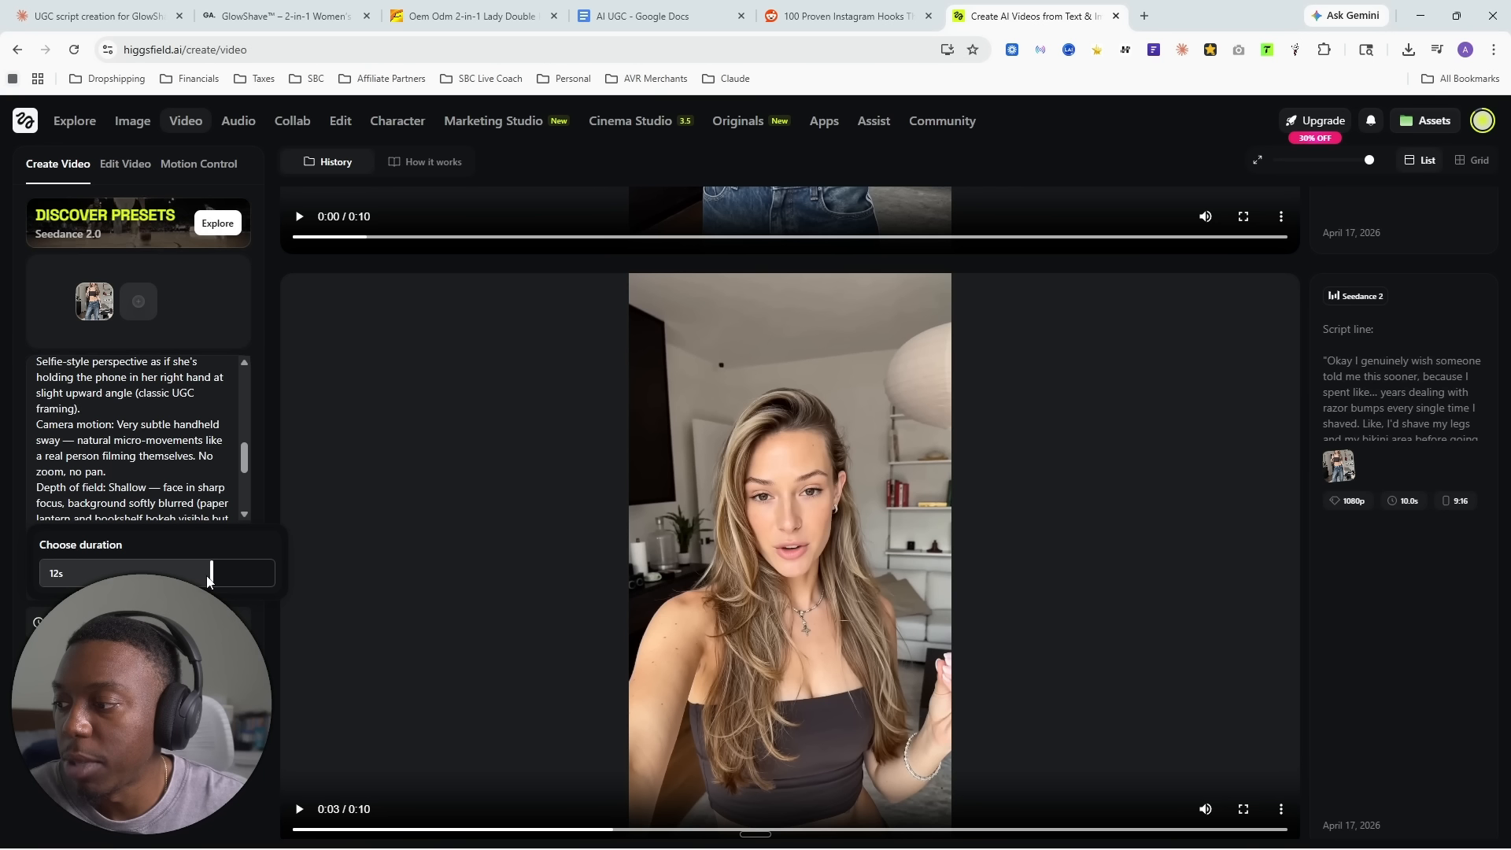
{"action": "left_click", "coordinate": [658, 684]}
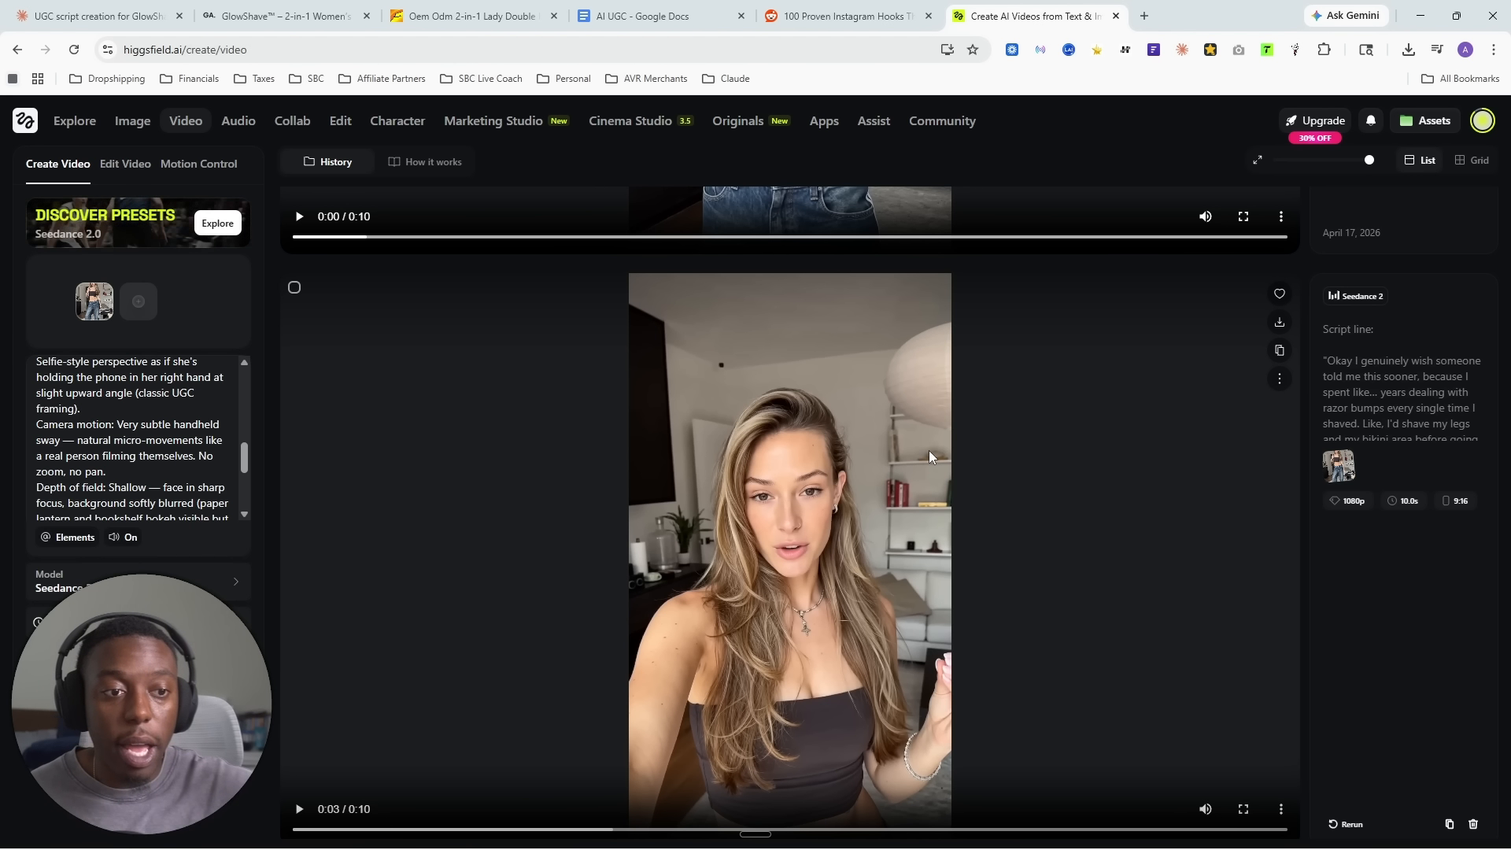
{"action": "scroll", "coordinate": [929, 450], "scroll_direction": "up", "scroll_amount": 6}
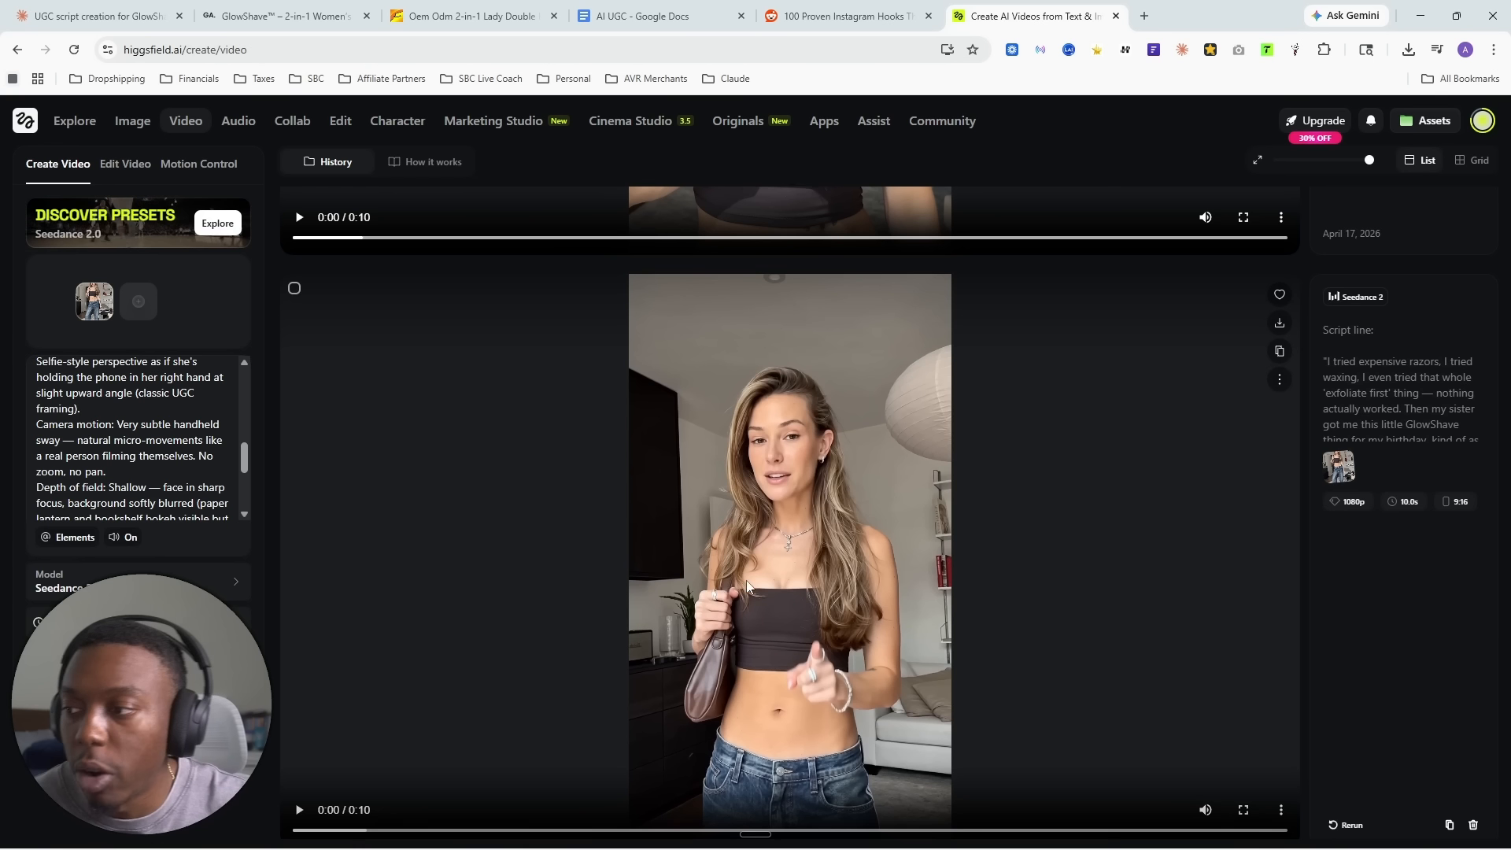
- Play the new 12-second Scene 1 video in the history and download it
{"action": "scroll", "coordinate": [820, 568], "scroll_direction": "up", "scroll_amount": 10}
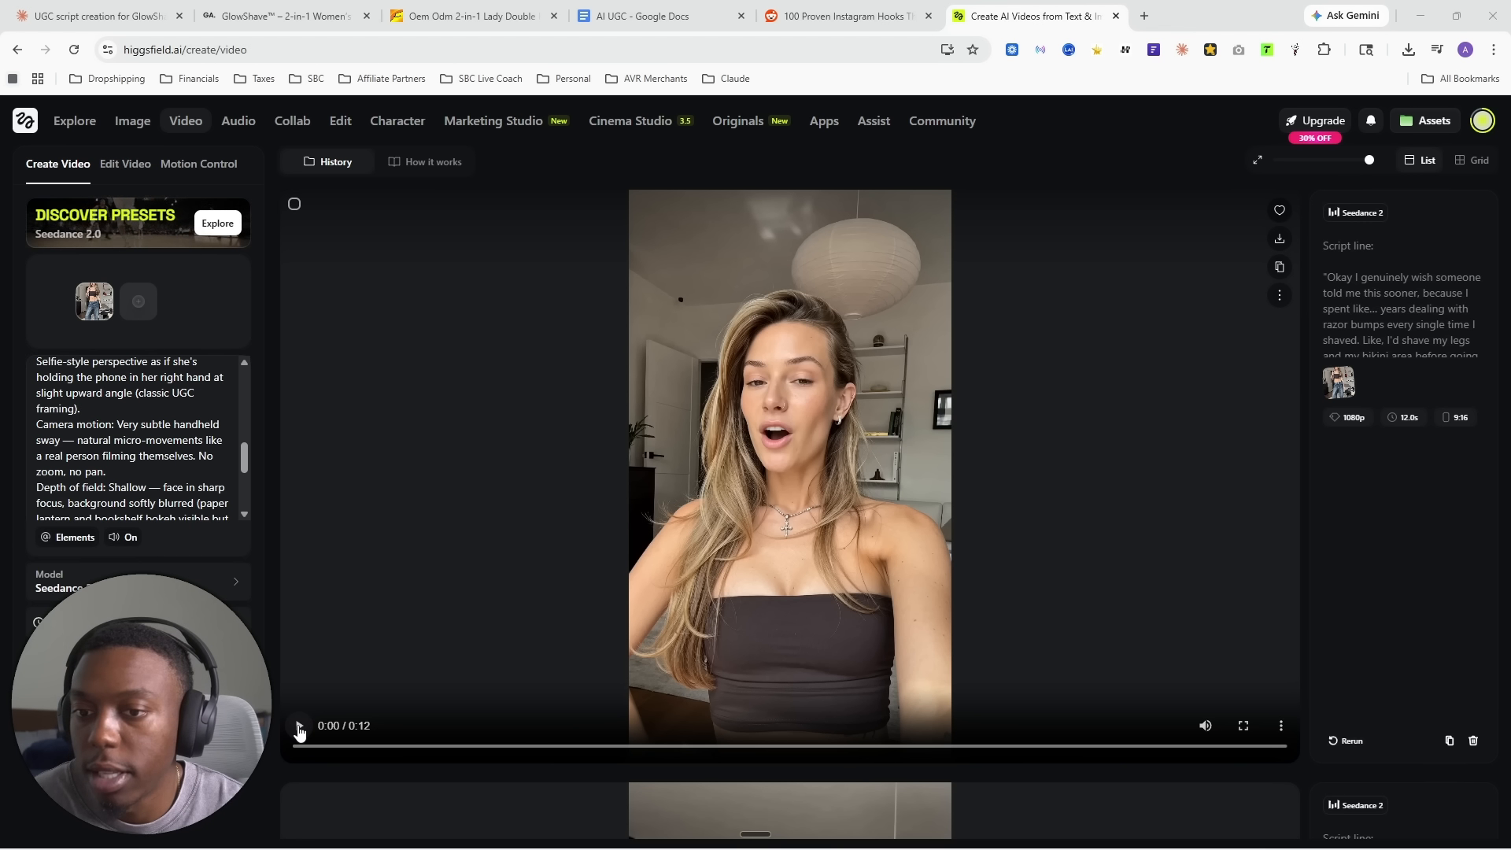
{"action": "left_click", "coordinate": [299, 727]}
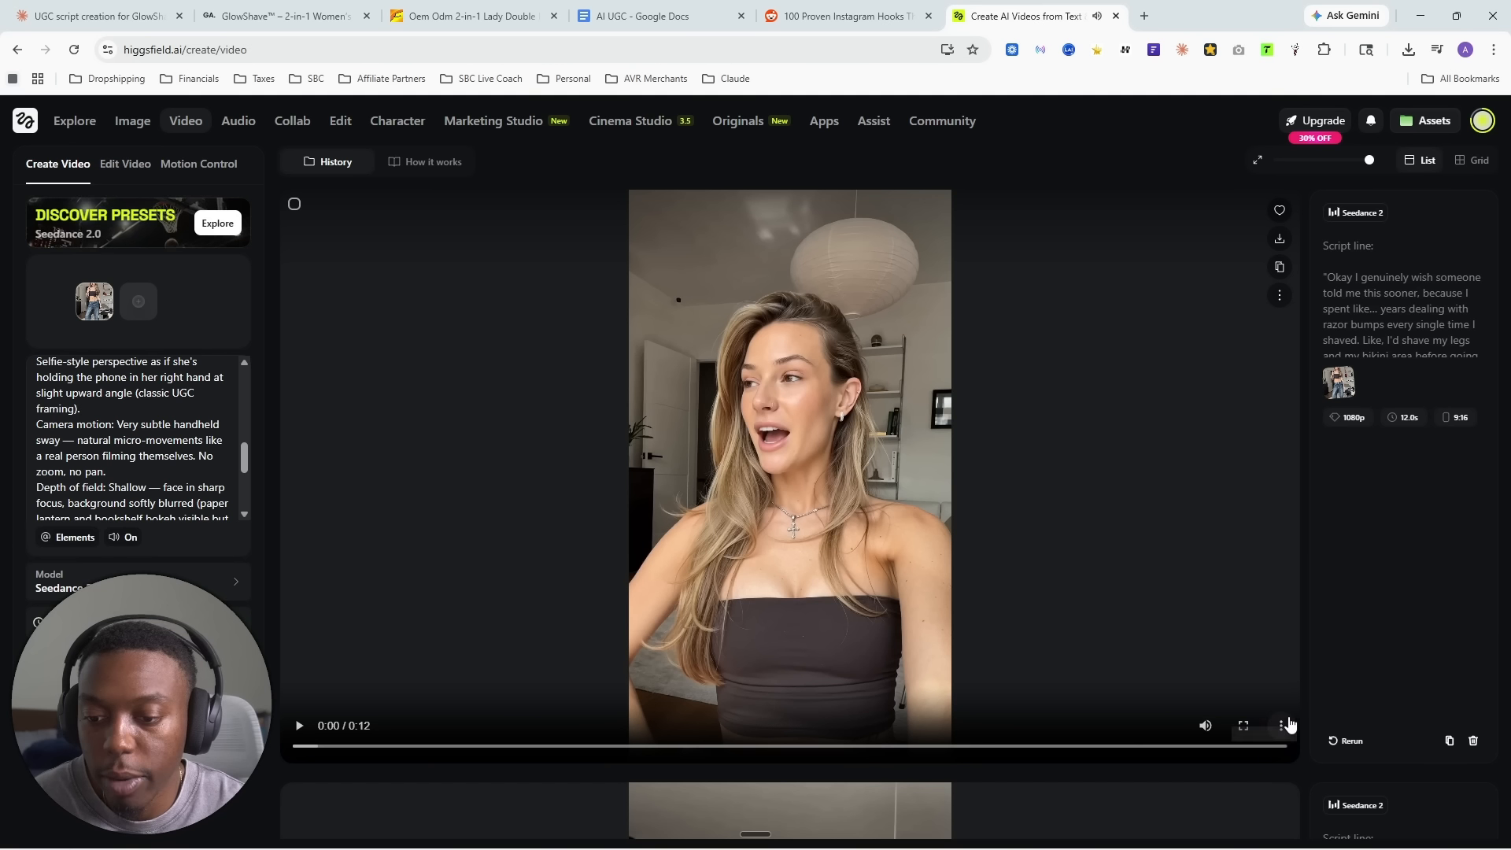
{"action": "left_click", "coordinate": [1283, 725]}
{"action": "left_click", "coordinate": [1276, 245]}
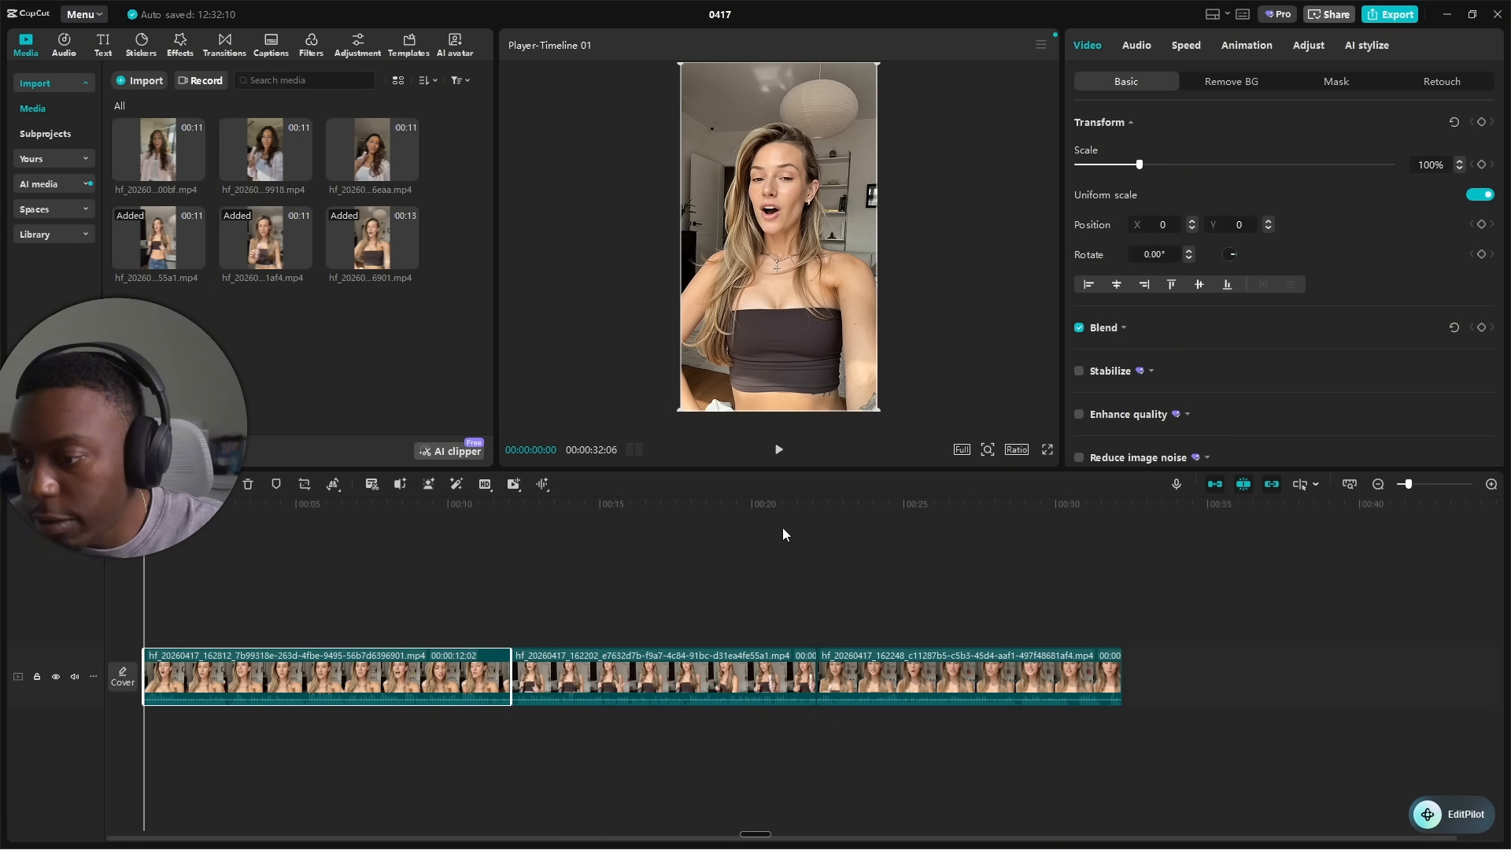
- Trim a couple of frames off the start of the first timeline clip, bringing its duration to 12:00
{"action": "left_click", "coordinate": [1493, 485]}
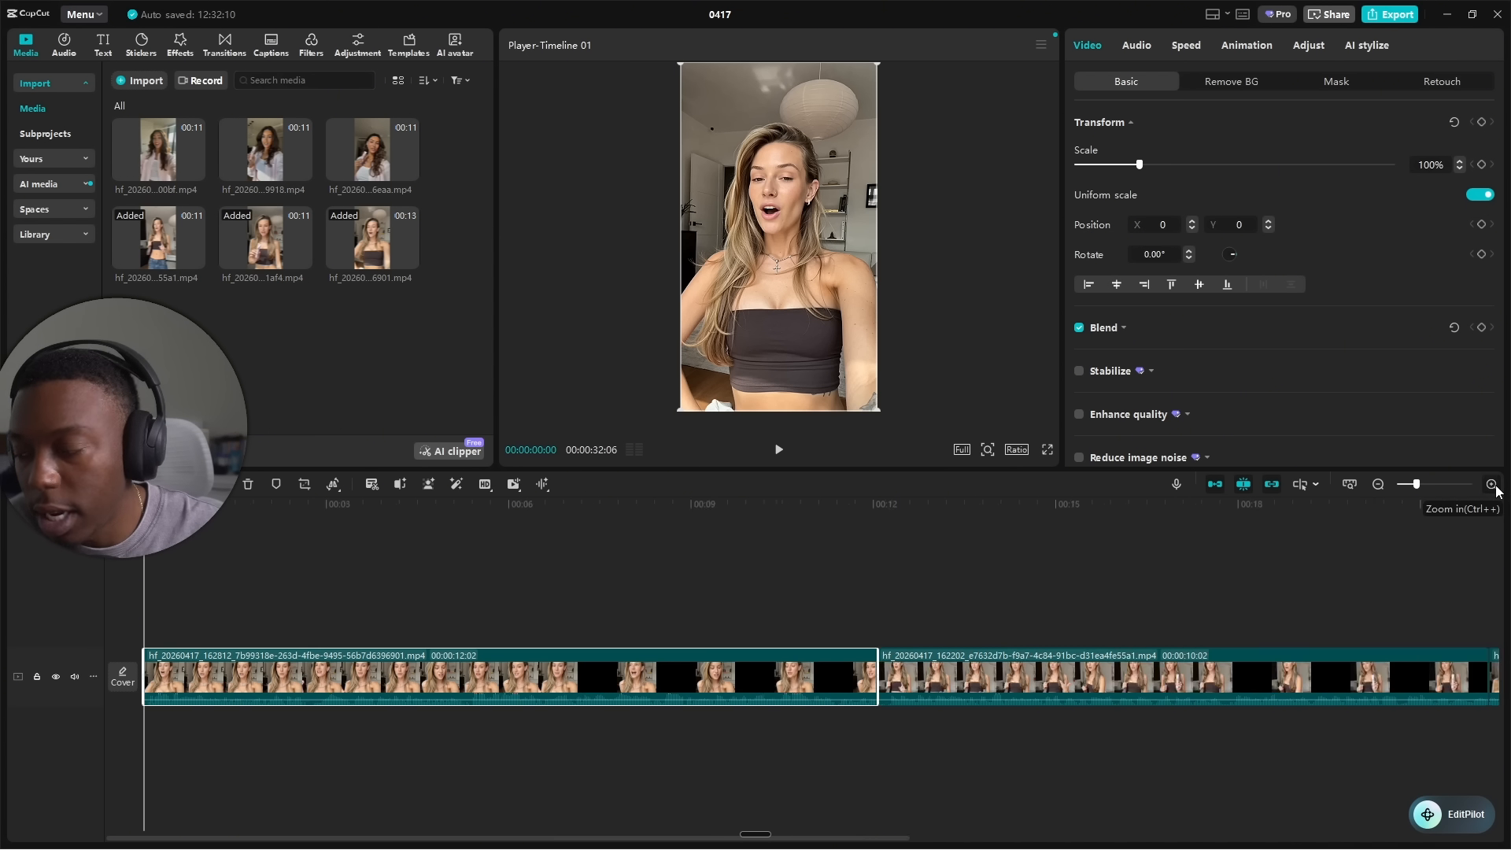
{"action": "left_click", "coordinate": [1492, 485]}
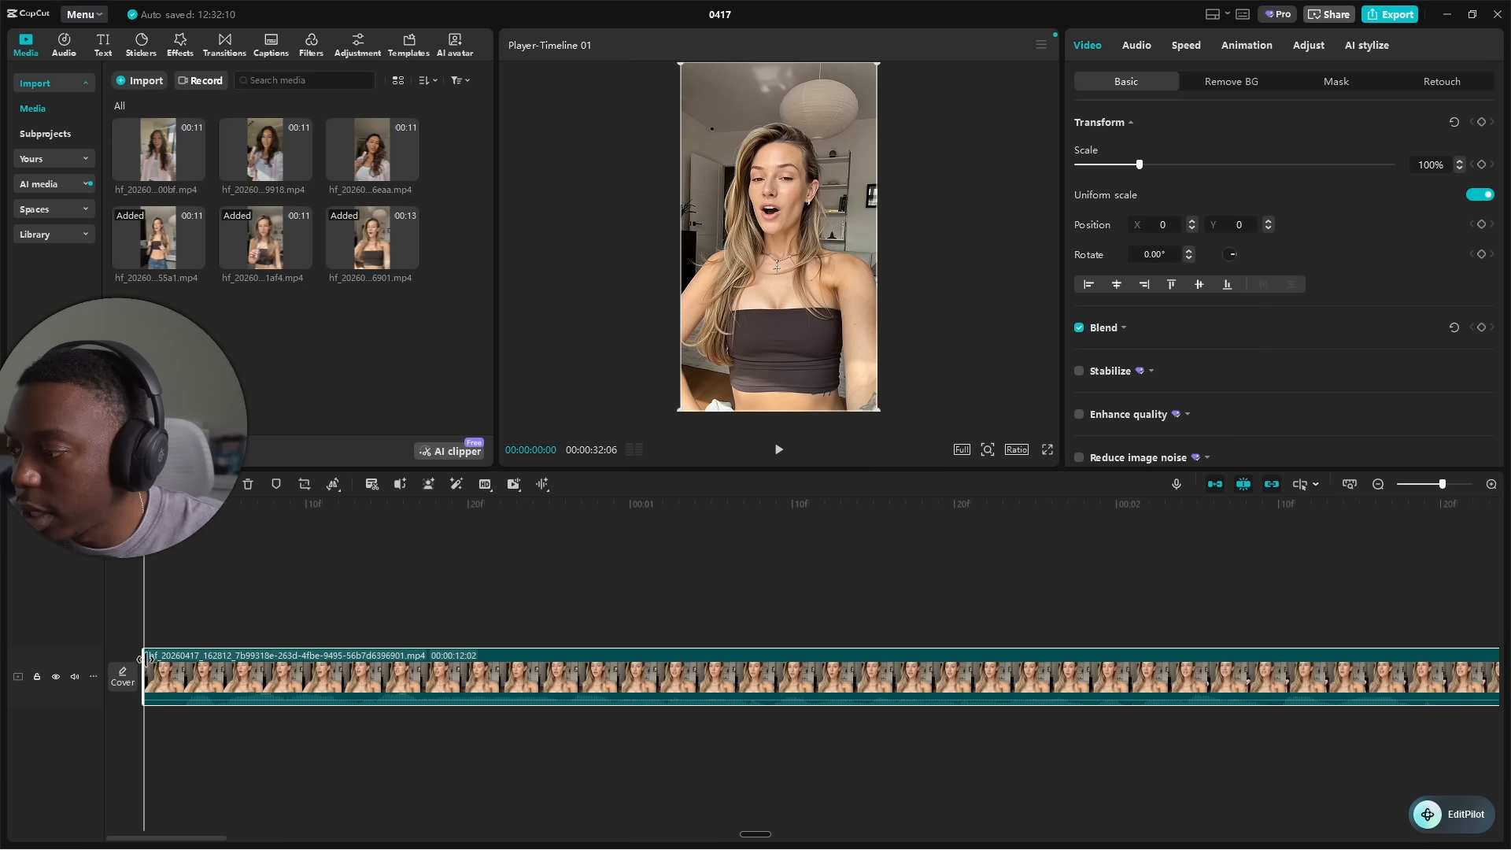
{"action": "key", "text": "space"}
{"action": "key", "text": "space"}
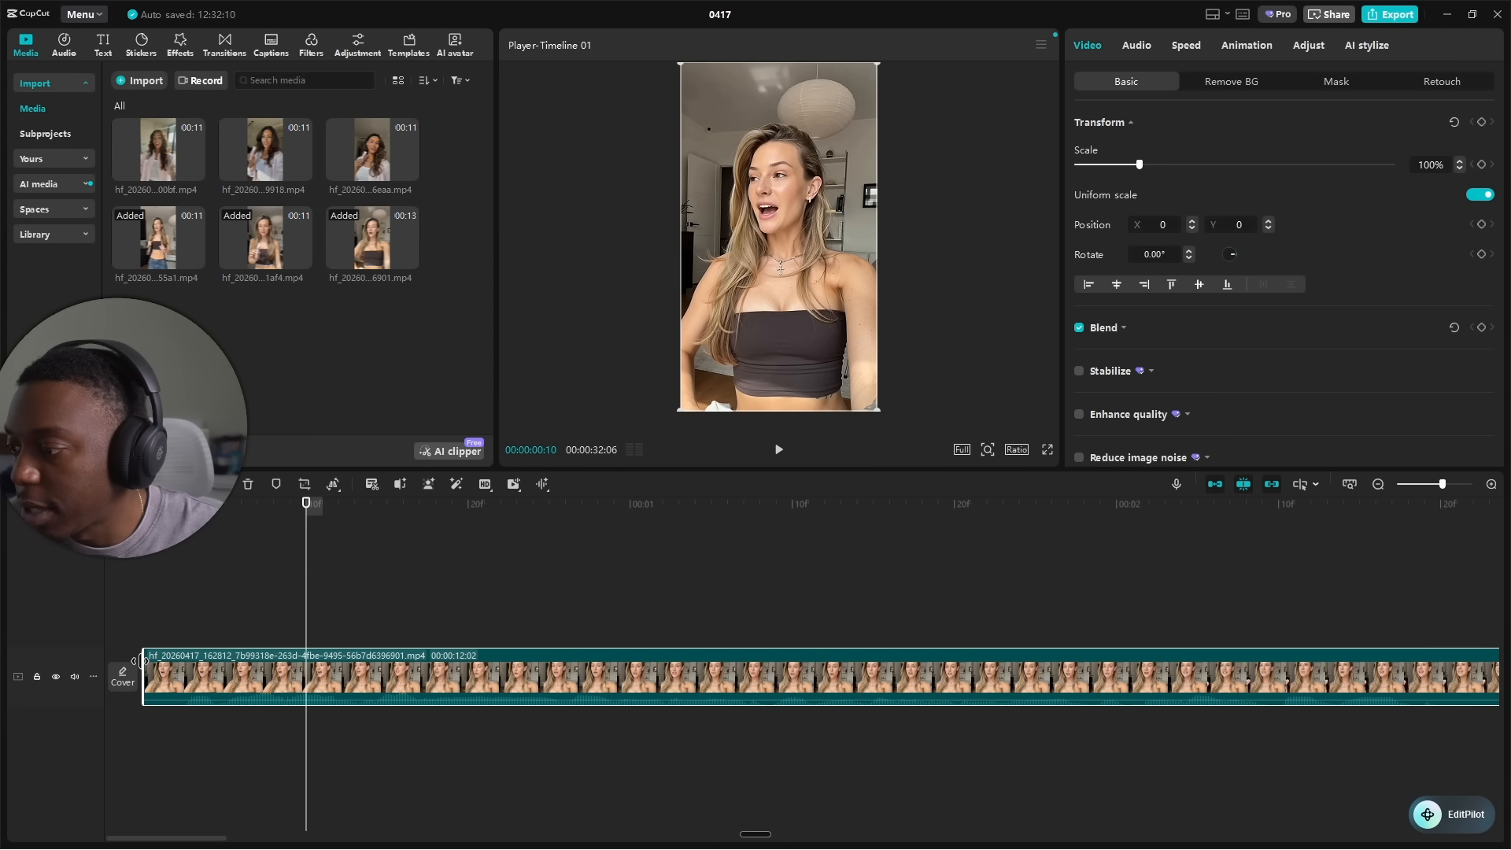
{"action": "mouse_move", "coordinate": [148, 660]}
{"action": "left_mouse_down"}
{"action": "mouse_move", "coordinate": [196, 655]}
{"action": "mouse_move", "coordinate": [177, 655]}
{"action": "left_mouse_up"}
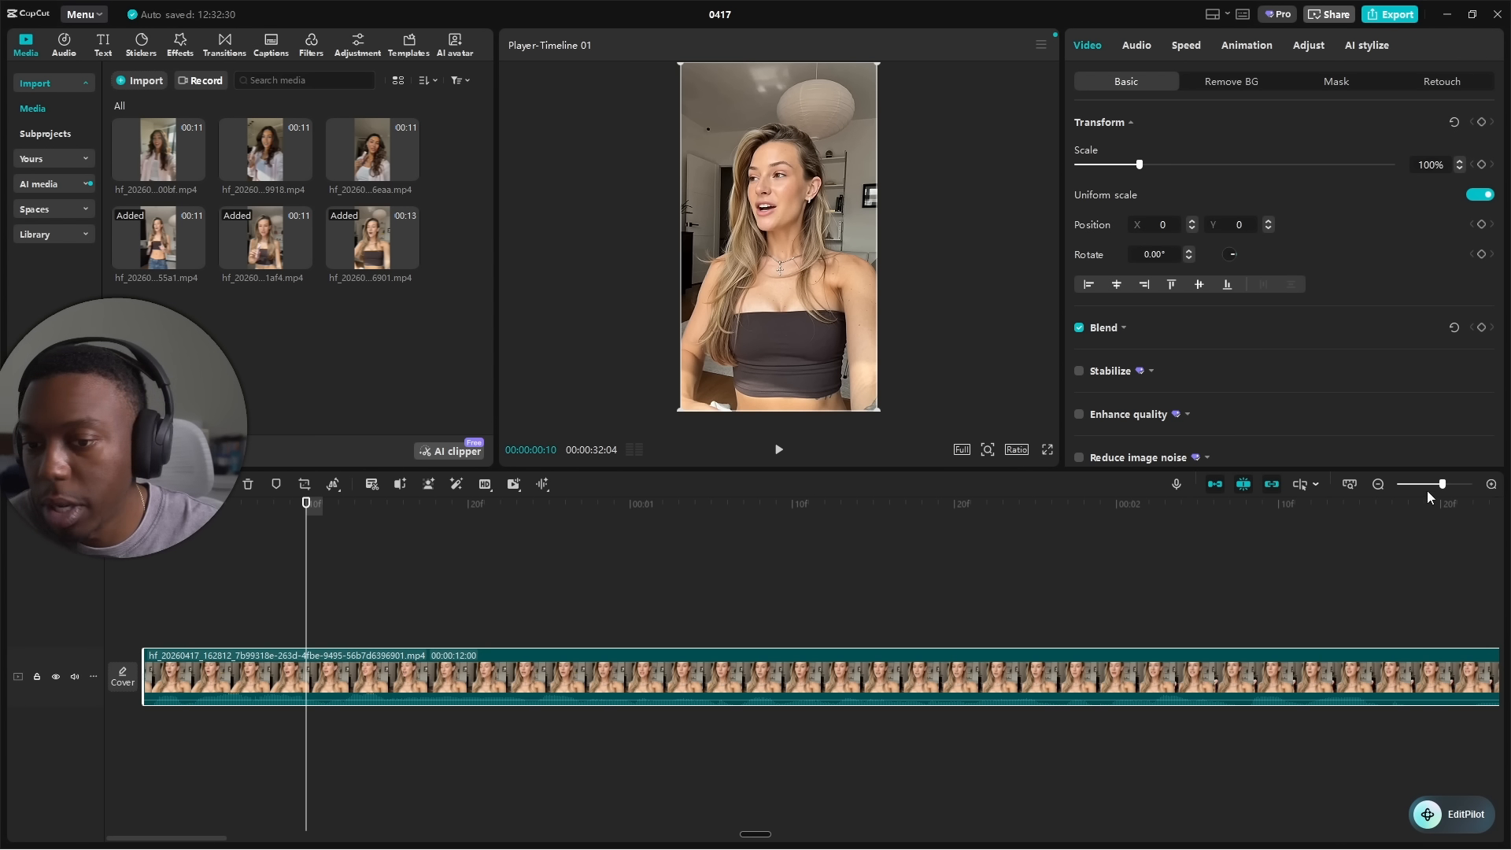
{"action": "left_click", "coordinate": [1378, 485]}
{"action": "left_click", "coordinate": [1376, 485]}
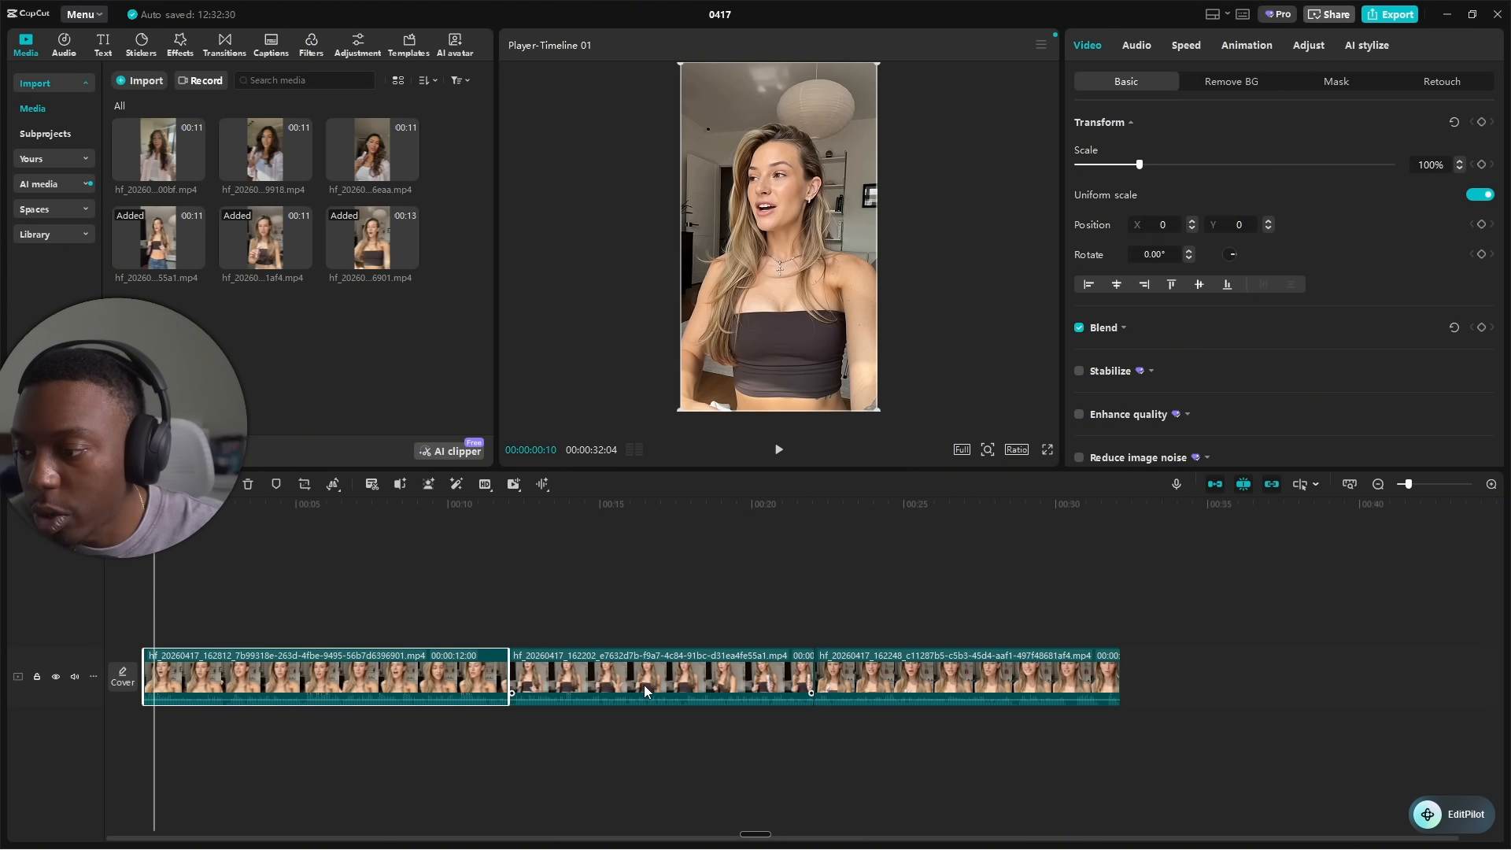
- Try the full-body handbag clip as the first clip on the timeline and play the opening of that order
{"action": "left_click_drag", "start_coordinate": [644, 691], "coordinate": [268, 685]}
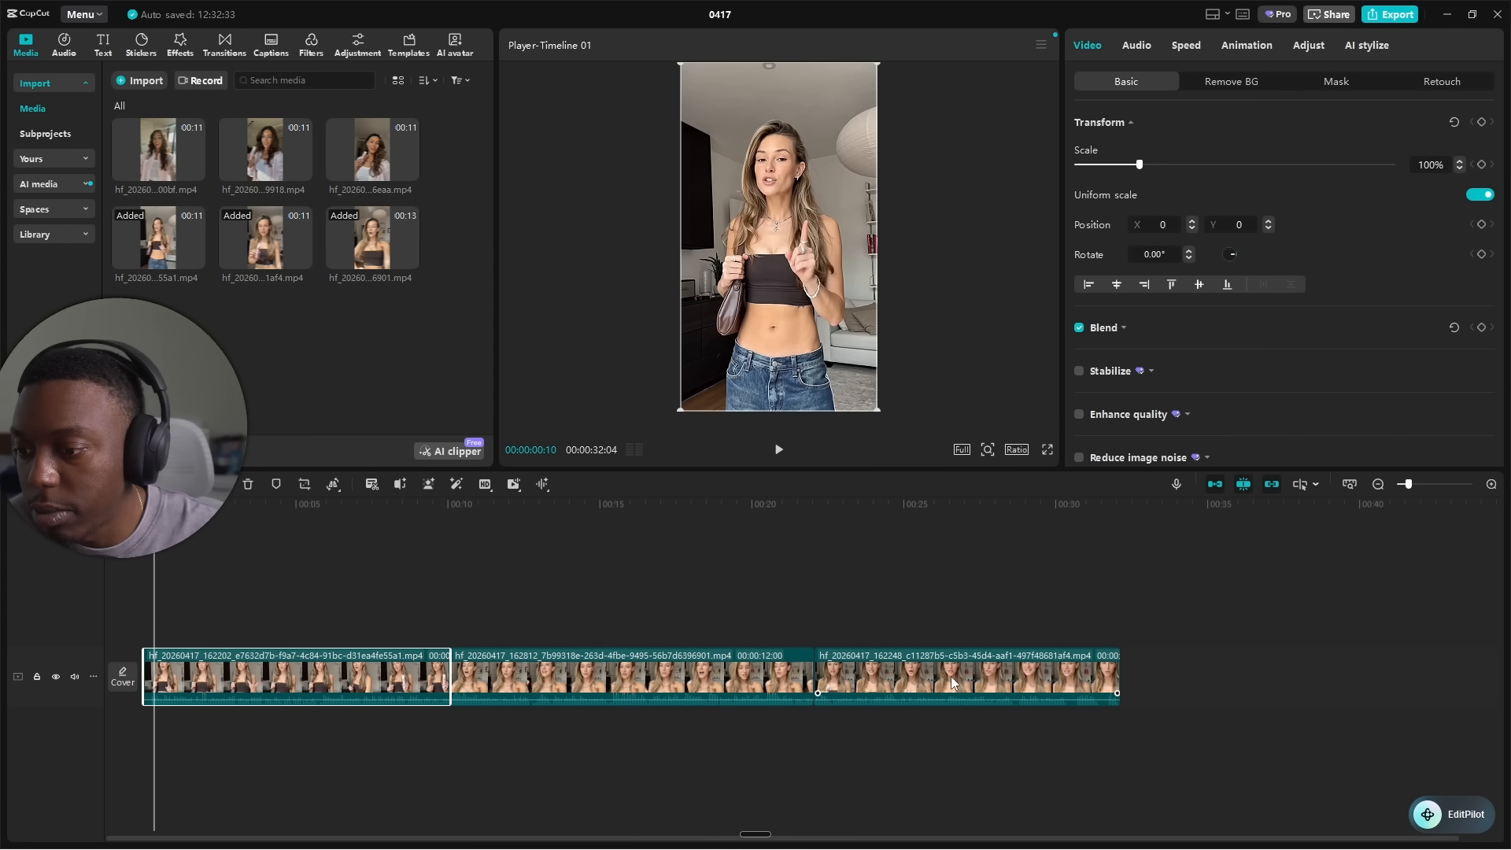
{"action": "left_click", "coordinate": [952, 683]}
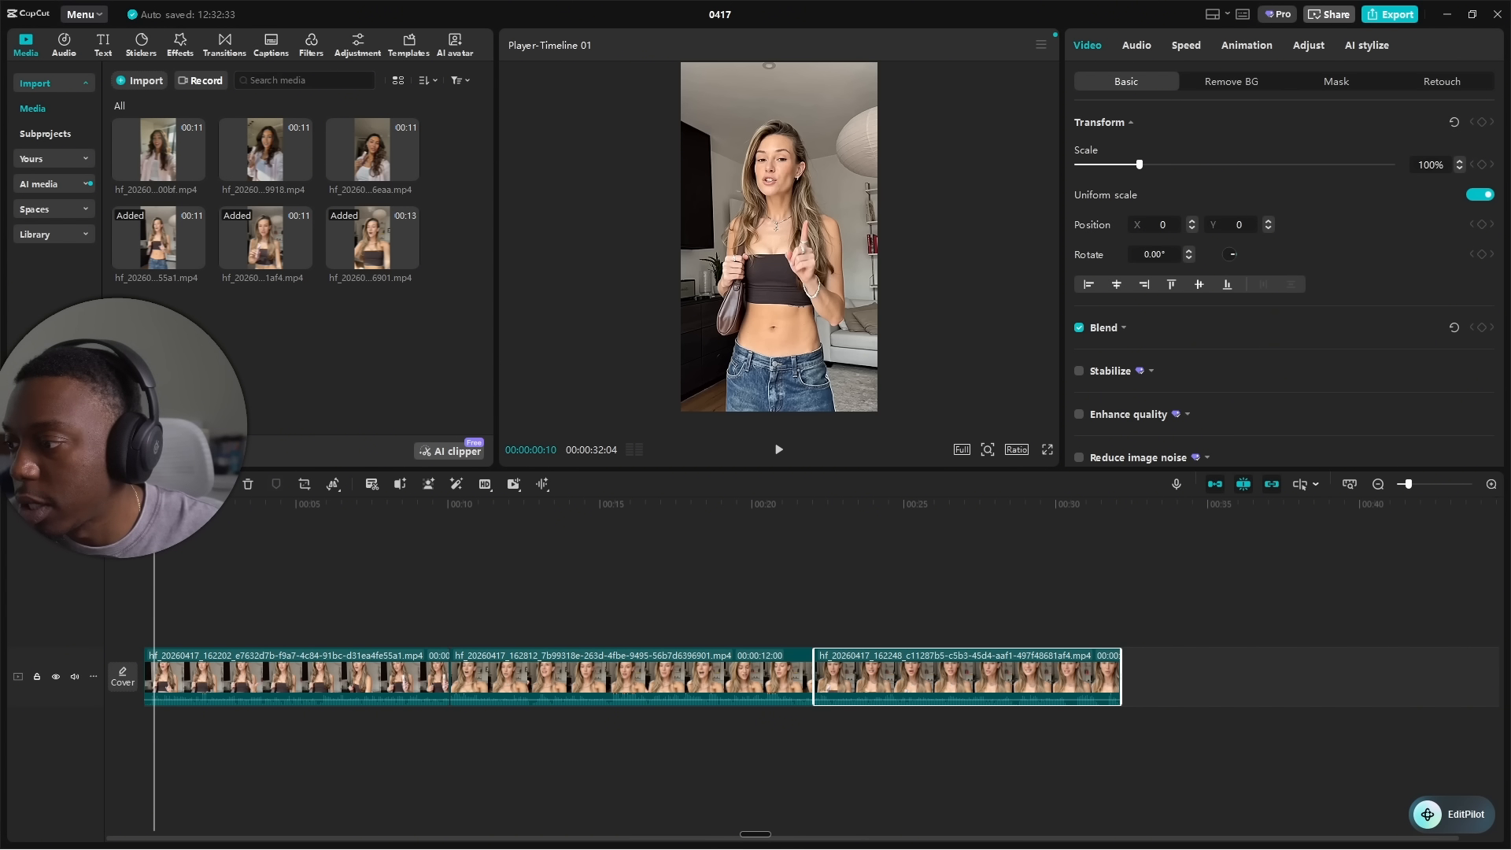
{"action": "key", "text": "Home"}
{"action": "left_click", "coordinate": [779, 450]}
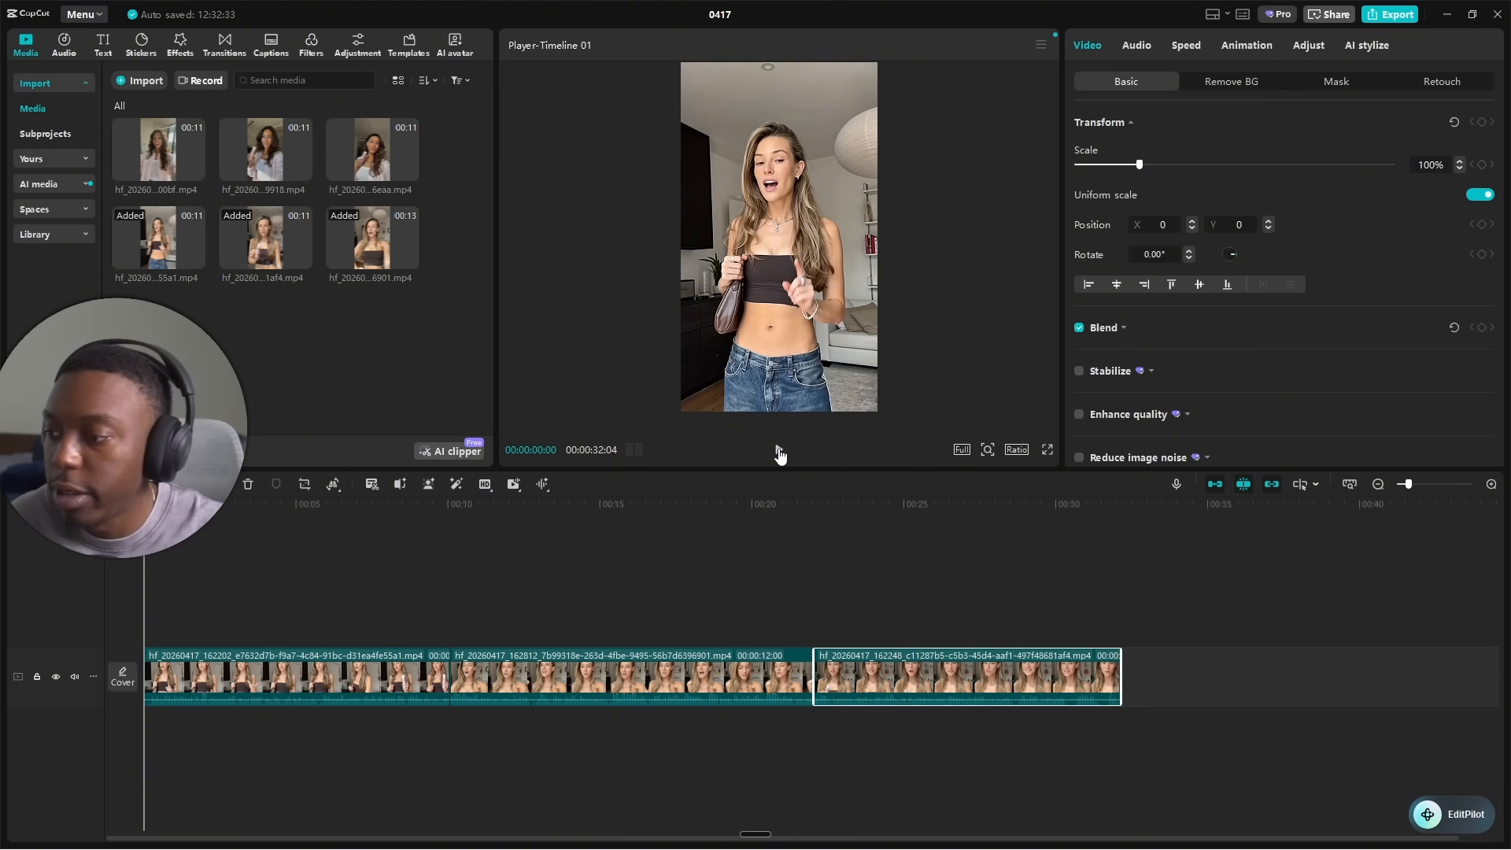
{"action": "left_click", "coordinate": [779, 452]}
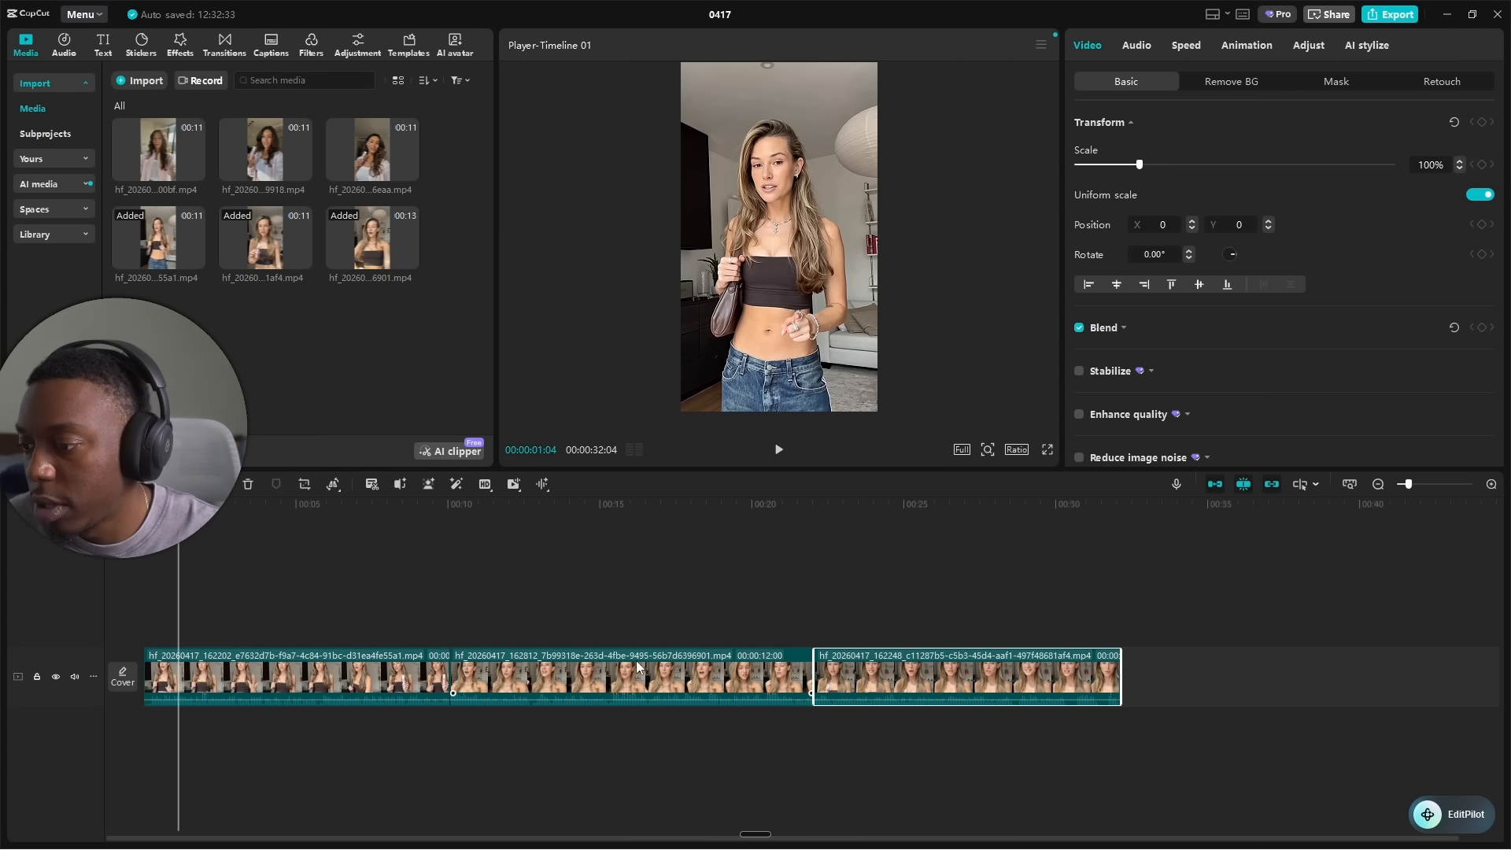
- Move the 12-second selfie clip back to the start of the timeline, ahead of the handbag clip
{"action": "left_click", "coordinate": [624, 675]}
{"action": "left_click", "coordinate": [945, 685]}
{"action": "left_click_drag", "start_coordinate": [831, 522], "coordinate": [495, 522]}
{"action": "left_click", "coordinate": [516, 684]}
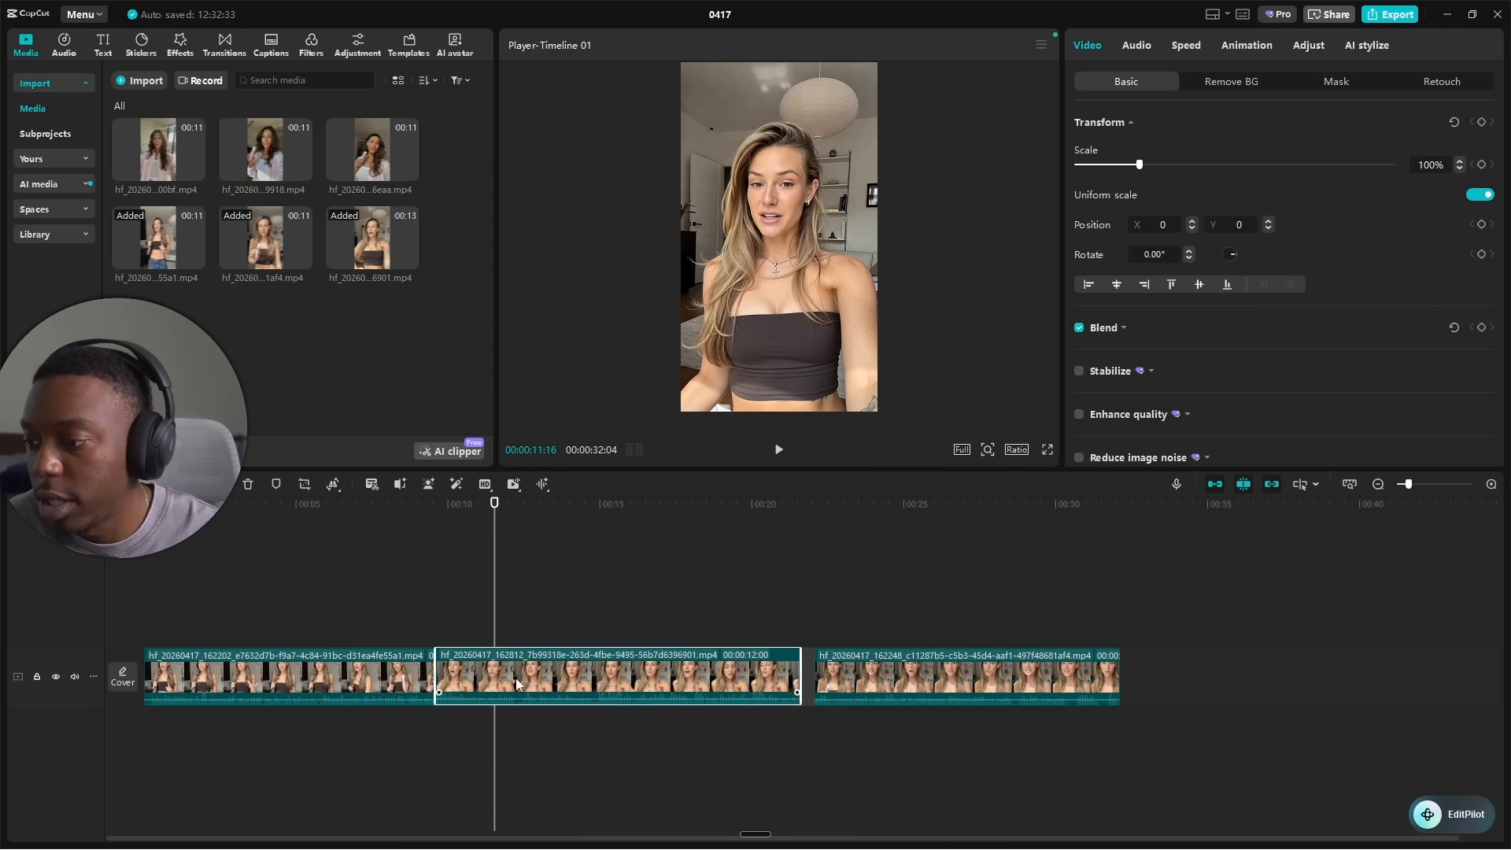
{"action": "left_click_drag", "start_coordinate": [516, 683], "coordinate": [228, 682]}
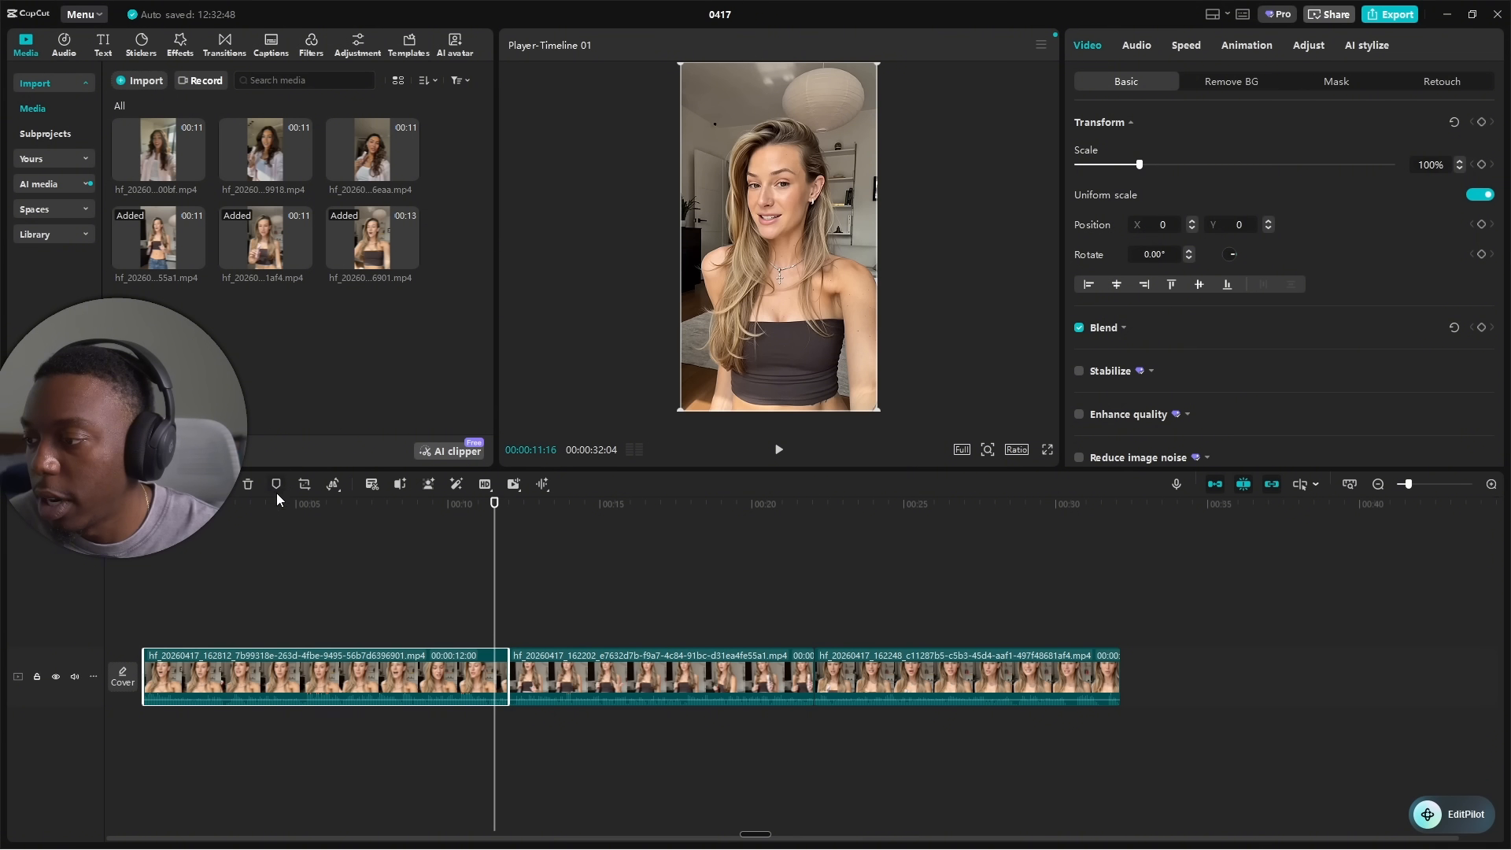
- Play the three-clip timeline from start to end, and return the playhead to about two seconds in
{"action": "left_click", "coordinate": [253, 538]}
{"action": "key", "text": "Home"}
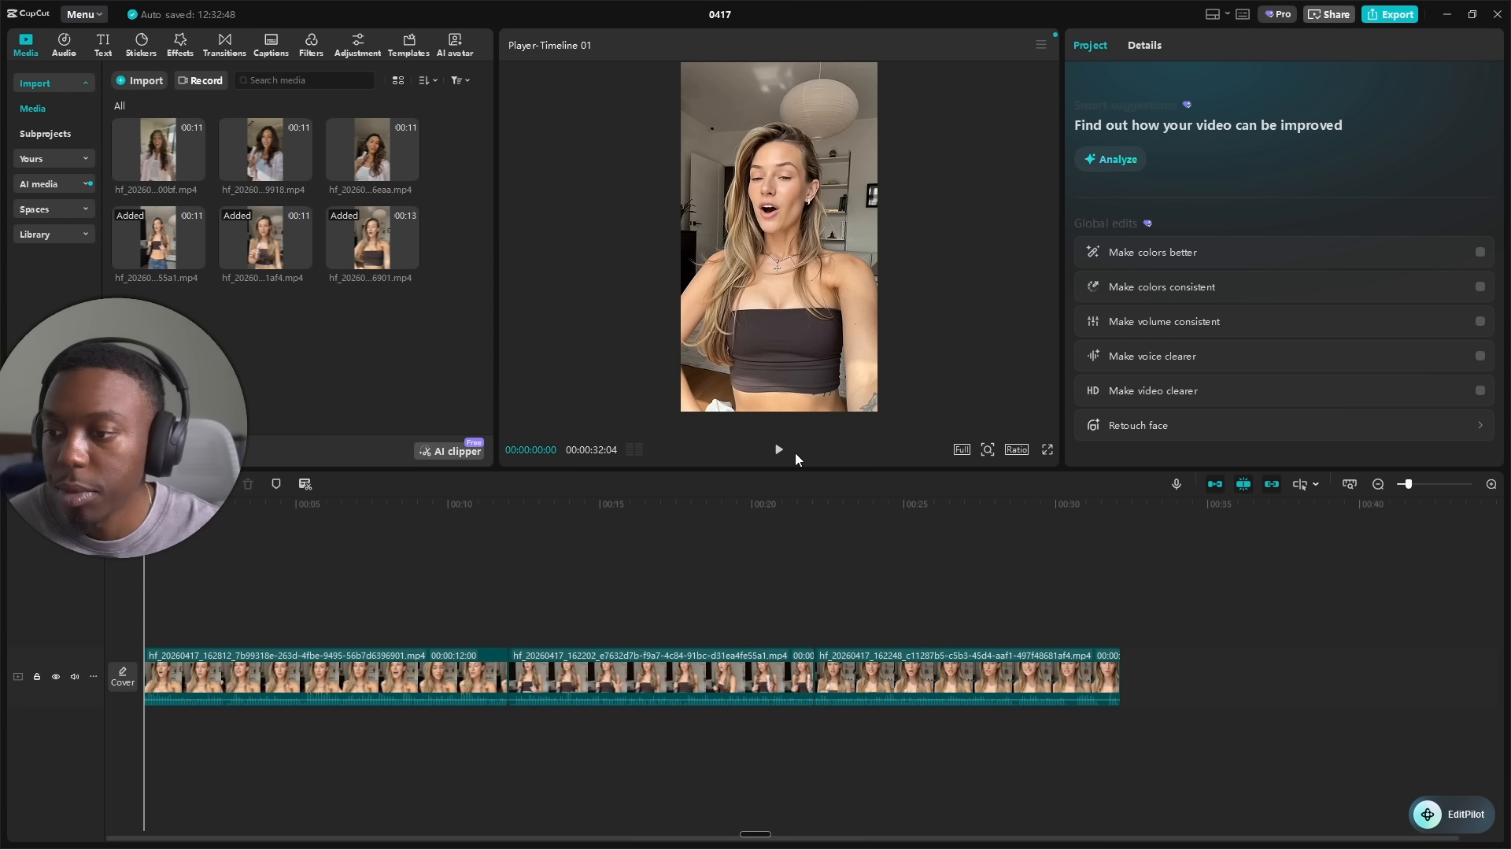
{"action": "left_click", "coordinate": [780, 449]}
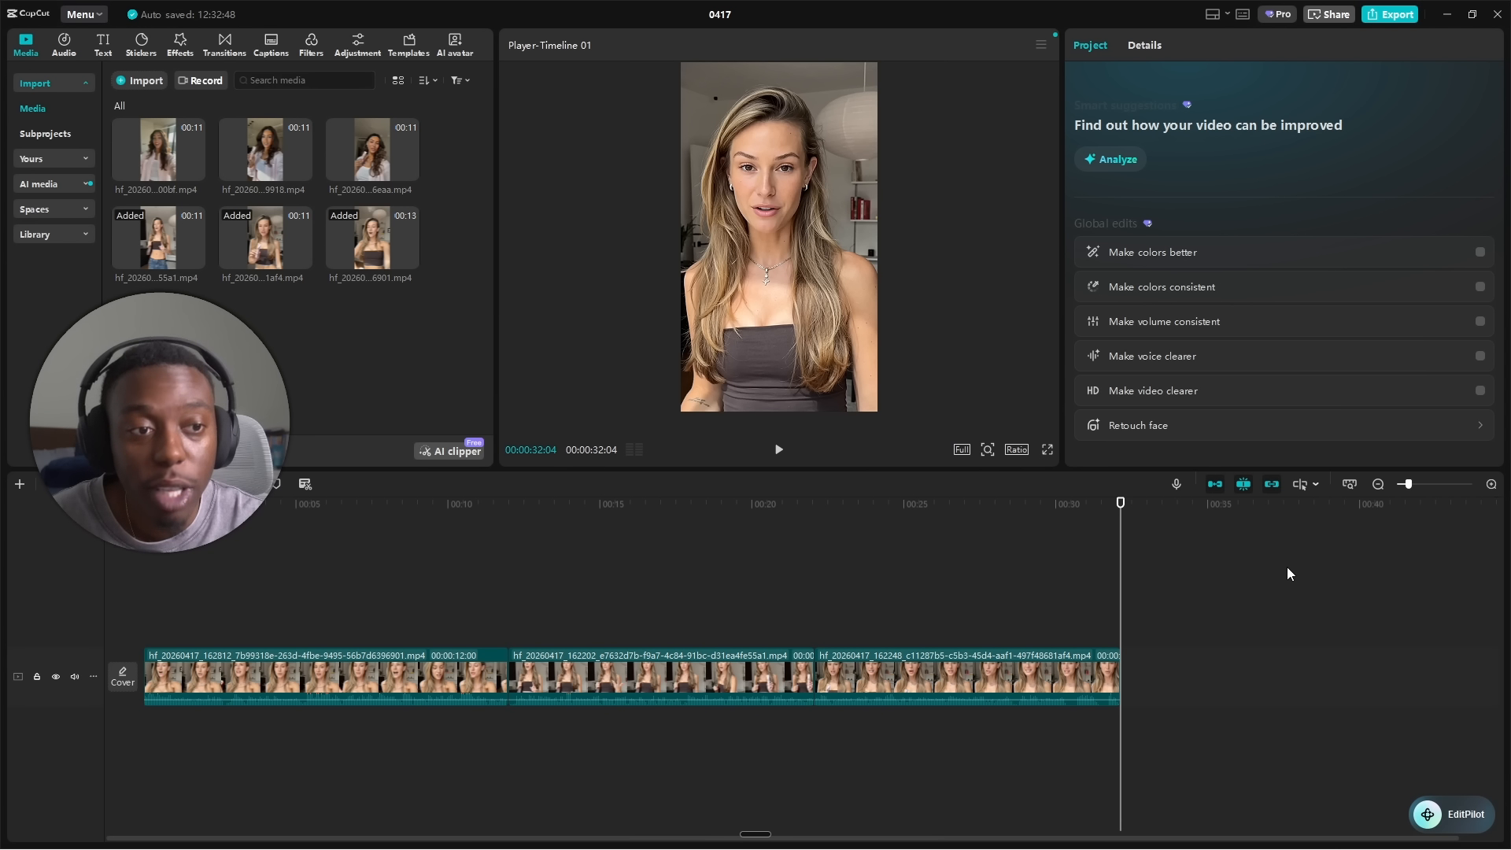
{"action": "left_click_drag", "start_coordinate": [895, 497], "coordinate": [203, 528]}
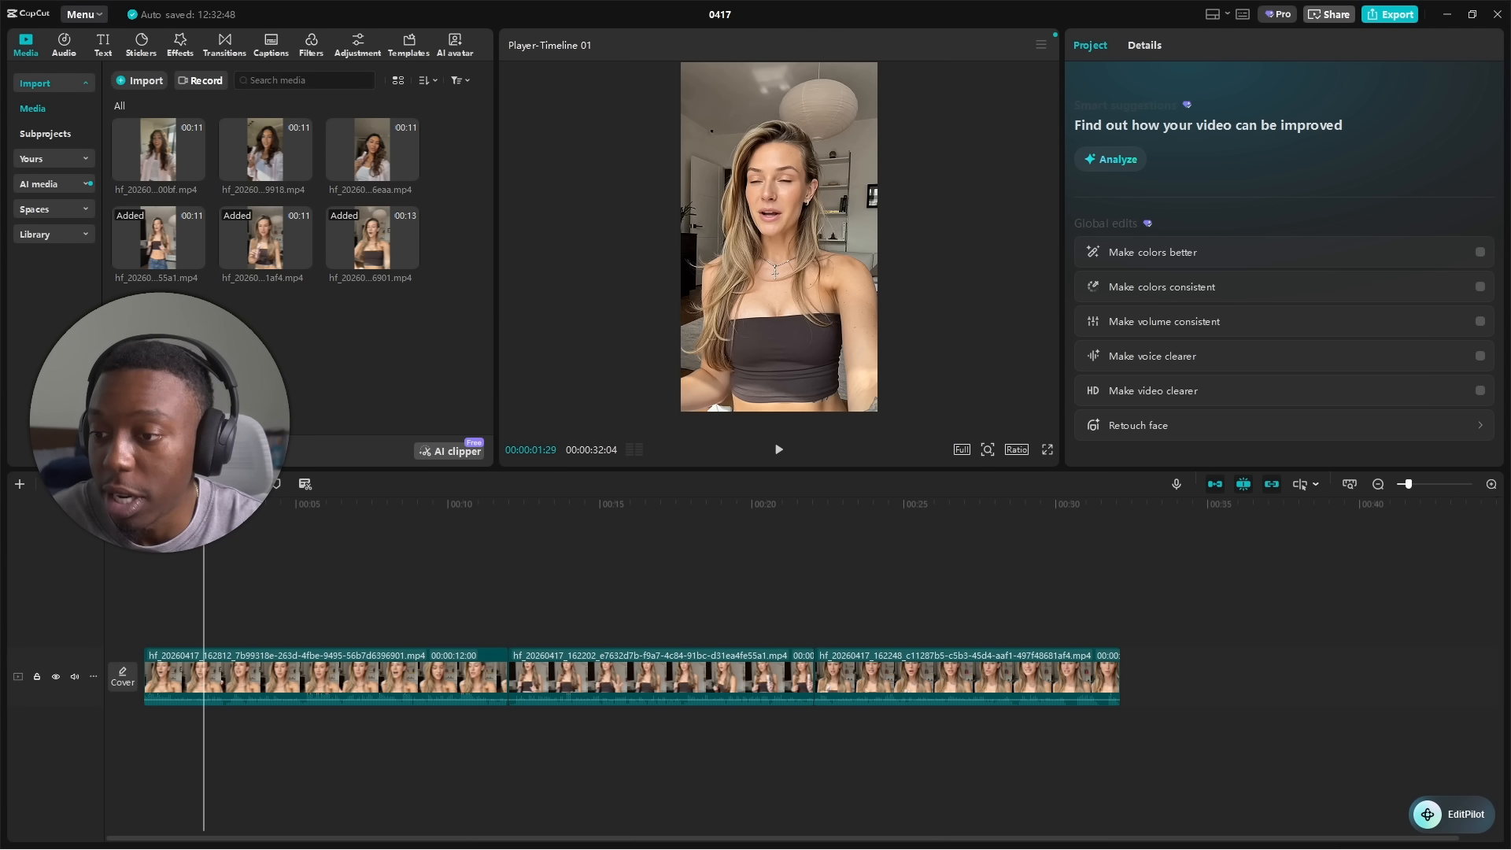
- Switch to Higgsfield in the browser and bring up its list of video features and models
{"action": "key", "text": "alt+Tab"}
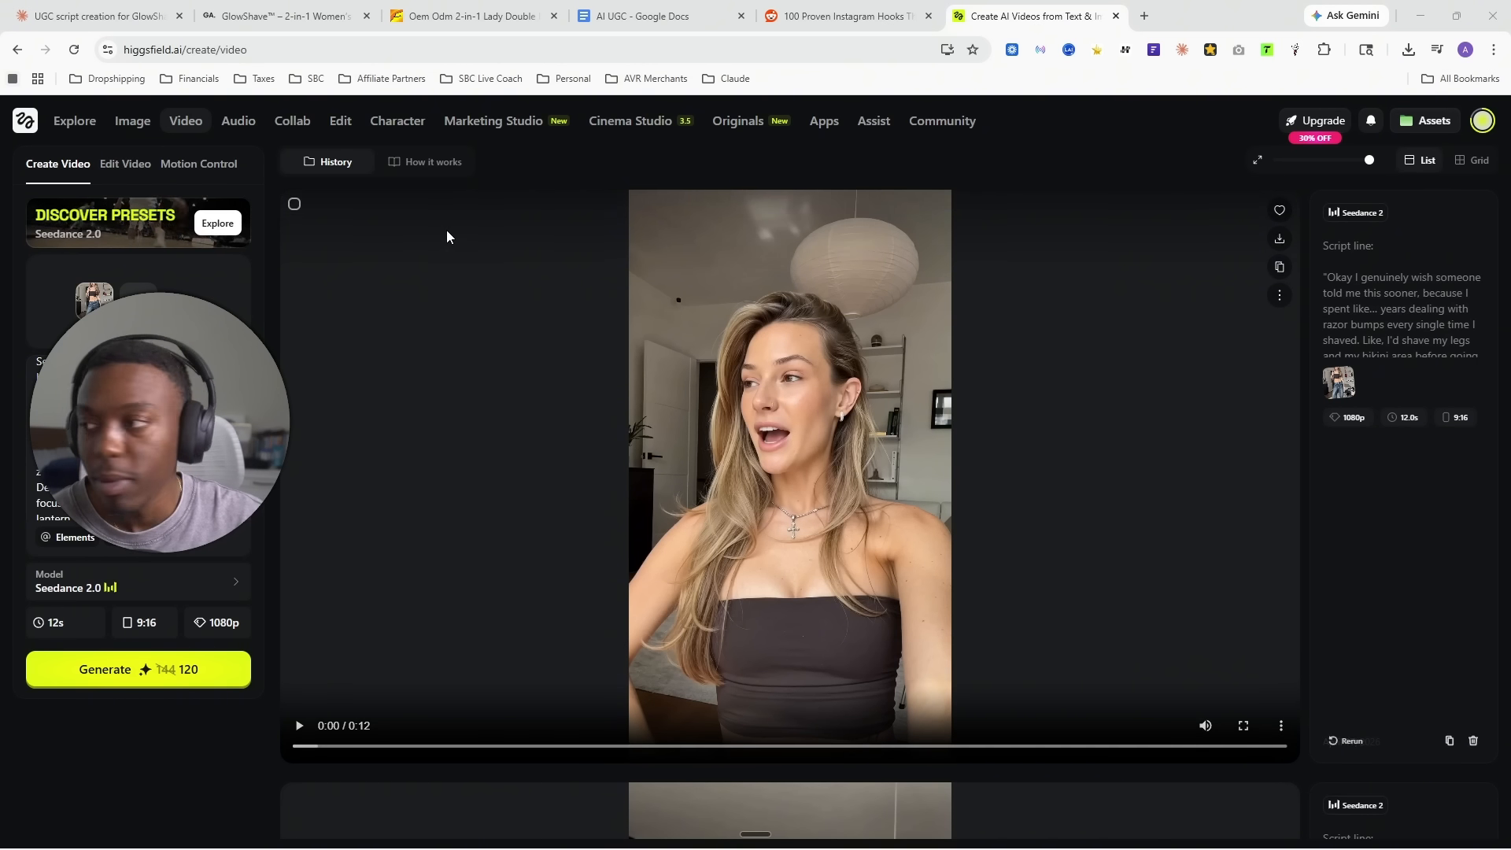
{"action": "mouse_move", "coordinate": [195, 130]}
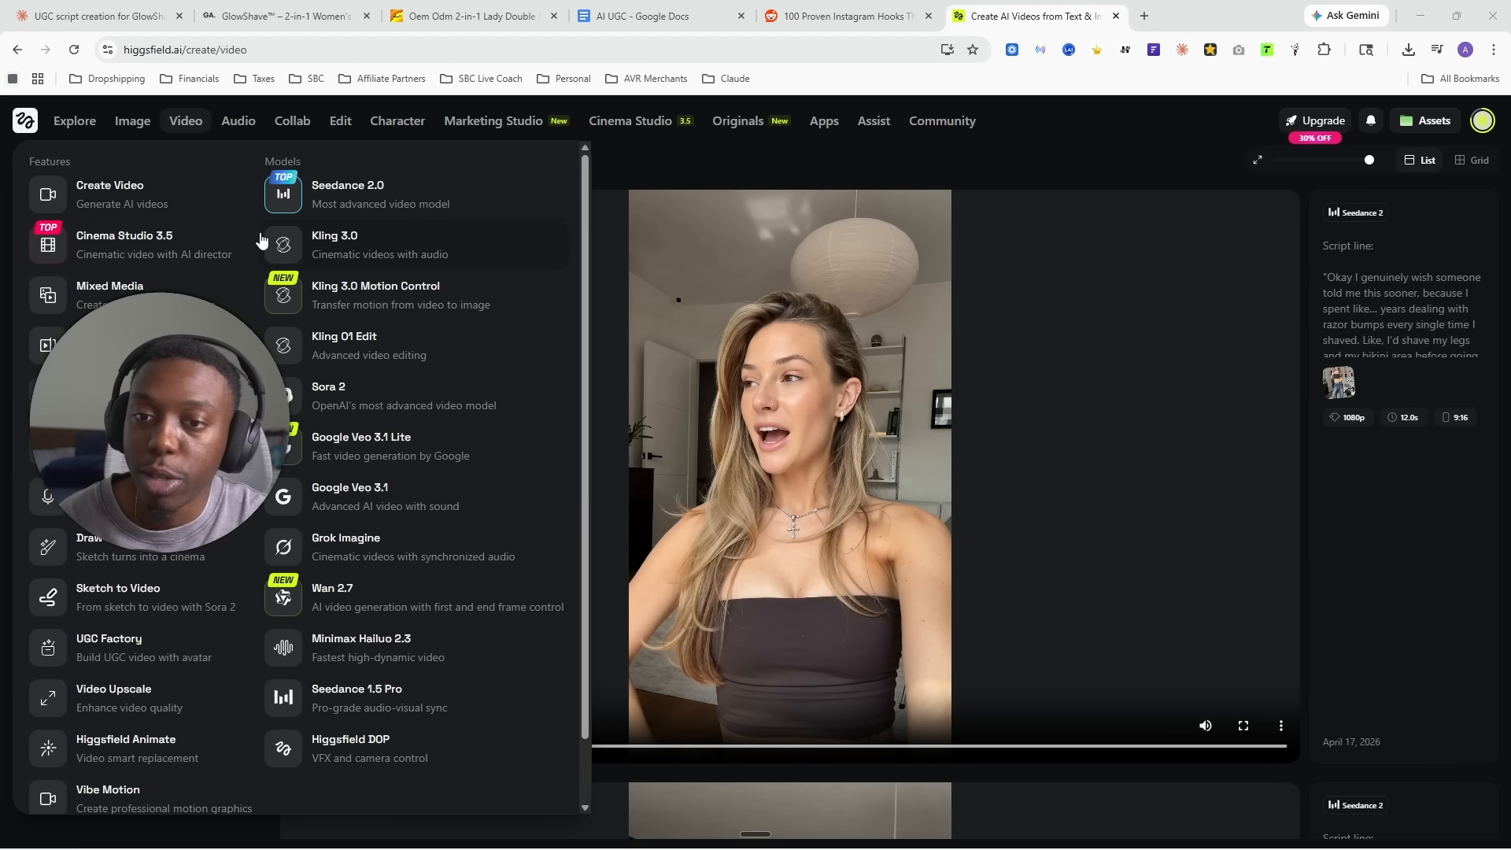